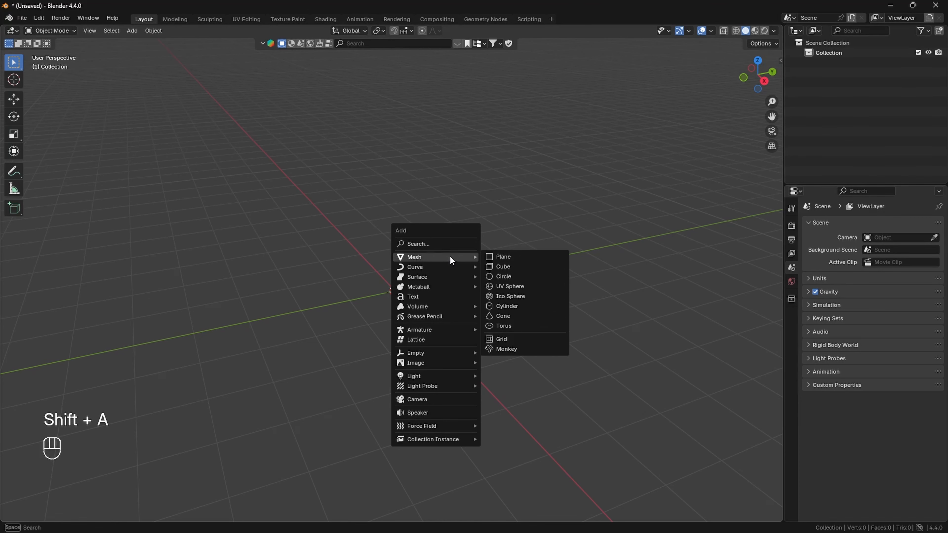
Step: Add a UV sphere and, in Edit Mode, rotate its whole mesh 90° about the X axis
left_click(519, 286)
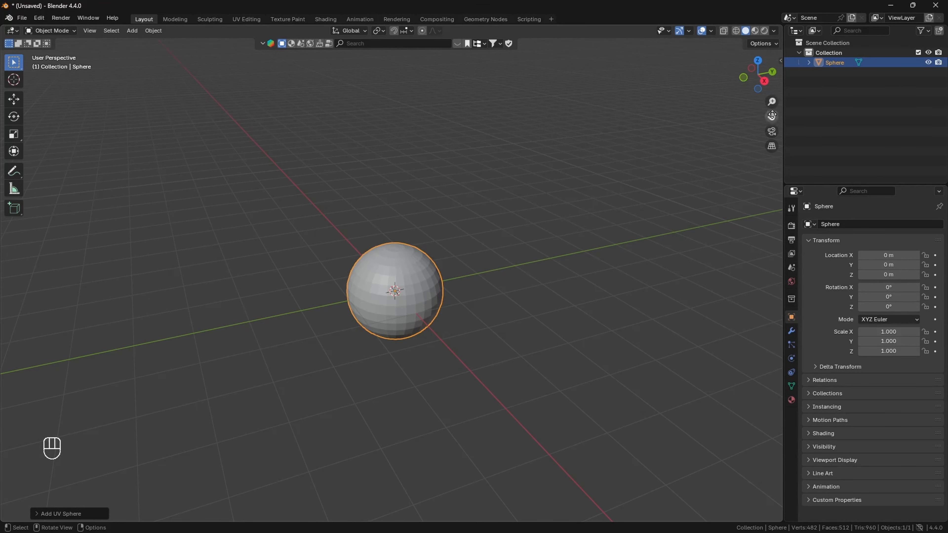
left_click_drag(772, 117, 761, 37)
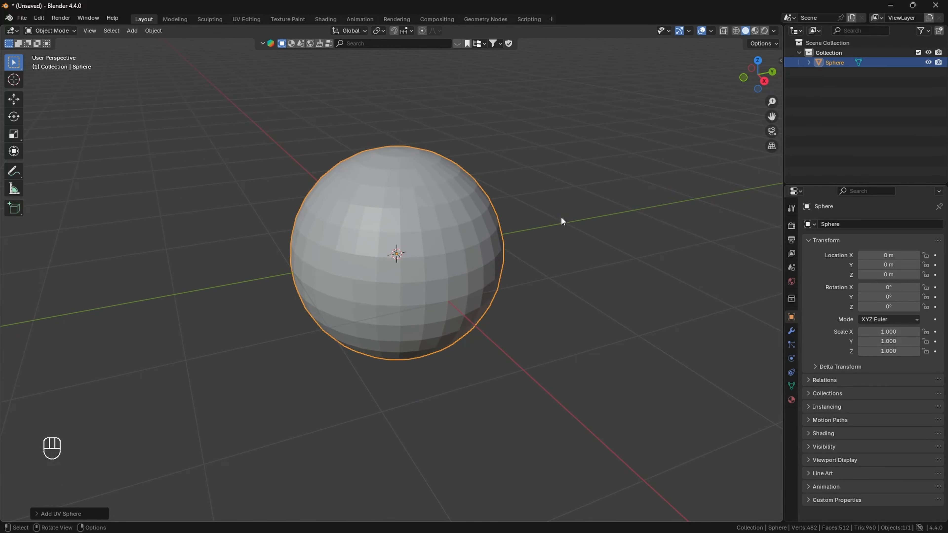
key("Tab")
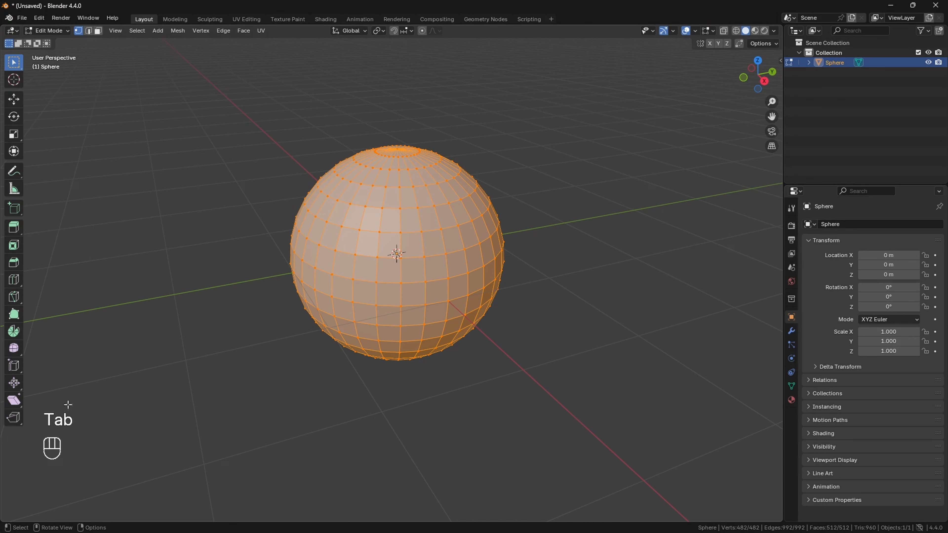
key("r")
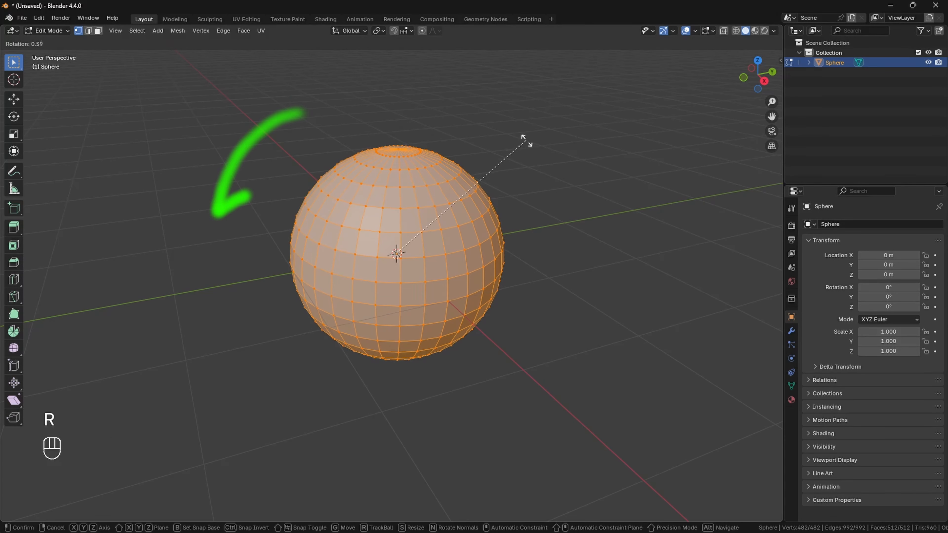
type("x")
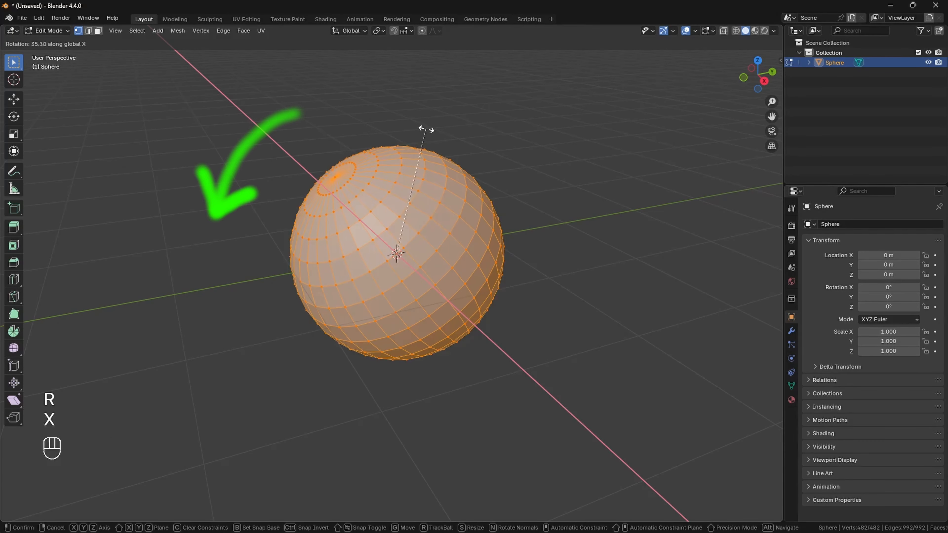
type("90")
key("Return")
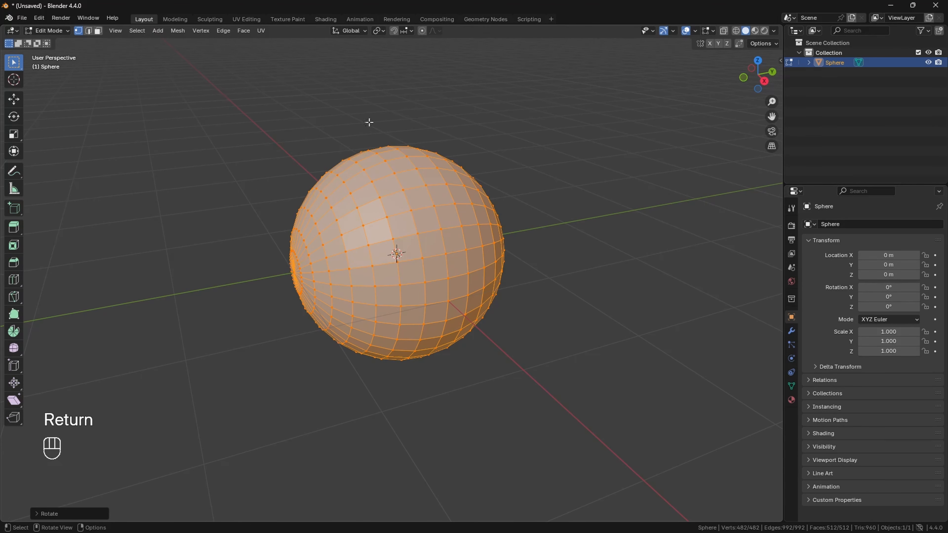
Step: Maximize the 3D viewport and select the single pole vertex at the sphere's front end on the Y axis
mouse_move(760, 76)
left_mouse_down()
mouse_move(862, 64)
mouse_move(771, 101)
mouse_move(770, 85)
left_mouse_up()
left_click_drag(773, 118, 715, 140)
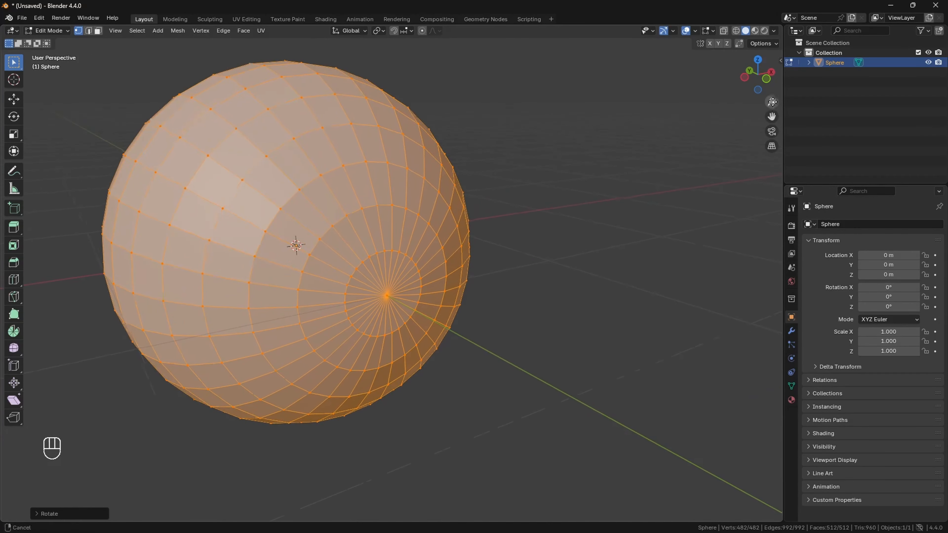
left_click_drag(771, 102, 772, 96)
mouse_move(772, 115)
left_mouse_down()
mouse_move(812, 110)
mouse_move(771, 97)
left_mouse_up()
left_click_drag(761, 80, 762, 70)
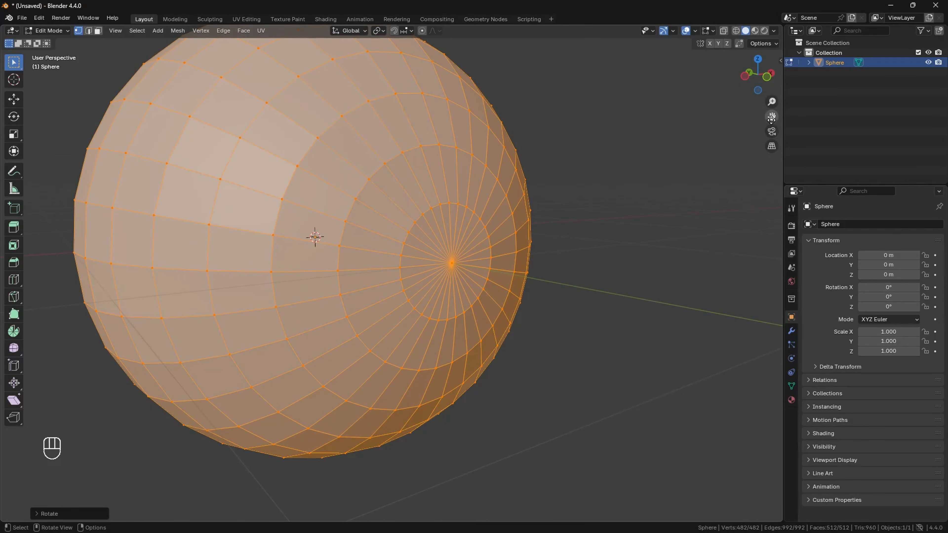
left_click_drag(774, 120, 772, 147)
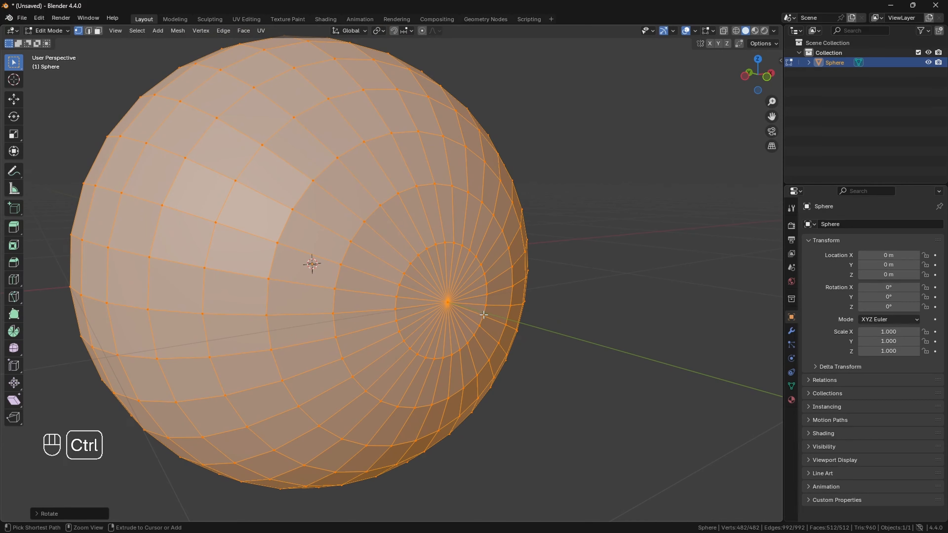
key("ctrl+space")
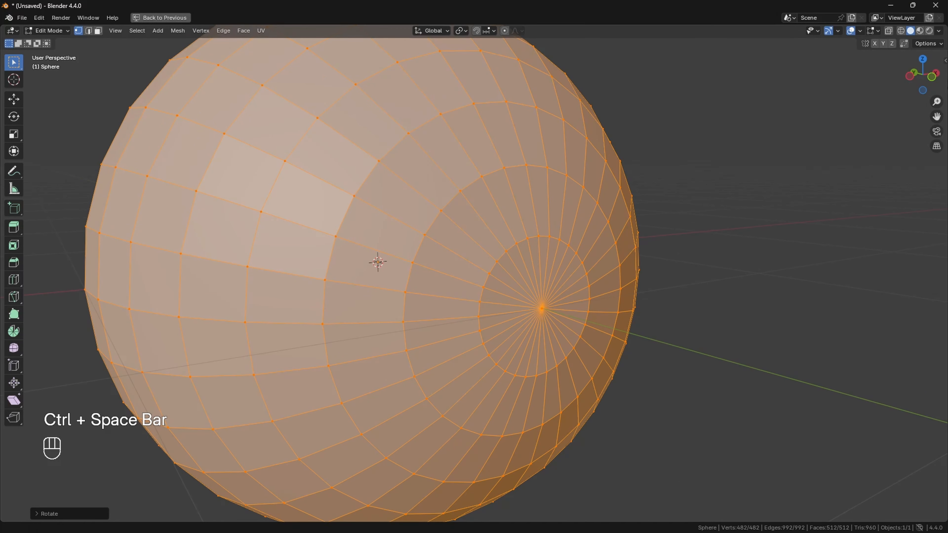
left_click_drag(937, 102, 909, 120)
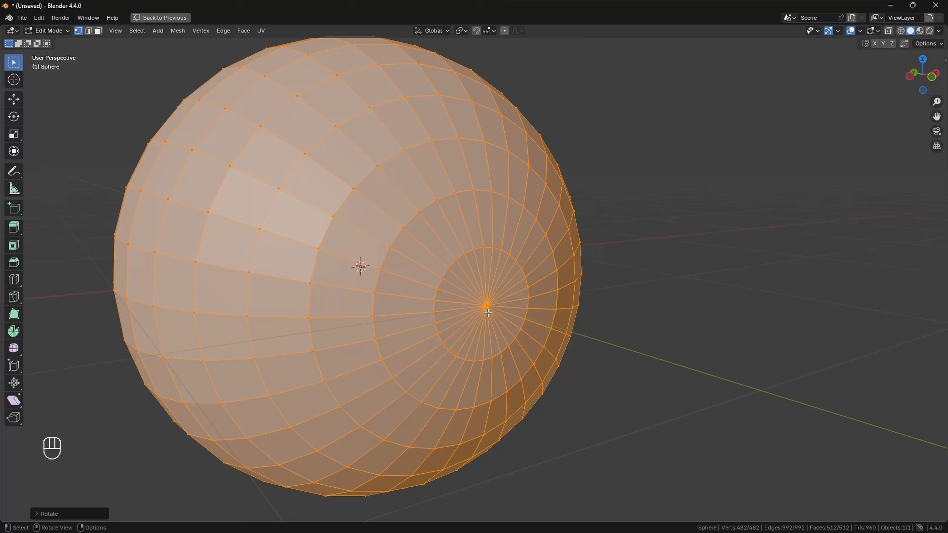
left_click(480, 306)
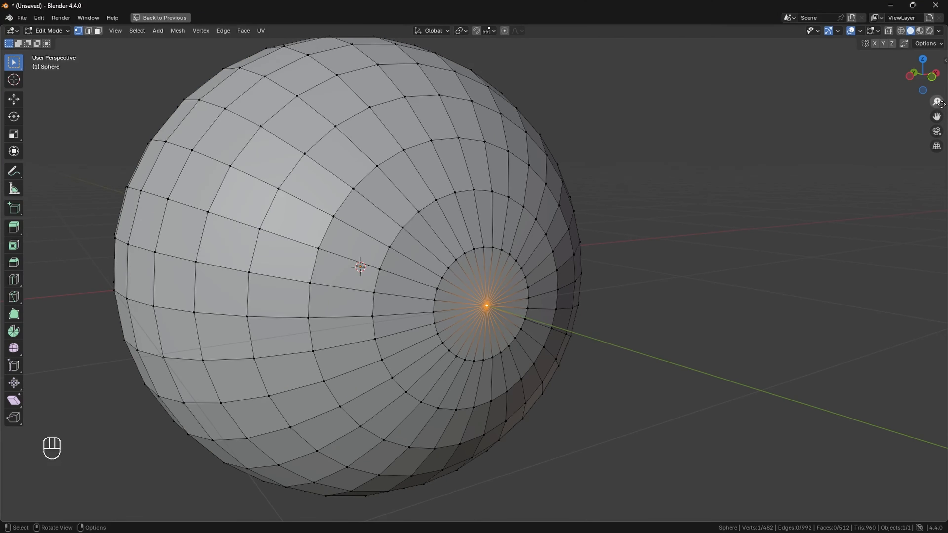
left_click_drag(939, 103, 938, 107)
left_click_drag(925, 75, 931, 73)
key("g")
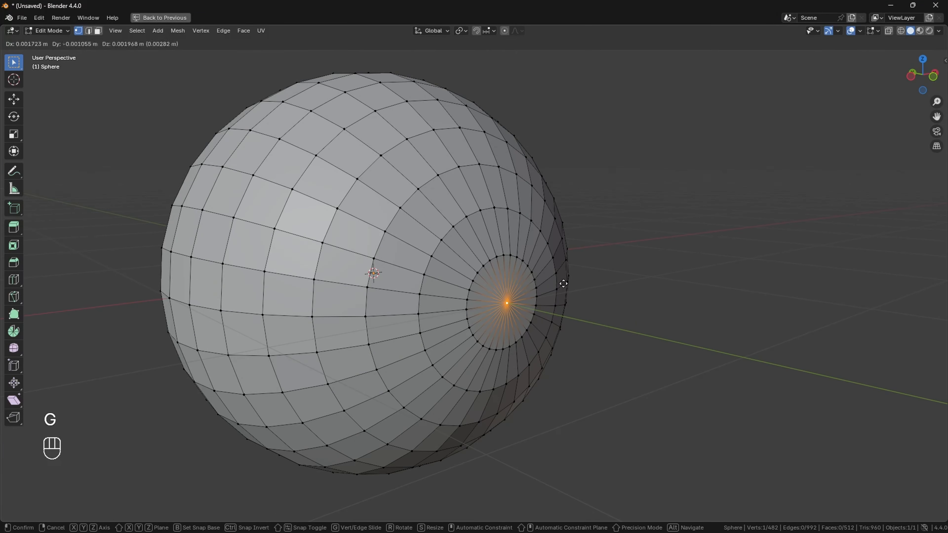
key("y")
left_click(554, 282)
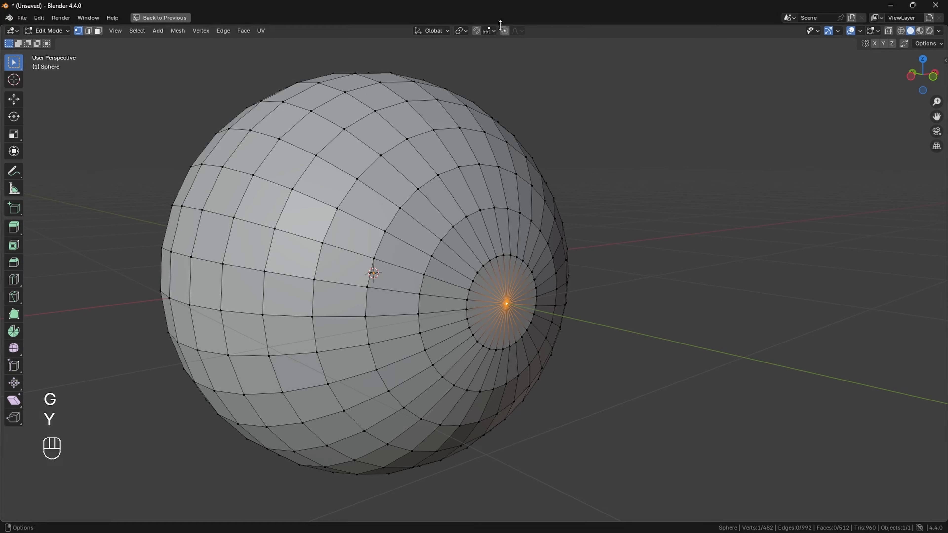
Step: Push the pole vertex about 0.22 m inward along Y using smooth proportional editing with a size of about 0.42 m
key("g")
key("y")
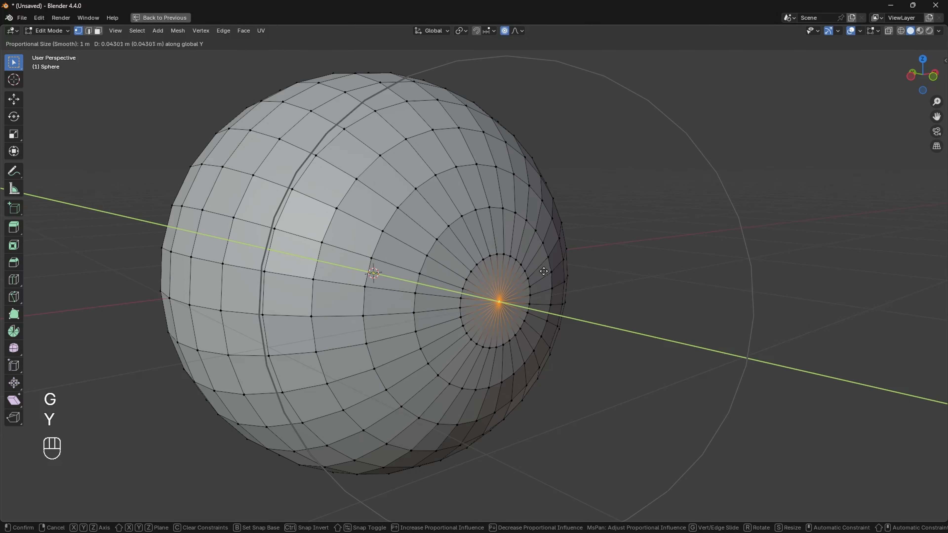
scroll(544, 273, "up", 7)
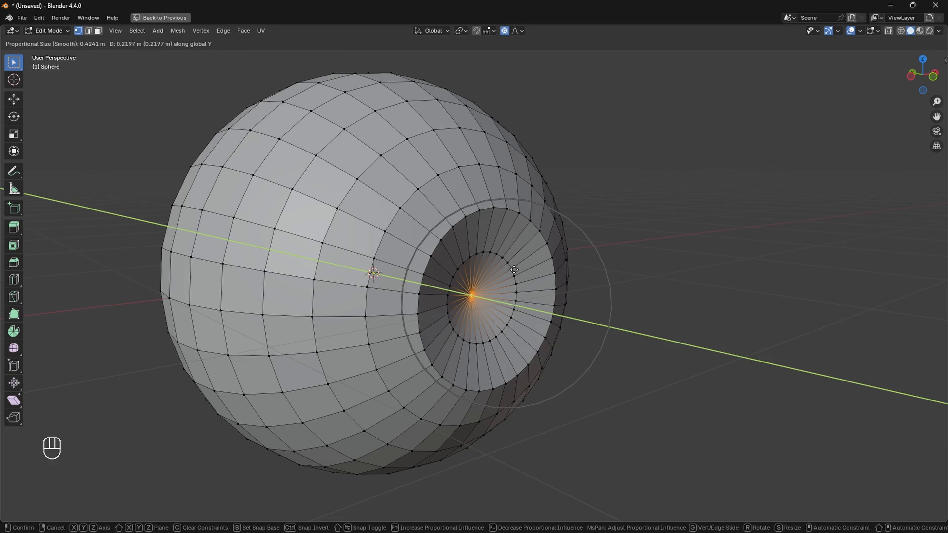
left_click(514, 269)
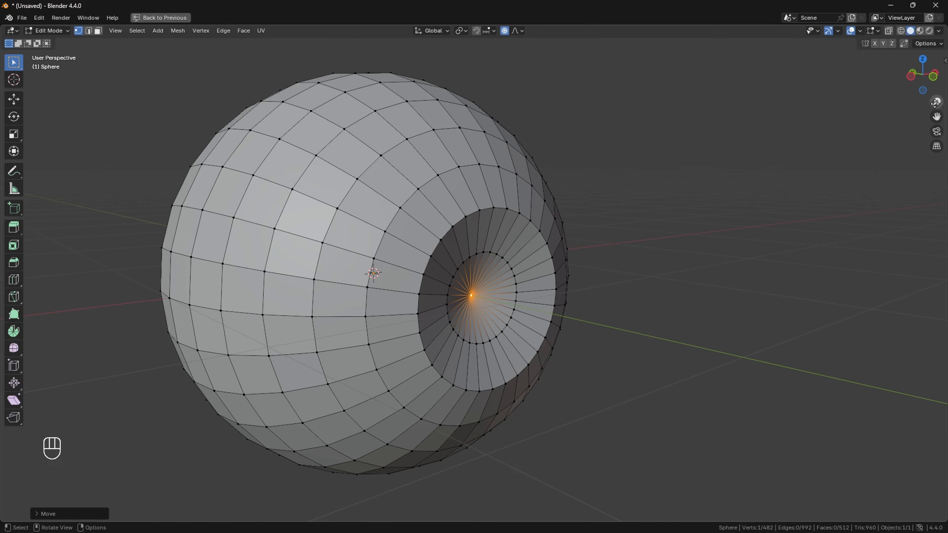
Step: Select the circular edge loop inside the dent, around the pole vertex
mouse_move(919, 79)
left_mouse_down()
mouse_move(926, 56)
mouse_move(945, 56)
mouse_move(904, 57)
mouse_move(873, 75)
mouse_move(928, 75)
left_mouse_up()
scroll(928, 76, "up", 5)
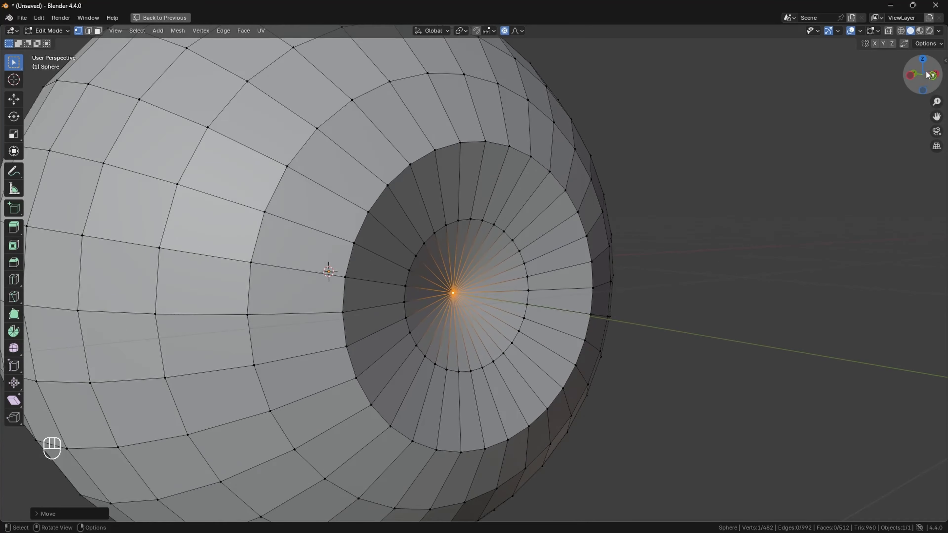
scroll(928, 76, "down", 2)
left_click(543, 247)
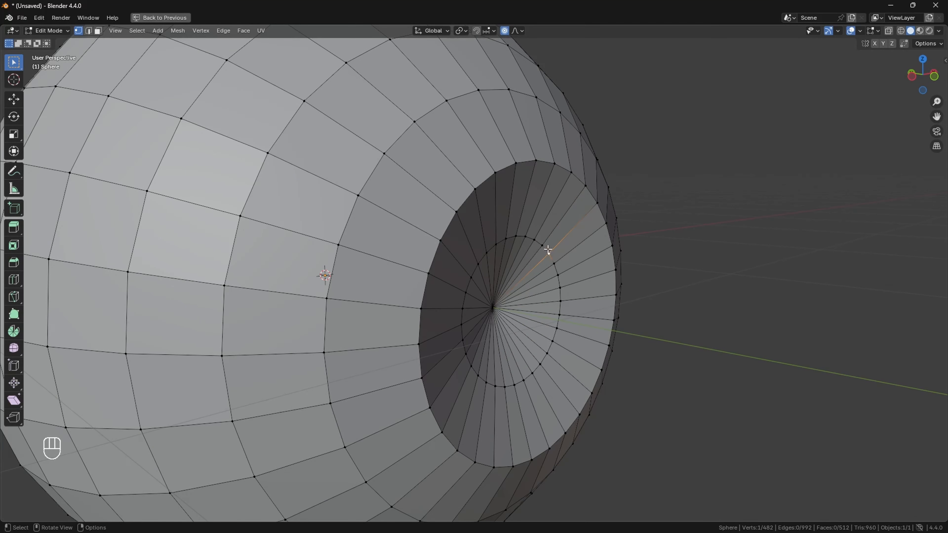
left_click(547, 251, "alt")
key("g")
key("y")
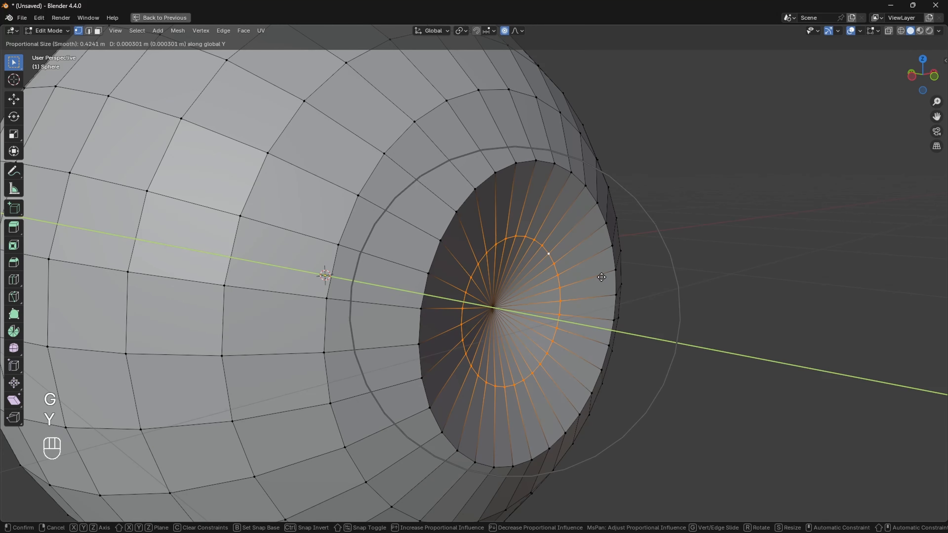
left_click(599, 276)
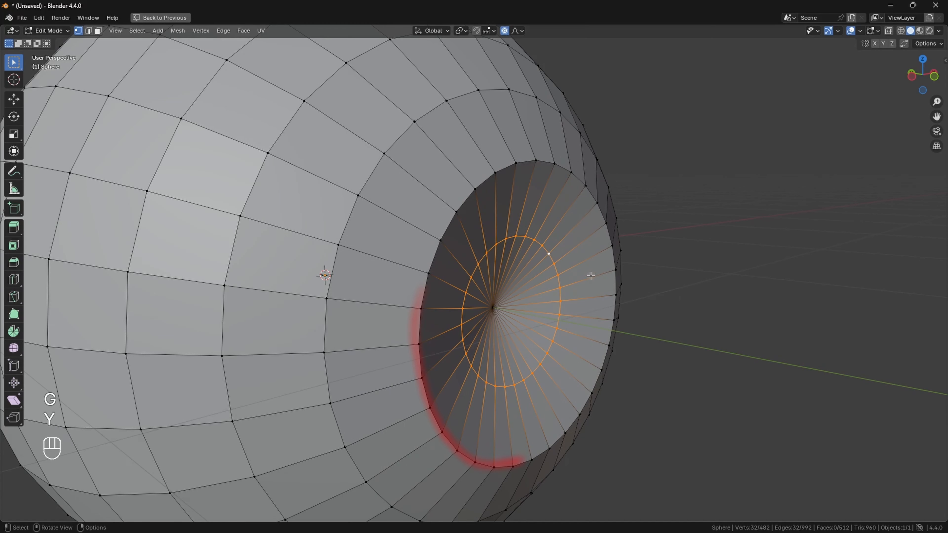
Step: Reduce the proportional editing size to about 0.26 m and nudge the dent's inner edge loop slightly inward along Y
key("g")
key("y")
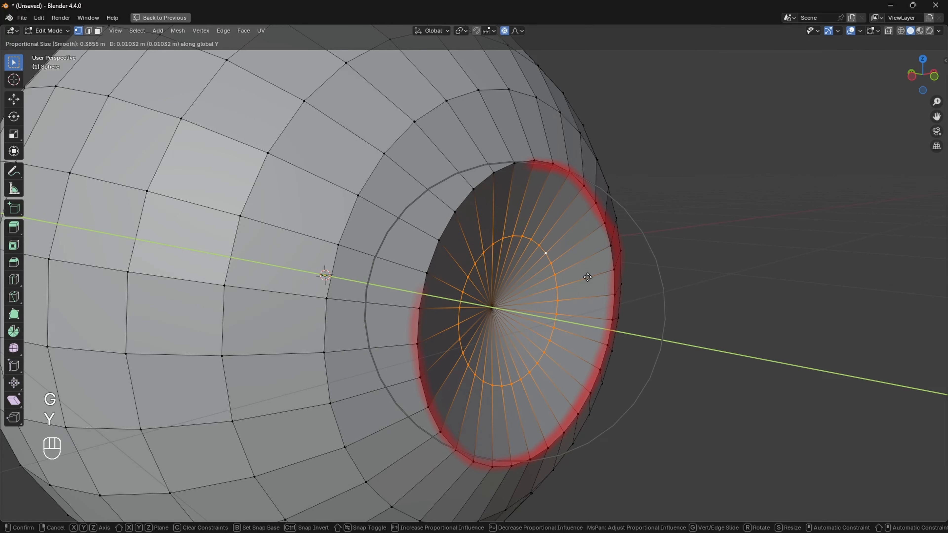
scroll(588, 278, "up", 4)
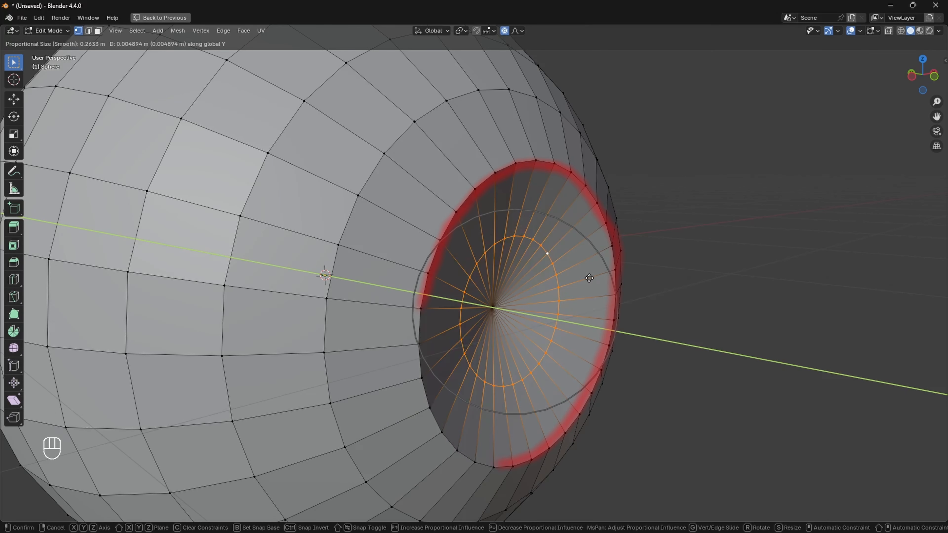
left_click(589, 279)
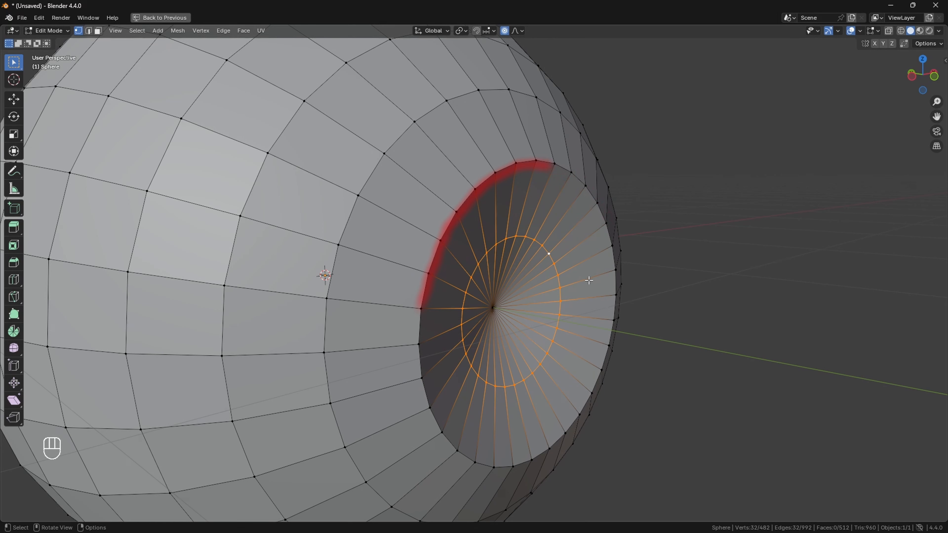
key("g")
key("y")
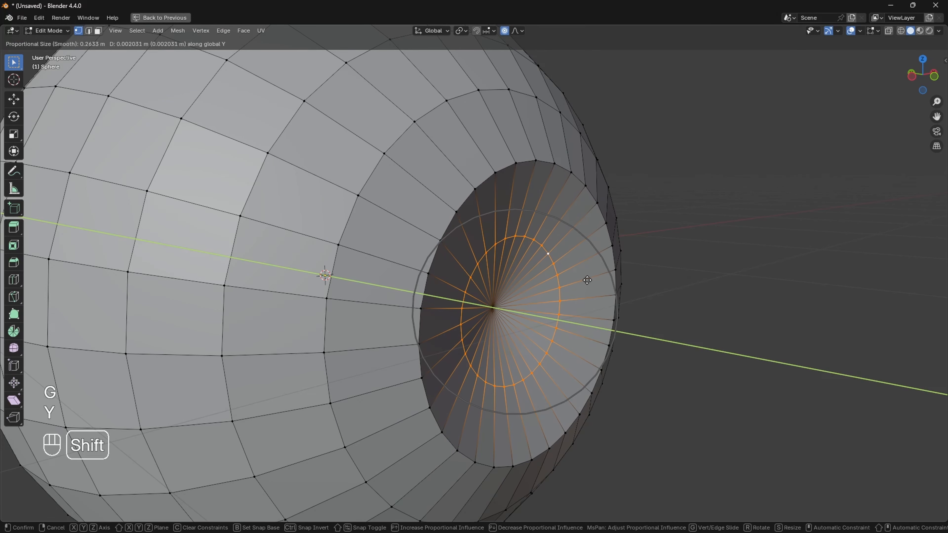
left_click(576, 279)
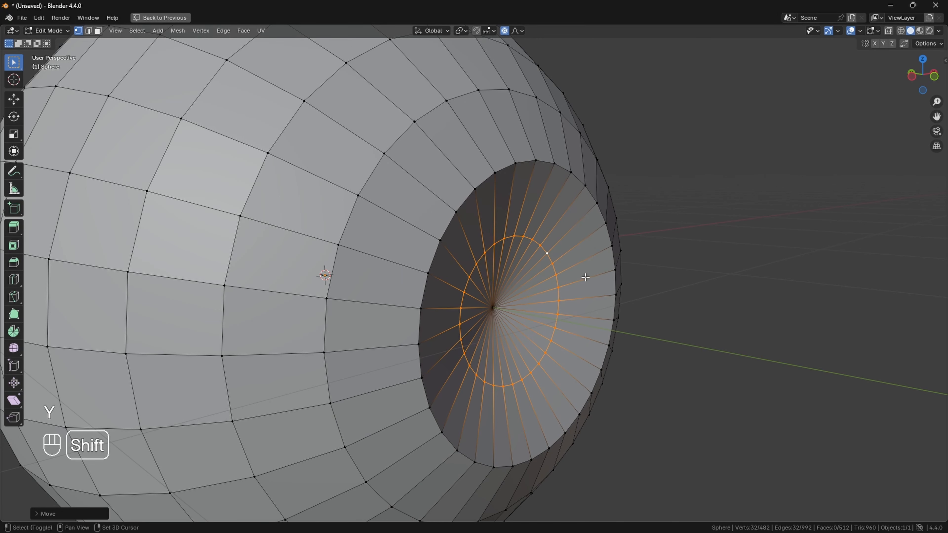
Step: Edge-slide the loop inside the dent by about -0.35 toward the pole vertex
left_click(711, 223)
left_click_drag(936, 102, 937, 119)
left_click_drag(929, 81, 909, 87)
scroll(737, 152, "up", 3)
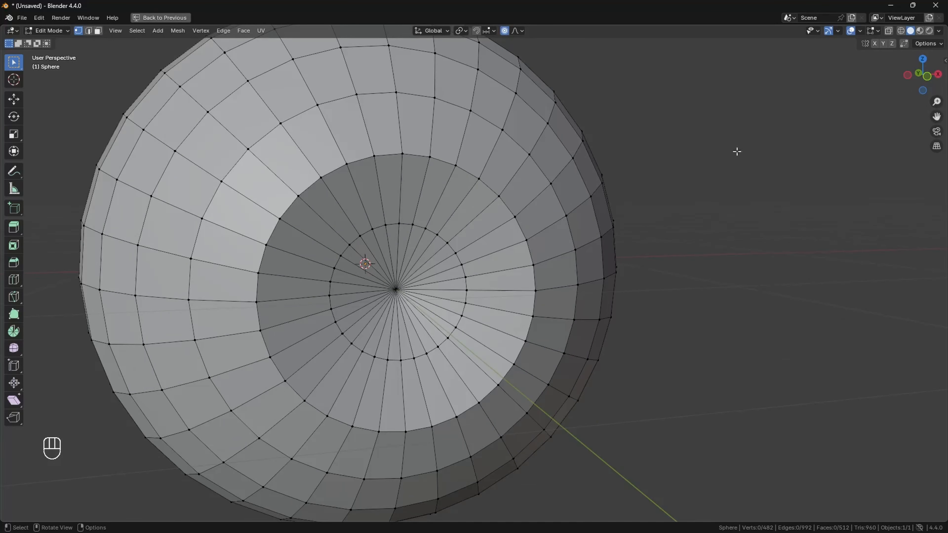
left_click(448, 249, "alt")
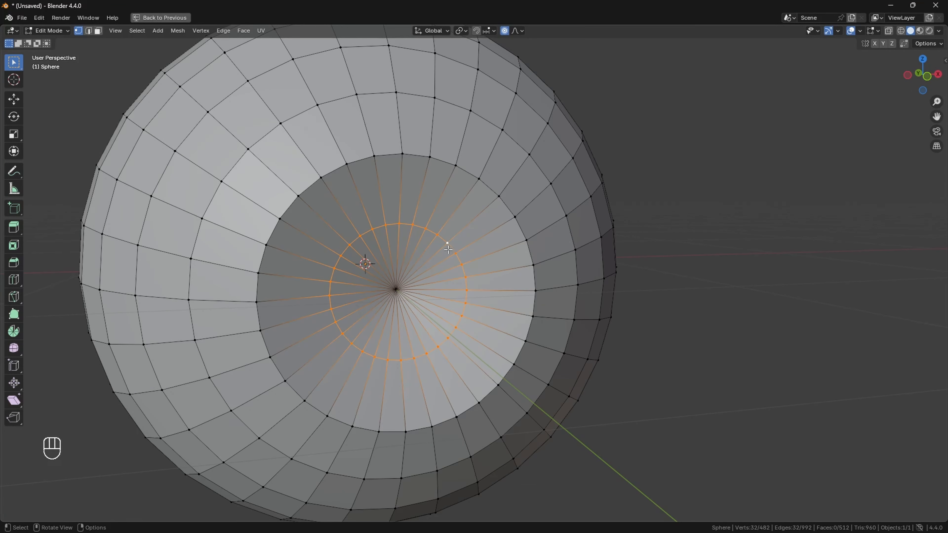
key("g")
key("g")
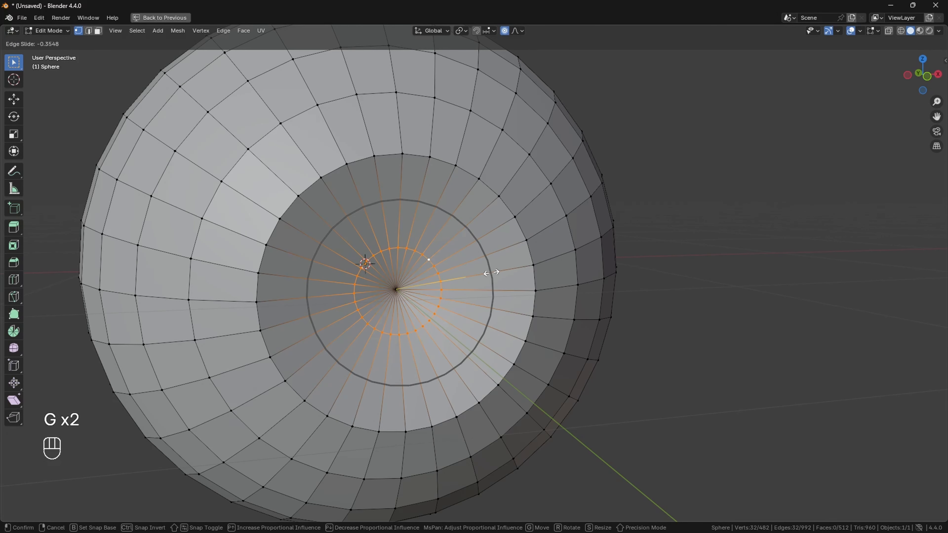
left_click(491, 272)
Step: Add two loop cuts in the dent: one midway between inner ring and rim, another slid about 0.53 toward the rim
key("ctrl+r")
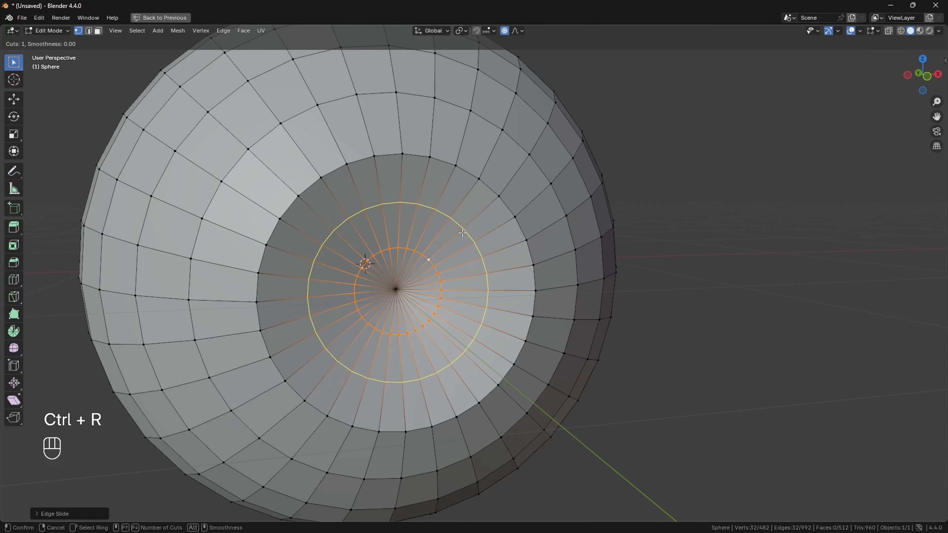
left_click(464, 234)
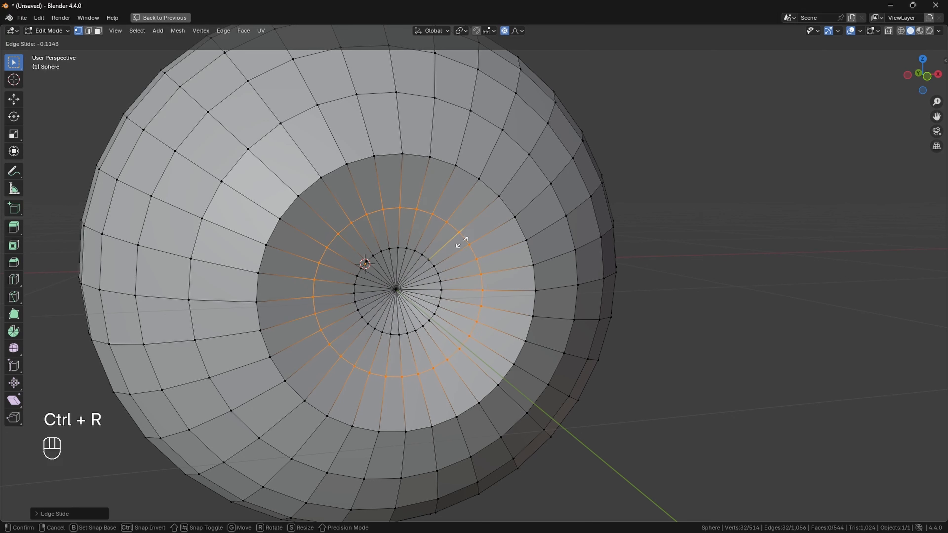
left_click(465, 239)
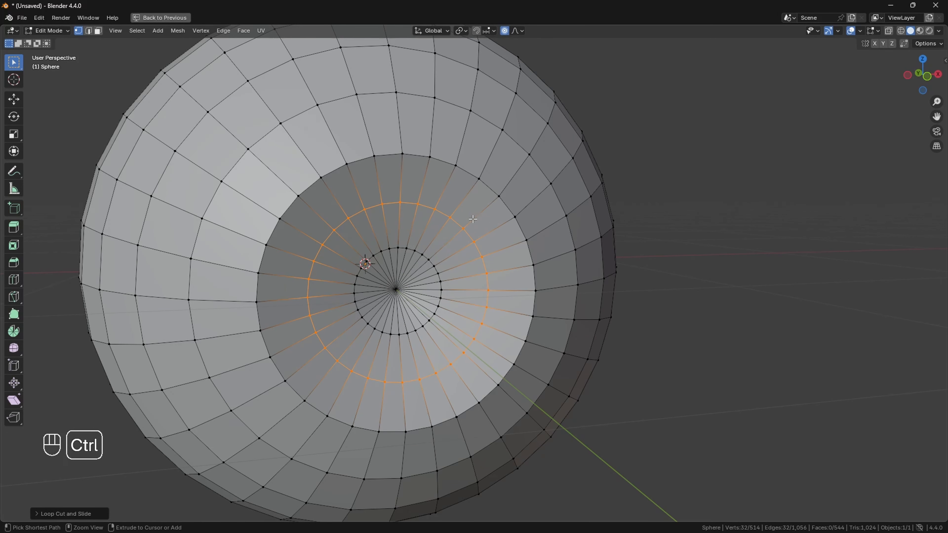
key("ctrl+r")
left_click(486, 206)
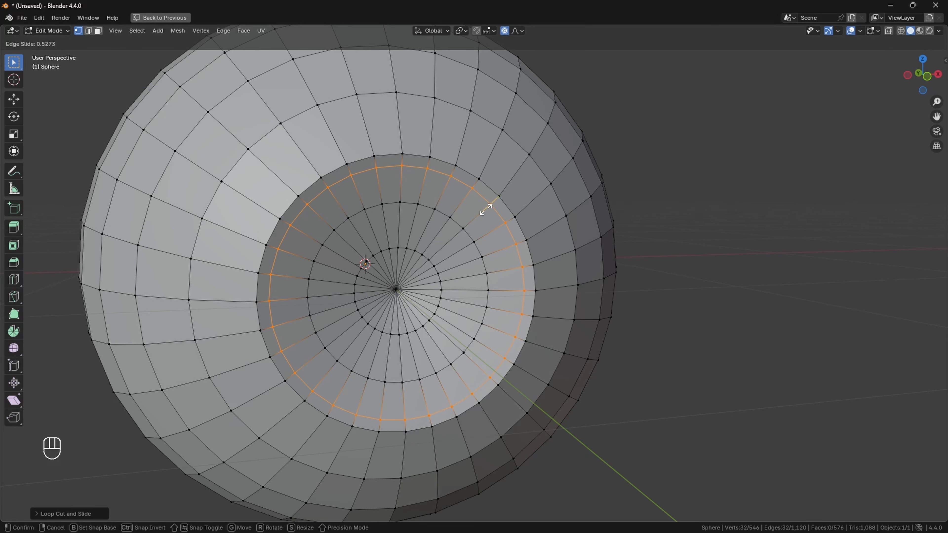
left_click(485, 210)
left_click(760, 158)
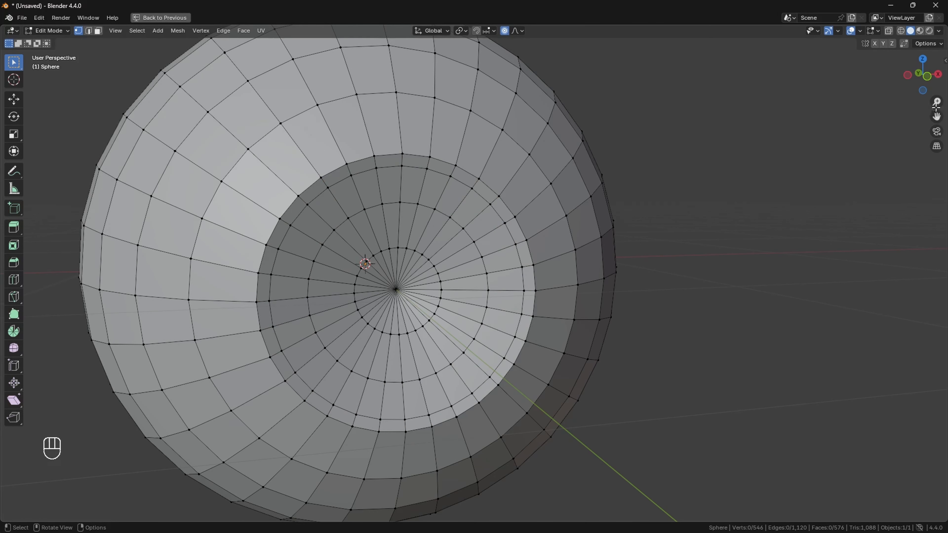
Step: Return the sphere to Object Mode and shade it smooth
left_click_drag(937, 105, 936, 127)
left_click_drag(915, 86, 928, 88)
left_click(58, 31)
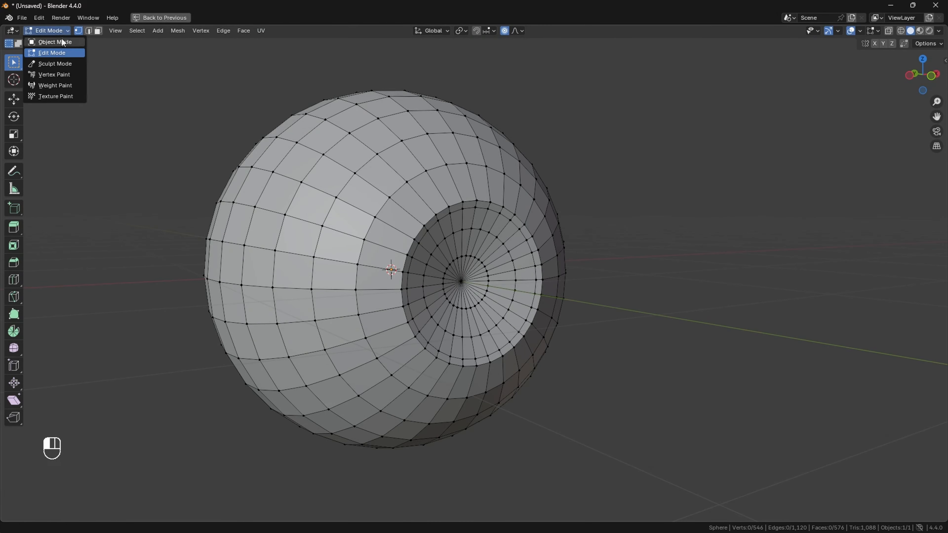
left_click(56, 42)
right_click(461, 207)
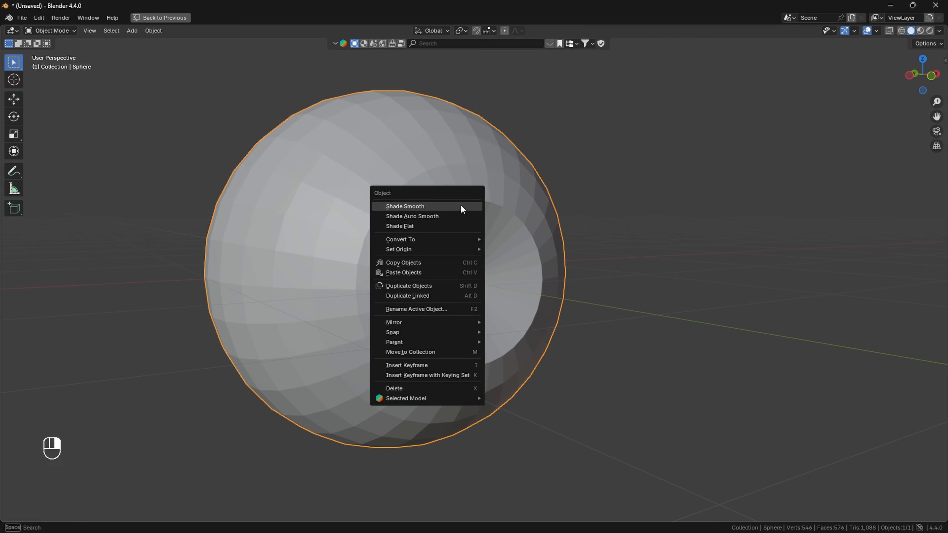
left_click(460, 205)
Step: Restore the full workspace from the maximized viewport and split the 3D viewport into two side-by-side areas
left_click_drag(936, 103, 927, 114)
left_click_drag(934, 104, 584, 222)
key("ctrl+space")
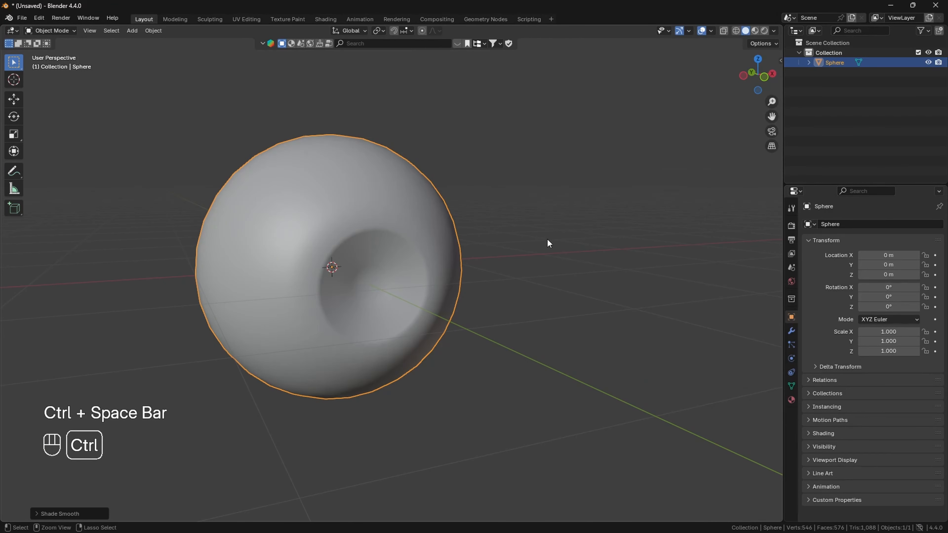
left_click_drag(772, 115, 768, 98)
mouse_move(759, 84)
left_mouse_down()
mouse_move(745, 89)
mouse_move(766, 86)
left_mouse_up()
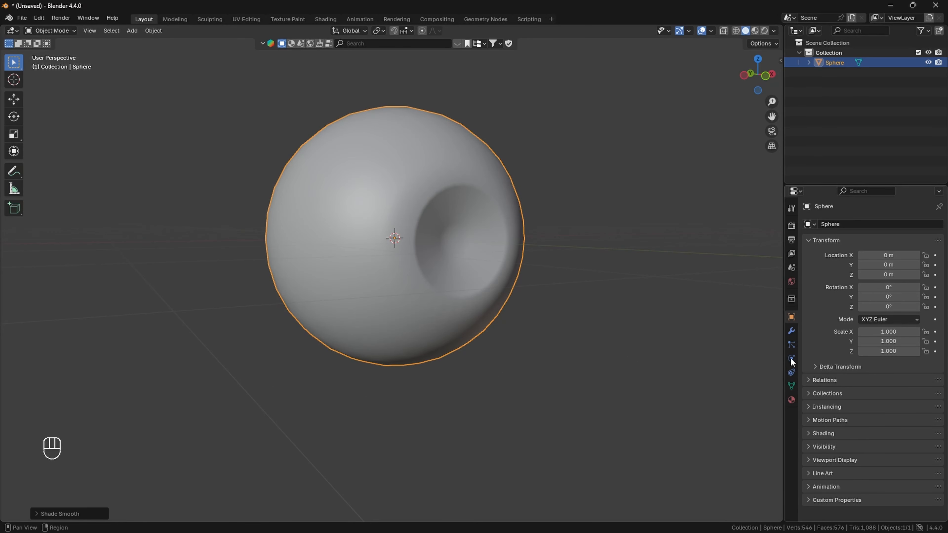
left_click_drag(781, 515, 514, 495)
left_click_drag(484, 102, 484, 60)
left_click_drag(484, 116, 472, 129)
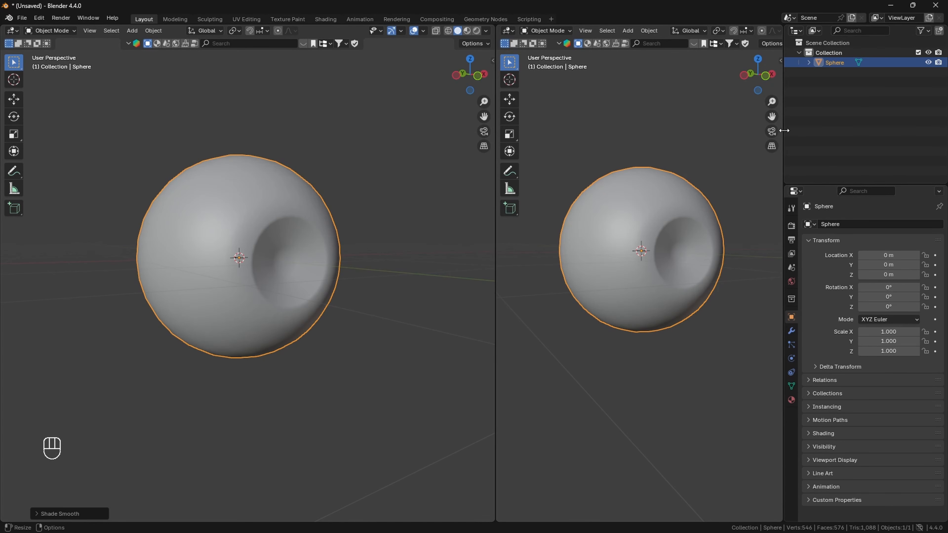
Step: Rename the Sphere object to Eye
double_click(846, 63)
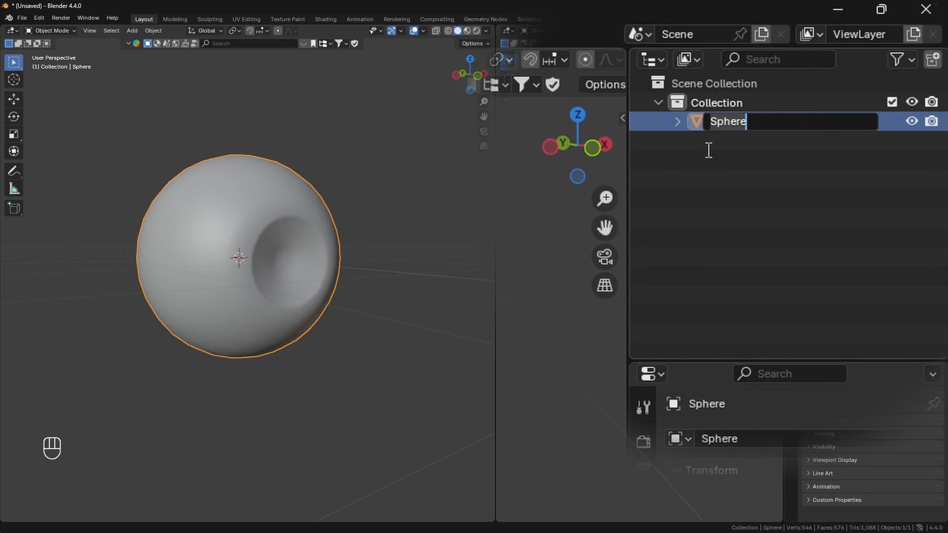
type("E")
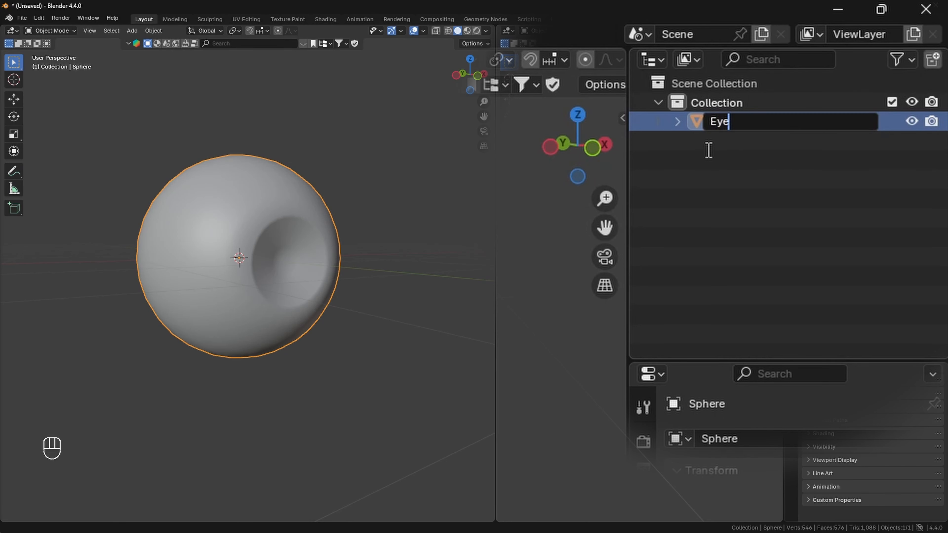
type("ye")
key("Return")
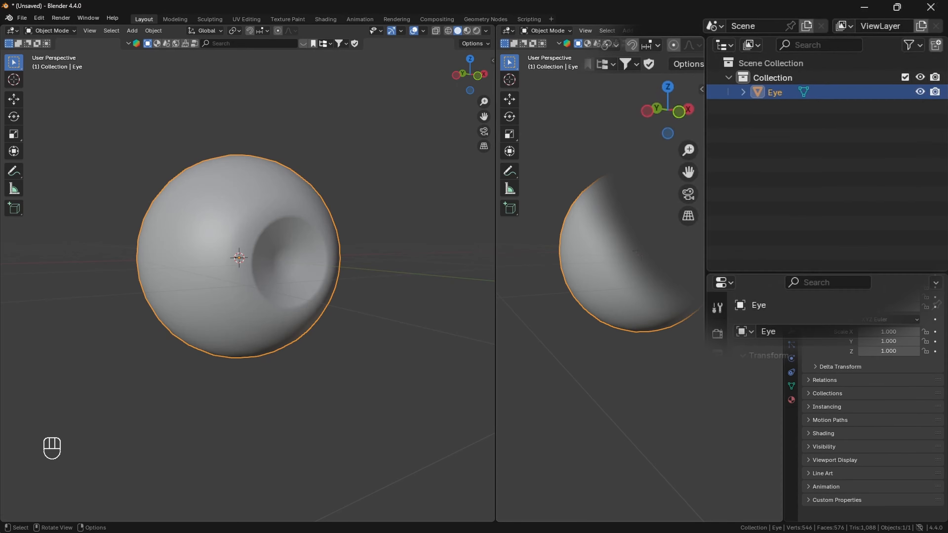
Step: Join the Outliner into the Properties area, and expand the second 3D viewport over the Properties area
right_click(812, 186)
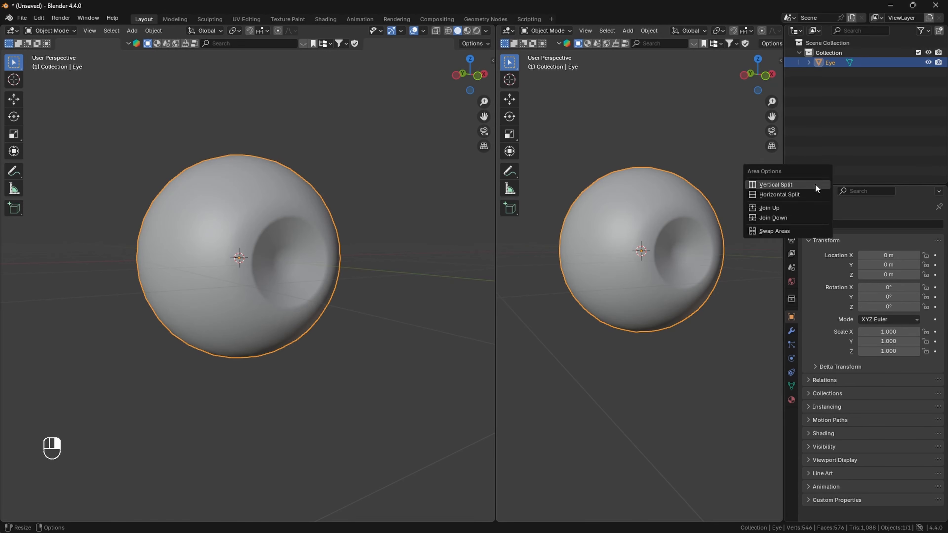
right_click(814, 186)
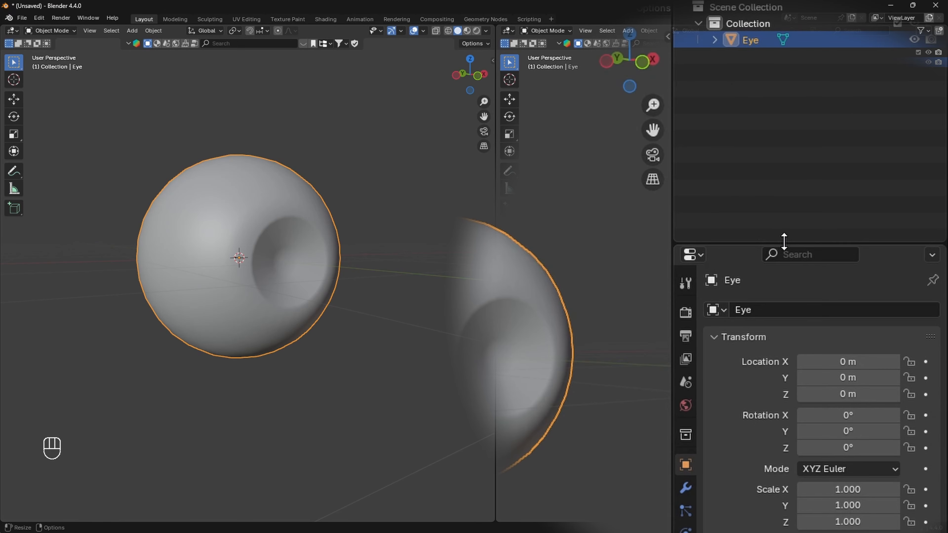
right_click(752, 245)
left_click(734, 285)
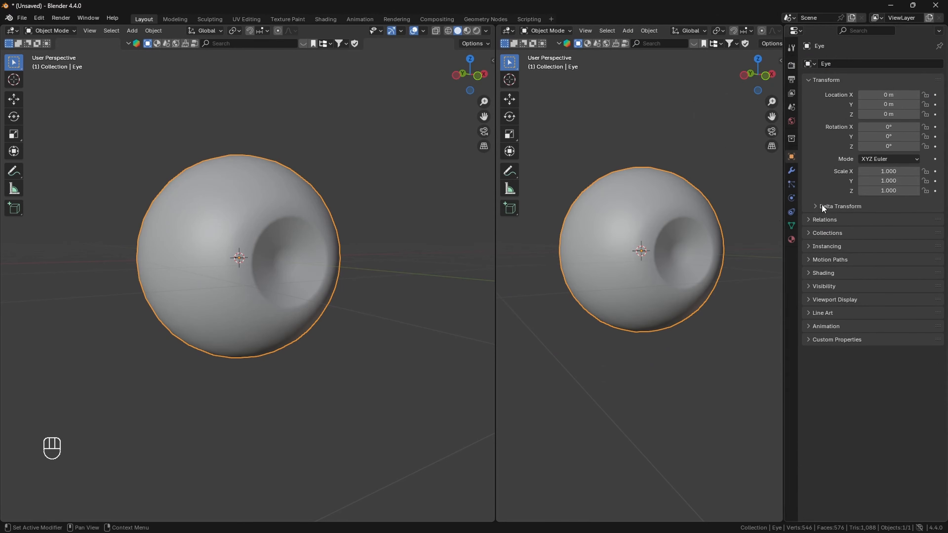
right_click(782, 211)
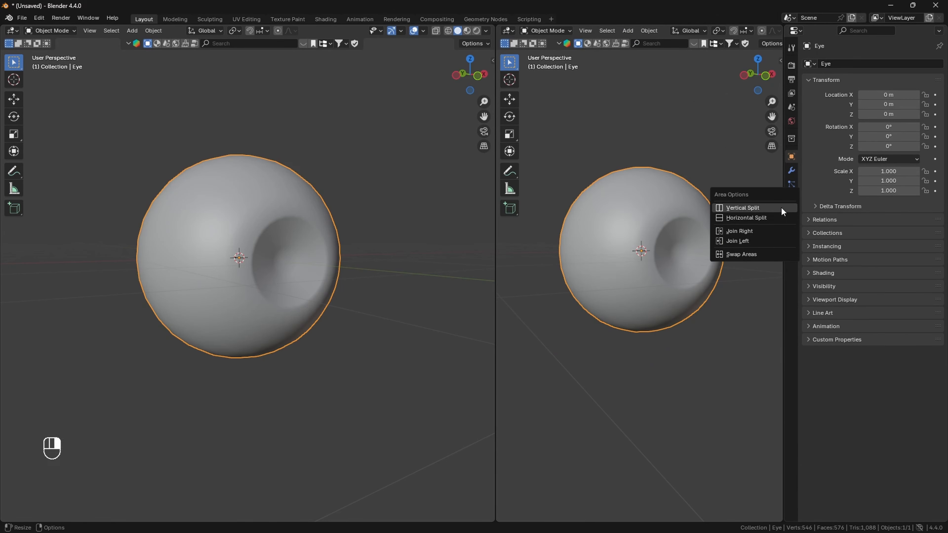
left_click(783, 235)
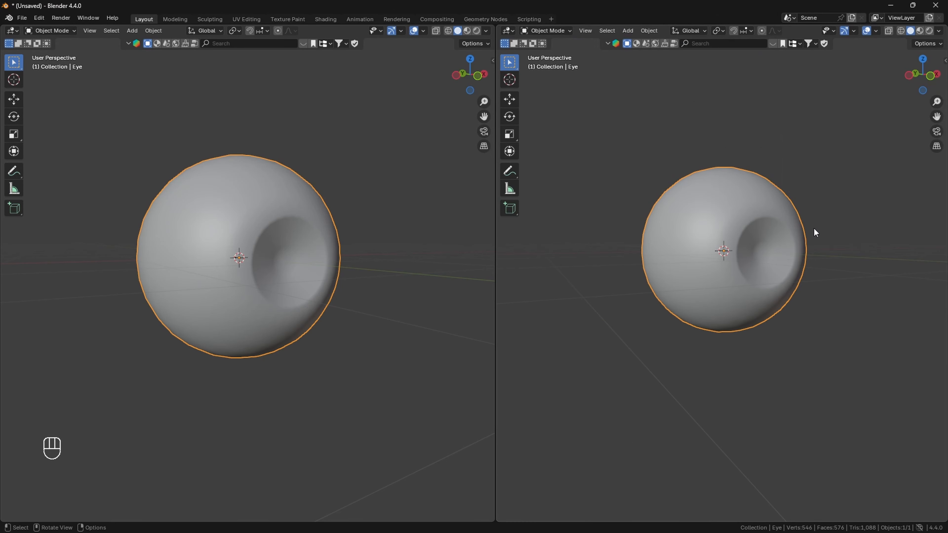
Step: Turn the second viewport into a Shader Editor and widen it so the 3D viewport takes a bit under half the window
left_click(508, 33)
left_click(542, 109)
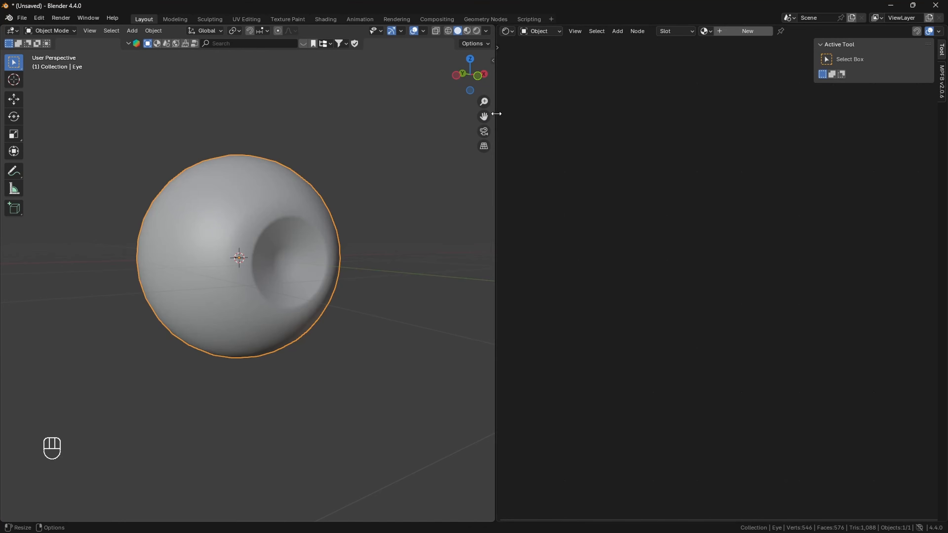
left_click_drag(496, 114, 402, 119)
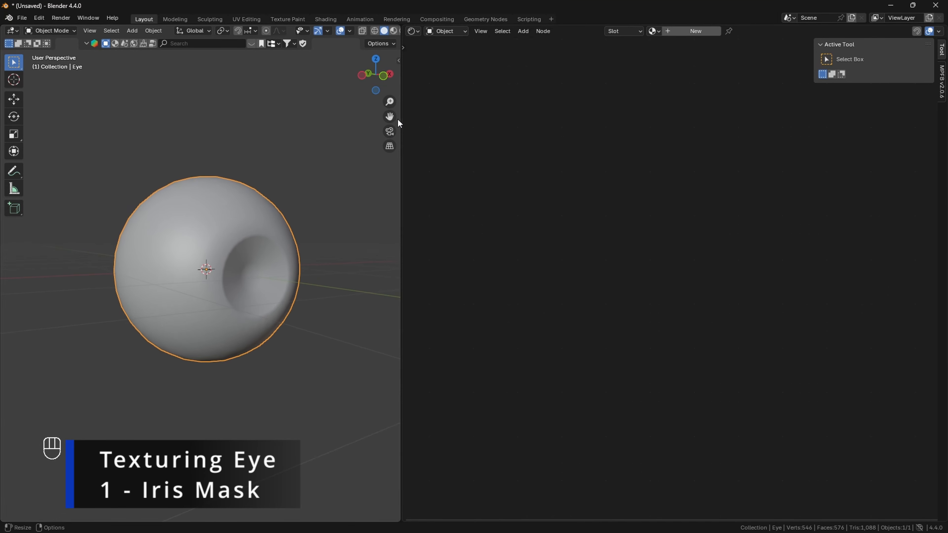
middle_click_drag(398, 120, 399, 101)
left_click_drag(401, 102, 425, 103)
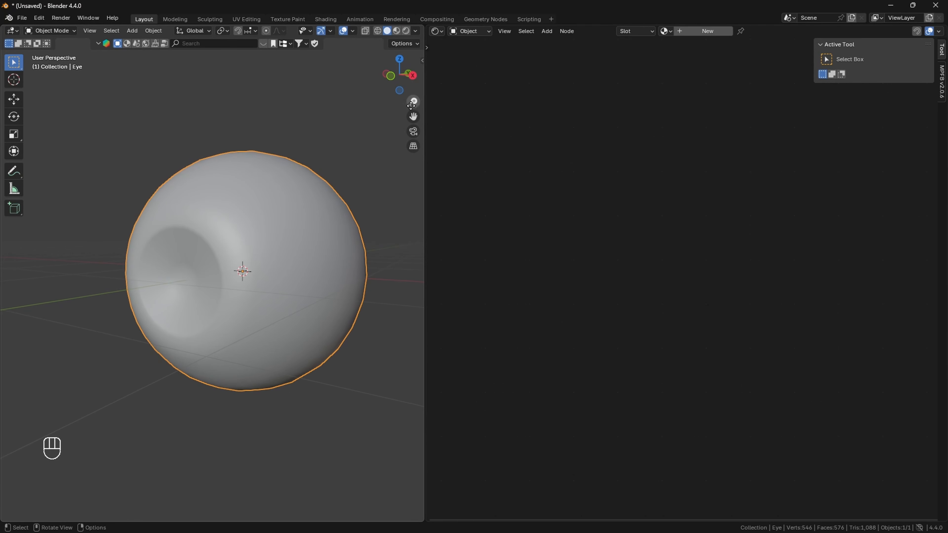
Step: Create a new material for the Eye, move its nodes apart and disconnect the Principled BSDF from the Material Output
left_click(704, 34)
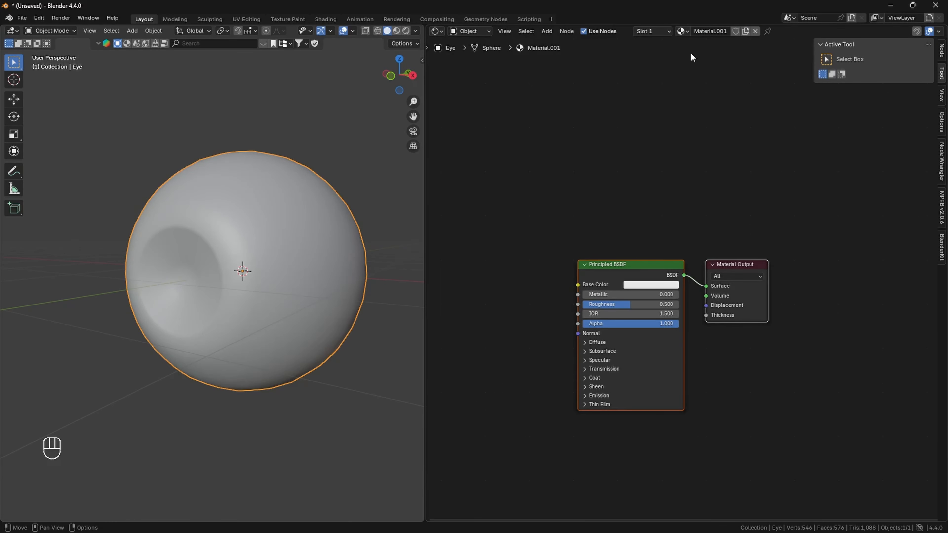
left_click(715, 254)
left_click_drag(738, 262, 772, 221)
left_click_drag(646, 276, 823, 332)
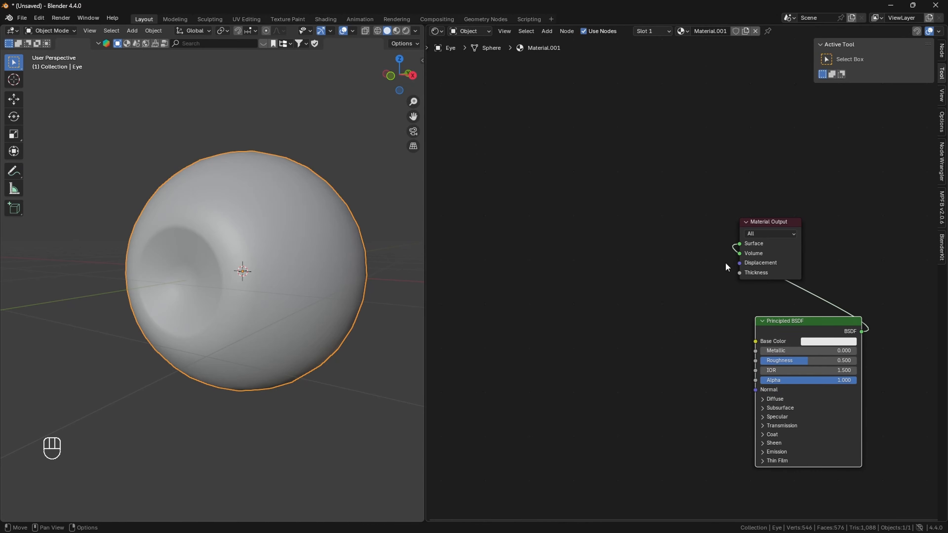
left_click_drag(734, 244, 836, 285)
left_click_drag(760, 223, 770, 212)
Step: Add a Gradient Texture node and connect its Color output to the Material Output's Surface
key("shift+a")
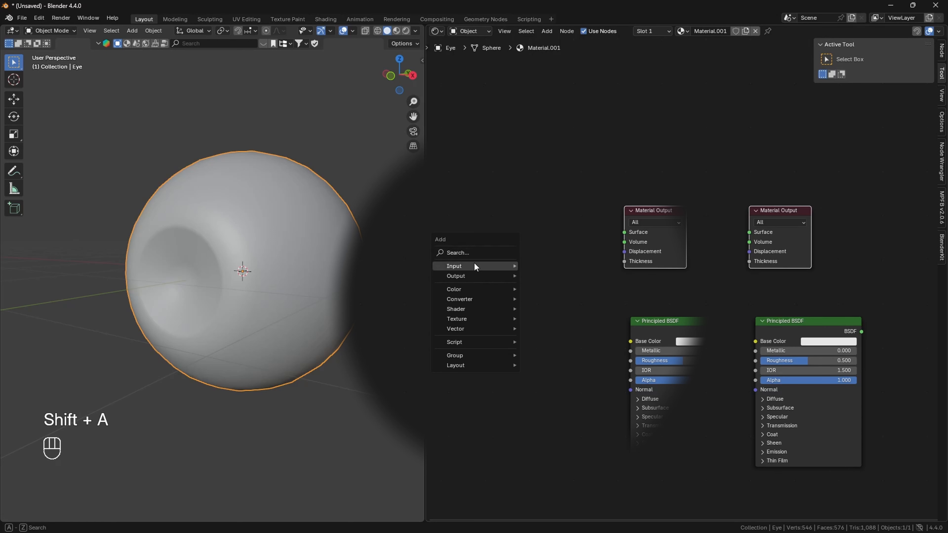
mouse_move(477, 320)
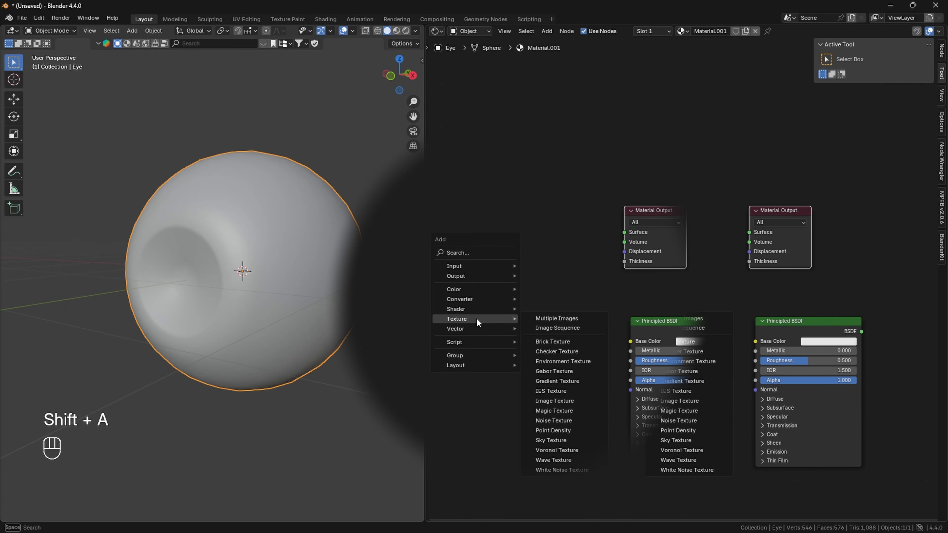
left_click(558, 381)
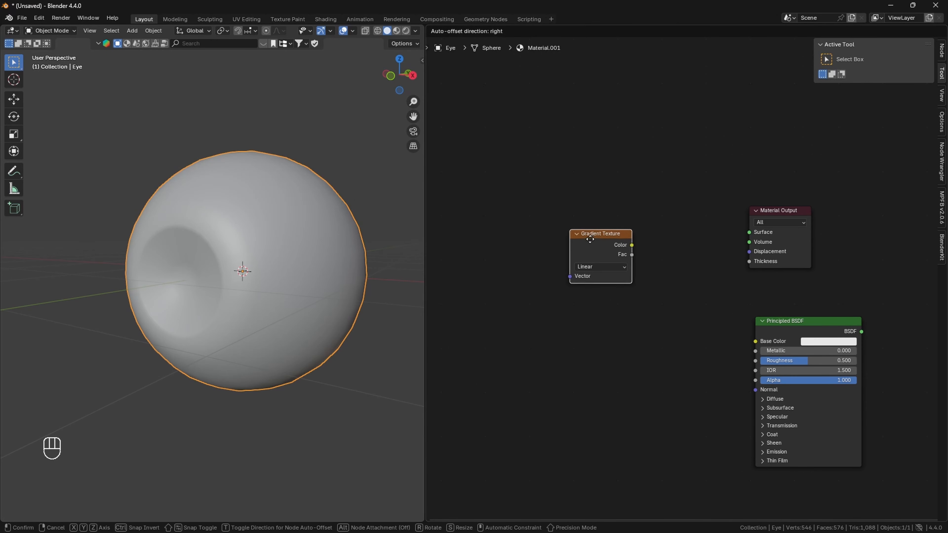
left_click(599, 275)
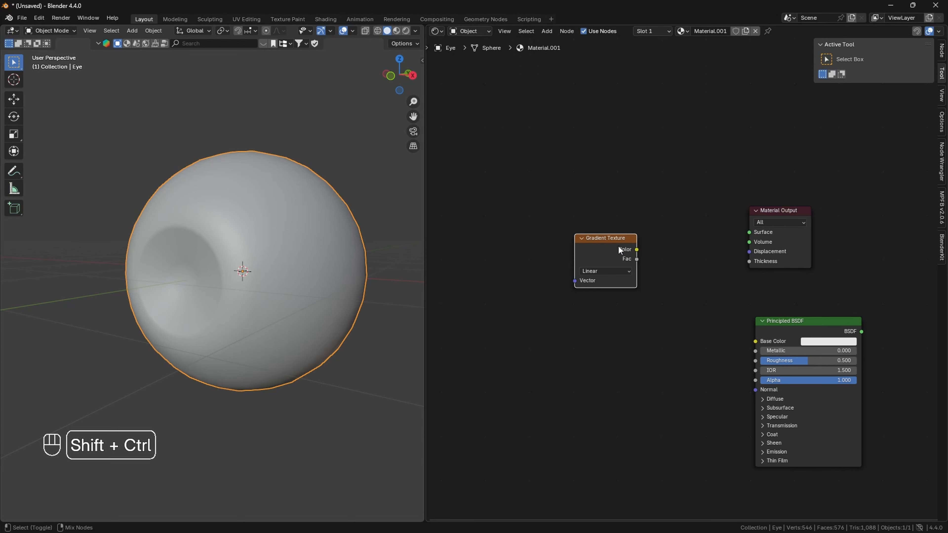
left_click(608, 238, "ctrl+shift")
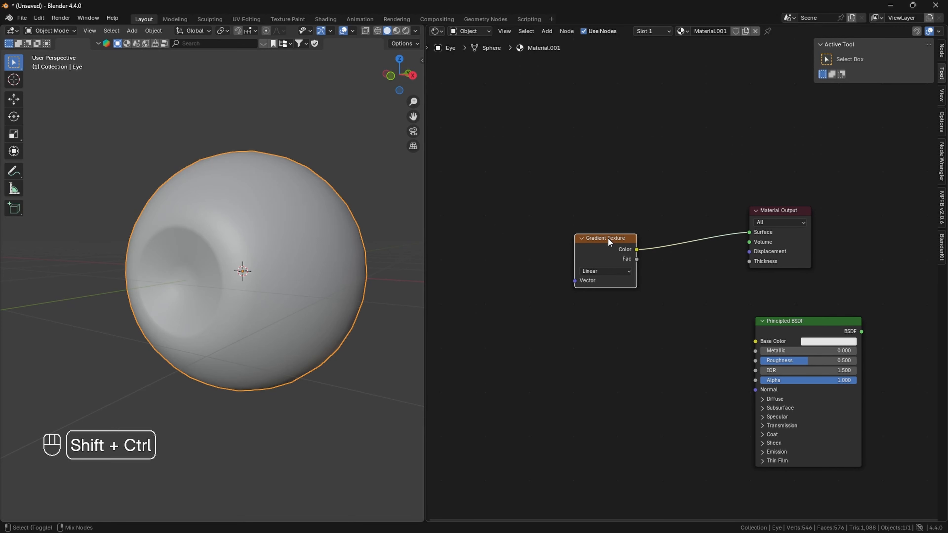
Step: Show the 3D viewport in Material Preview shading and set the Gradient Texture type to Spherical
left_click(396, 31)
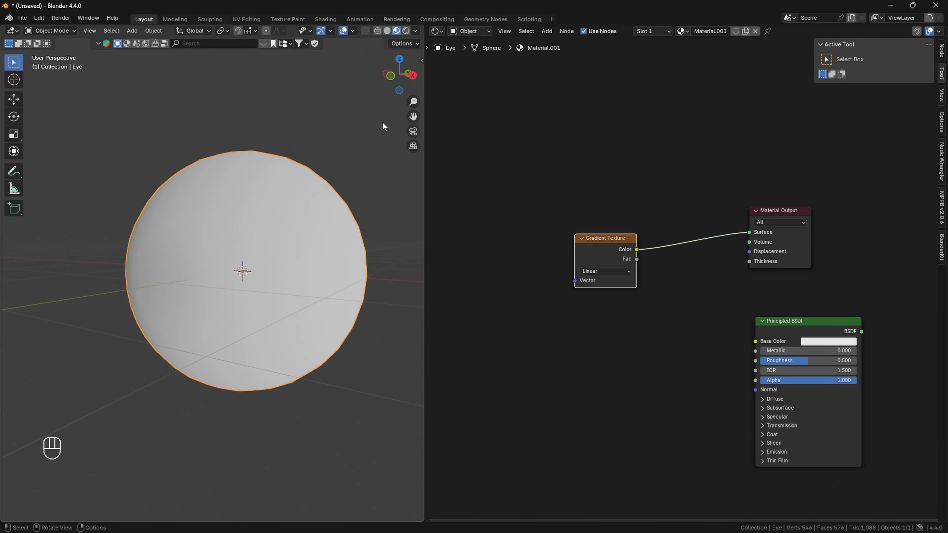
mouse_move(409, 87)
left_mouse_down()
mouse_move(401, 79)
mouse_move(493, 95)
mouse_move(483, 95)
mouse_move(482, 129)
left_mouse_up()
left_click(605, 271)
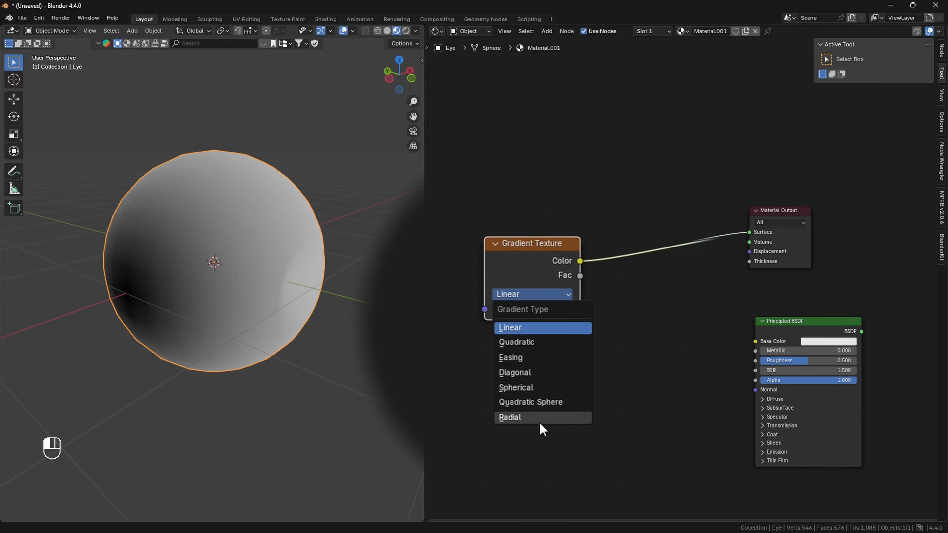
left_click(553, 388)
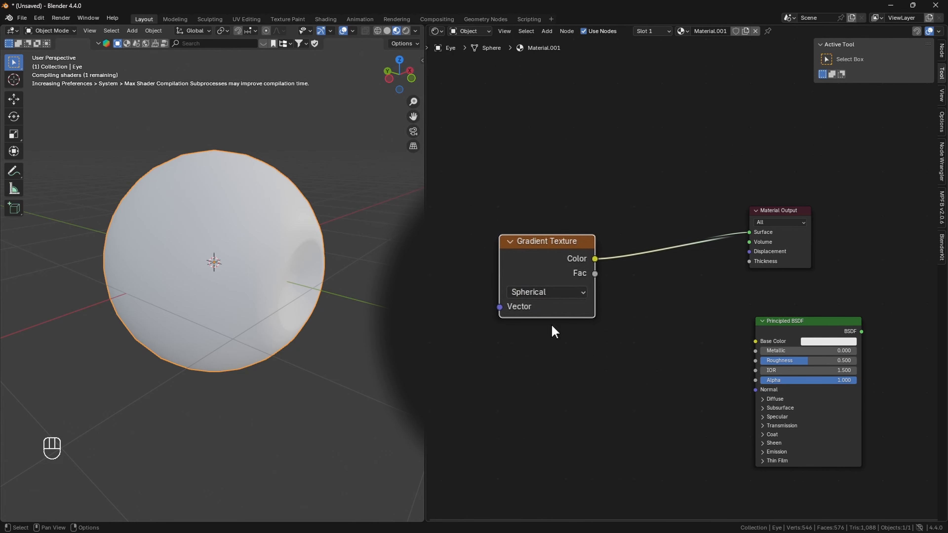
mouse_move(534, 252)
left_mouse_down()
mouse_move(563, 264)
mouse_move(608, 254)
left_mouse_up()
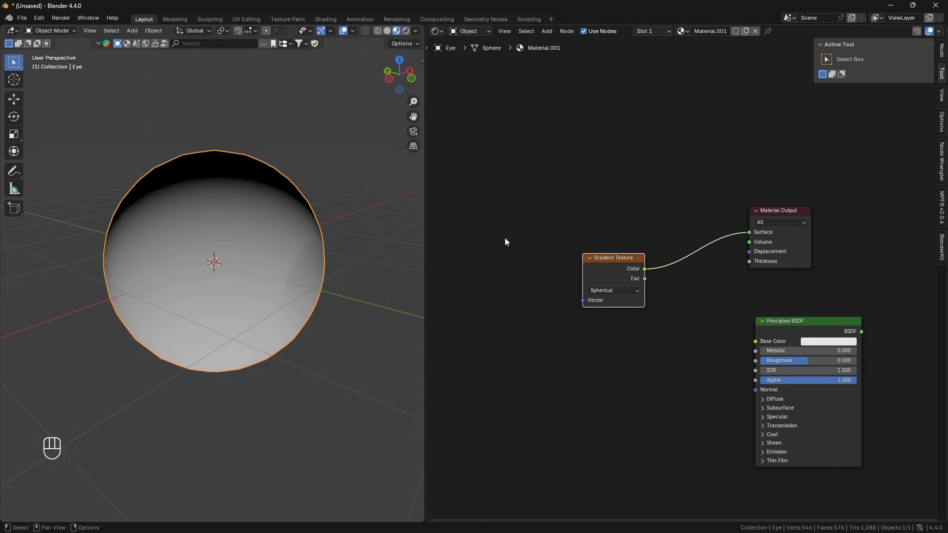
Step: Add linked Texture Coordinate and Mapping nodes to the Gradient Texture's Vector input using Node Wrangler
mouse_move(397, 77)
left_mouse_down()
mouse_move(414, 127)
mouse_move(375, 77)
mouse_move(403, 73)
mouse_move(380, 92)
left_mouse_up()
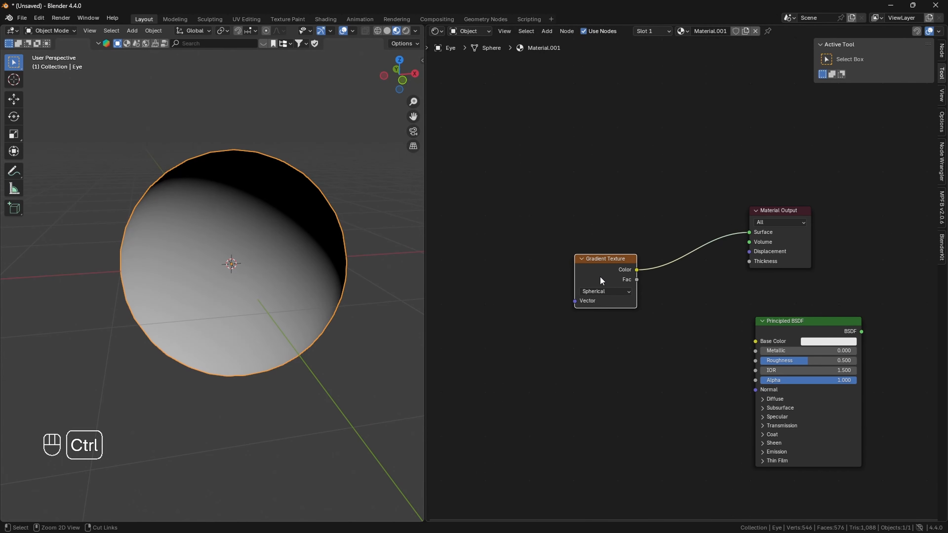
key("ctrl+t")
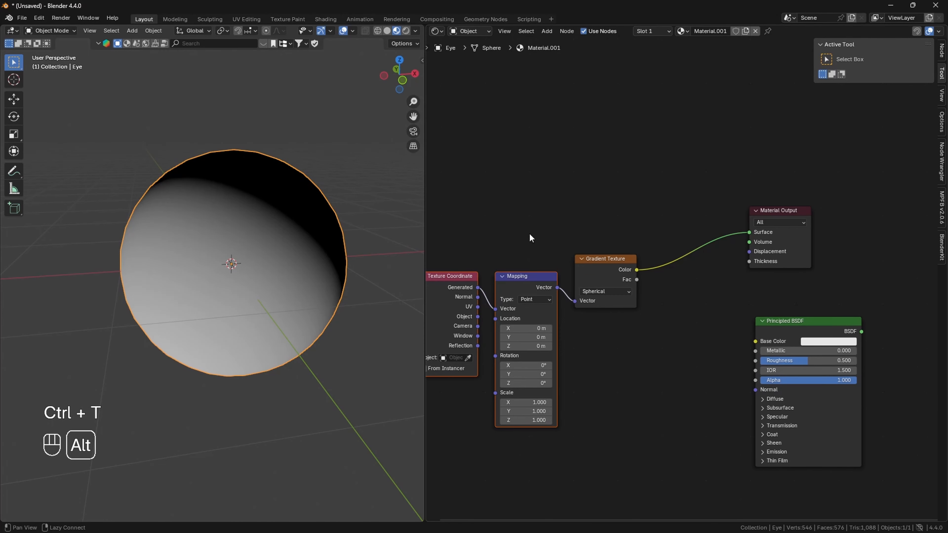
left_click_drag(529, 237, 565, 209, "alt")
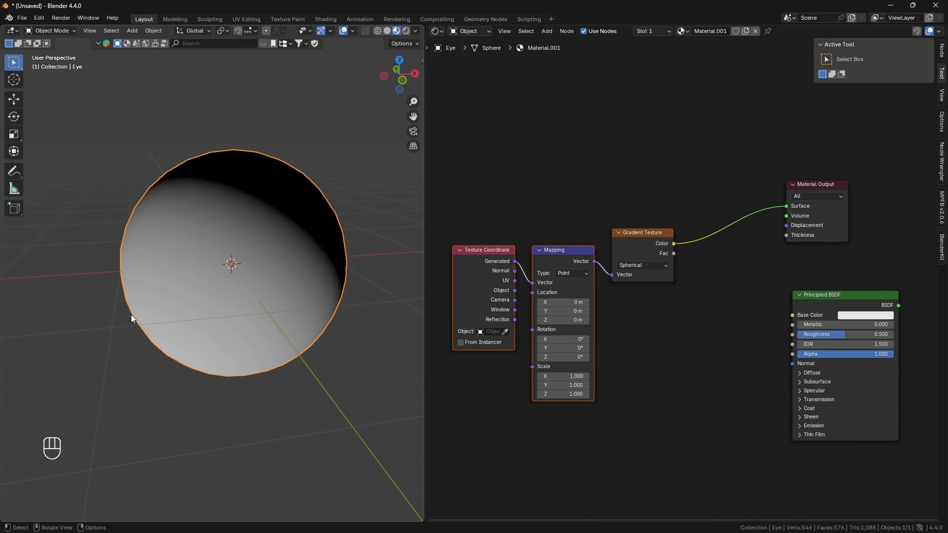
Step: Check the Node Wrangler add-on's entry in the Preferences and close the window
left_click(39, 18)
left_click(69, 144)
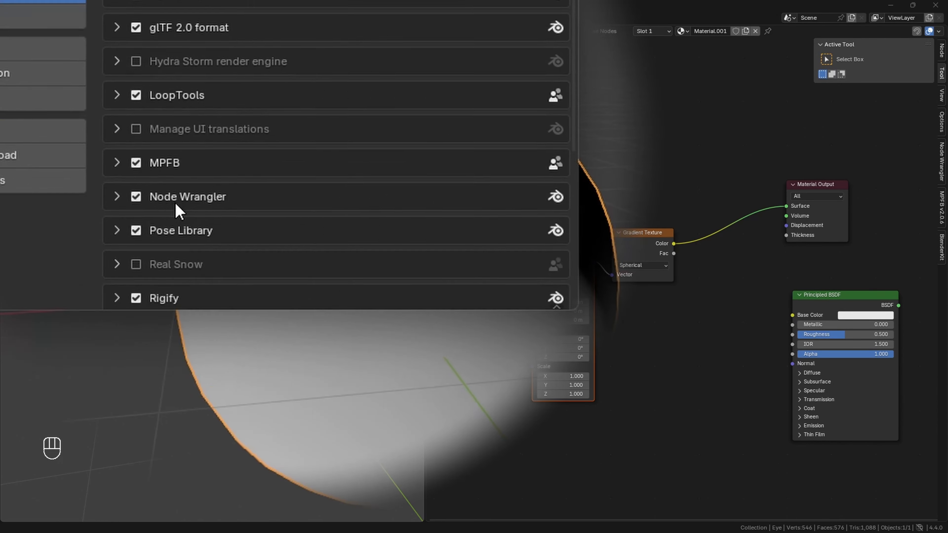
left_click_drag(322, 146, 322, 183)
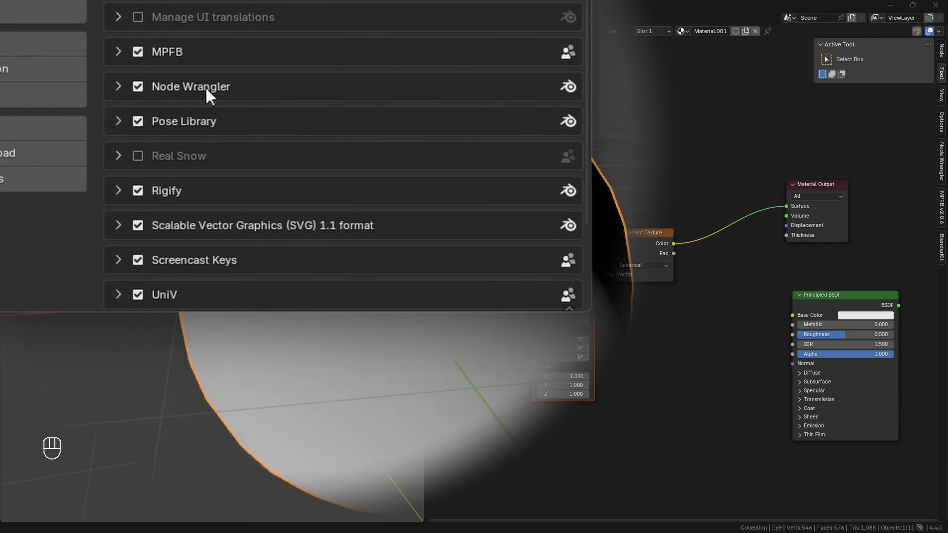
left_click(118, 89)
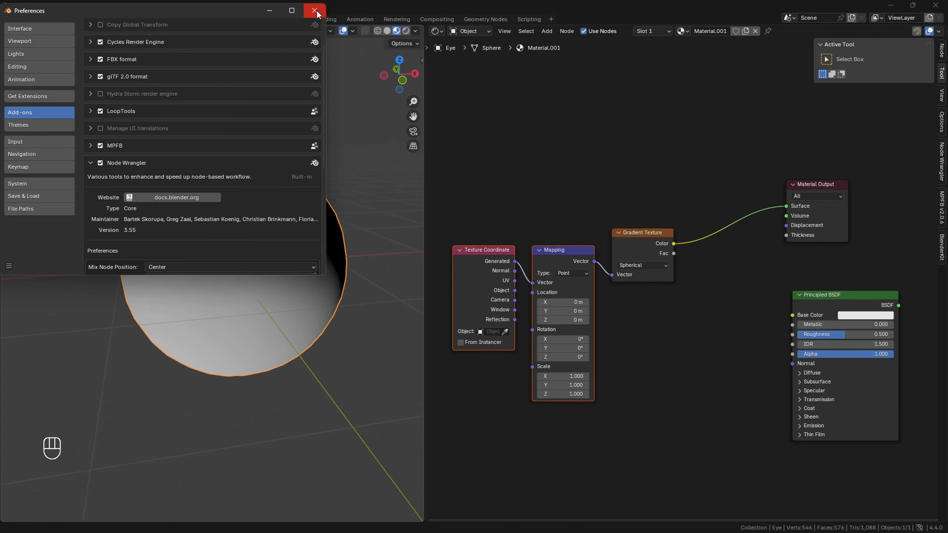
left_click(315, 11)
Step: Connect the Texture Coordinate node's Object output to the Mapping node's Vector input in place of Generated
left_click(561, 218)
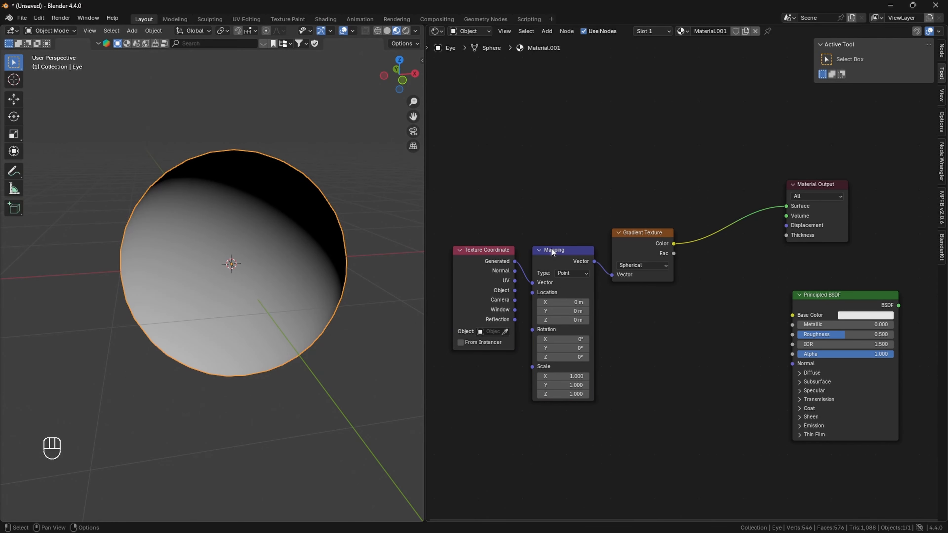
left_click_drag(487, 266, 472, 271)
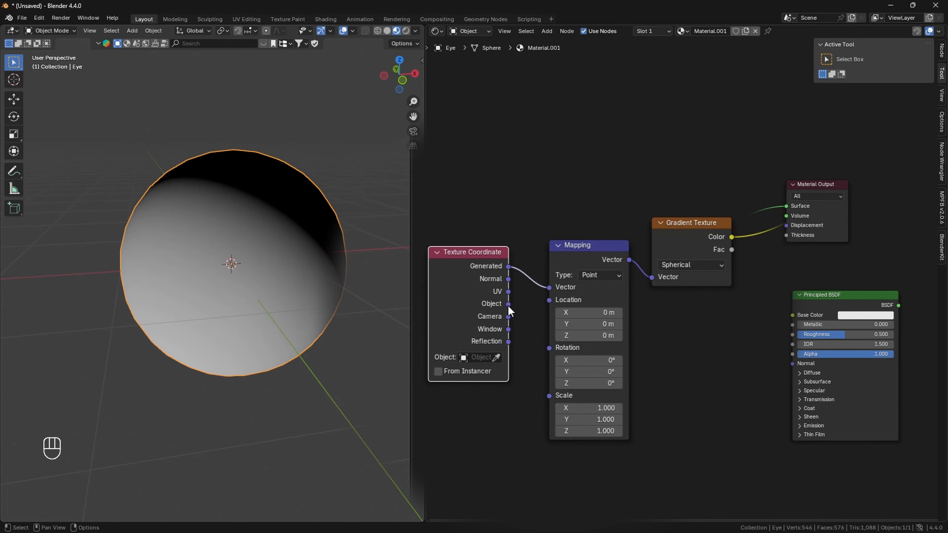
left_click_drag(509, 305, 526, 310)
left_click_drag(545, 287, 547, 288)
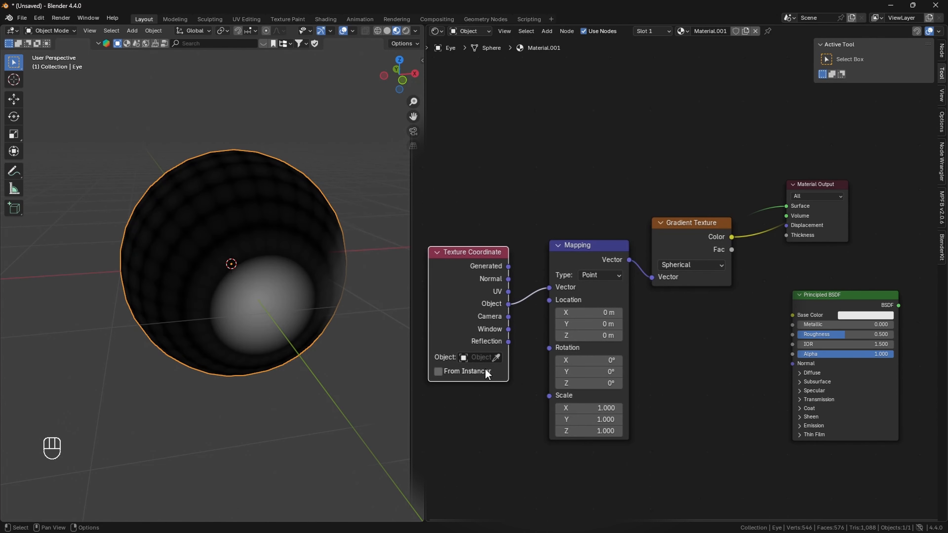
scroll(498, 321, "down", 2)
left_click_drag(396, 77, 414, 62)
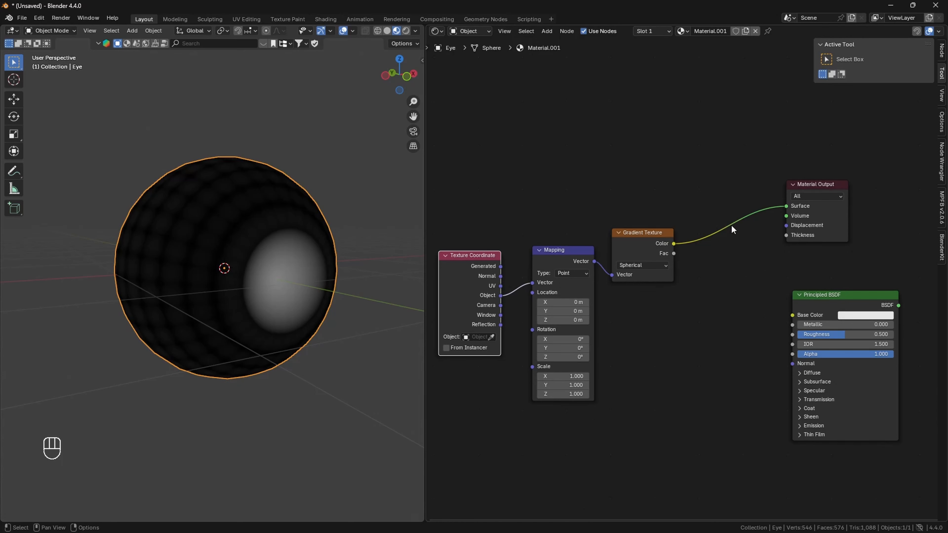
Step: Spread the nodes apart and insert a Color Ramp between the Gradient Texture and the Material Output
left_click_drag(805, 185, 876, 184)
left_click_drag(489, 277, 453, 280)
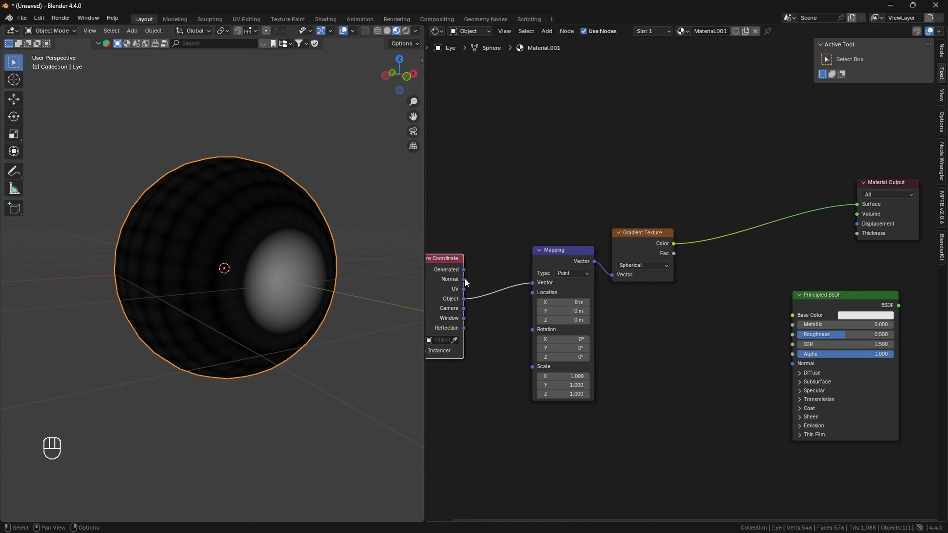
left_click_drag(564, 250, 520, 261)
left_click_drag(635, 241, 592, 263)
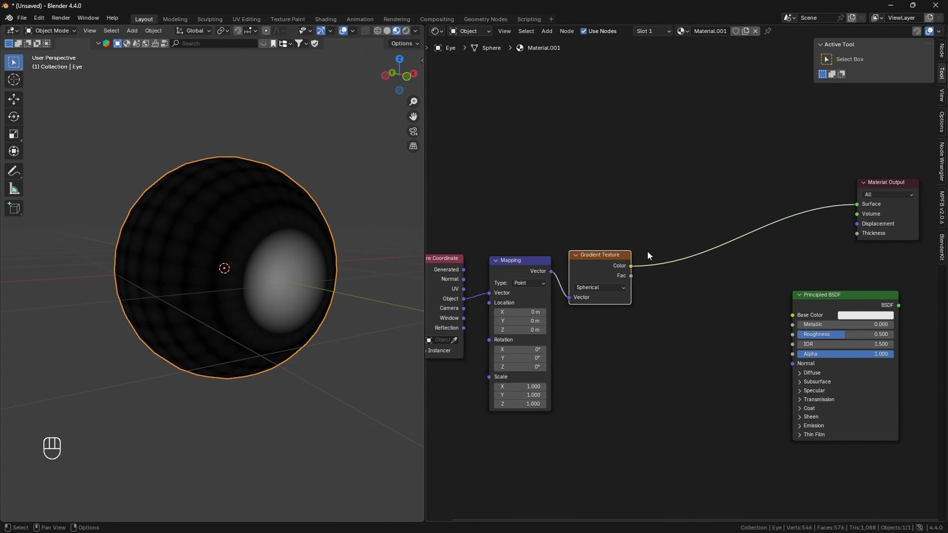
key("shift+a")
left_click(662, 160)
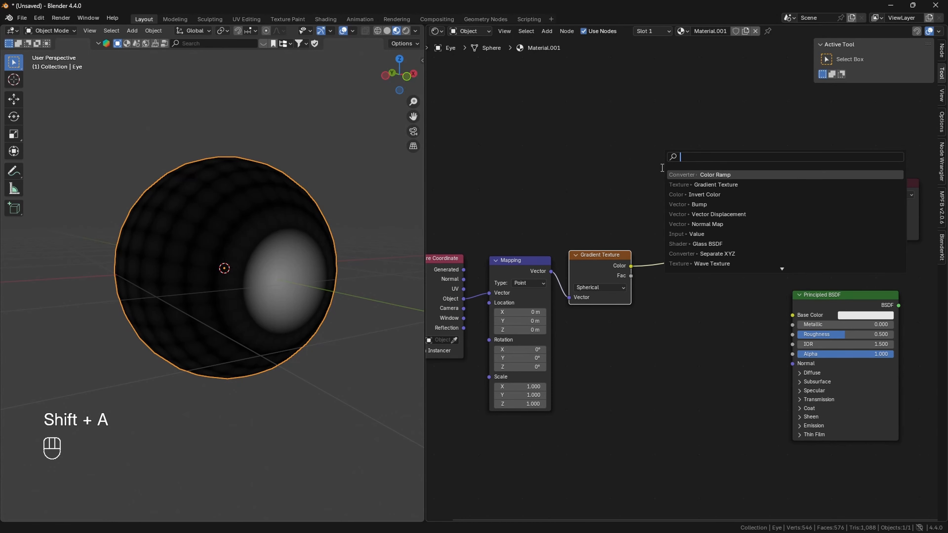
left_click(672, 175)
left_click(660, 222)
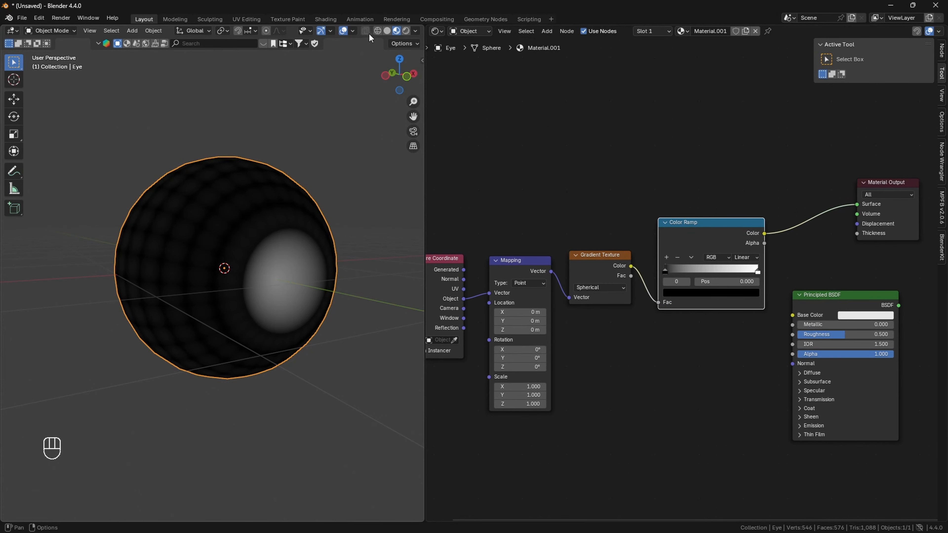
Step: Turn on the Wireframe overlay in the 3D viewport and compare the eye with overlays shown and hidden
left_click(352, 31)
left_click(291, 209)
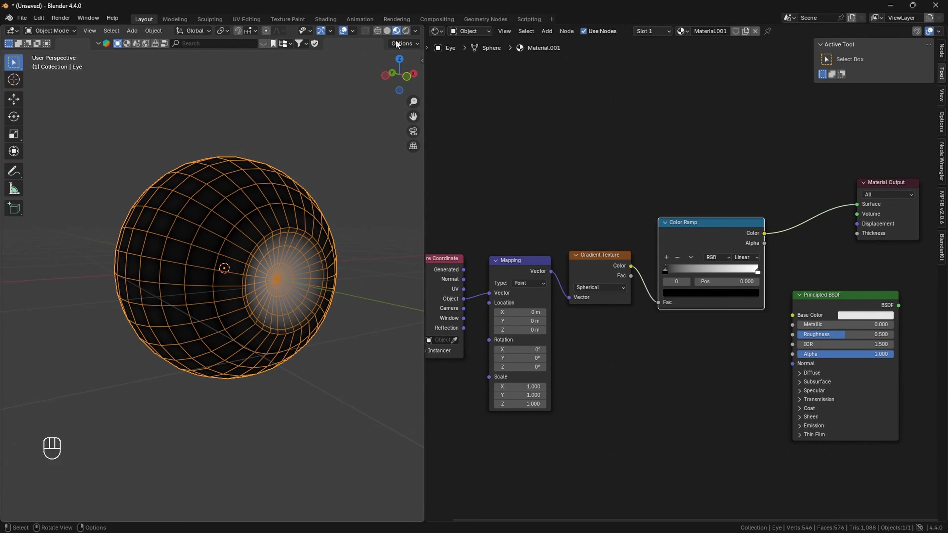
left_click(344, 31)
left_click(344, 32)
left_click(344, 32)
left_click(343, 32)
left_click(343, 32)
Step: Set the Color Ramp's white stop to position 0.218 and inspect the mask on the eye with and without overlays
mouse_move(664, 269)
left_mouse_down()
mouse_move(673, 270)
mouse_move(660, 270)
left_mouse_up()
left_click_drag(757, 272, 730, 270)
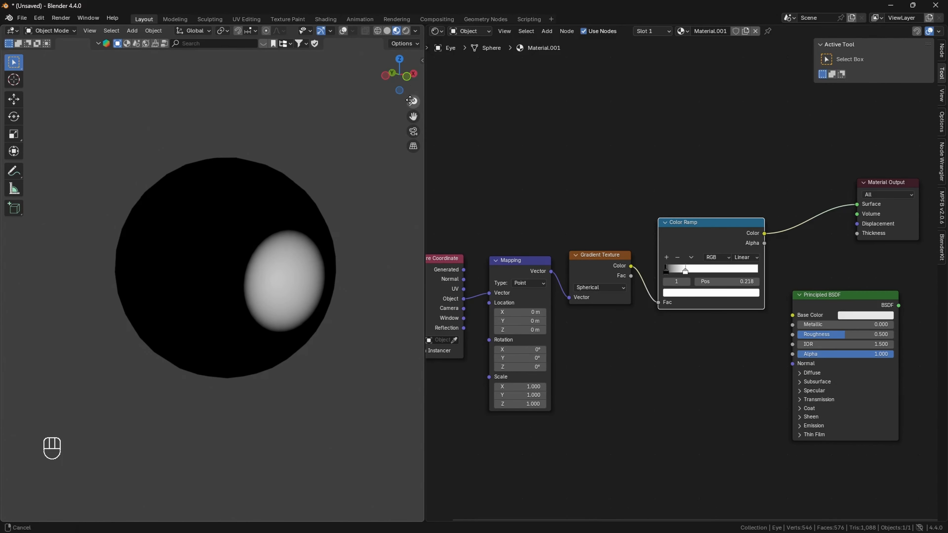
left_click_drag(394, 76, 382, 82)
left_click(342, 31)
left_click_drag(413, 117, 397, 63)
left_click_drag(400, 73, 412, 123)
left_click(343, 31)
left_click_drag(399, 73, 418, 70)
left_click_drag(413, 102, 415, 115)
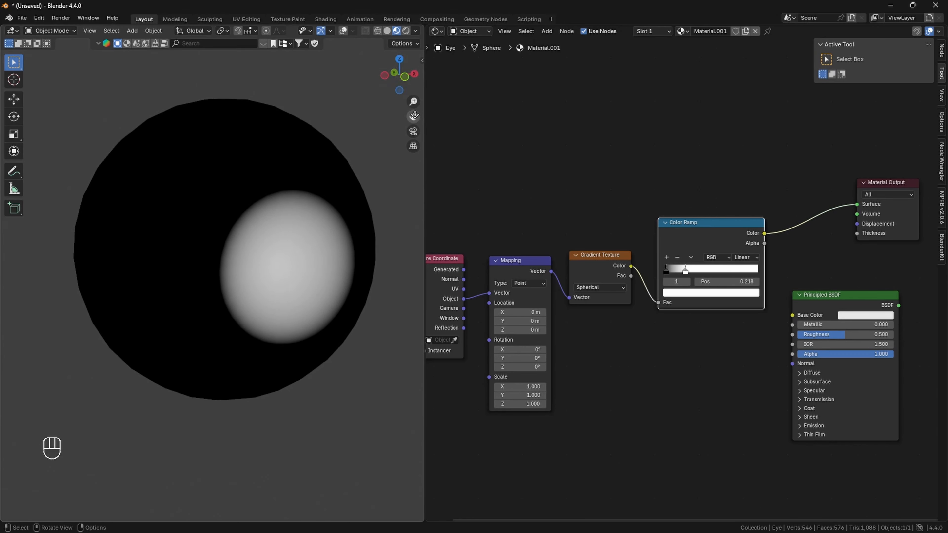
left_click_drag(398, 74, 388, 76)
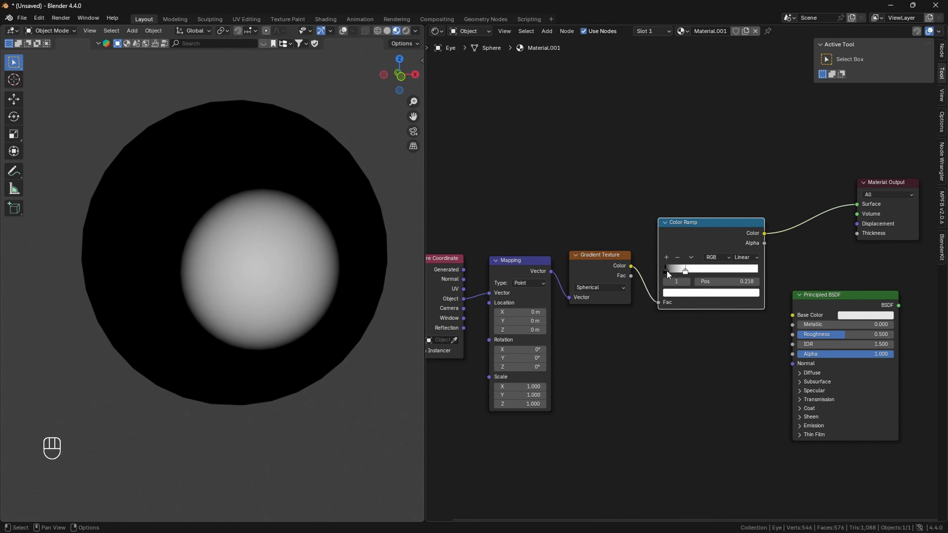
Step: Set the Color Ramp's black stop to position 0.013 and show the viewport overlays again
left_click_drag(668, 274, 656, 272)
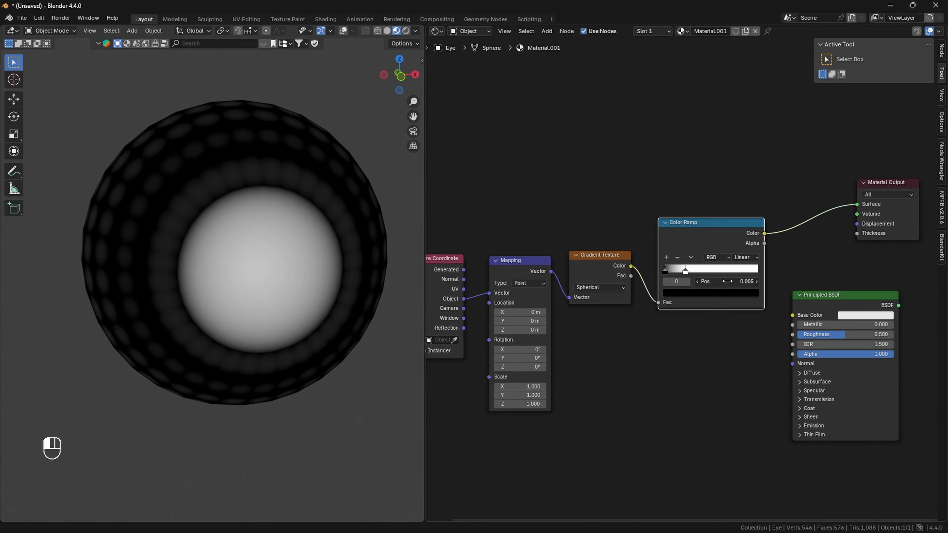
left_click_drag(727, 281, 738, 284, "shift")
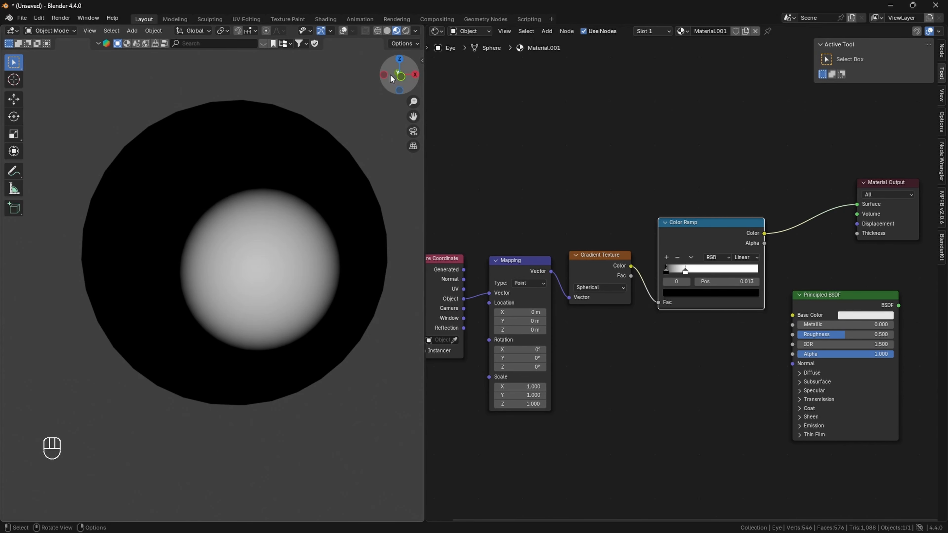
key("shift+alt+z")
left_click_drag(391, 79, 401, 64)
Step: Move the Principled BSDF node aside to make room beside the Color Ramp
left_click_drag(852, 304, 943, 316)
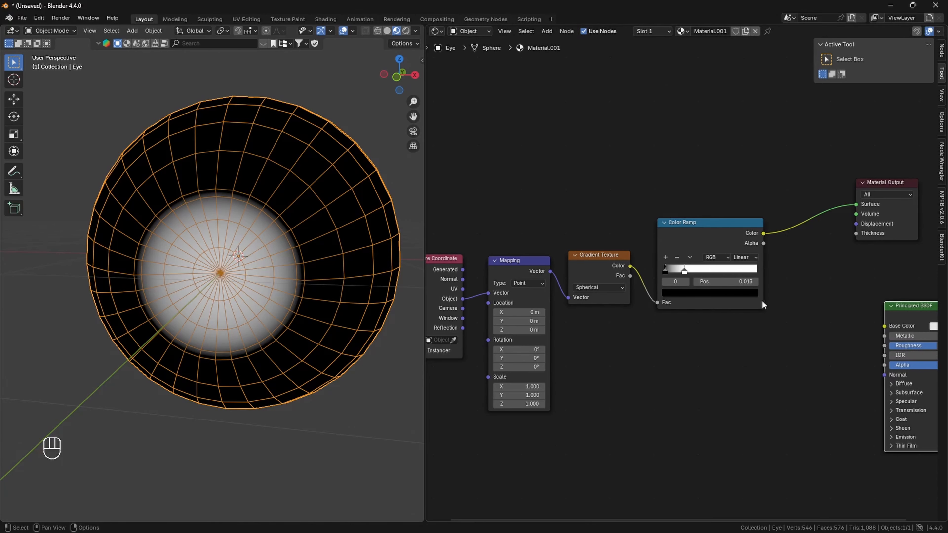
left_click_drag(815, 315, 731, 351, "alt")
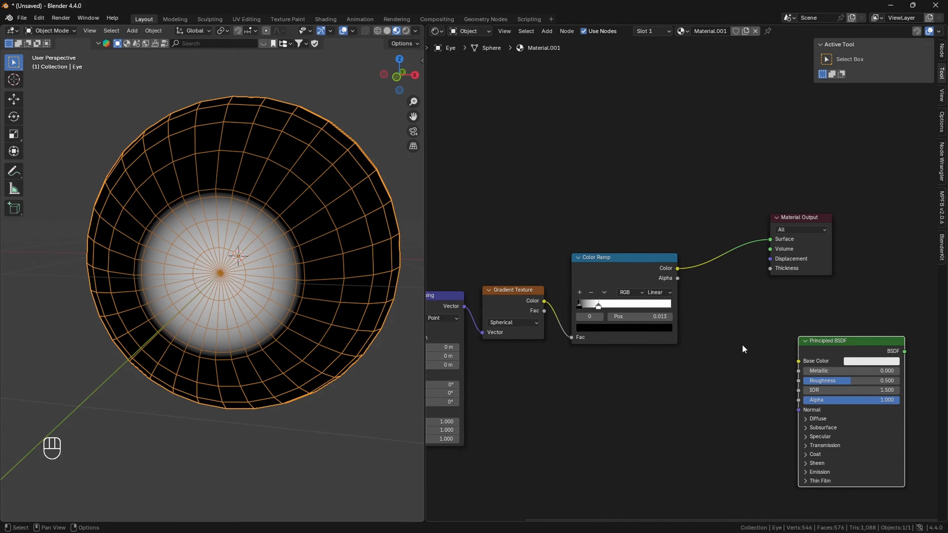
scroll(746, 344, "down", 1)
scroll(747, 346, "down", 2)
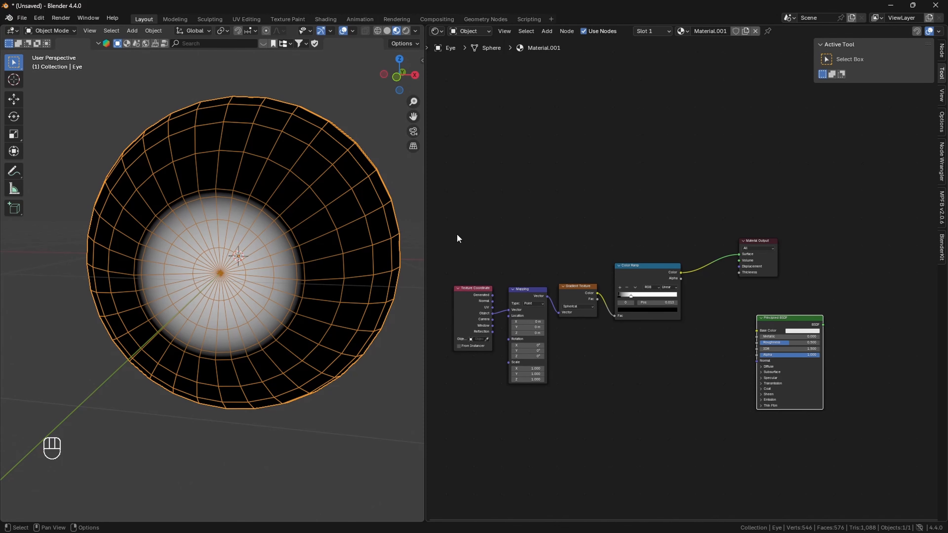
left_click_drag(399, 76, 263, 80)
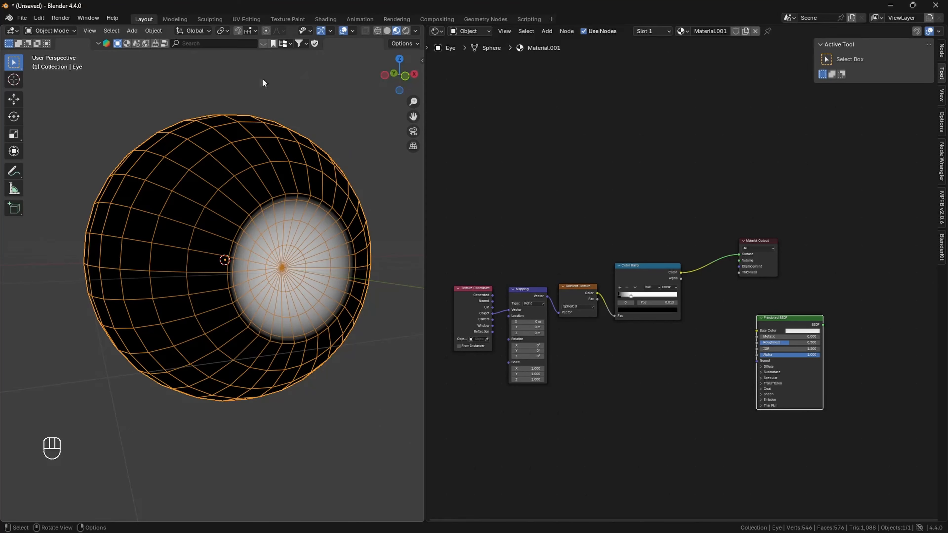
Step: Save the file as Eye.blend in the G:\ART\Eye_Tutorial folder
left_click(21, 18)
left_click(51, 102)
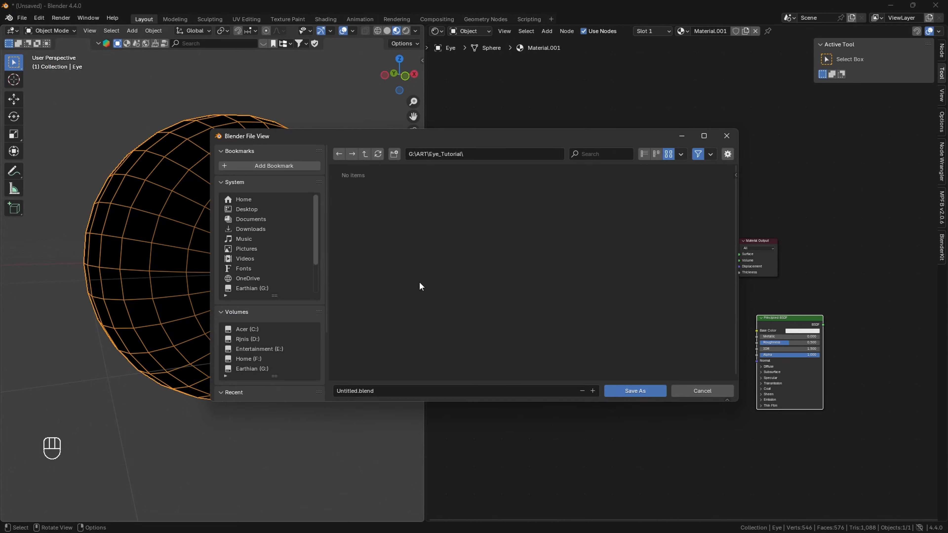
left_click(358, 392)
left_click(634, 391)
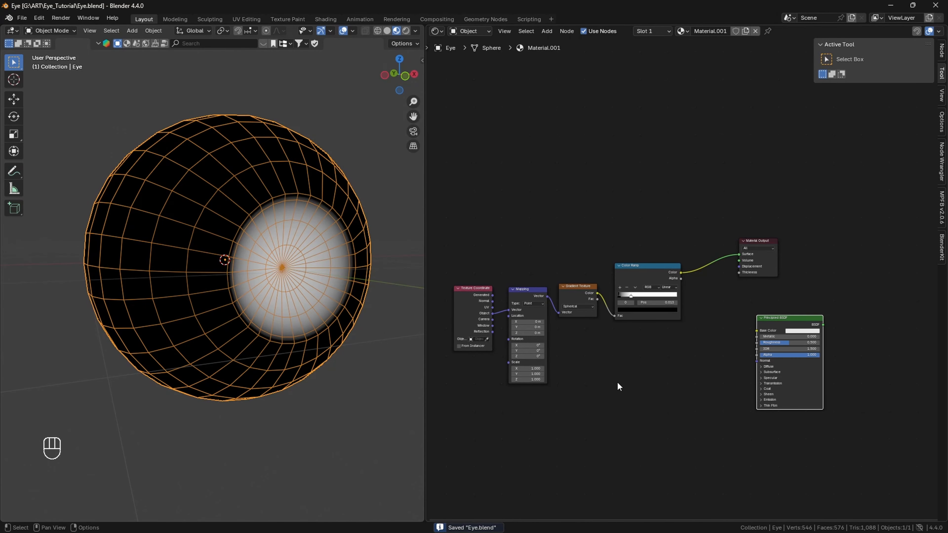
left_click(630, 476)
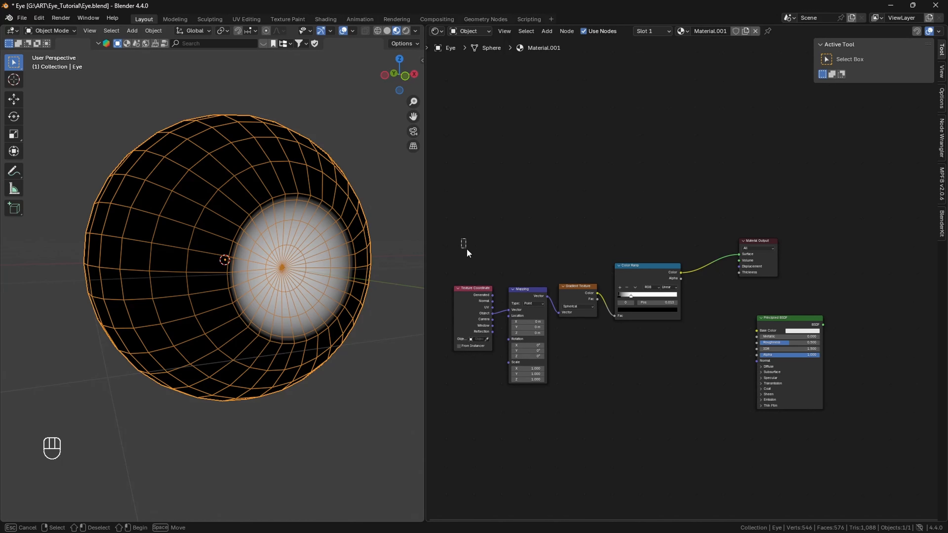
Step: Add a Frame from the Layout nodes above the gradient mask nodes
left_click_drag(461, 239, 673, 369)
right_click(632, 272)
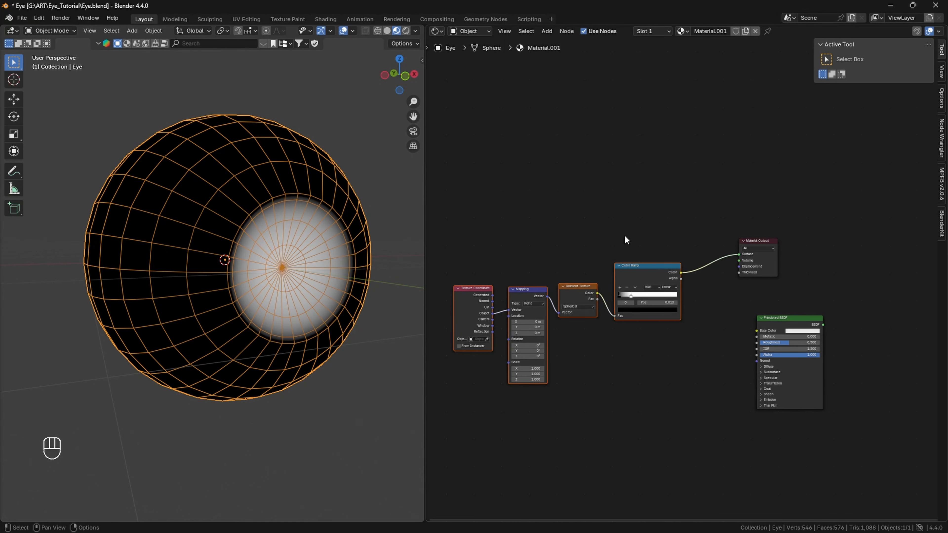
key("shift+a")
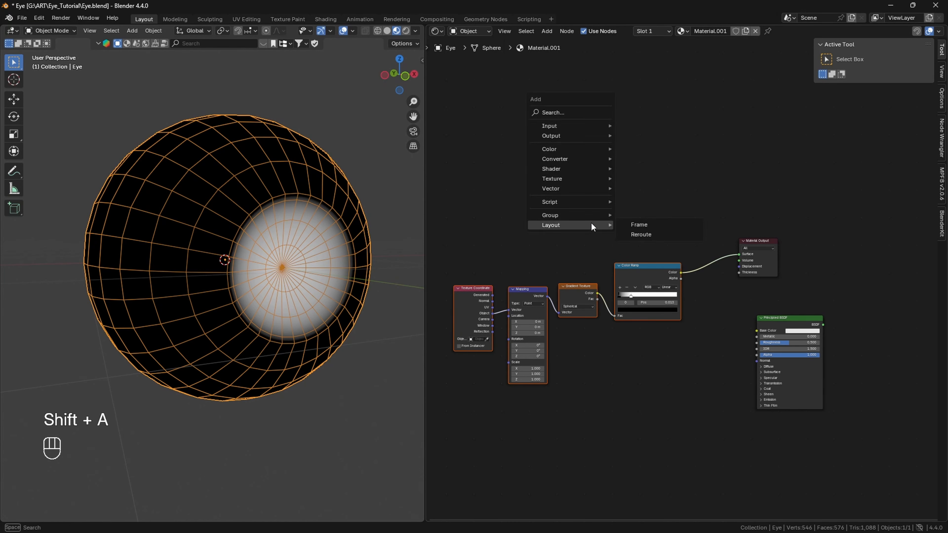
left_click(650, 225)
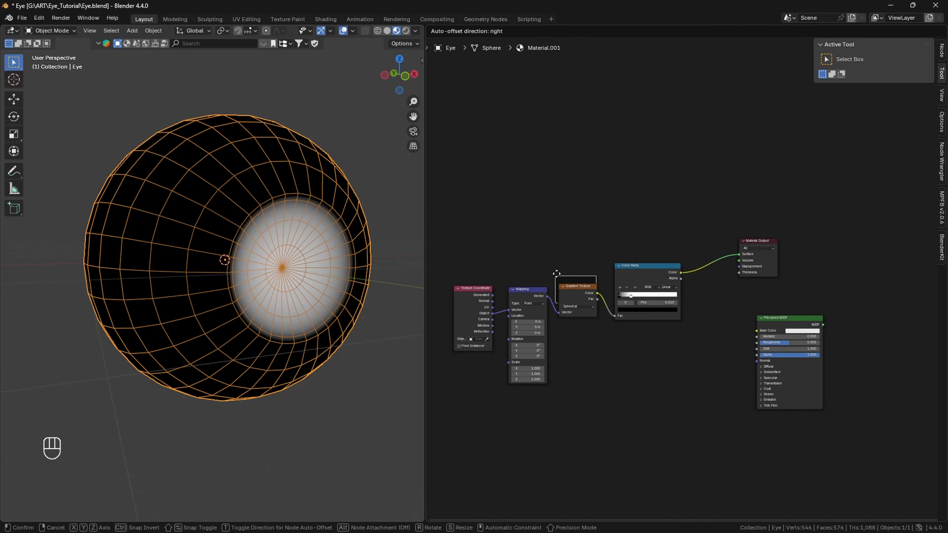
left_click(456, 245)
Step: Place the Texture Coordinate, Mapping, Gradient Texture and Color Ramp nodes inside the frame and arrange them in a row
left_click_drag(498, 274, 690, 398)
left_click_drag(546, 257, 535, 255)
left_click_drag(648, 266, 650, 271)
left_click_drag(580, 296, 615, 289)
left_click_drag(536, 289, 585, 280)
left_click_drag(482, 289, 523, 278)
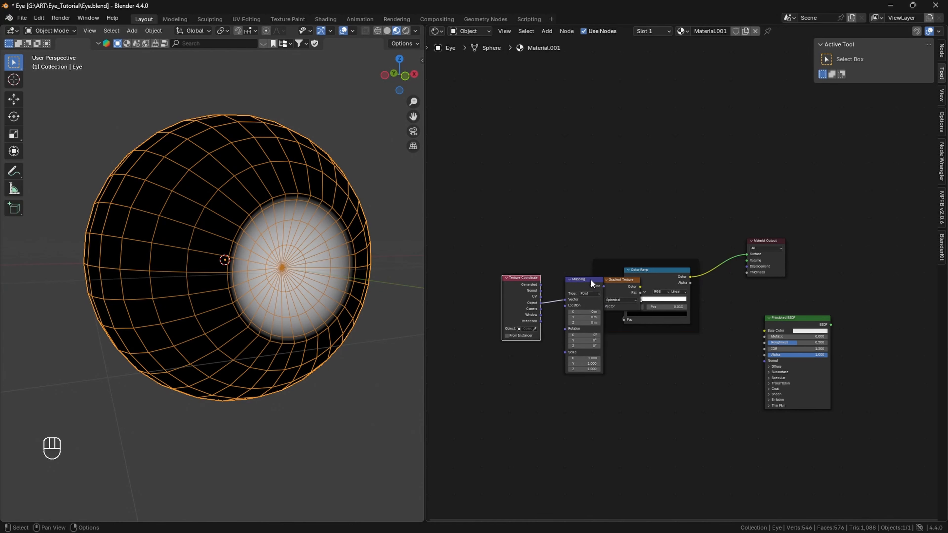
left_click_drag(597, 272, 589, 268)
left_click_drag(648, 270, 659, 264)
left_click_drag(618, 280, 603, 279)
left_click_drag(572, 281, 596, 267)
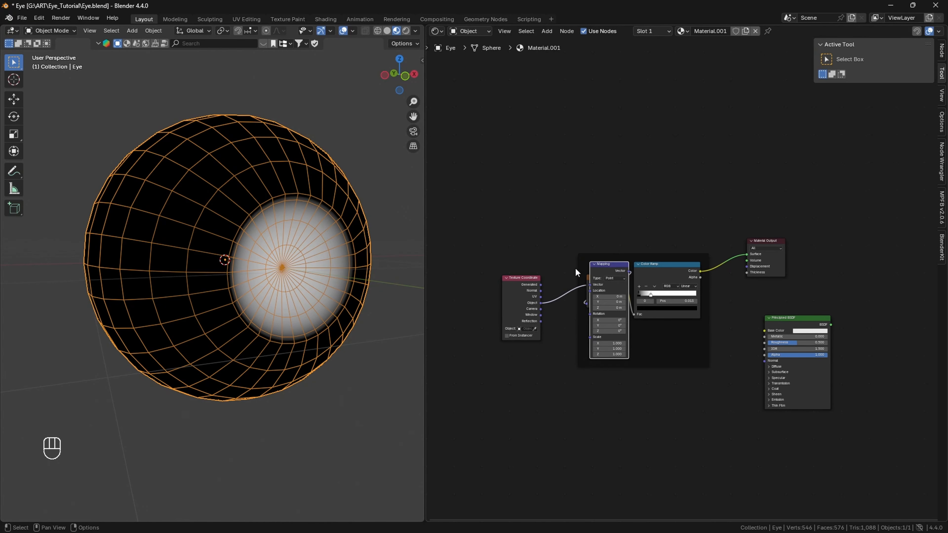
left_click_drag(537, 281, 619, 299)
left_click_drag(590, 294, 501, 295)
left_click_drag(608, 265, 505, 291)
left_click_drag(548, 277, 549, 290)
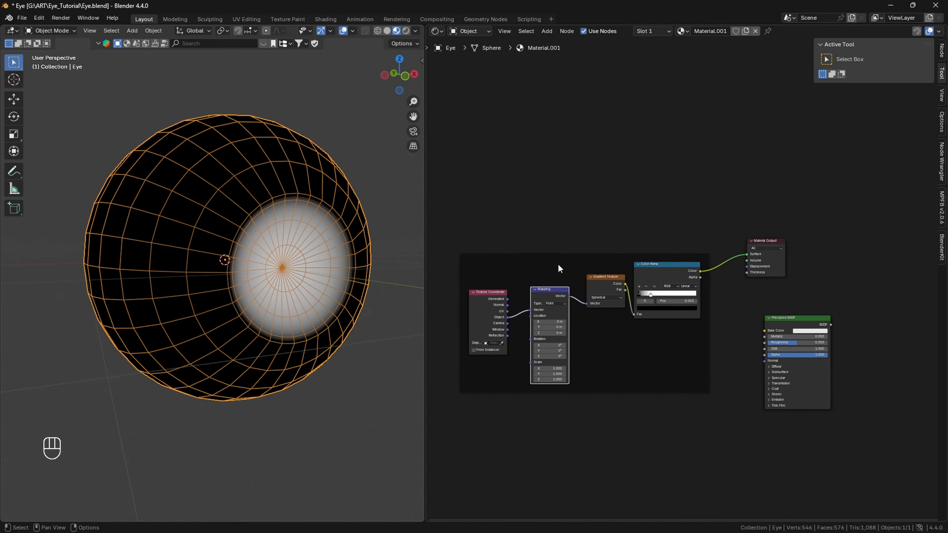
Step: Label the frame around the mask nodes Iris_Mask
left_click(554, 265)
key("F2")
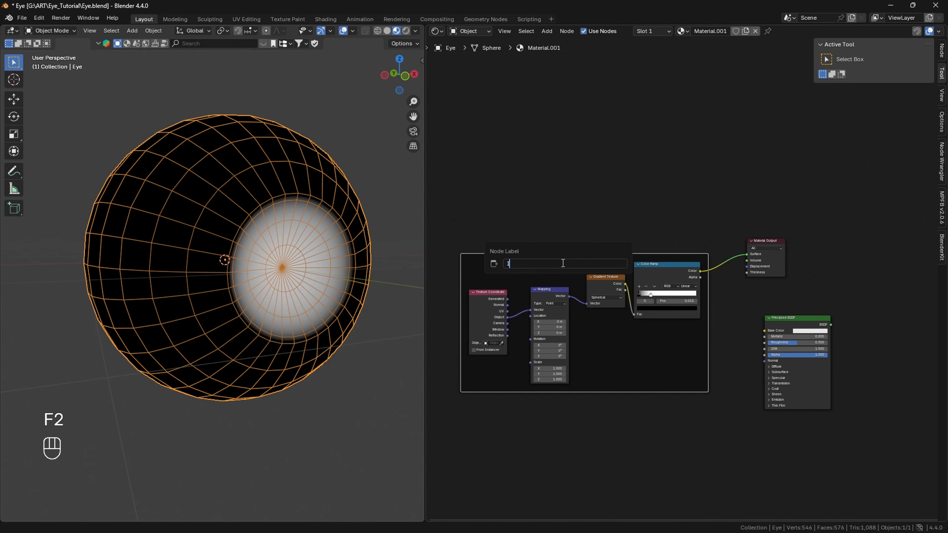
type("Iris_Mask")
key("Return")
Step: Move the Iris_Mask frame away from the Material Output and Principled BSDF nodes to free up space
left_click_drag(609, 254, 529, 201)
left_click_drag(766, 243, 827, 229)
left_click_drag(798, 318, 916, 306)
mouse_move(545, 204)
left_mouse_down()
mouse_move(517, 206)
mouse_move(560, 195)
left_mouse_up()
Step: Add a Voronoi Texture node and position it below the Iris_Mask frame, moving the frame up for clearance
key("shift+a")
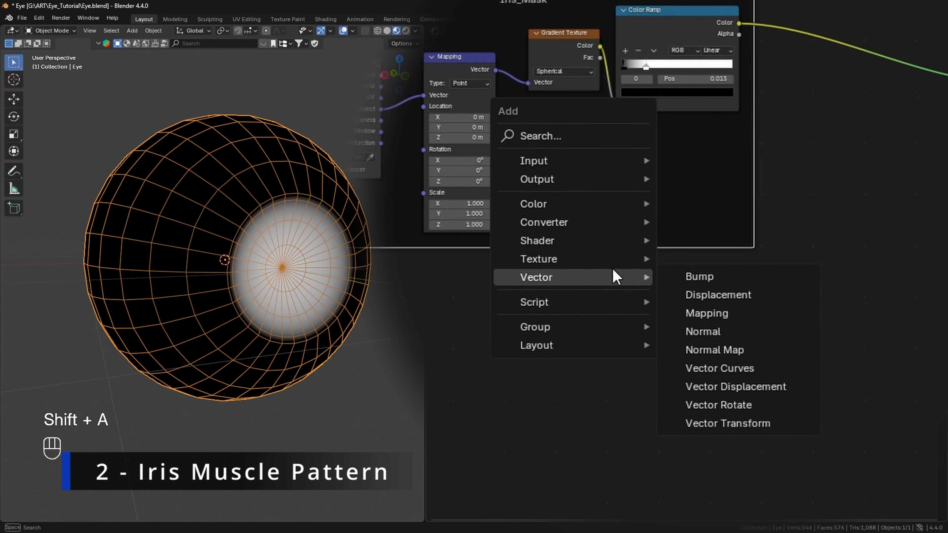
mouse_move(603, 266)
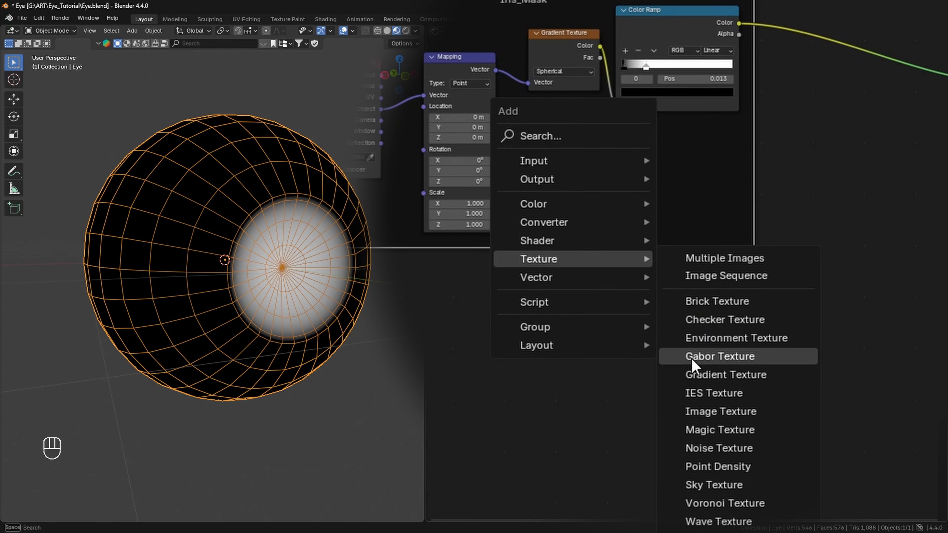
left_click(730, 505)
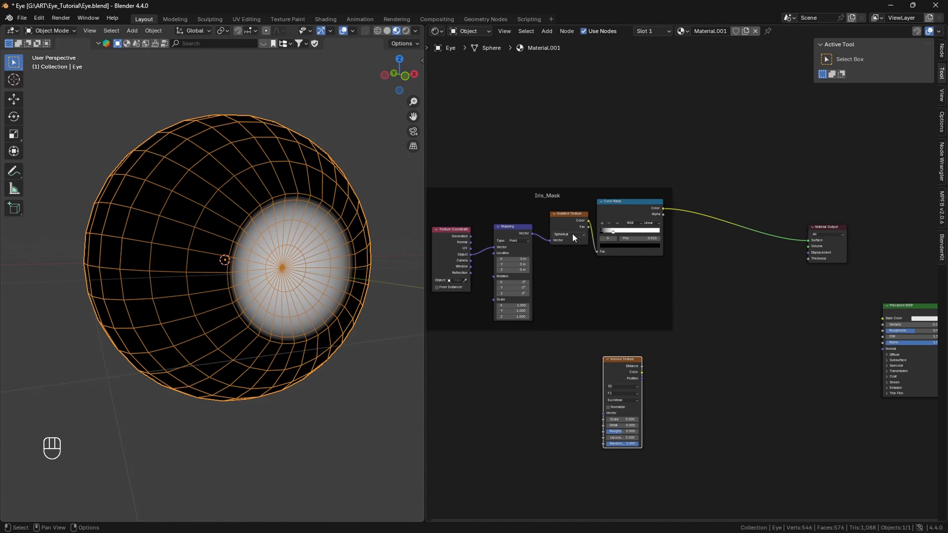
left_click_drag(551, 199, 590, 170)
left_click_drag(547, 193, 580, 159)
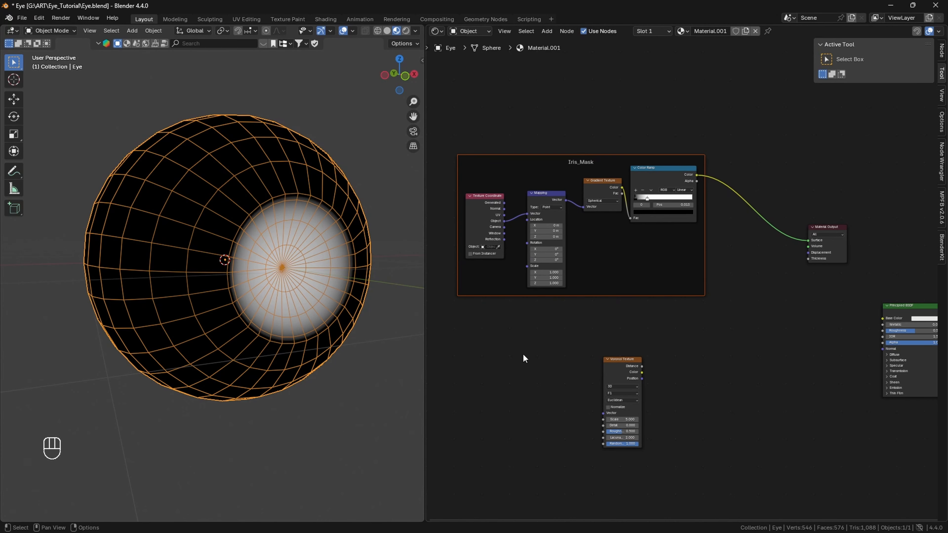
left_click_drag(627, 359, 659, 346)
Step: Add a Mix Color node between the Voronoi Texture and the Principled BSDF
key("shift+a")
mouse_move(682, 320)
left_click(766, 362)
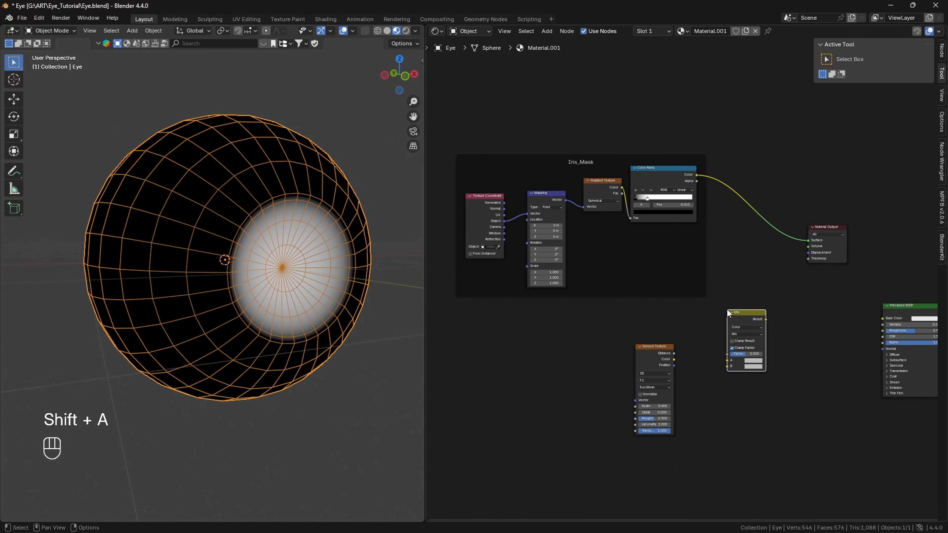
left_click(740, 315)
Step: Connect the Mix node's Result to the Material Output's Surface and the Voronoi Texture's Distance to the Mix node's B input
left_click_drag(758, 317, 808, 240)
left_click_drag(742, 307, 753, 298)
left_click(754, 297)
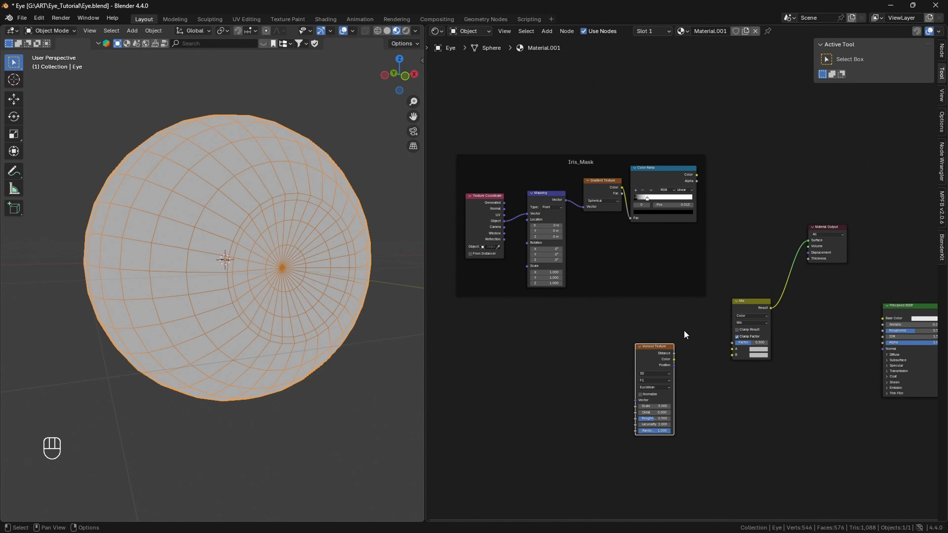
left_click_drag(674, 353, 729, 355)
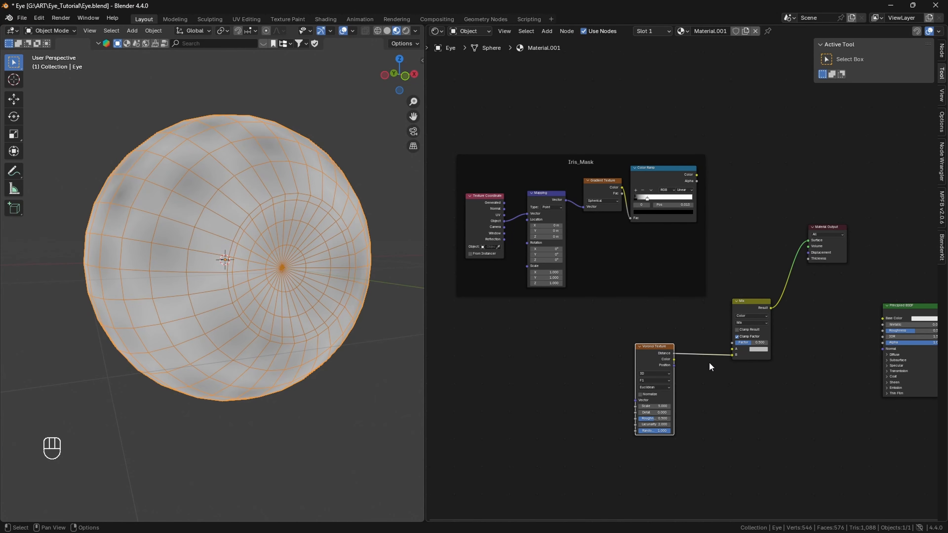
Step: Hide the viewport overlays, set the Voronoi Texture's Scale to 10.2 and shift the node slightly away from the Mix node
left_click(343, 31)
left_click_drag(660, 406, 679, 406)
key("g")
left_click(743, 276)
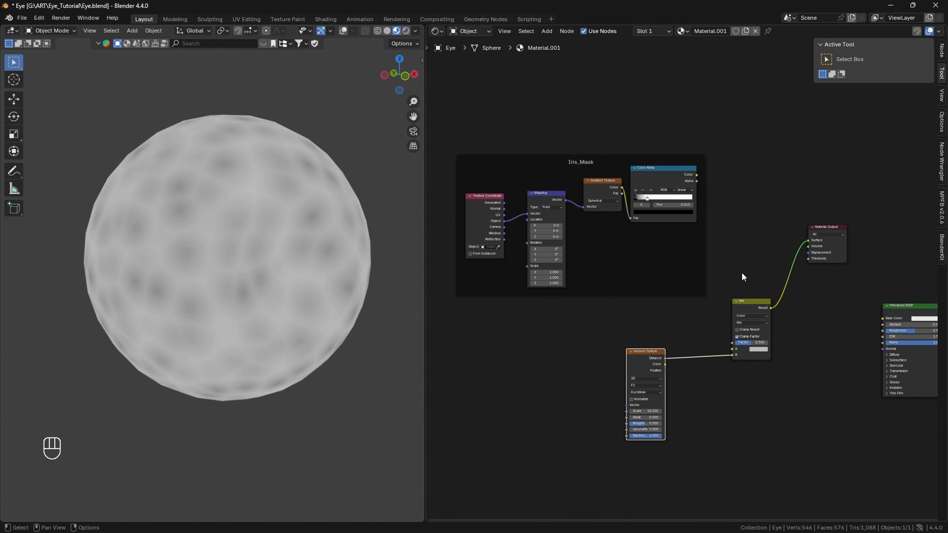
Step: Preview the Iris_Mask Color Ramp on the eyeball and return the preview to the Mix node's result
left_click(697, 179)
key("shift+alt+z")
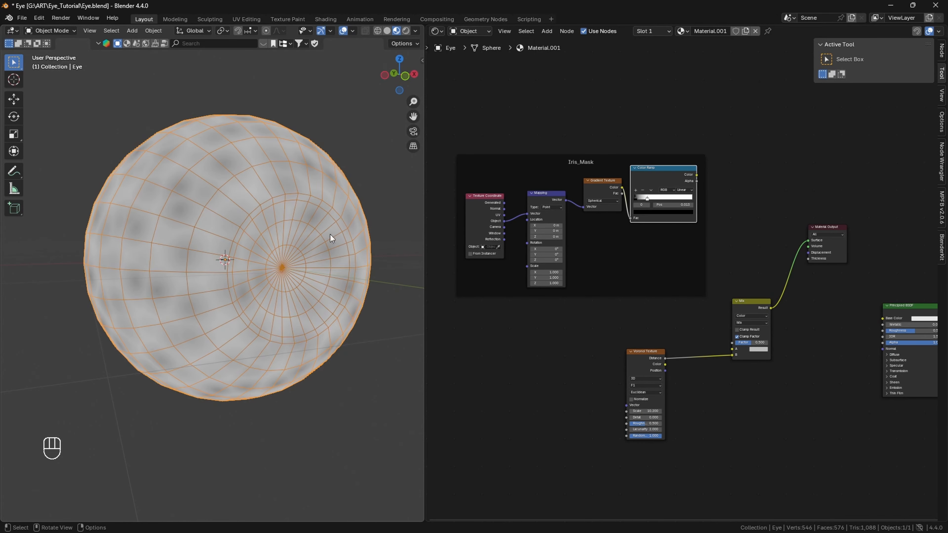
key("shift+alt+z")
left_click(659, 172, "ctrl+shift")
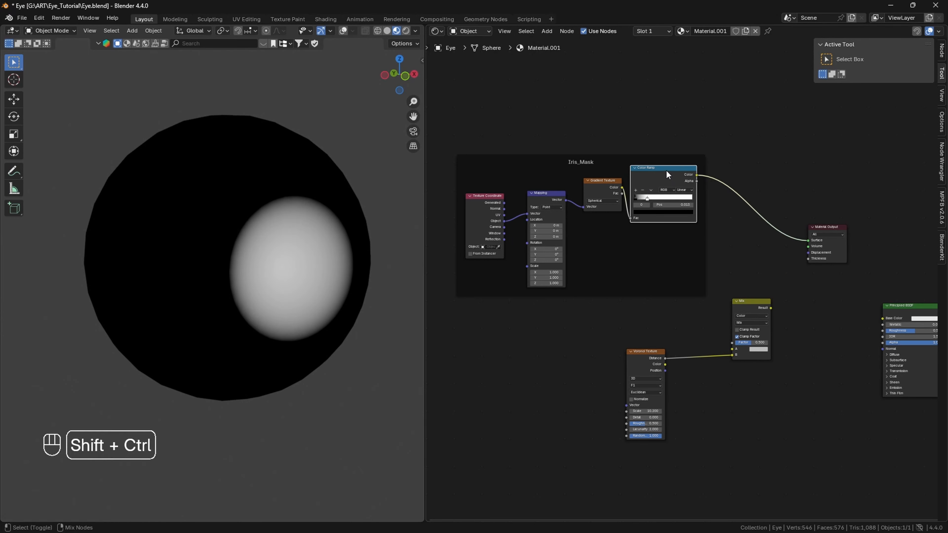
left_click(767, 302, "ctrl+shift")
Step: Nudge the Mix node up and connect the Iris_Mask Color Ramp's Color output to its Factor input
left_click_drag(755, 304, 756, 297)
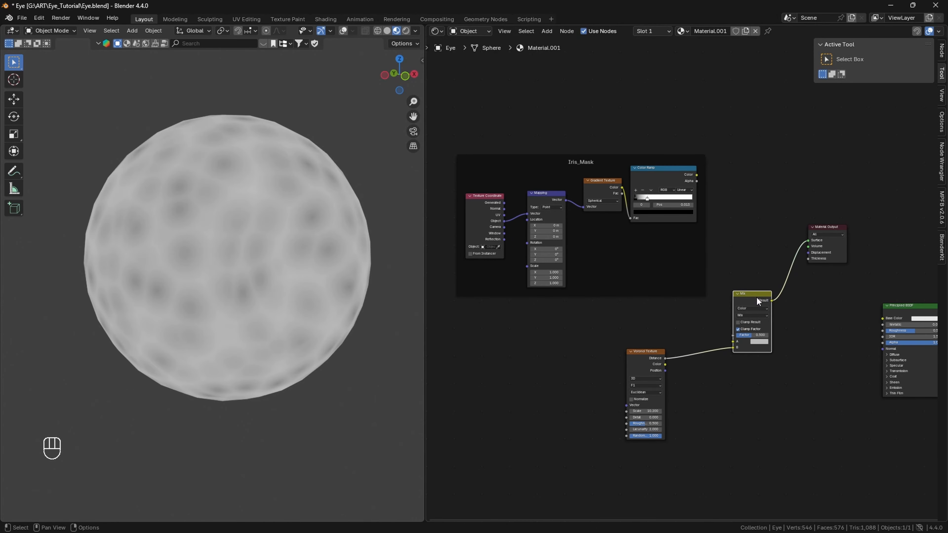
left_click_drag(697, 176, 752, 185)
left_click_drag(687, 336, 730, 335)
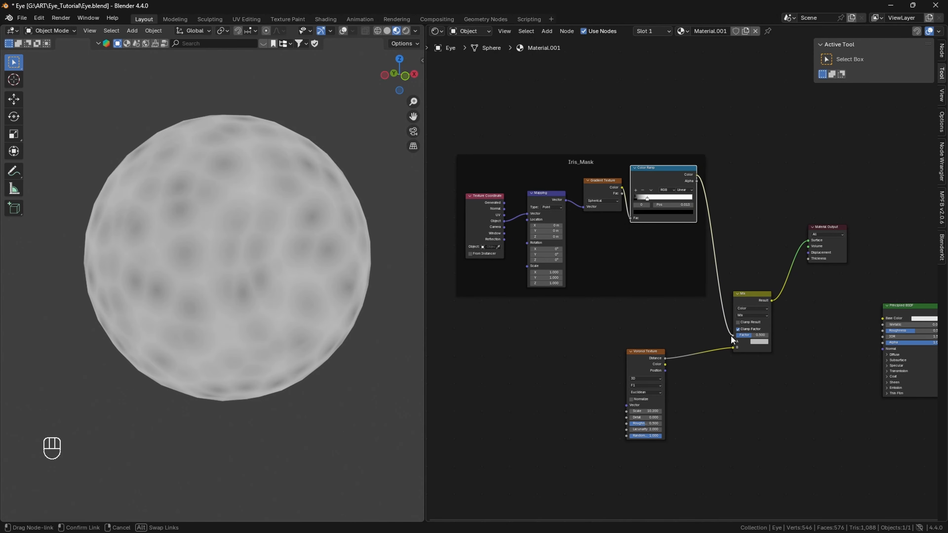
middle_click_drag(289, 269, 266, 255, "shift")
scroll(266, 255, "up", 1)
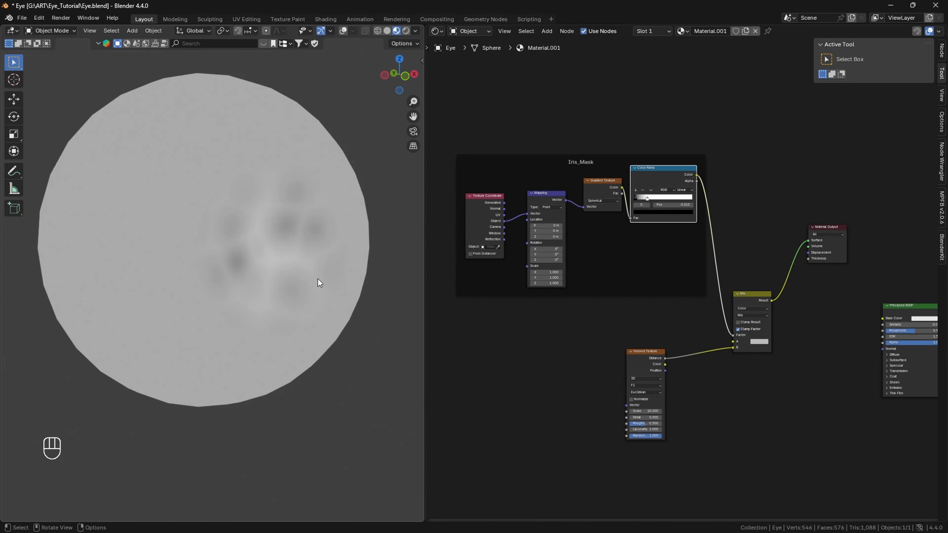
Step: Compare the Color Ramp and Mix outputs on the eyeball, and set the Mix node's A color to black
left_click(648, 175, "ctrl+shift")
left_click(757, 314, "ctrl+shift")
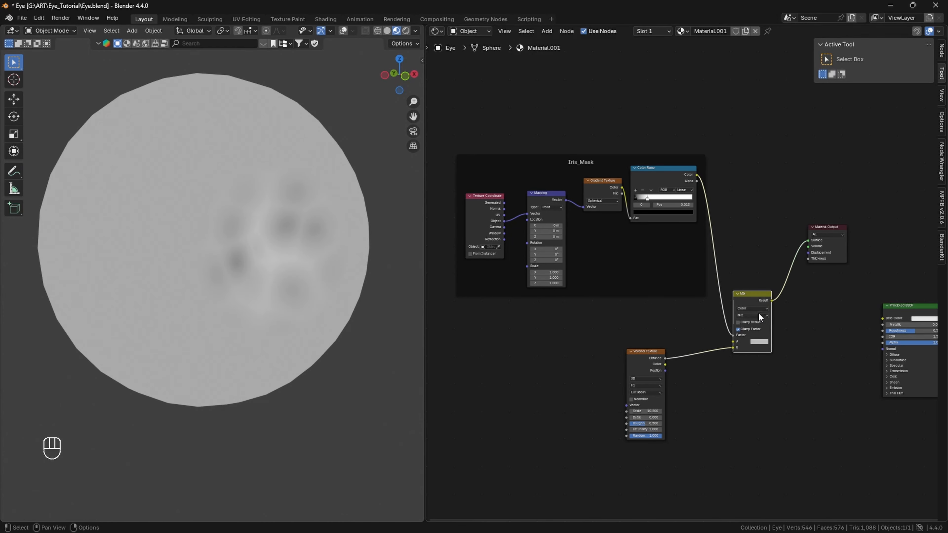
left_click(762, 342)
left_click_drag(800, 266, 757, 292)
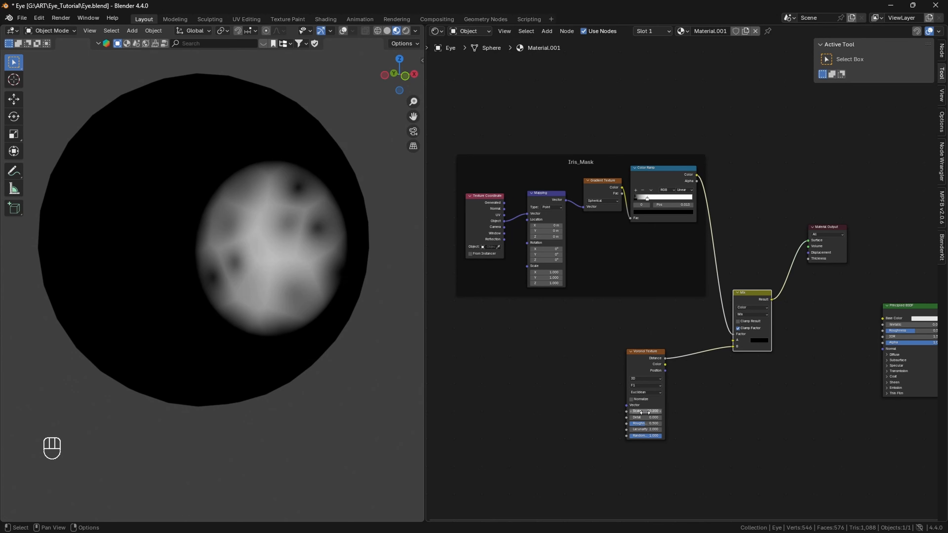
Step: Try a Scale of 20.7 on the Voronoi Texture and undo the change
scroll(692, 425, "up", 4)
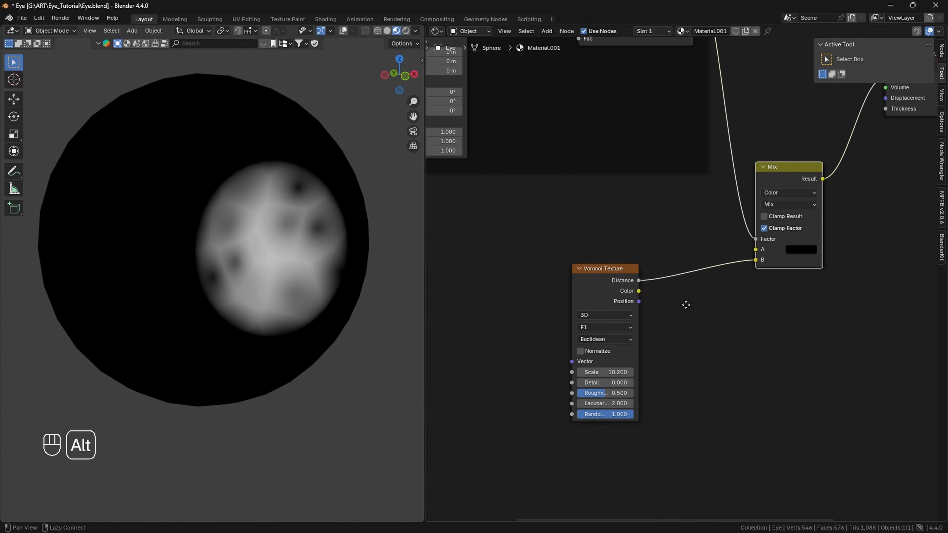
scroll(660, 342, "up", 3)
left_click_drag(602, 376, 639, 375)
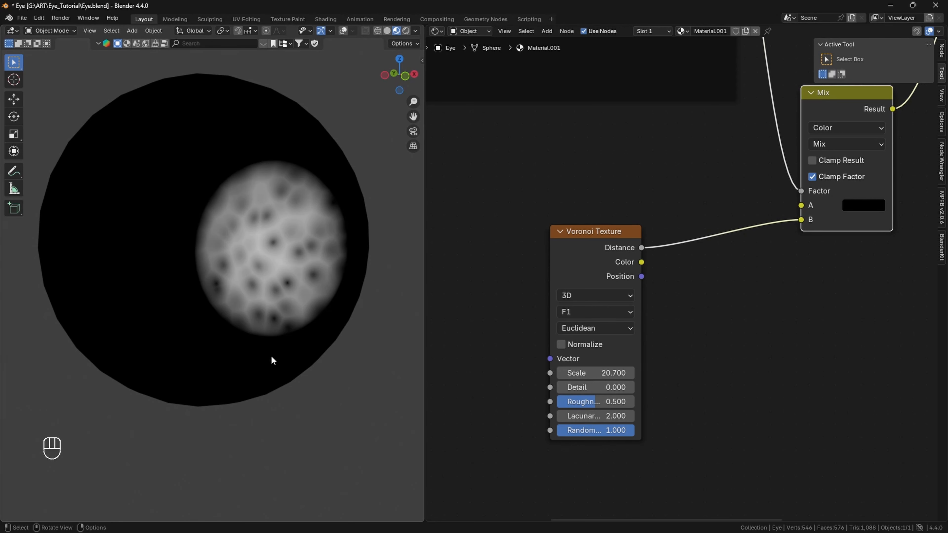
key("ctrl+z")
key("ctrl+z")
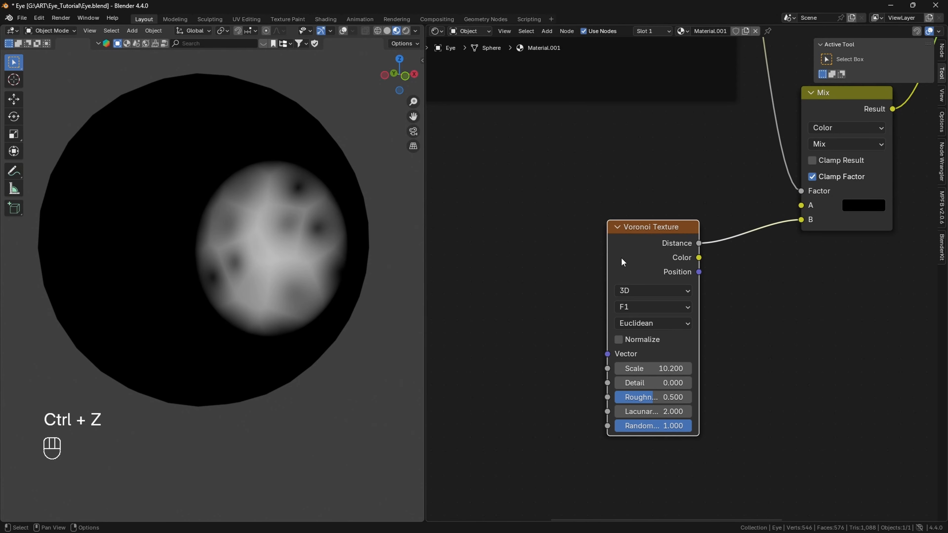
Step: Add Texture Coordinate and Mapping nodes to the Voronoi Texture, feeding the Mapping's Vector from the Normal output
scroll(652, 259, "down", 2)
key("ctrl+t")
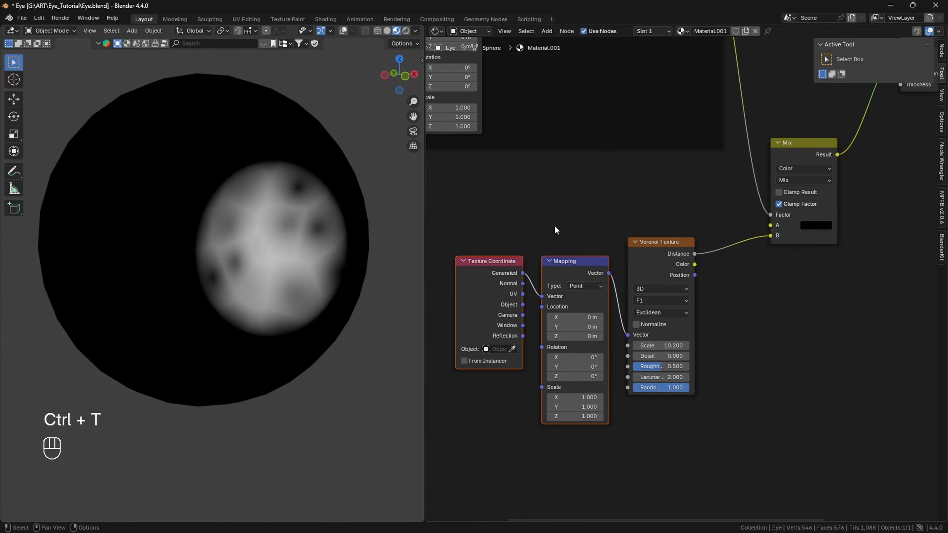
left_click_drag(499, 291, 541, 296)
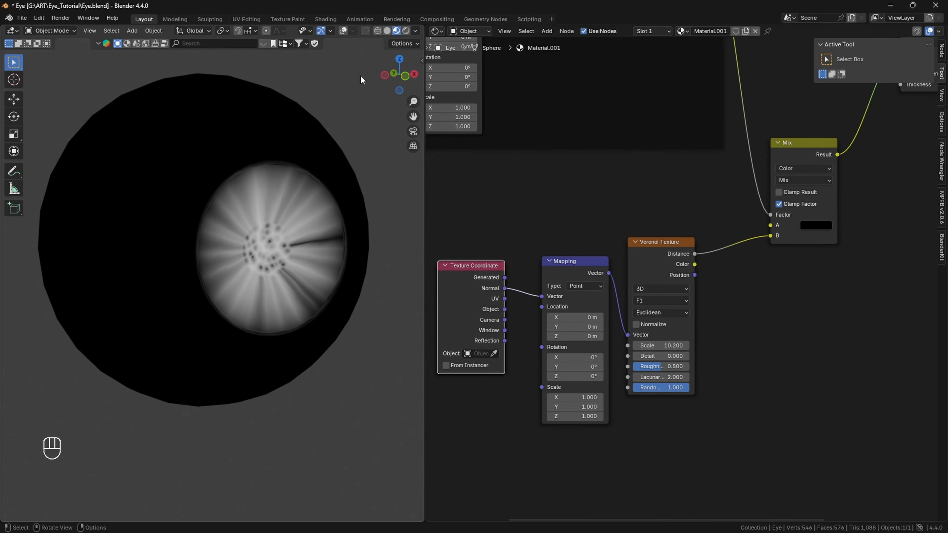
left_click_drag(390, 72, 384, 73)
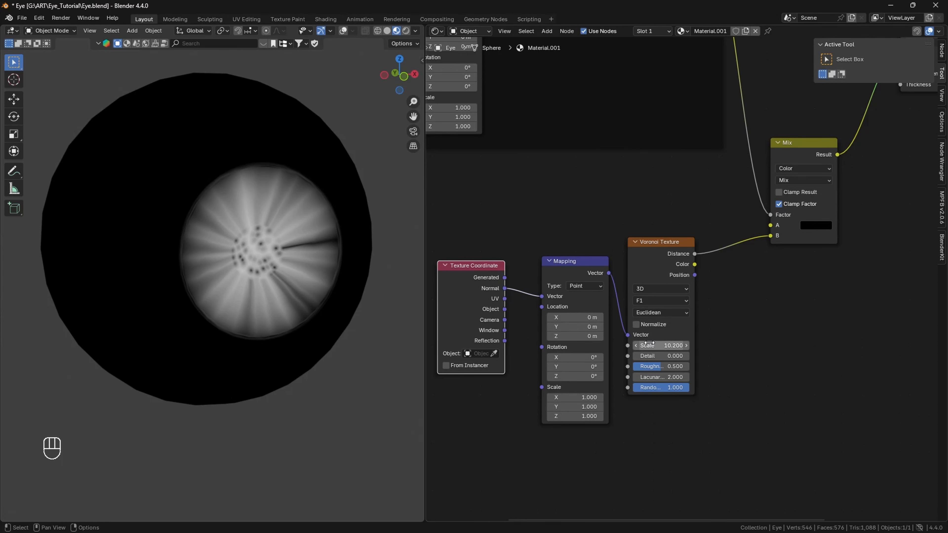
Step: Set the Voronoi Texture's Scale to 5.9 and widen the 3D viewport
left_click(640, 346)
type("8")
key("Return")
left_click_drag(641, 346, 630, 345)
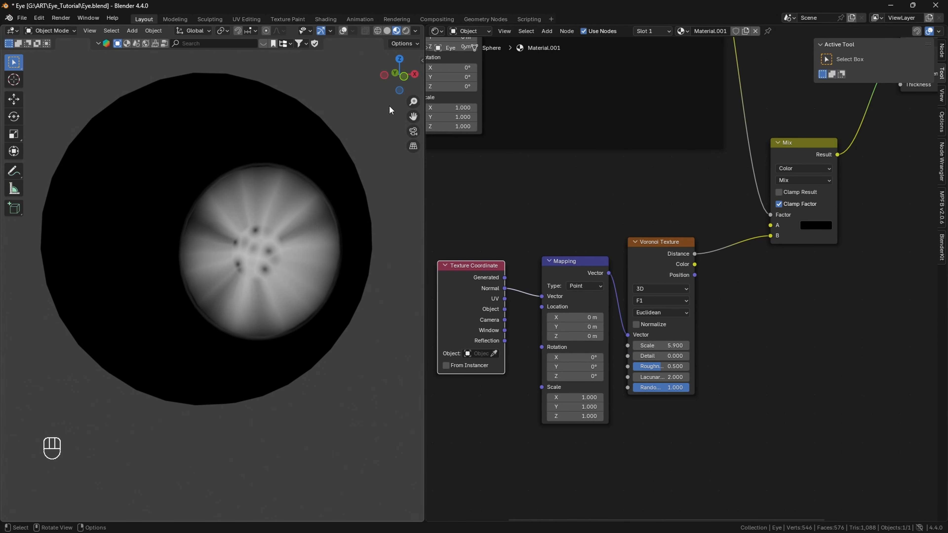
left_click_drag(575, 268, 568, 270)
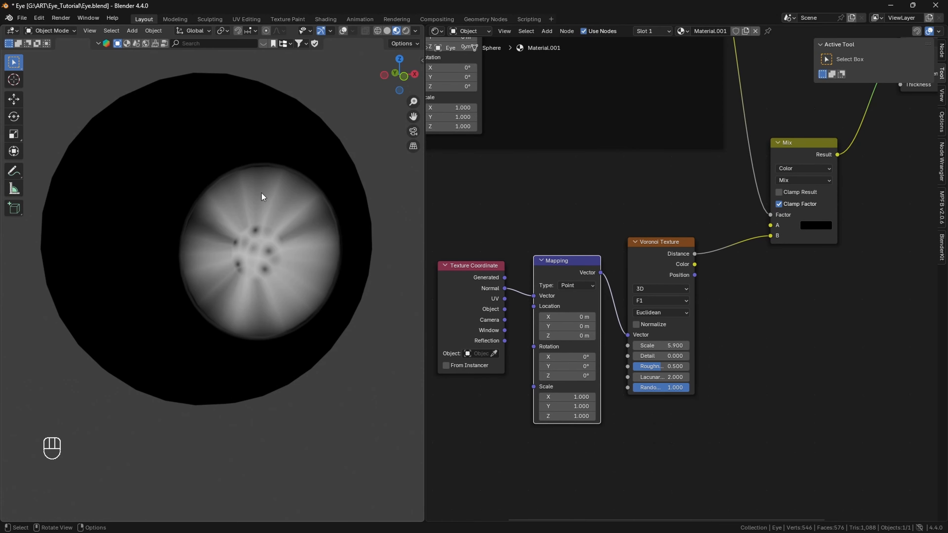
left_click_drag(425, 261, 475, 263)
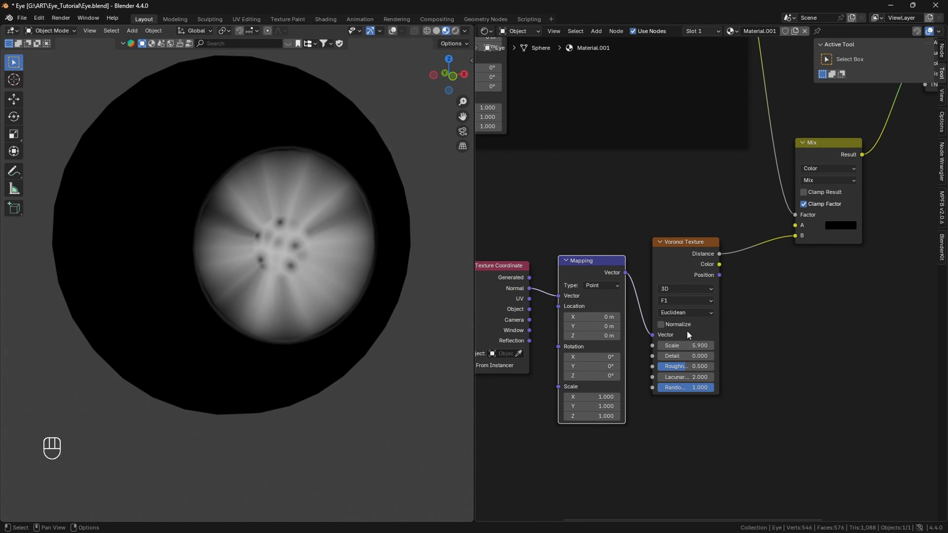
Step: Try another Voronoi Scale and undo it, and set the Voronoi Texture's Detail to 0.8
left_click_drag(675, 345, 687, 346)
key("ctrl+z")
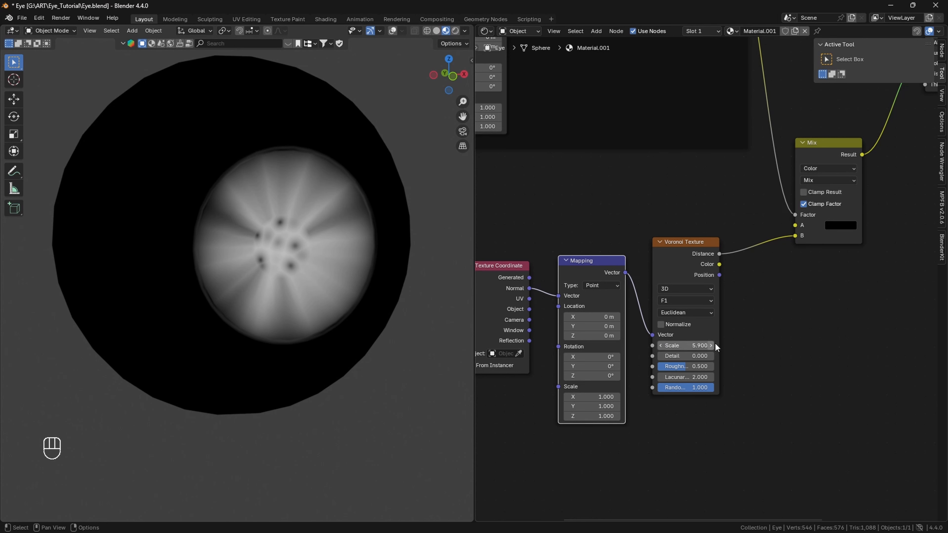
left_click_drag(693, 356, 693, 356)
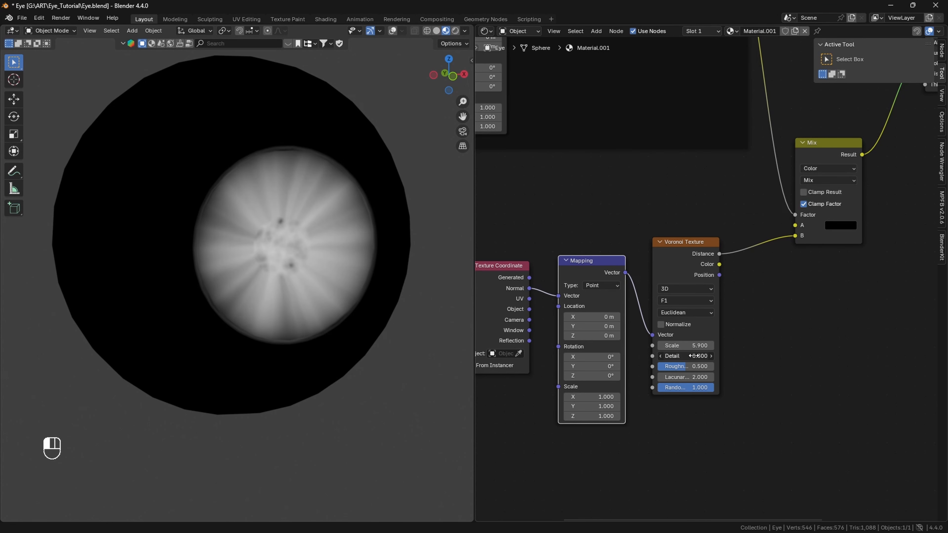
Step: Move the Voronoi node chain away from the Mix node and insert a Color Ramp between Voronoi Distance and Mix B
left_click_drag(487, 287, 427, 314)
left_click_drag(587, 268, 533, 294)
left_click_drag(680, 251, 622, 274)
key("shift+a")
mouse_move(727, 240)
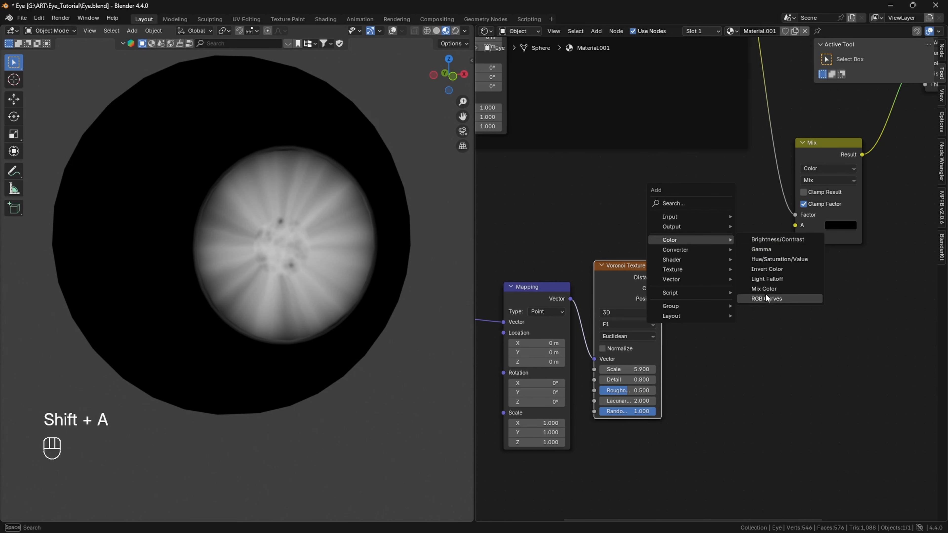
left_click(765, 268)
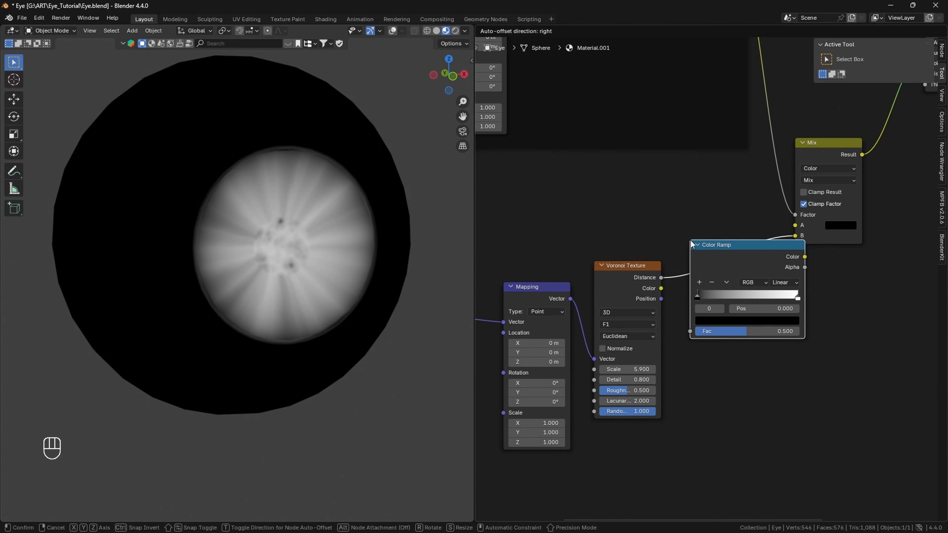
left_click(691, 244)
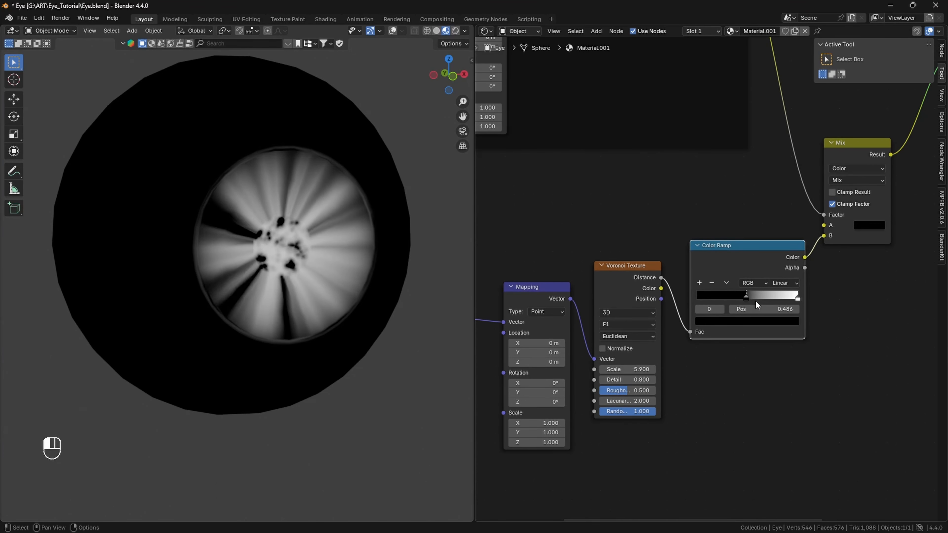
Step: Tighten the new Color Ramp with the black stop at 0.395 and the white stop slightly inward, and set Voronoi Scale to 5.4
left_click_drag(798, 298, 737, 299)
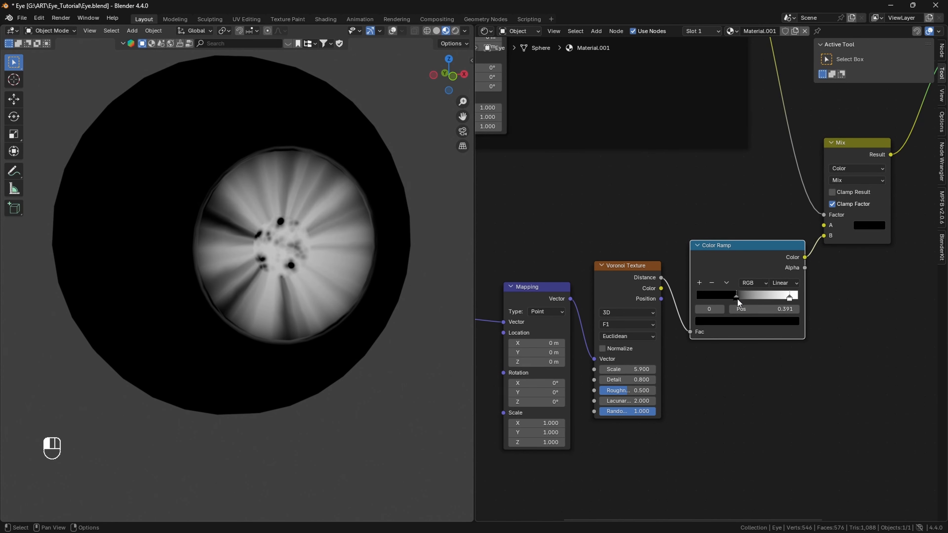
left_click_drag(630, 369, 606, 369)
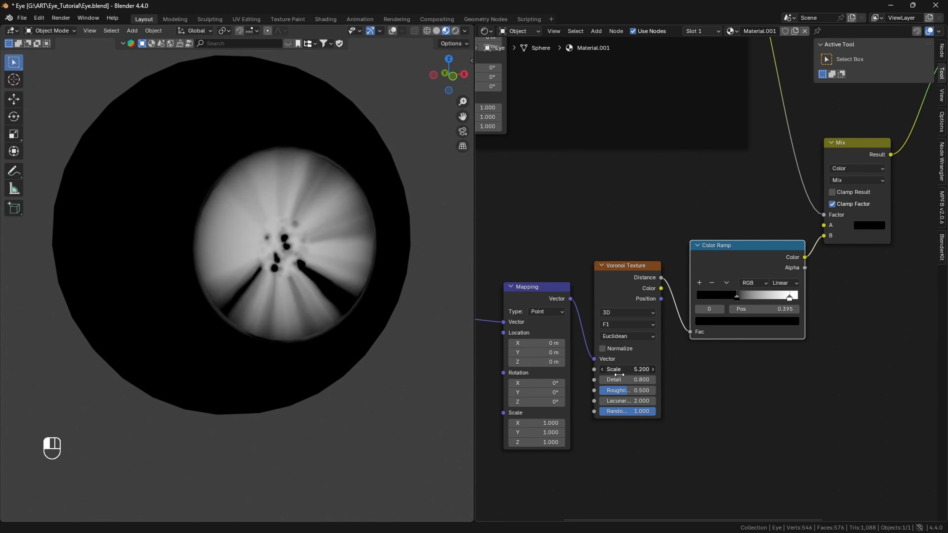
Step: In Edit Mode, move the selected iris edge loop about -0.009 m along Y to reshape the radial pattern
key("Tab")
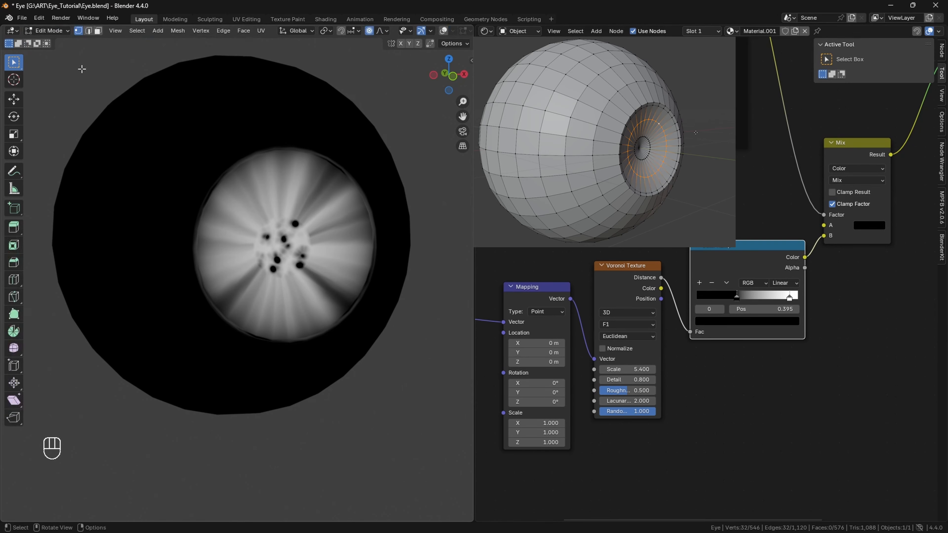
left_click(443, 31)
left_click(443, 31)
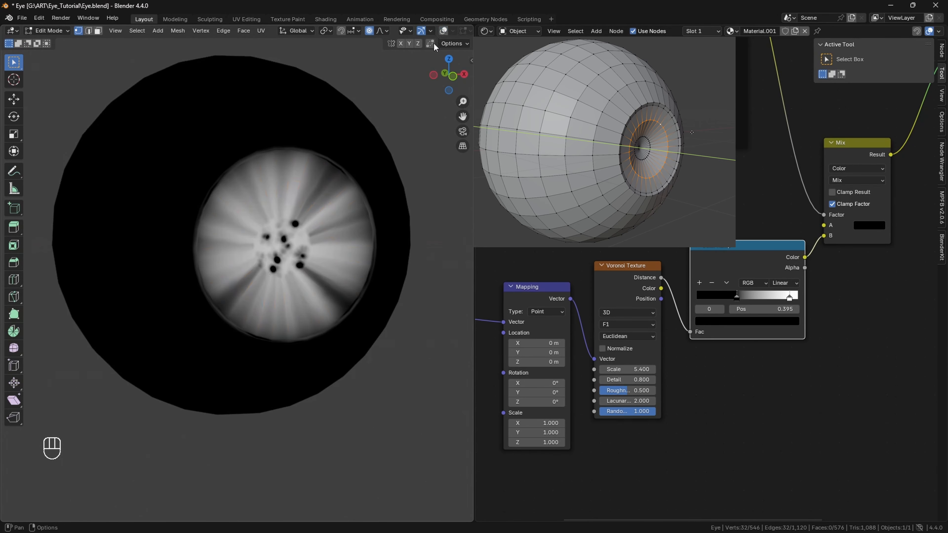
key("g")
key("y")
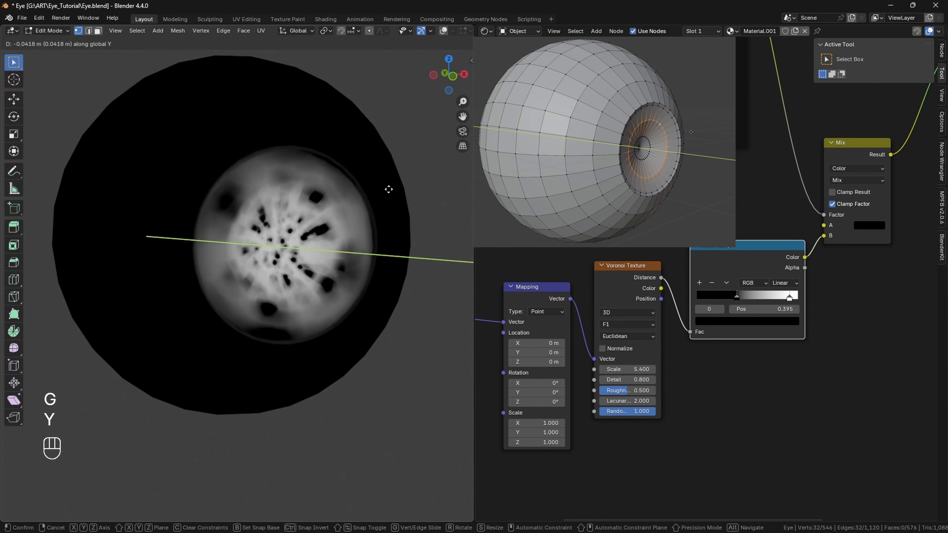
key("shift")
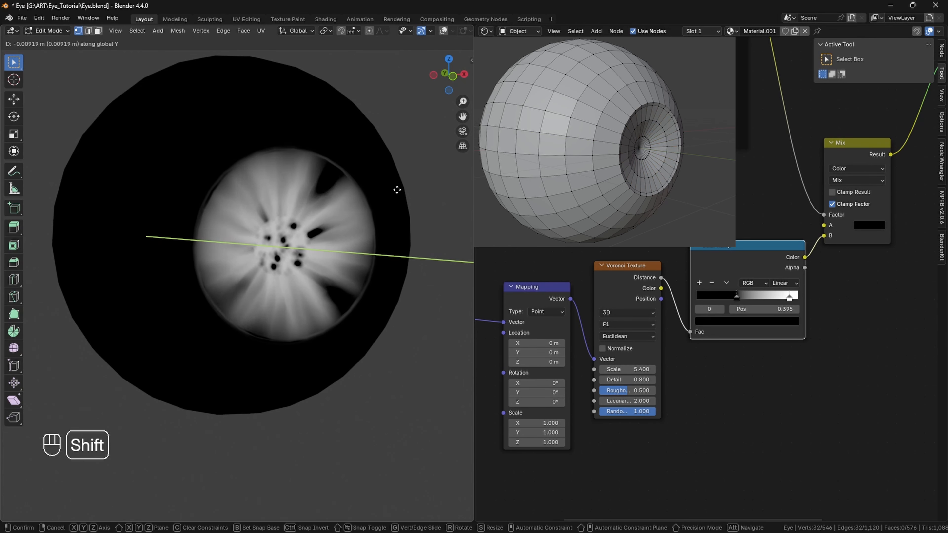
left_click(398, 190)
mouse_move(446, 75)
left_mouse_down()
mouse_move(469, 67)
mouse_move(454, 71)
left_mouse_up()
left_click(443, 30)
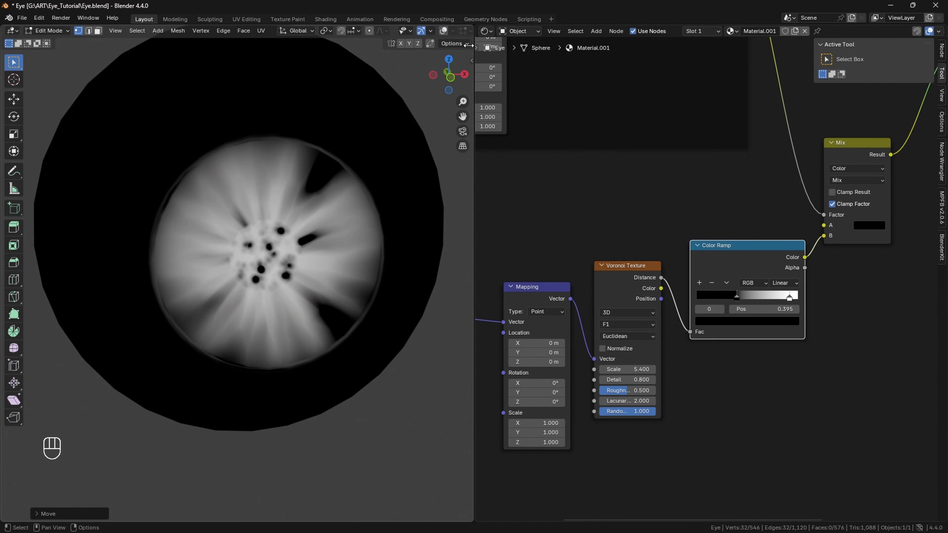
Step: Set the Voronoi Texture's Scale to 13.1 and fine-tune the selected iris edge loop along Y
left_click_drag(633, 369, 670, 369)
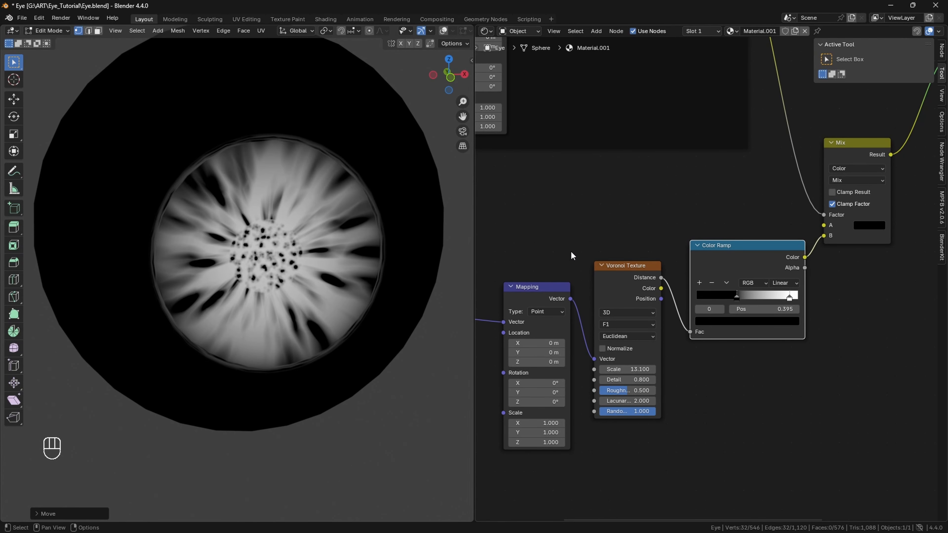
left_click(443, 31)
left_click_drag(449, 75, 410, 81)
key("g")
key("y")
left_click(387, 234)
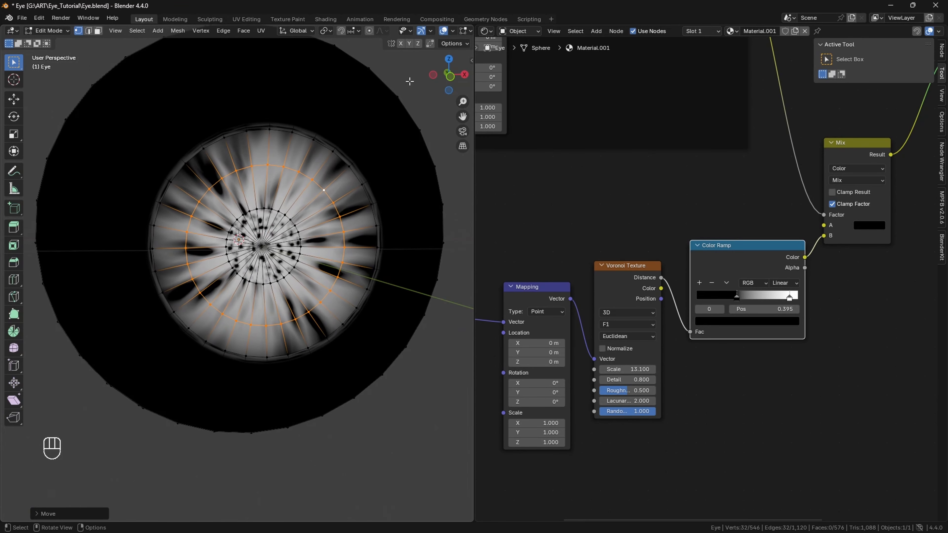
Step: Hide the overlays, check the iris from an angle and save the Blender file
left_click_drag(462, 102, 463, 116)
left_click(443, 31)
left_click_drag(449, 68, 467, 79)
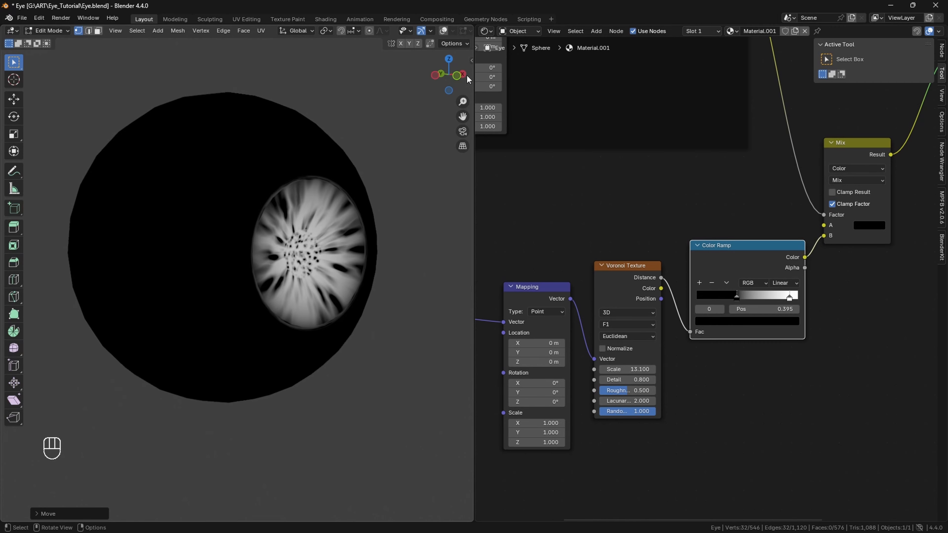
left_click(23, 18)
left_click(54, 82)
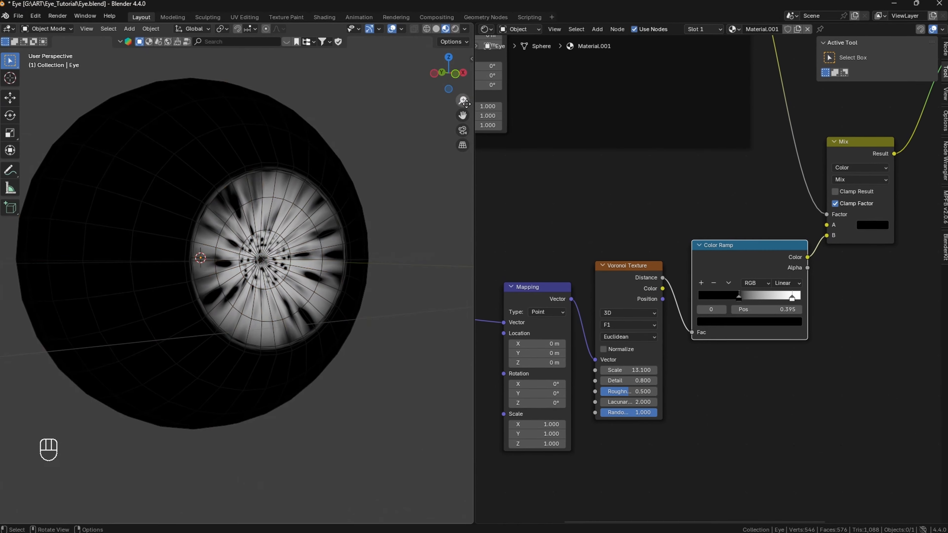
Step: Examine the iris muscle pattern from the front with the viewport overlays hidden
mouse_move(445, 81)
left_mouse_down()
mouse_move(435, 91)
mouse_move(462, 92)
mouse_move(445, 75)
mouse_move(438, 83)
left_mouse_up()
left_click(390, 25)
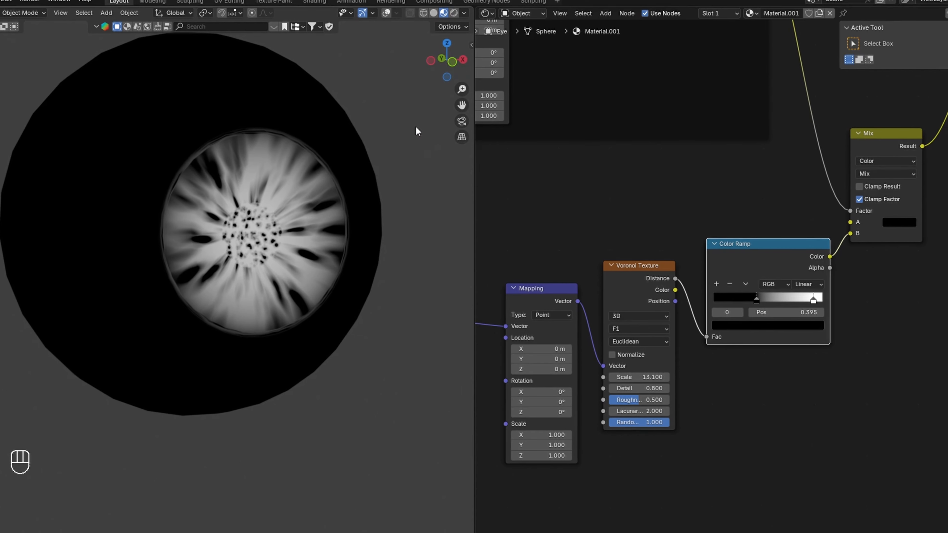
scroll(708, 329, "down", 2)
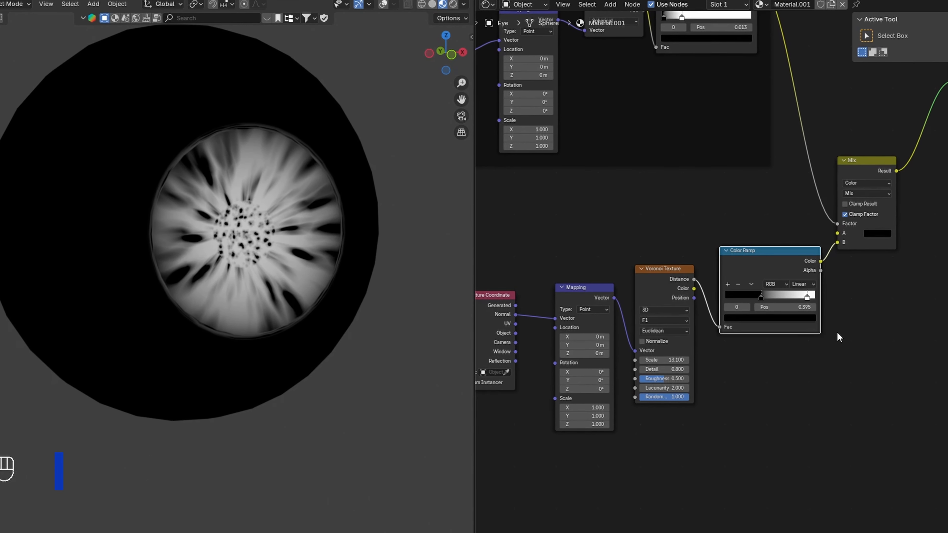
Step: Recolor the white stop of the Voronoi texture's Color Ramp to a light sky blue
left_click_drag(858, 328, 756, 433, "alt")
left_click_drag(781, 394, 740, 377, "alt")
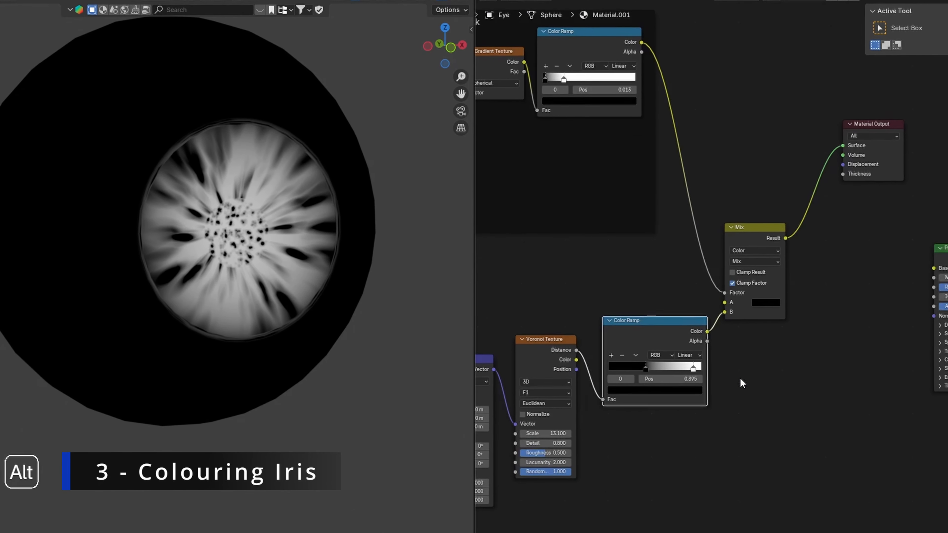
scroll(749, 381, "up", 4)
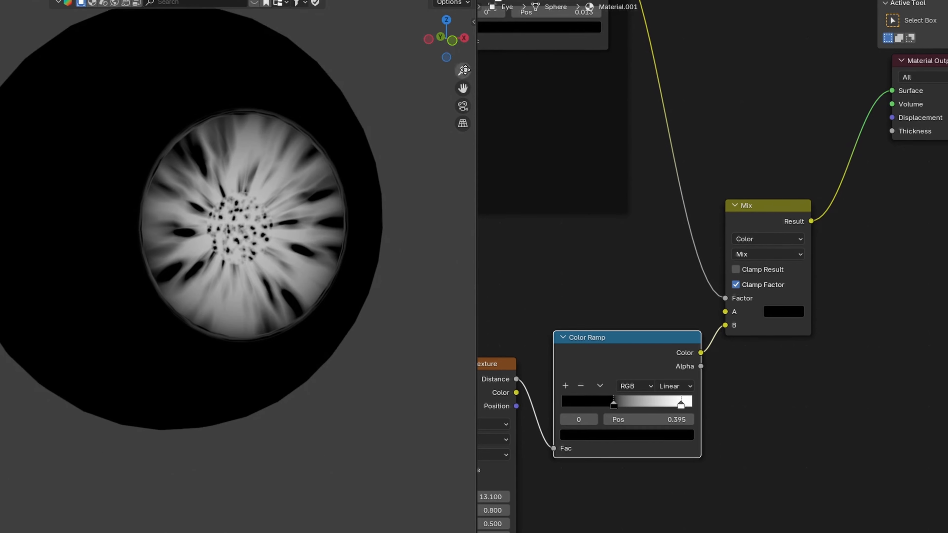
left_click(678, 402)
left_click(668, 436)
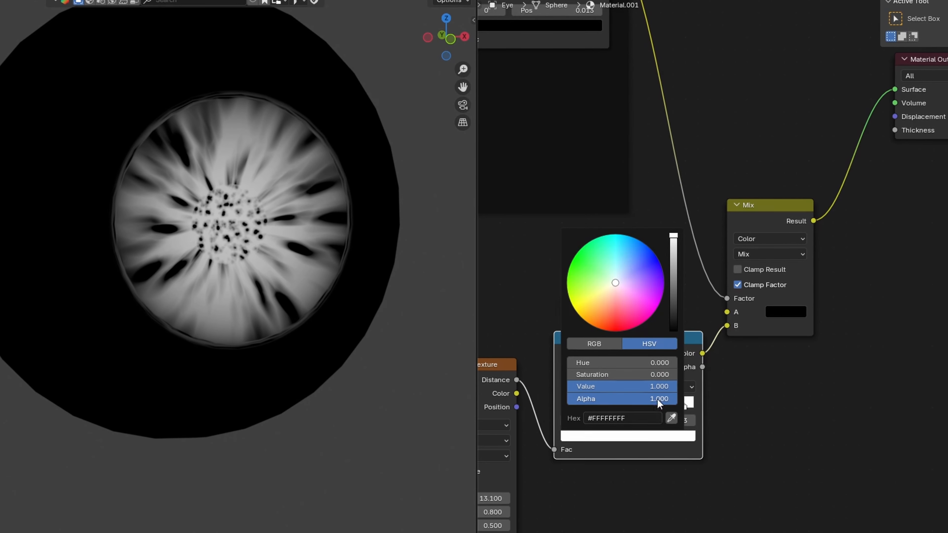
left_click(619, 260)
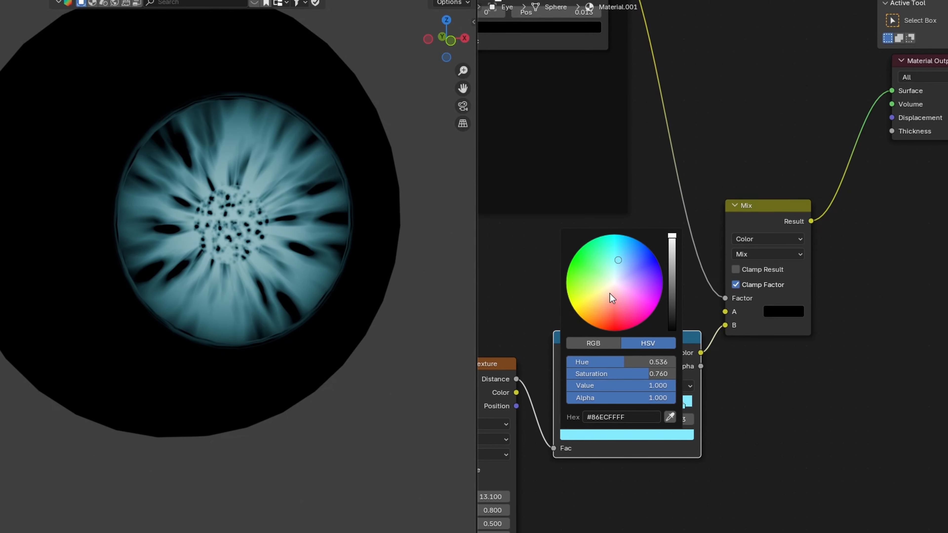
left_click(609, 295)
left_click(671, 286)
left_click_drag(674, 285, 671, 236)
left_click(597, 303)
left_click(621, 255)
left_click(671, 250)
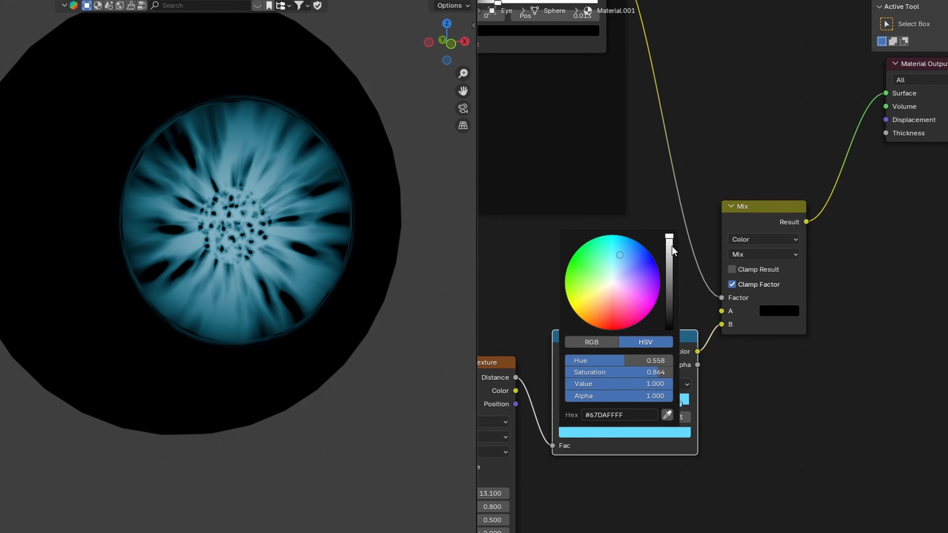
left_click(618, 256)
left_click_drag(618, 256, 621, 262)
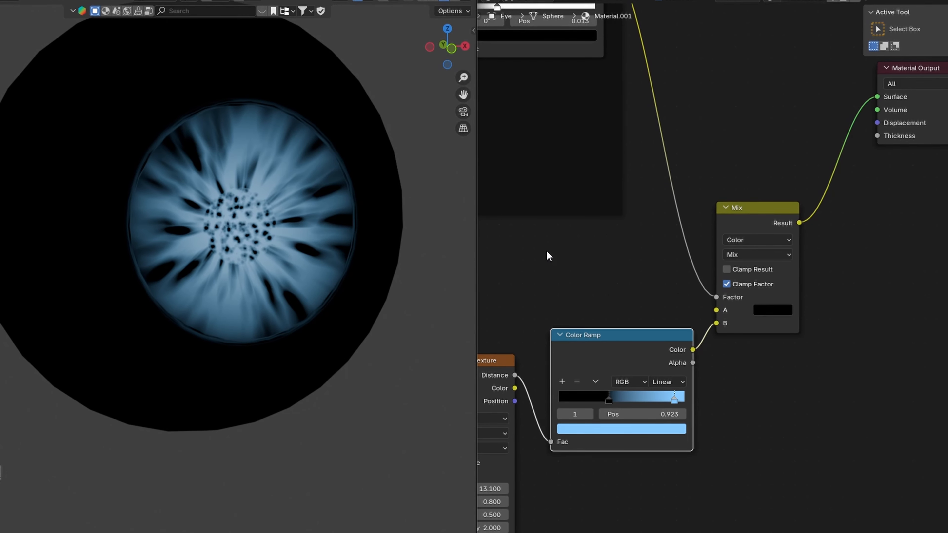
Step: Recolor the black stop of the Voronoi Color Ramp to a muted mid-blue and set its position to 0.400
left_click(607, 398)
left_click(620, 427)
mouse_move(660, 317)
left_mouse_down()
mouse_move(662, 294)
mouse_move(662, 314)
mouse_move(666, 304)
left_mouse_up()
left_click(660, 410)
left_click(671, 395)
left_click(638, 427)
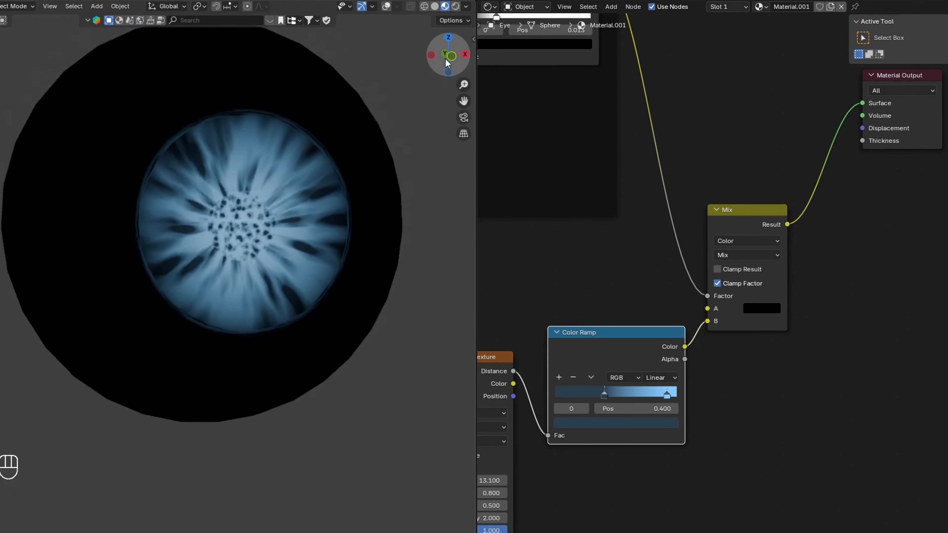
left_click_drag(445, 59, 448, 62)
left_click(627, 423)
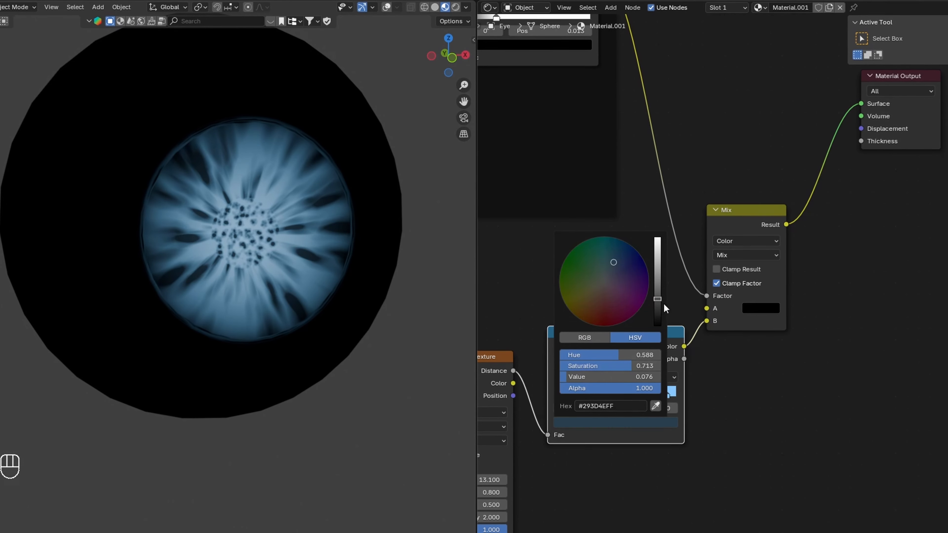
left_click_drag(661, 303, 657, 277)
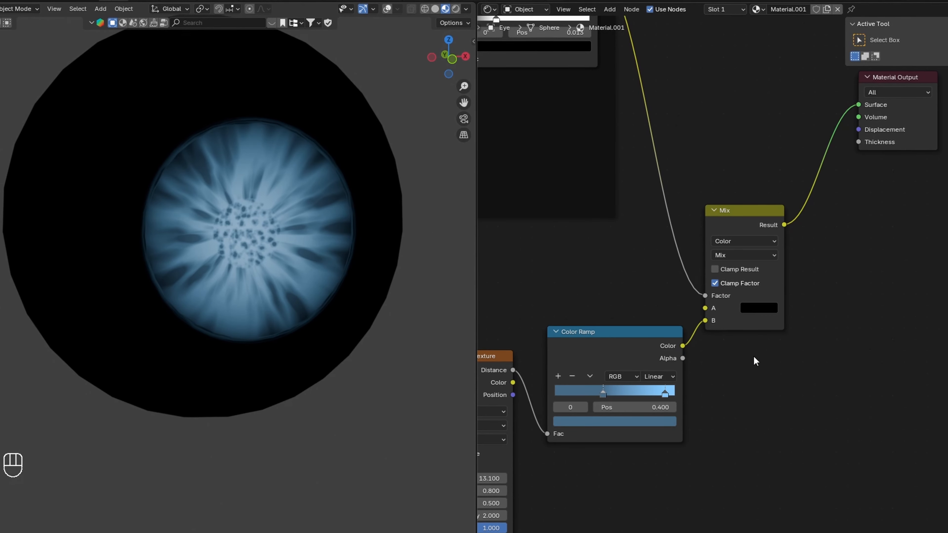
Step: Move the Voronoi node chain down to make room beneath the Iris_Mask frame
left_click_drag(685, 169, 703, 246, "alt")
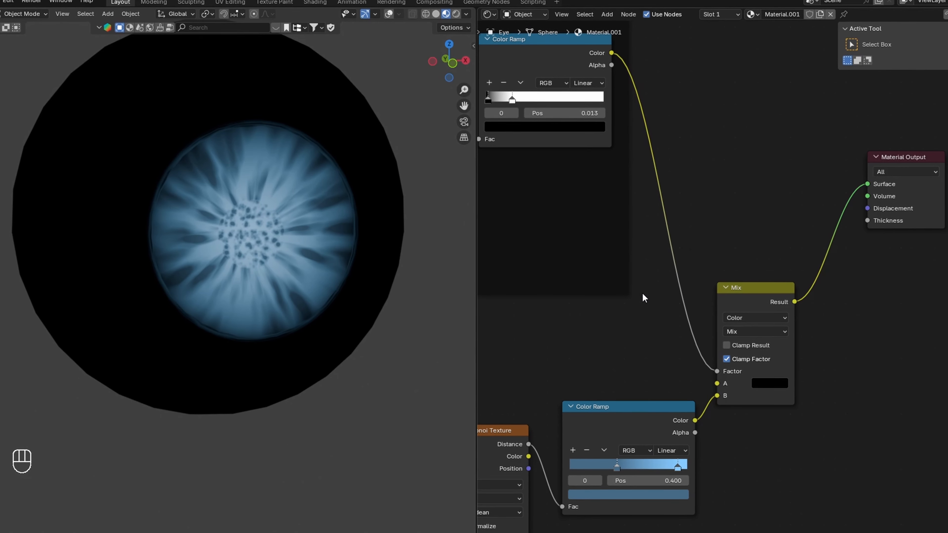
scroll(687, 229, "down", 2)
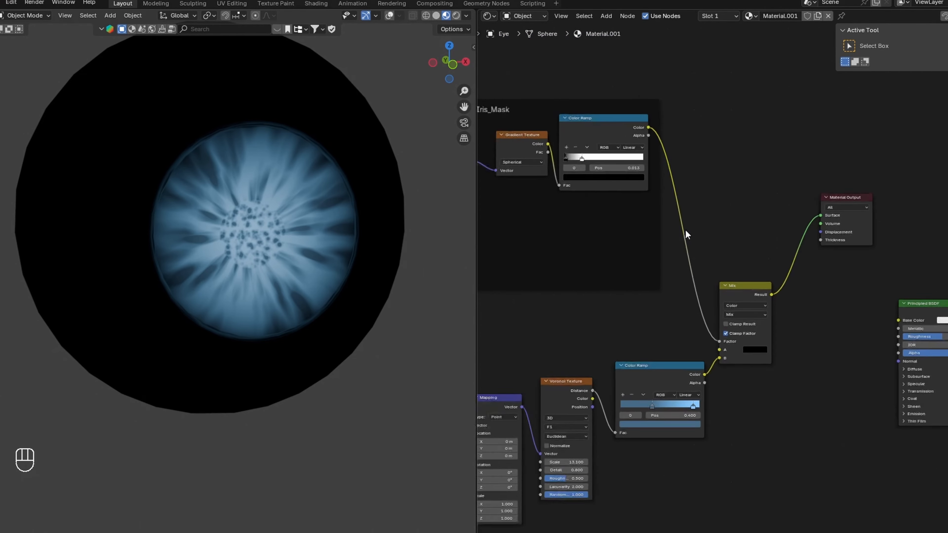
scroll(685, 229, "down", 6)
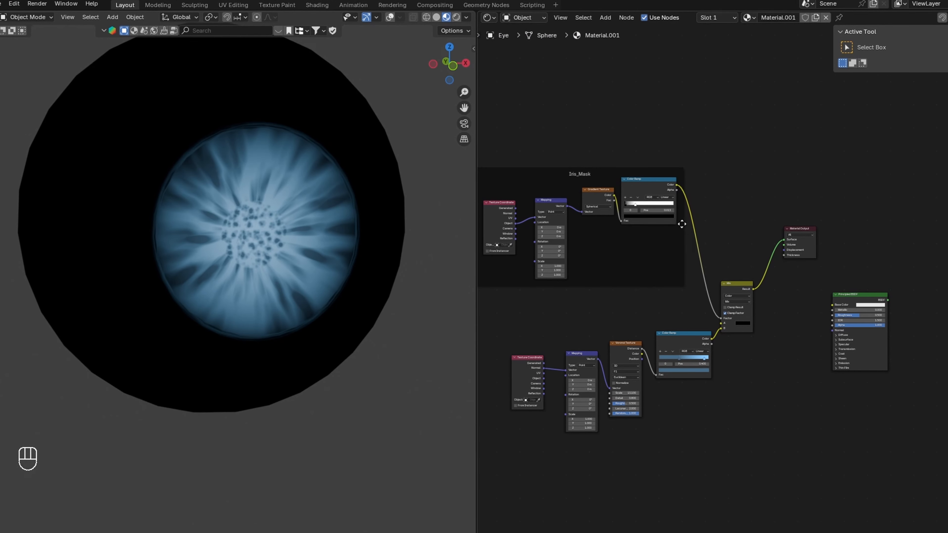
left_click_drag(514, 347, 684, 423)
key("g")
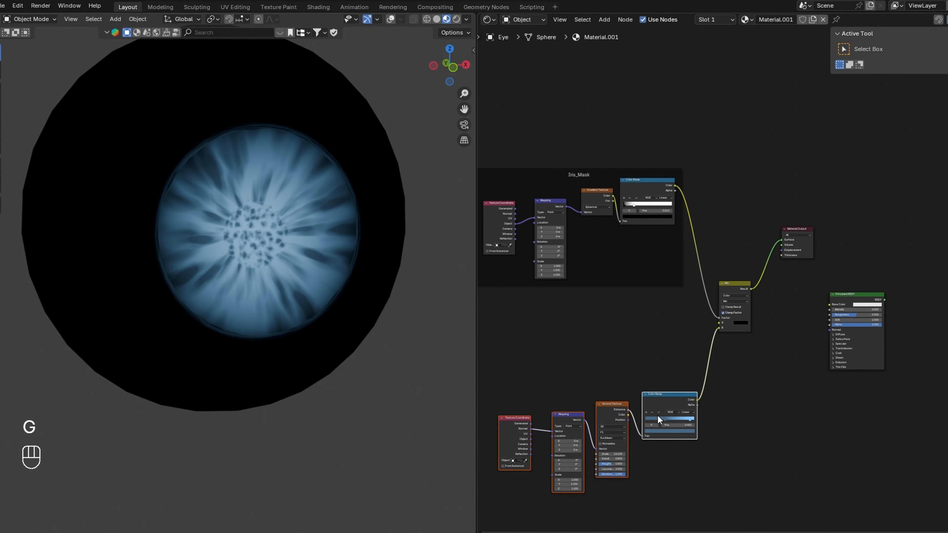
key("g")
left_click(661, 420)
Step: Duplicate the four Iris_Mask nodes, take the copies out of the frame and place them above the Voronoi chain
left_click_drag(492, 185, 626, 270)
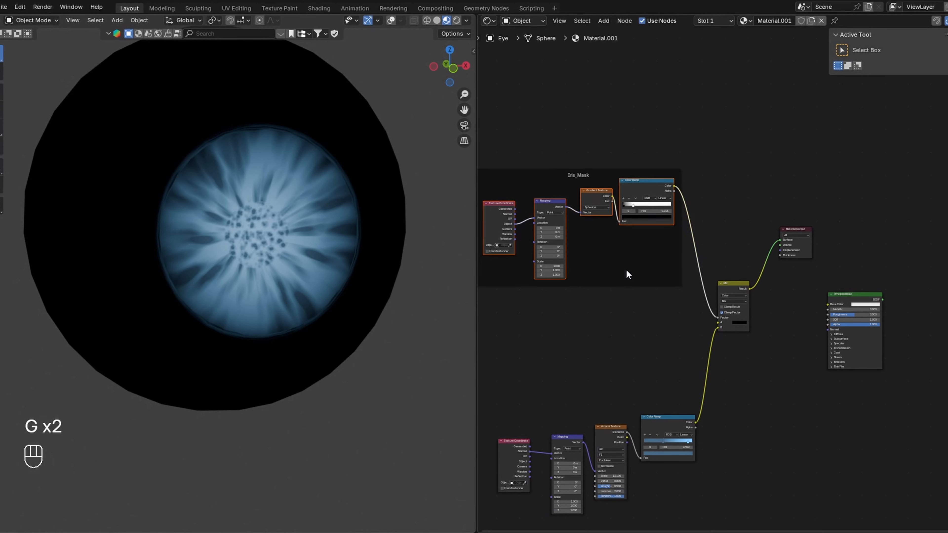
key("shift+d")
left_click(616, 373)
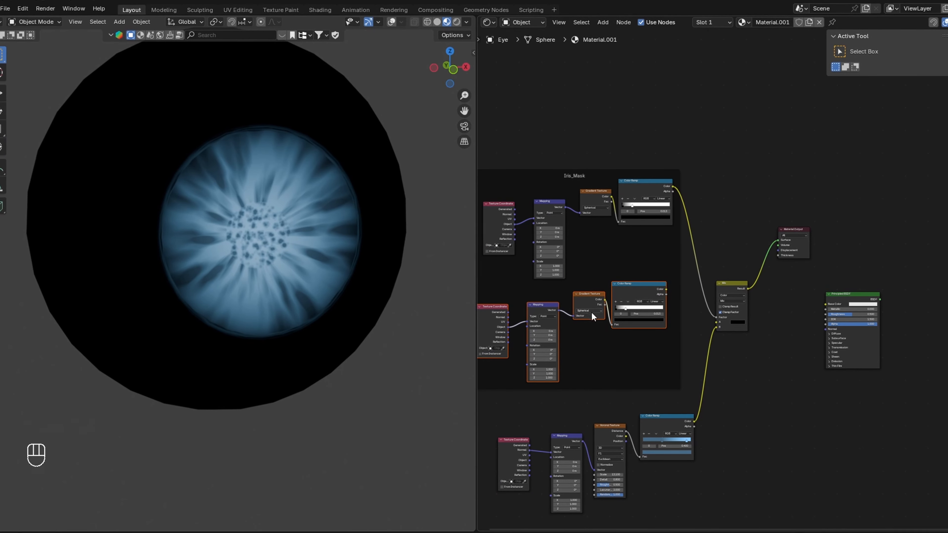
right_click(587, 303)
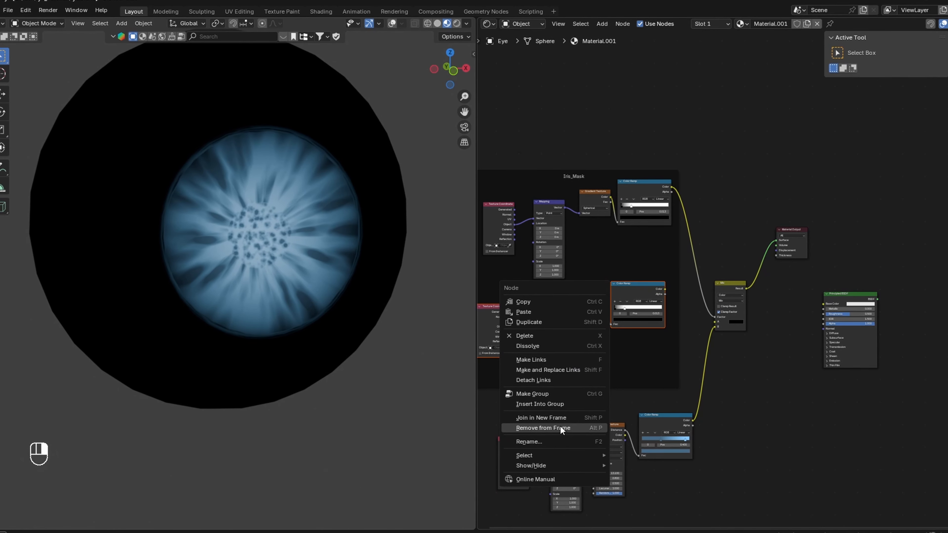
left_click(560, 428)
key("g")
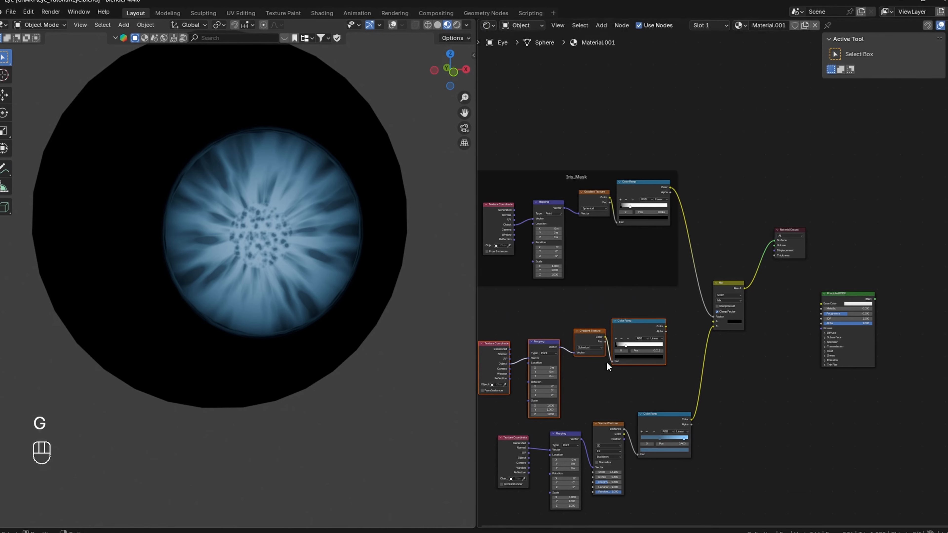
left_click(657, 367)
Step: Connect the duplicated Color Ramp's Color to the Mix node's A input and shift the copied chain away from the Mix node
scroll(639, 366, "up", 4)
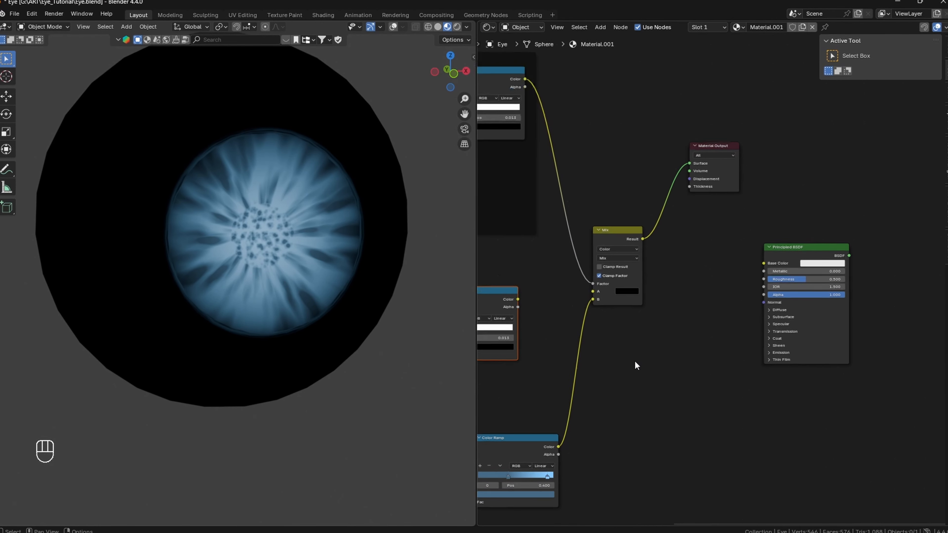
scroll(635, 362, "up", 1)
middle_click_drag(629, 362, 791, 381)
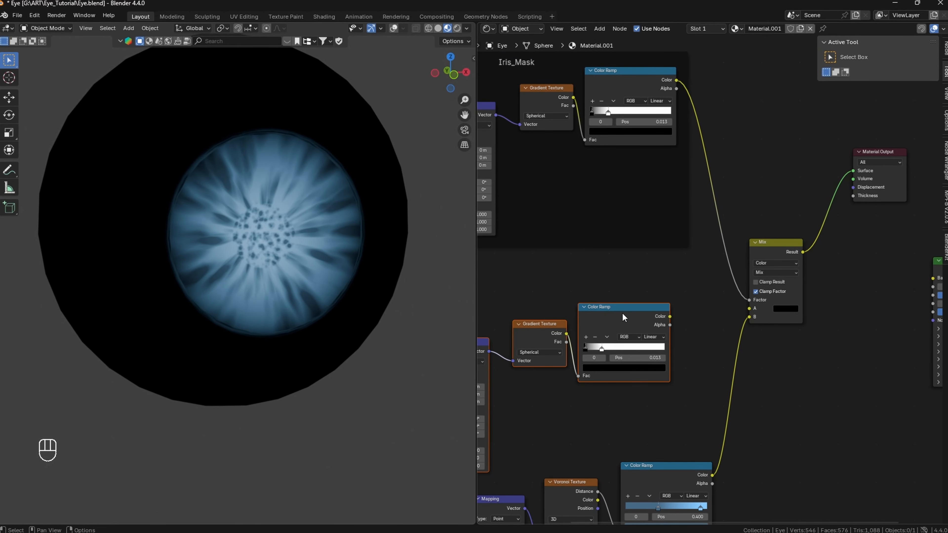
left_click_drag(622, 315, 747, 308)
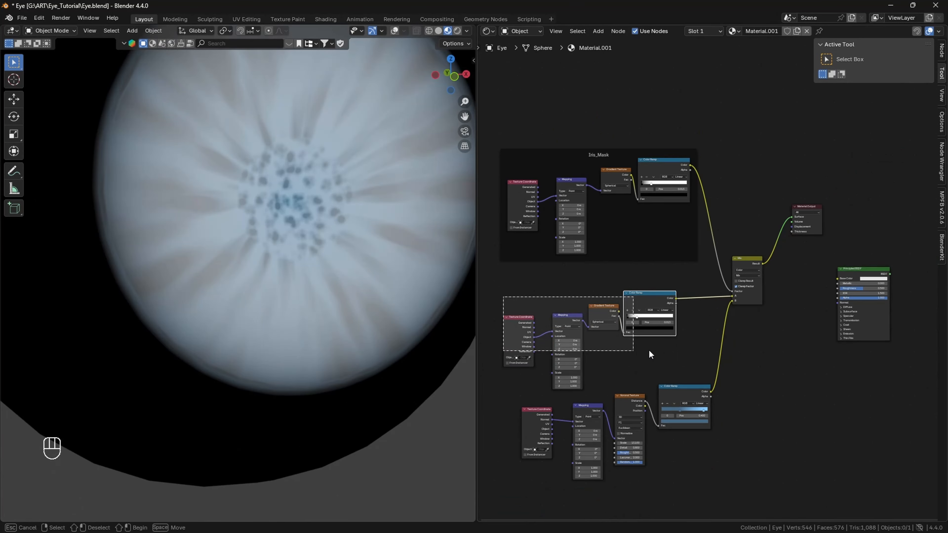
key("g")
left_click(577, 363)
Step: Insert another Color Ramp between the duplicated ramp and Mix input A, moving its stops close together with black at 0.582
key("shift+a")
mouse_move(606, 330)
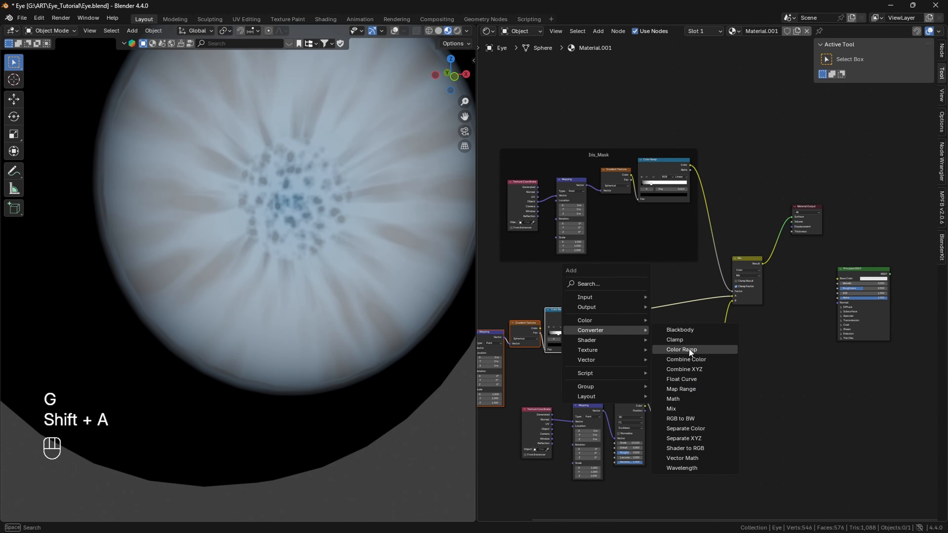
left_click(689, 350)
left_click(618, 298)
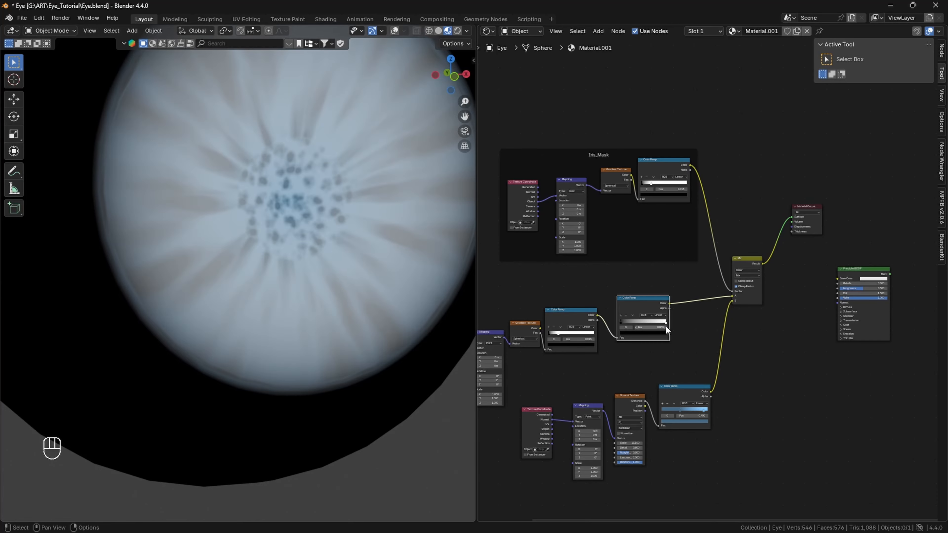
left_click_drag(666, 322, 647, 321)
left_click_drag(621, 322, 645, 323)
scroll(650, 323, "up", 8)
left_click_drag(648, 374, 707, 349, "alt")
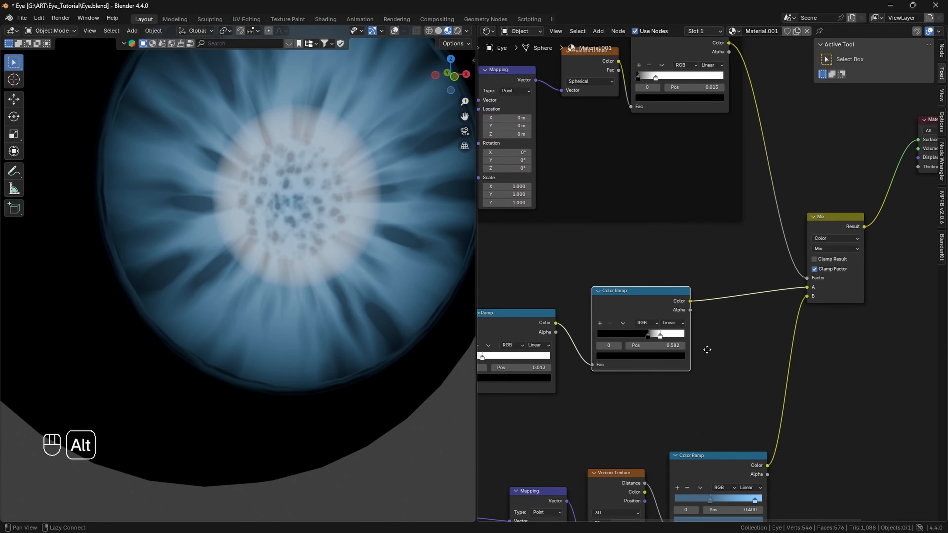
Step: Try adding a middle stop to the new Color Ramp and move its white stop to 0.700
scroll(677, 352, "up", 2)
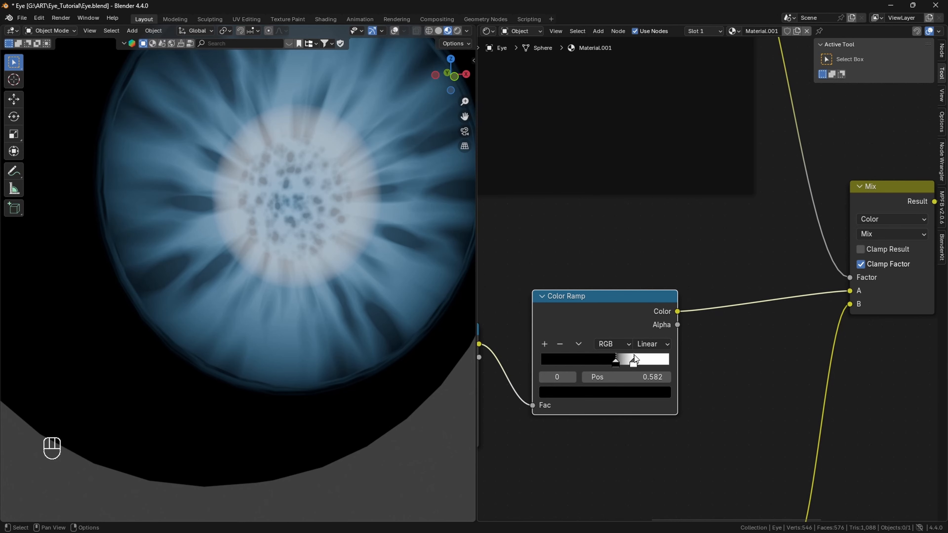
scroll(620, 353, "up", 1)
left_click(546, 347)
key("ctrl+z")
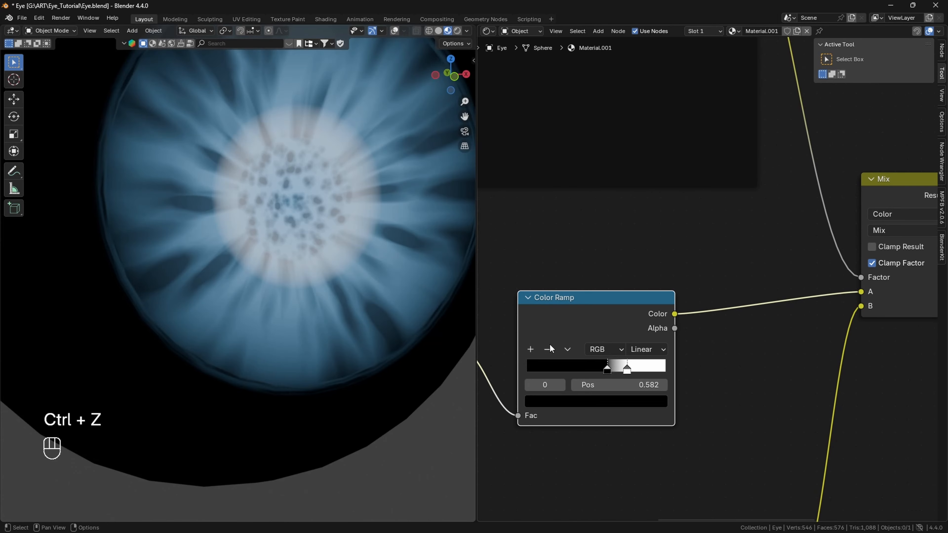
left_click(618, 368, "ctrl")
mouse_move(593, 372)
left_mouse_down()
mouse_move(635, 371)
mouse_move(626, 372)
left_mouse_up()
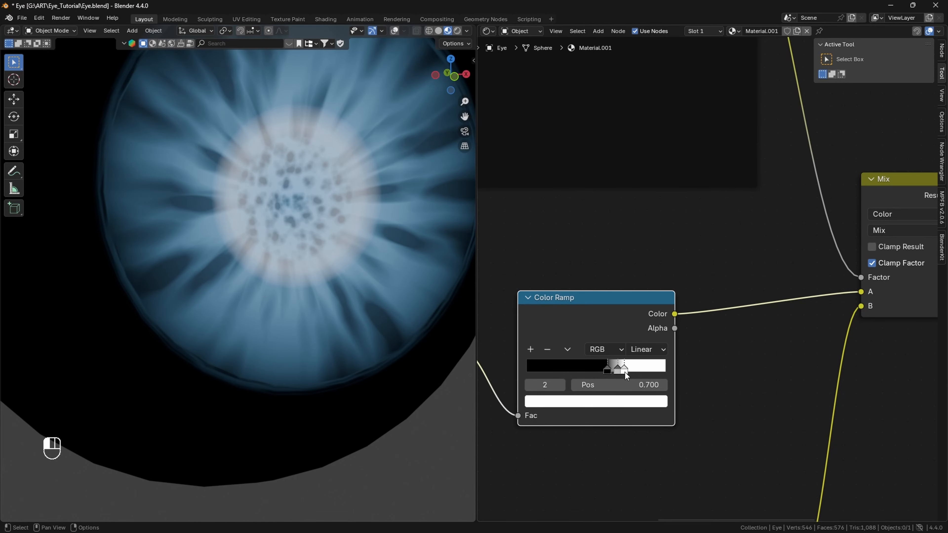
Step: Recolor the new Color Ramp's white stop red and switch its interpolation to B-Spline
left_click(616, 403)
left_click_drag(581, 251, 581, 287)
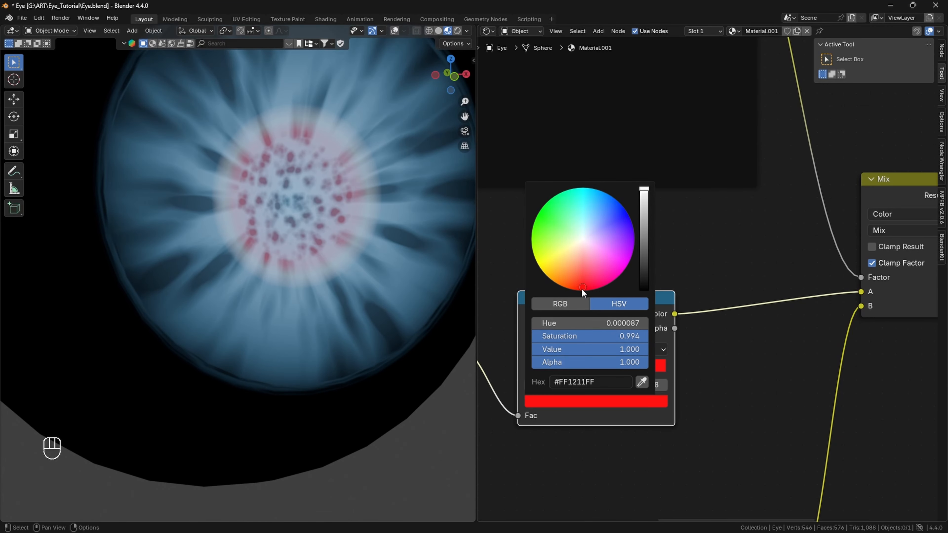
mouse_move(625, 367)
left_mouse_down()
mouse_move(641, 369)
mouse_move(598, 370)
mouse_move(616, 350)
mouse_move(621, 372)
mouse_move(663, 372)
mouse_move(619, 374)
left_mouse_up()
left_click(663, 322)
left_click(649, 417)
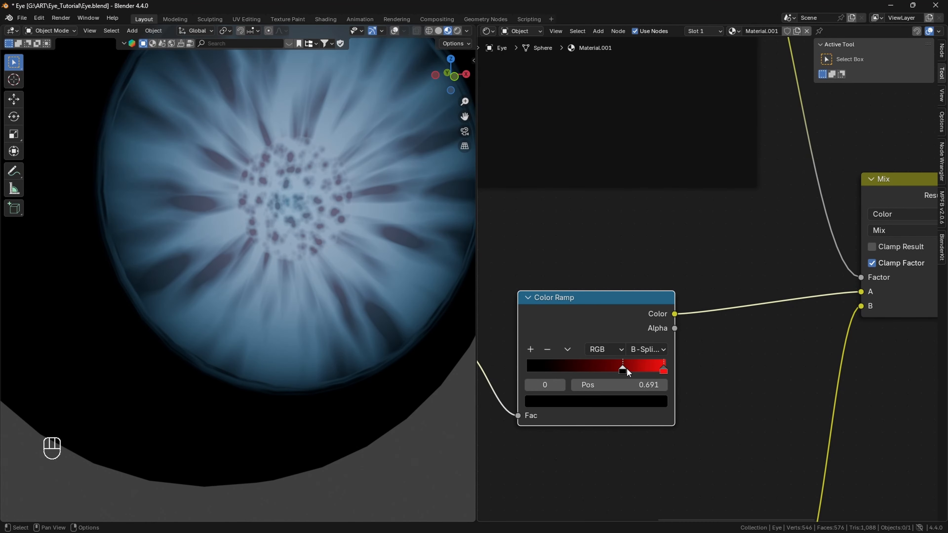
Step: Change the new Color Ramp's red stop to orange (#FF9E19) and move it to position 0.836
left_click(664, 370)
left_click(640, 401)
left_click_drag(566, 269, 557, 278)
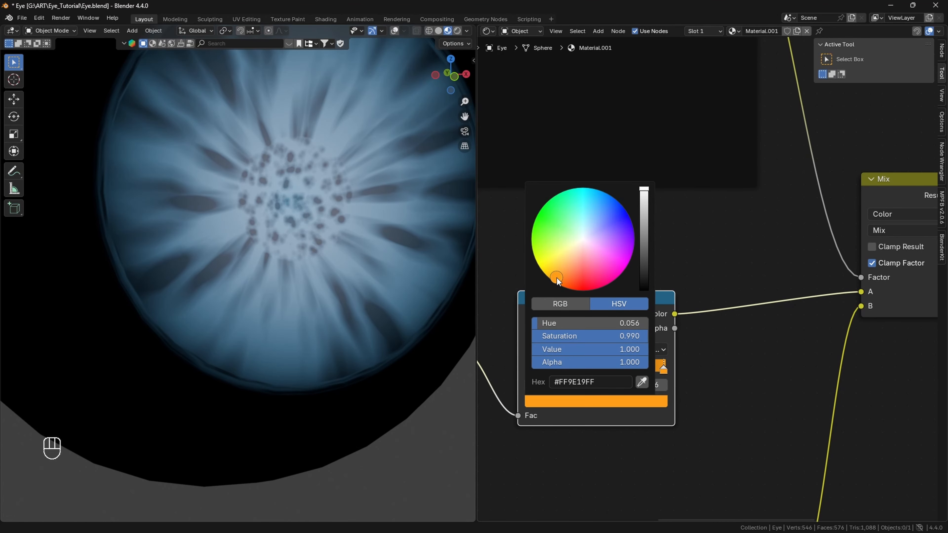
mouse_move(621, 369)
left_mouse_down()
mouse_move(612, 377)
mouse_move(629, 377)
left_mouse_up()
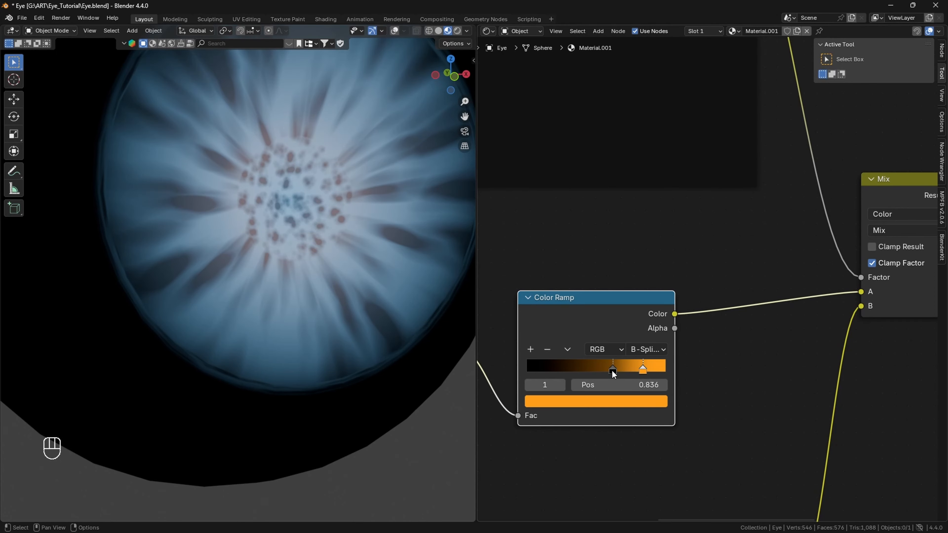
Step: Shift the orange stop's color to a golden yellow (#FFD100)
left_click(621, 404)
left_click_drag(564, 275, 538, 270)
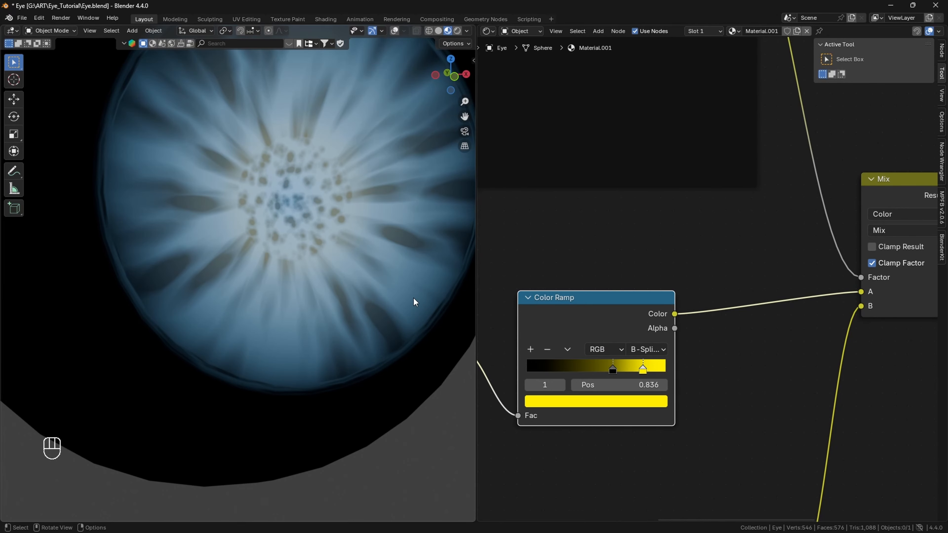
left_click(607, 403)
left_click_drag(541, 271, 535, 278)
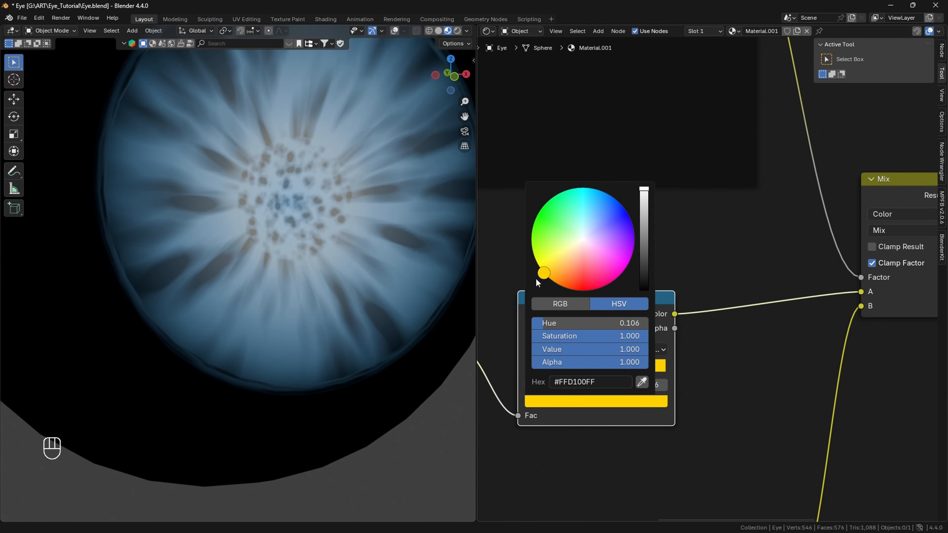
Step: Move the new ramp's black stop to 0.545 and its golden stop to 0.805, and check the whole eye
left_click(594, 371)
left_click_drag(595, 371, 602, 372)
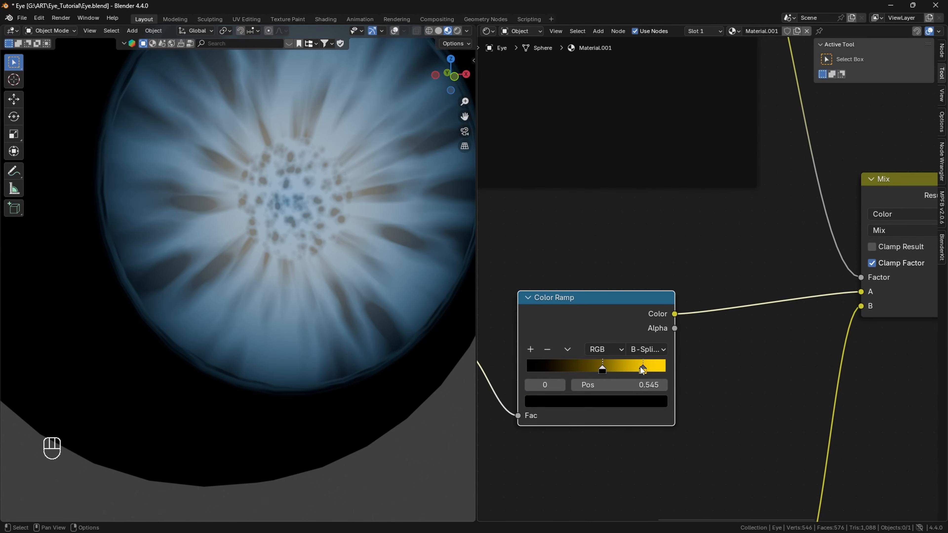
left_click(639, 369)
scroll(450, 90, "down", 5)
left_click_drag(446, 83, 427, 89)
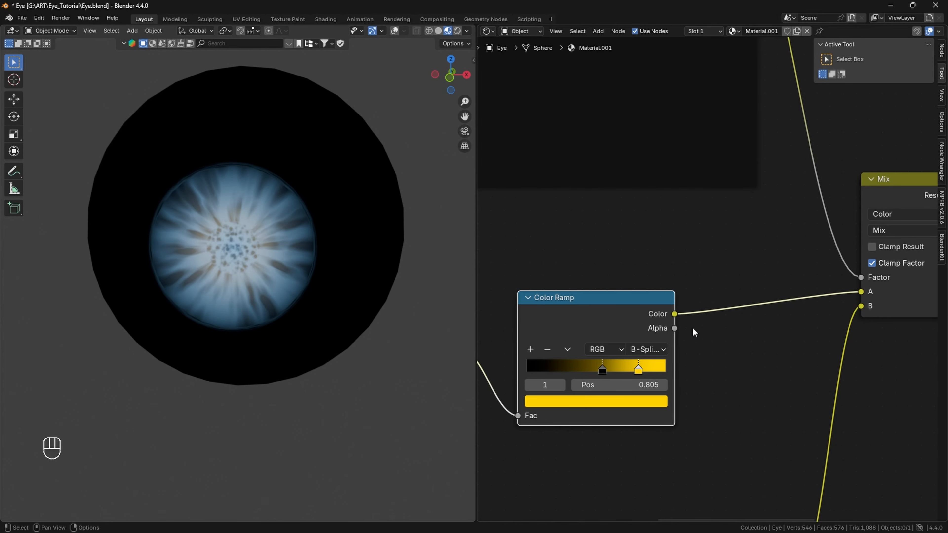
Step: Reposition the golden gradient node chain neatly between the Iris_Mask frame and the Voronoi chain
scroll(692, 328, "down", 6)
left_click_drag(482, 298, 692, 340)
key("g")
left_click(661, 330)
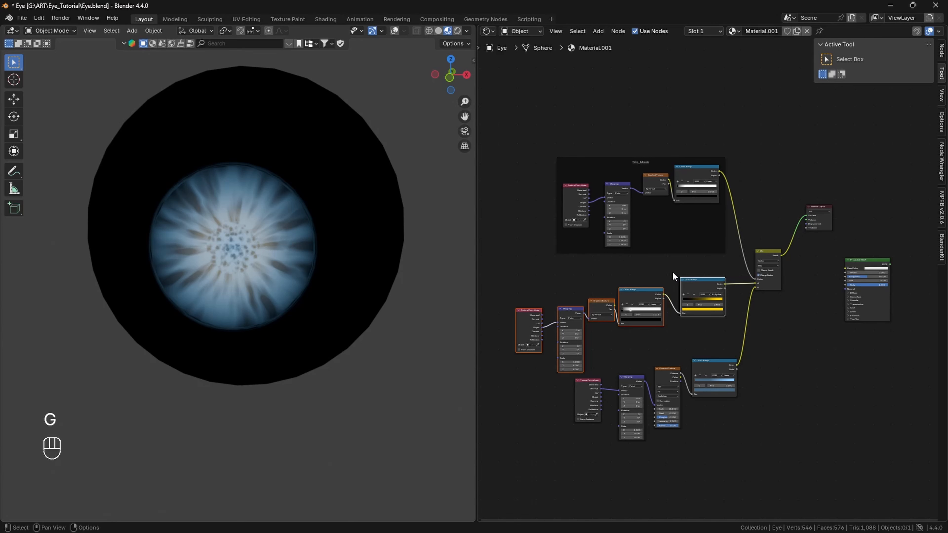
Step: Move the Voronoi node chain so it sits aligned below the golden gradient chain
left_click_drag(563, 455, 730, 376)
key("g")
left_click(658, 403)
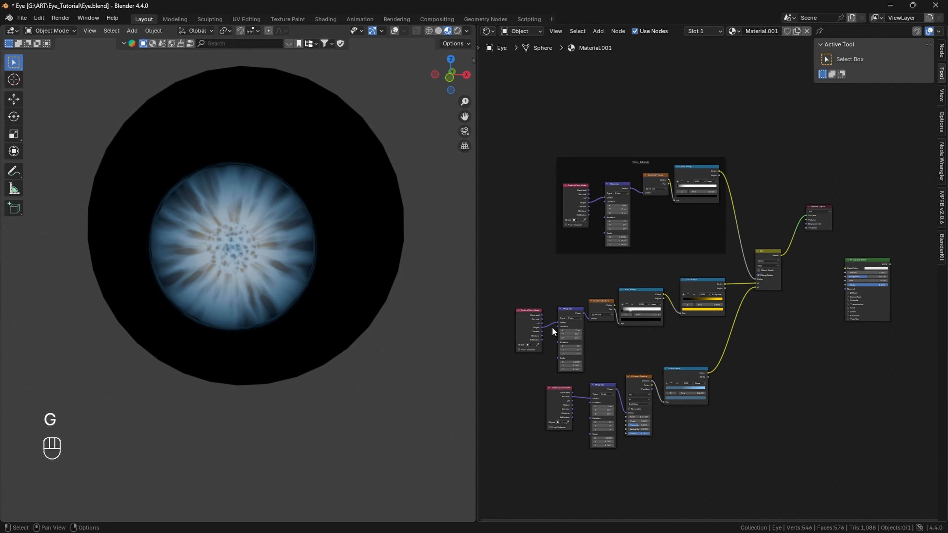
Step: Enclose the golden gradient chain and the Voronoi chain together in a new Frame
left_click_drag(510, 271, 720, 448)
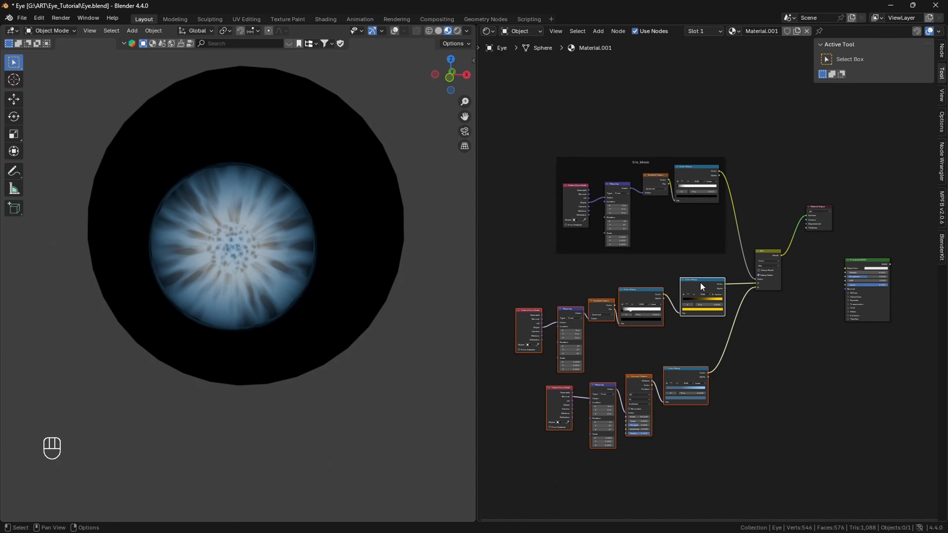
key("shift+a")
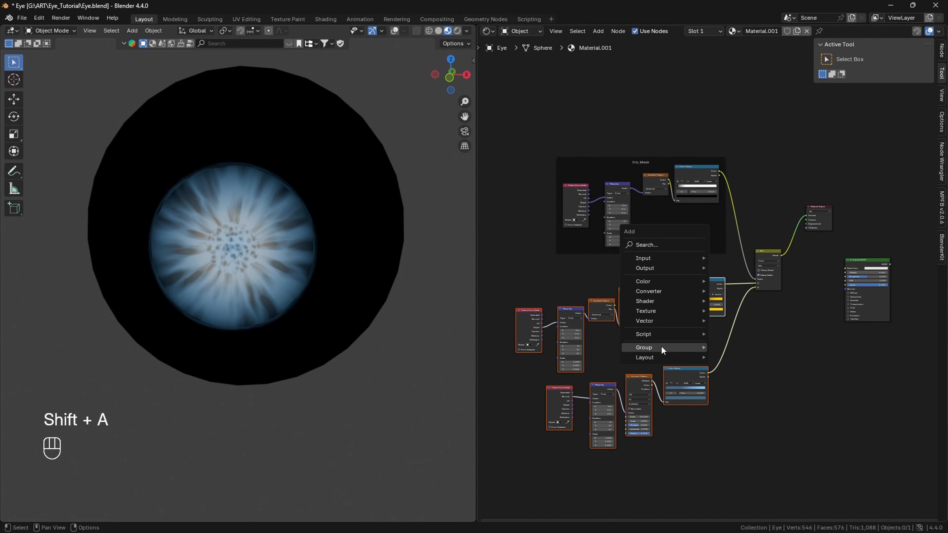
mouse_move(662, 357)
left_click(732, 357)
left_click(508, 271)
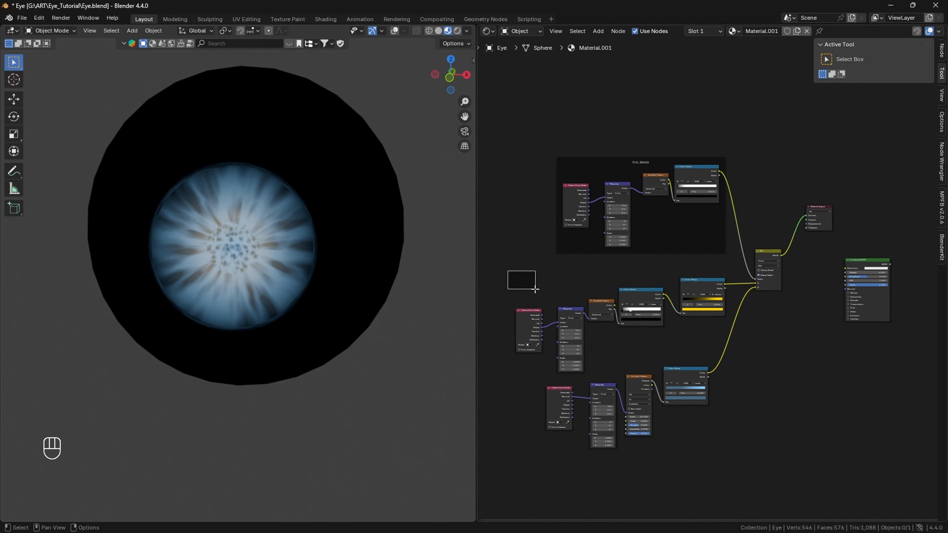
left_click_drag(536, 290, 748, 460)
left_click_drag(610, 274, 591, 272)
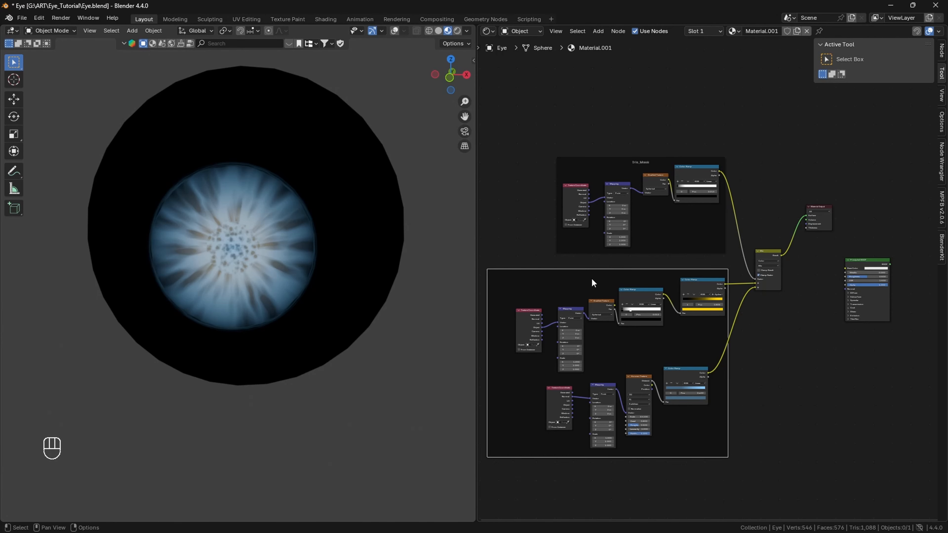
Step: Reposition the two framed chains below Iris_Mask and space the Mix and Material Output nodes farther away from them
left_click_drag(519, 282, 692, 424)
key("g")
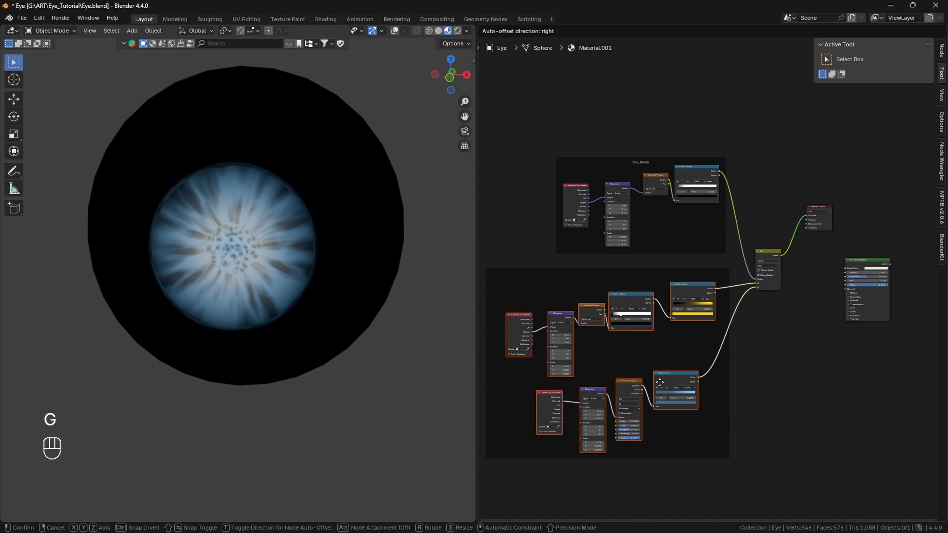
left_click(634, 279)
left_click_drag(636, 280, 654, 275)
left_click_drag(769, 251, 778, 230)
left_click_drag(822, 205, 843, 205)
left_click_drag(818, 206, 838, 203)
Step: Label the new frame Iris_Color and nudge it into place
left_click(591, 275)
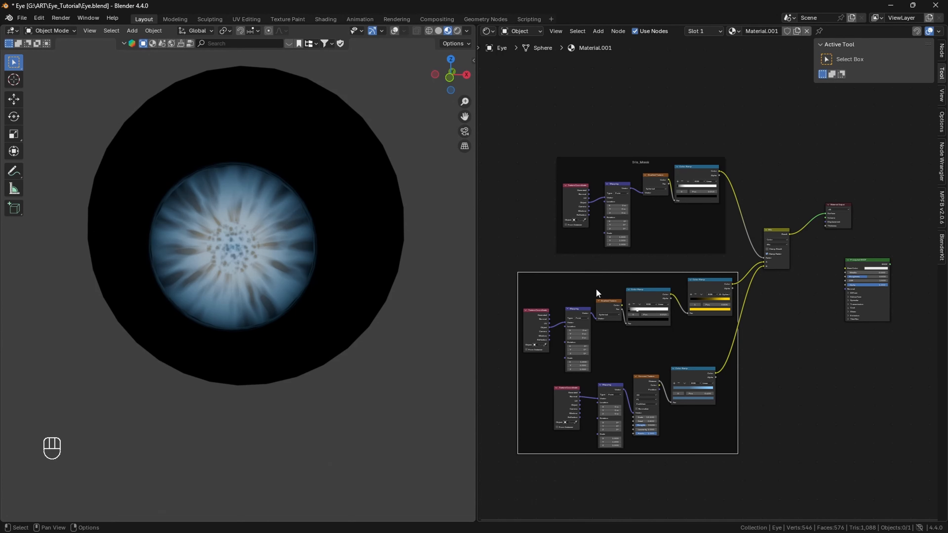
key("F2")
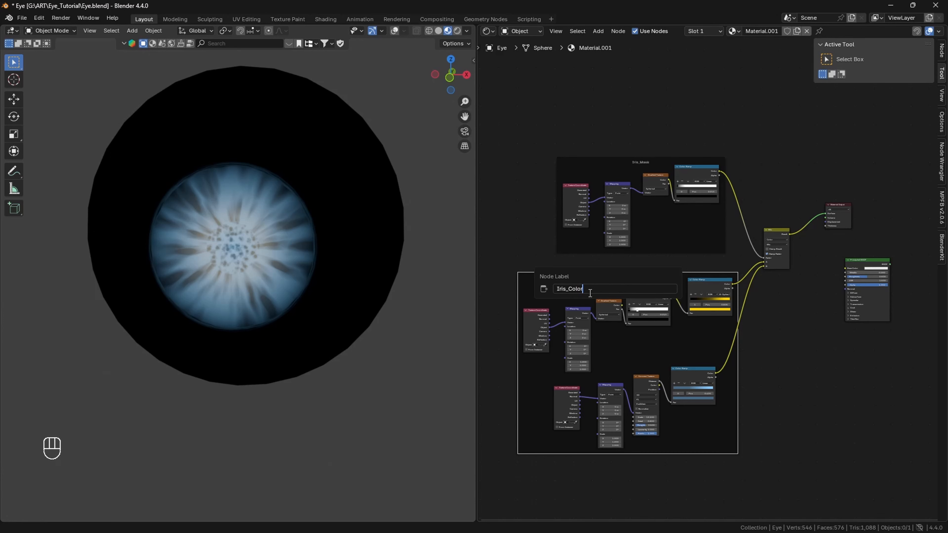
type("Iris_Color")
key("Return")
left_click_drag(627, 275, 632, 277)
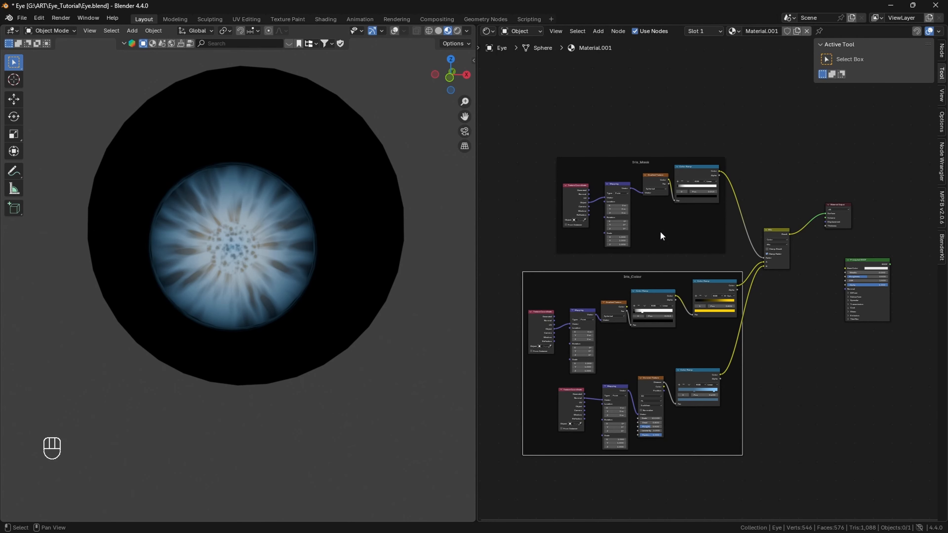
Step: Set the label size of both the Iris_Color and Iris_Mask frames to 60
left_click(942, 53)
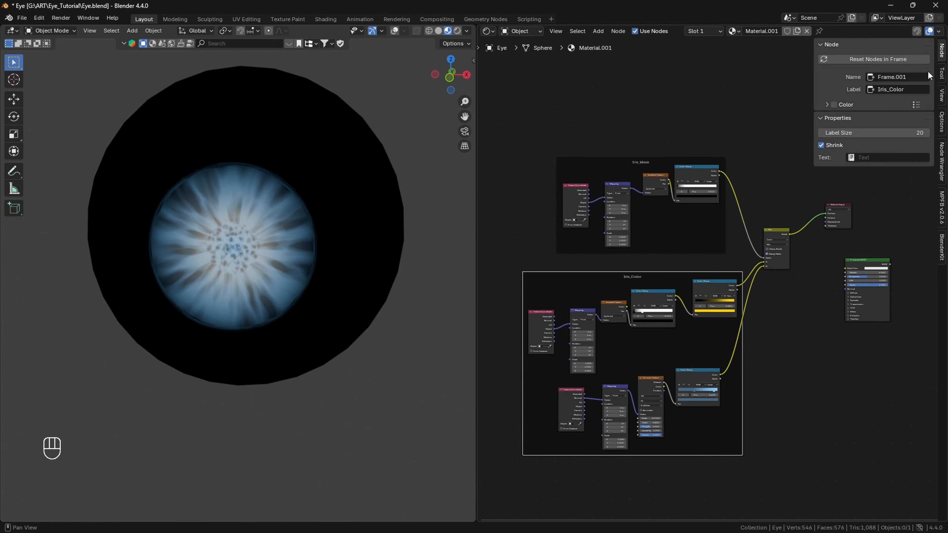
left_click_drag(873, 135, 900, 134)
left_click(642, 159)
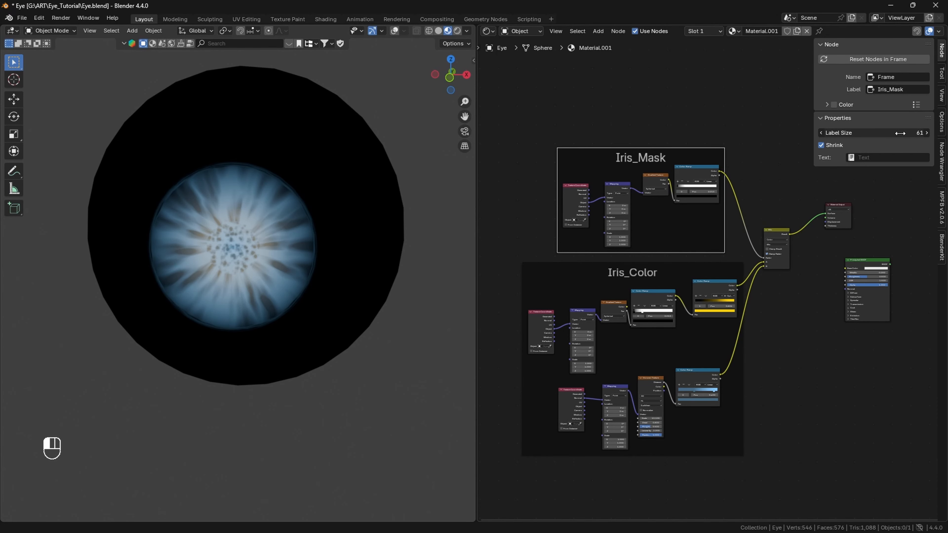
left_click(652, 269)
left_click(670, 266)
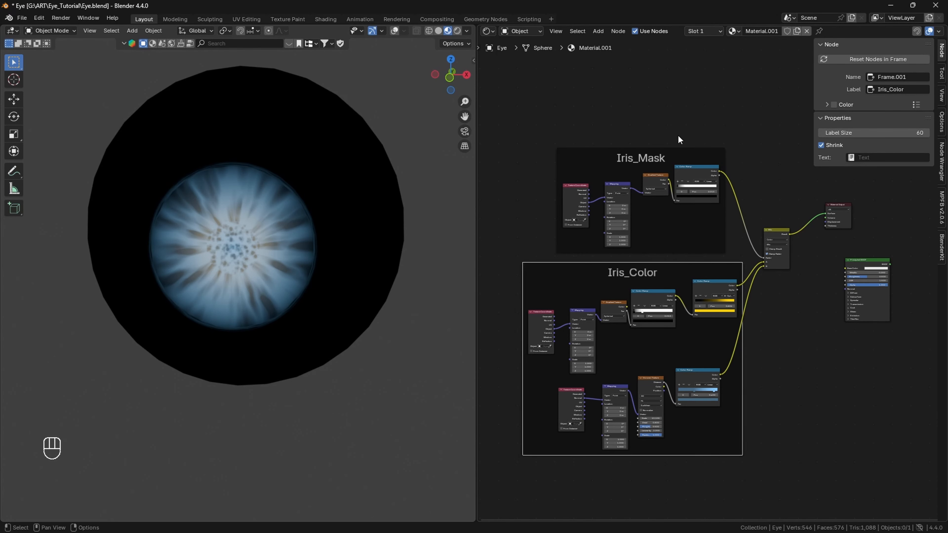
left_click(678, 149)
left_click(773, 167)
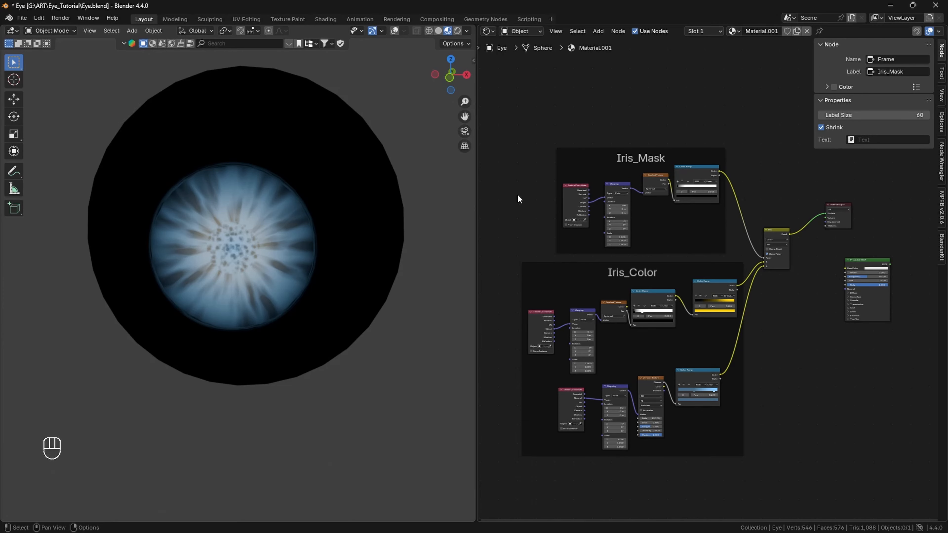
Step: Check the eye from a slightly rotated angle and save the file
left_click_drag(451, 75, 473, 76)
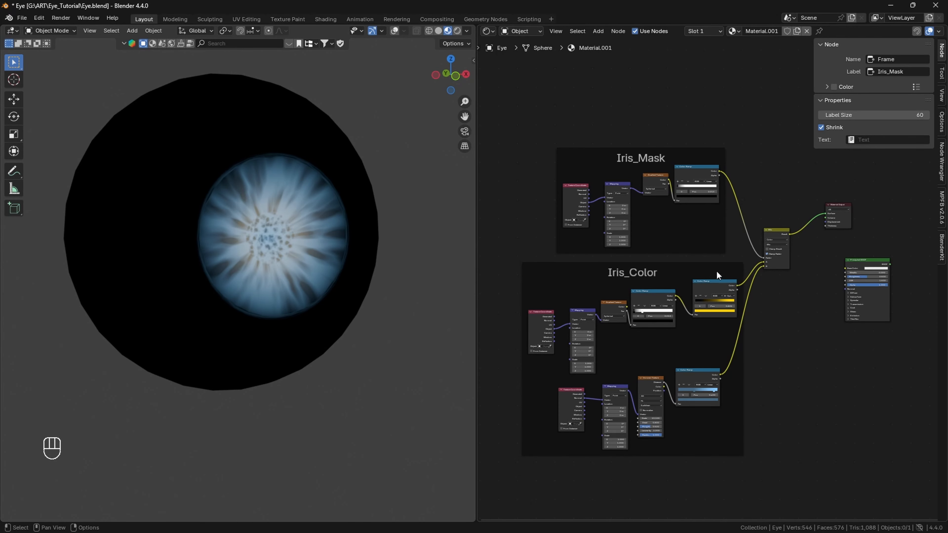
left_click(844, 209)
left_click_drag(804, 182, 806, 272, "alt")
middle_click_drag(783, 206, 782, 206)
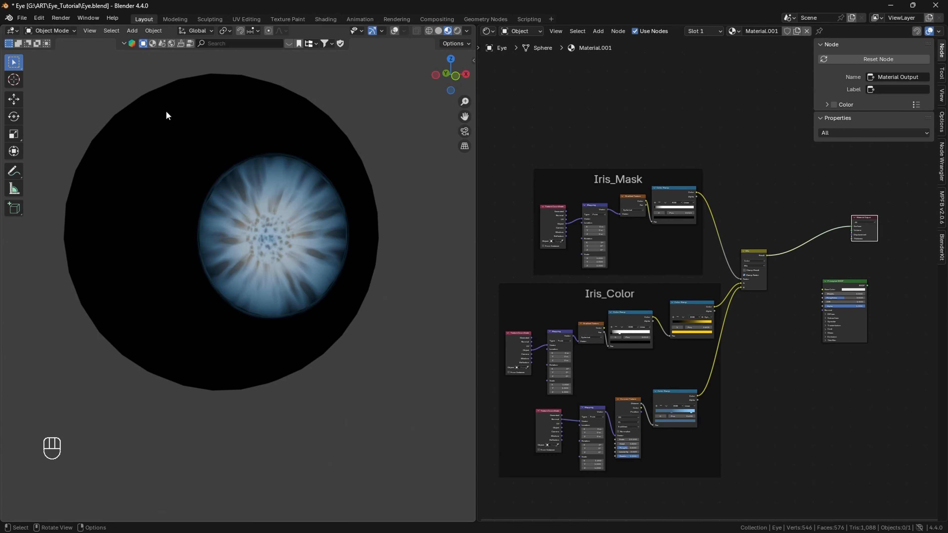
left_click(22, 18)
left_click(53, 82)
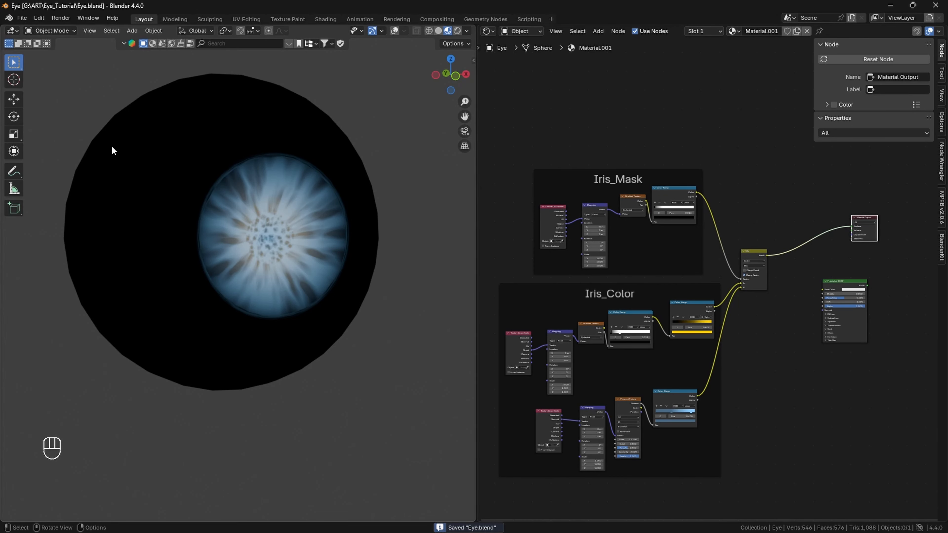
Step: Add a Gradient Texture node above the Iris_Mask frame and move the Material Output roughly level with it
middle_click_drag(736, 191, 723, 270)
key("g")
left_click(877, 178)
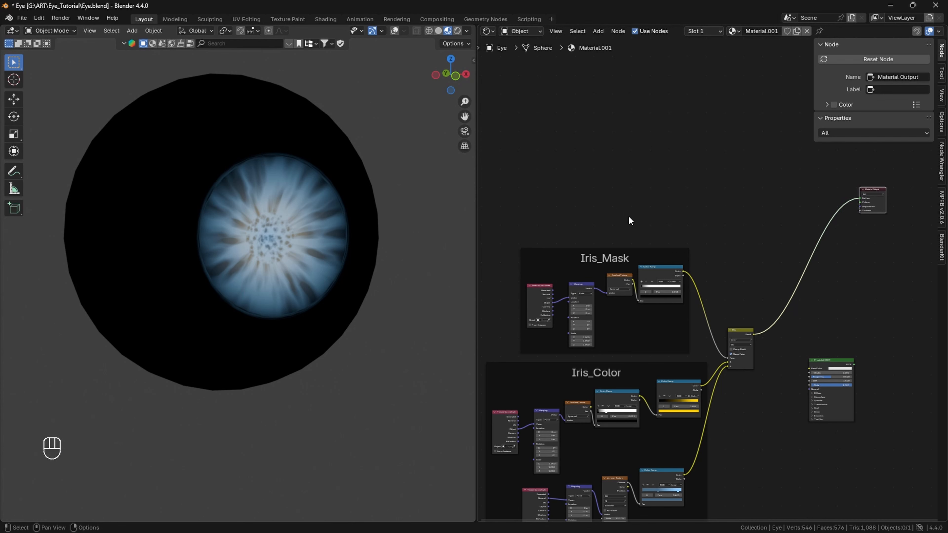
key("shift+a")
mouse_move(597, 258)
left_click(652, 319)
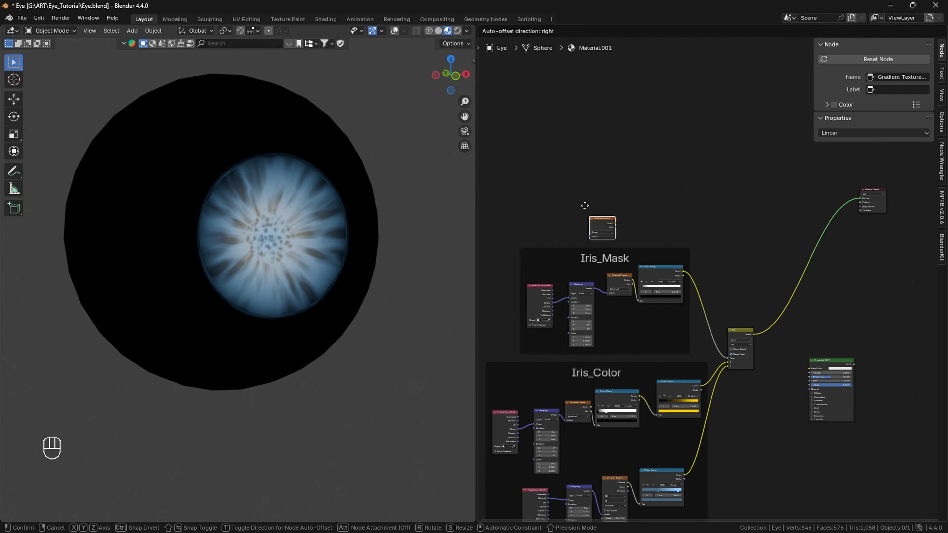
left_click(622, 203)
scroll(626, 199, "up", 7)
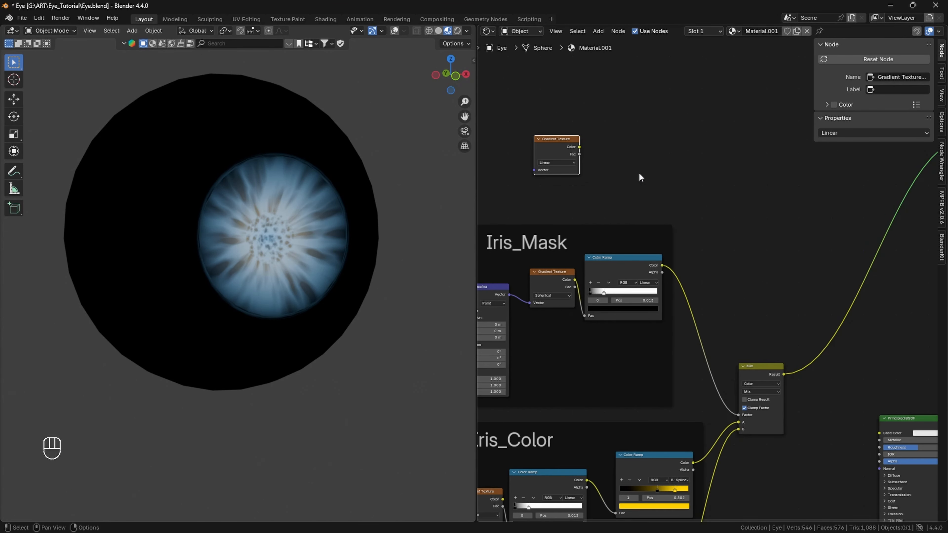
middle_click_drag(640, 175, 552, 271, "alt")
left_click_drag(900, 223, 818, 243)
middle_click_drag(569, 242, 632, 245, "alt")
left_click_drag(523, 246, 572, 246)
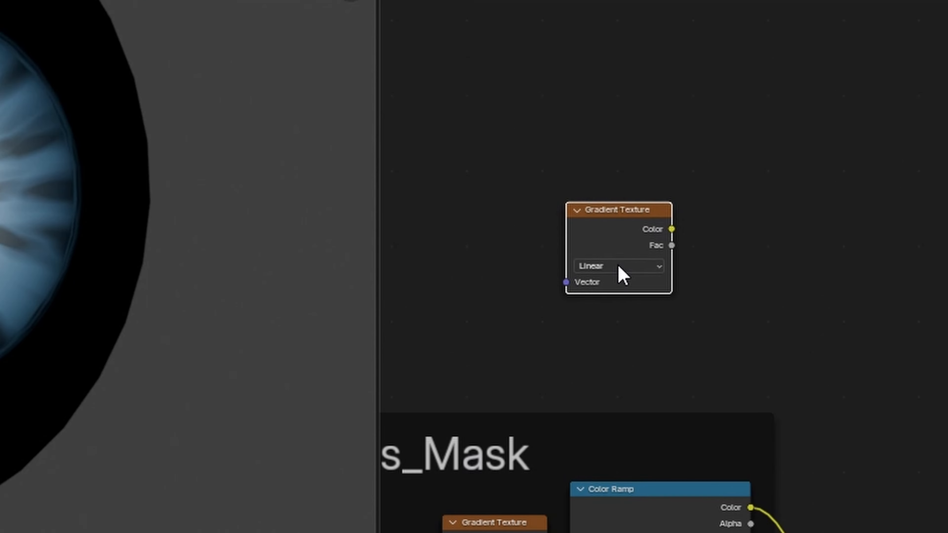
Step: Set the new Gradient Texture to Spherical and preview it directly through the Material Output
left_click(619, 266)
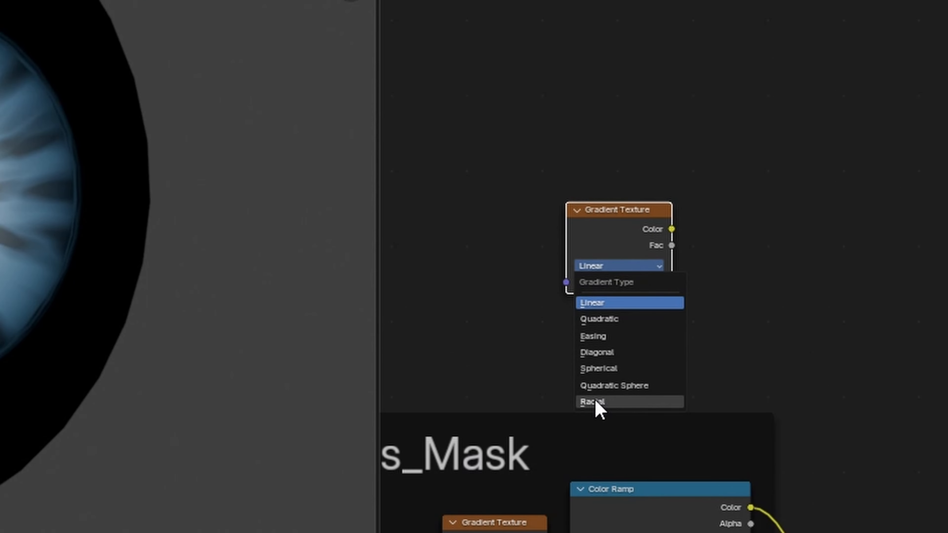
left_click(604, 369)
left_click_drag(624, 233, 650, 233)
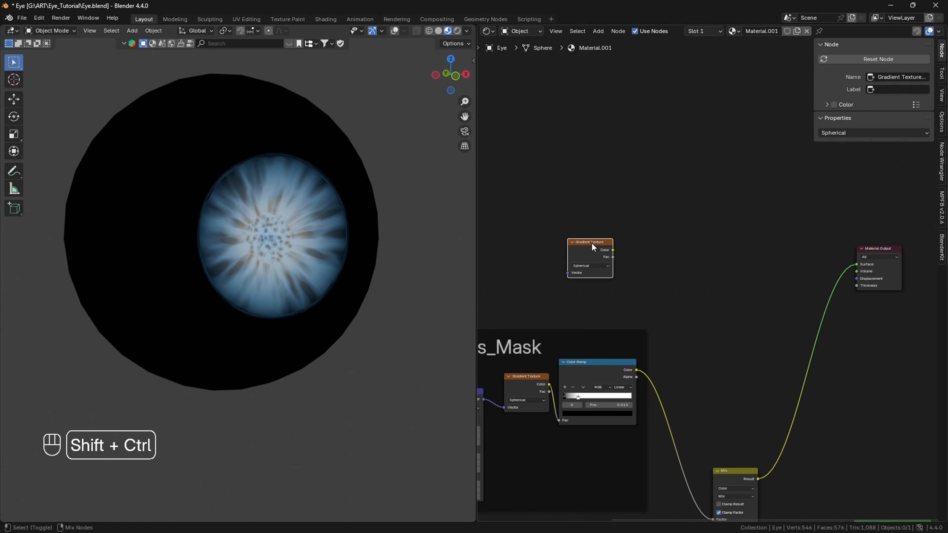
left_click(592, 247, "ctrl+shift")
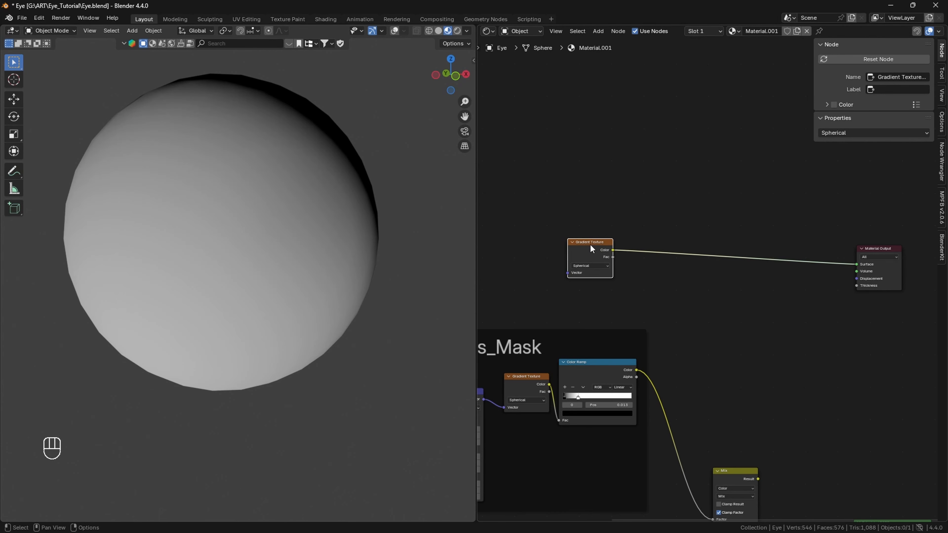
left_click_drag(589, 244, 630, 248)
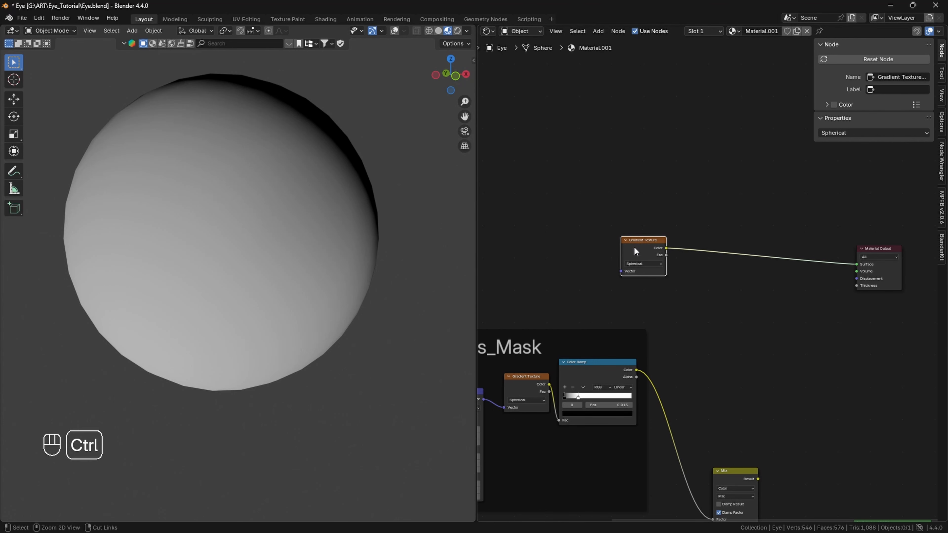
Step: Add Texture Coordinate and Mapping nodes to the spherical gradient and feed the mapping from the Object output
key("ctrl+t")
key("g")
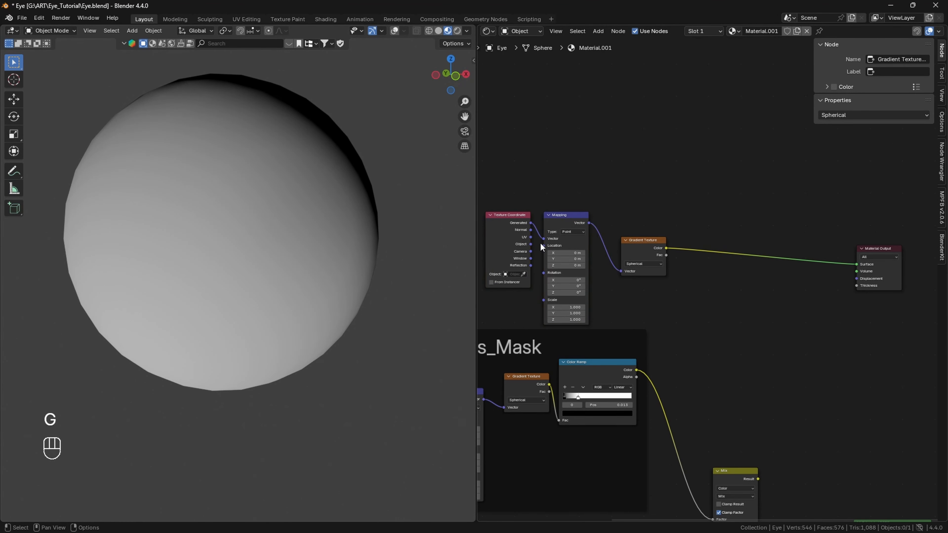
left_click_drag(531, 244, 543, 240)
left_click_drag(640, 245, 638, 236)
Step: Insert a Color Ramp between the new Gradient Texture and the Material Output
key("shift+a")
left_click(686, 182)
left_click(729, 210)
left_click(704, 224)
left_click_drag(704, 225, 706, 226)
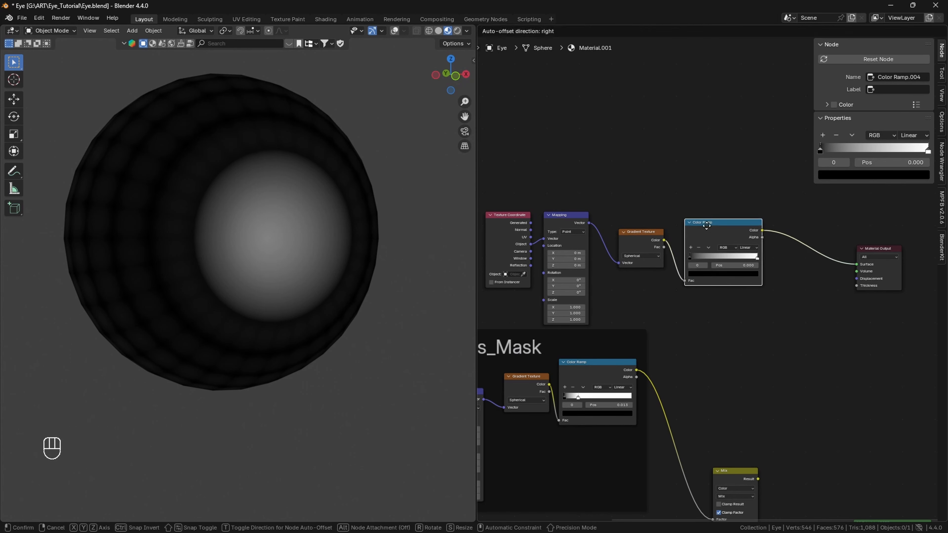
left_click(697, 226)
Step: Move the new Color Ramp's white stop to 0.036 and close up the spacing between the gradient and ramp nodes
left_click_drag(748, 258, 680, 273)
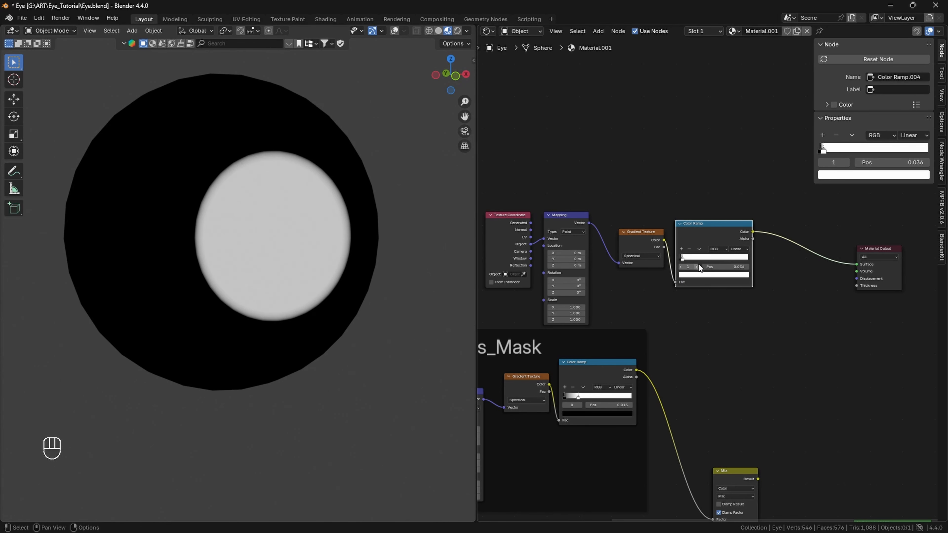
left_click_drag(639, 239, 623, 240)
left_click_drag(699, 238, 681, 238)
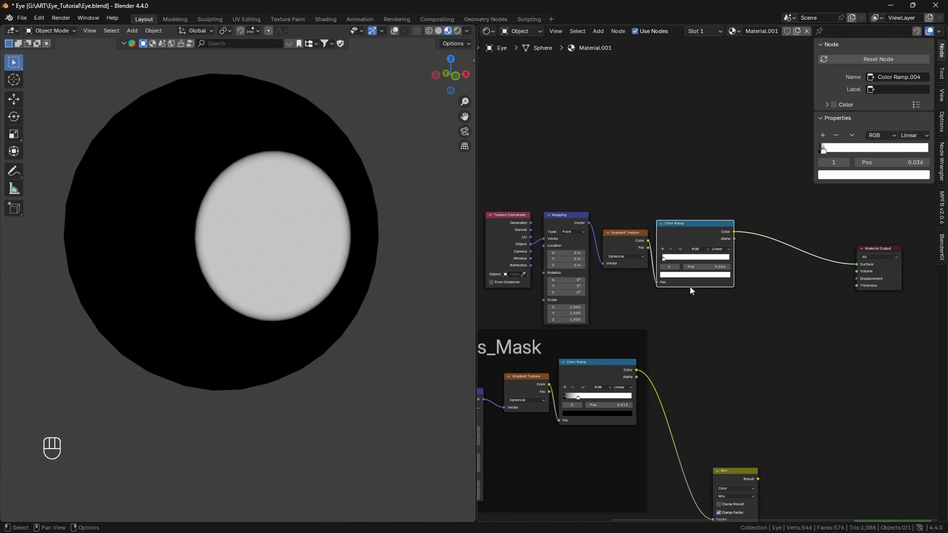
Step: Shift the whole new gradient chain away from the Material Output to make room for another node
left_click_drag(496, 185, 681, 268)
key("g")
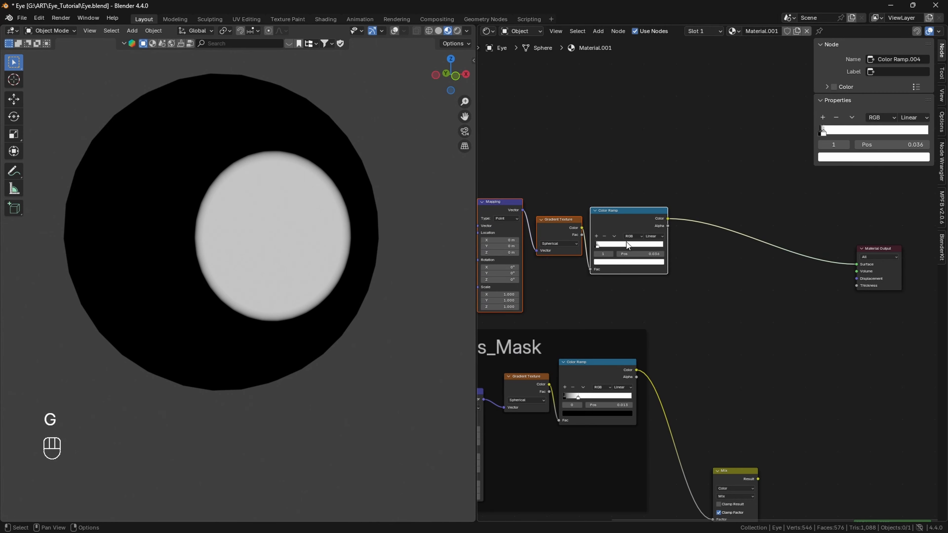
left_click_drag(477, 163, 394, 201)
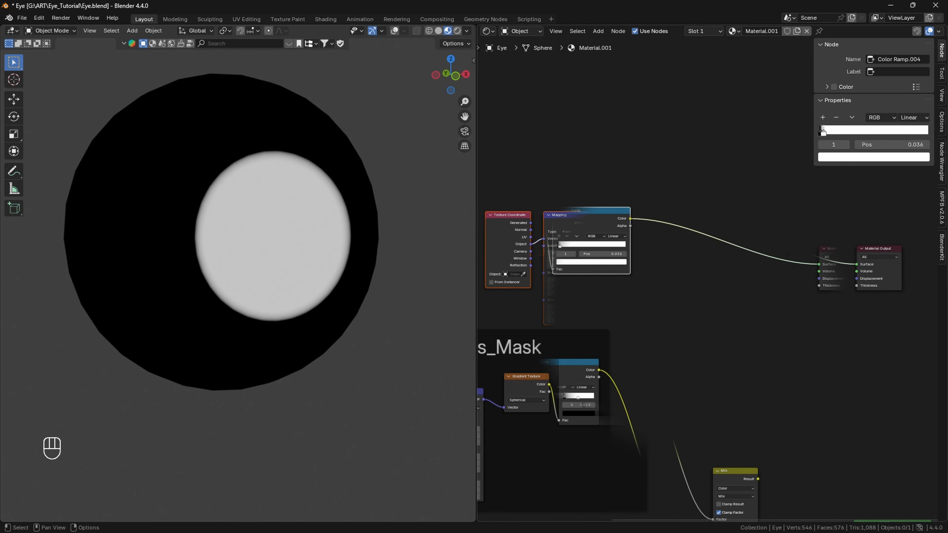
key("g")
left_click(617, 238)
Step: Insert an Invert Color node between the new Color Ramp and the Material Output
key("shift+a")
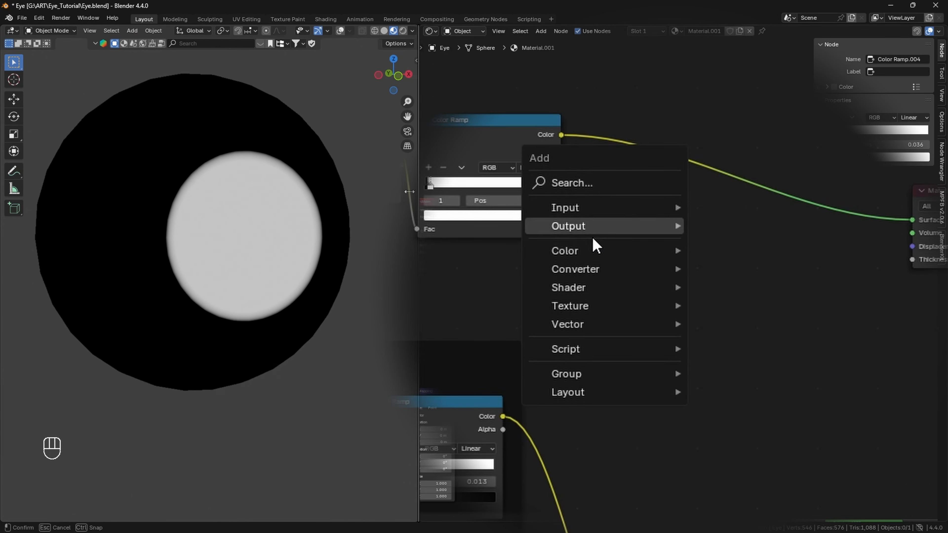
mouse_move(557, 250)
left_click(734, 304)
left_click(653, 227)
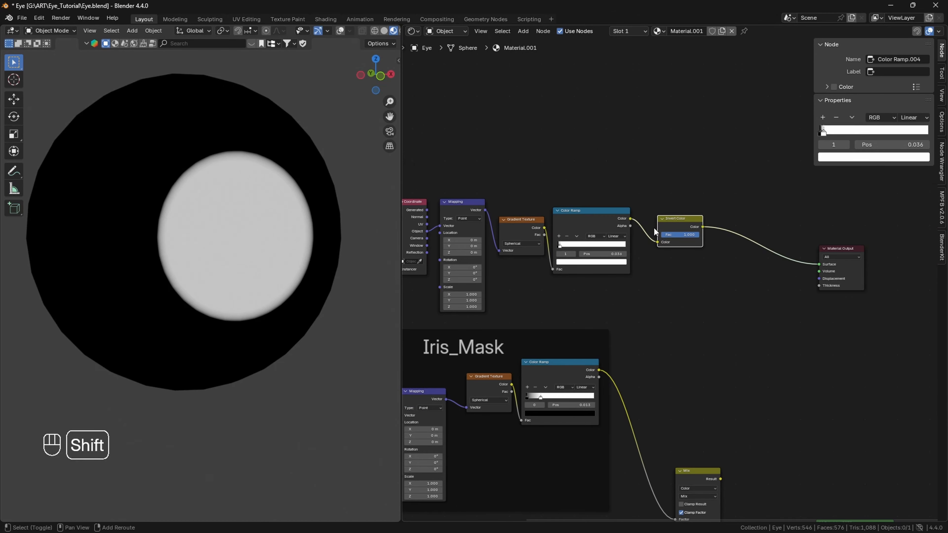
key("shift+a")
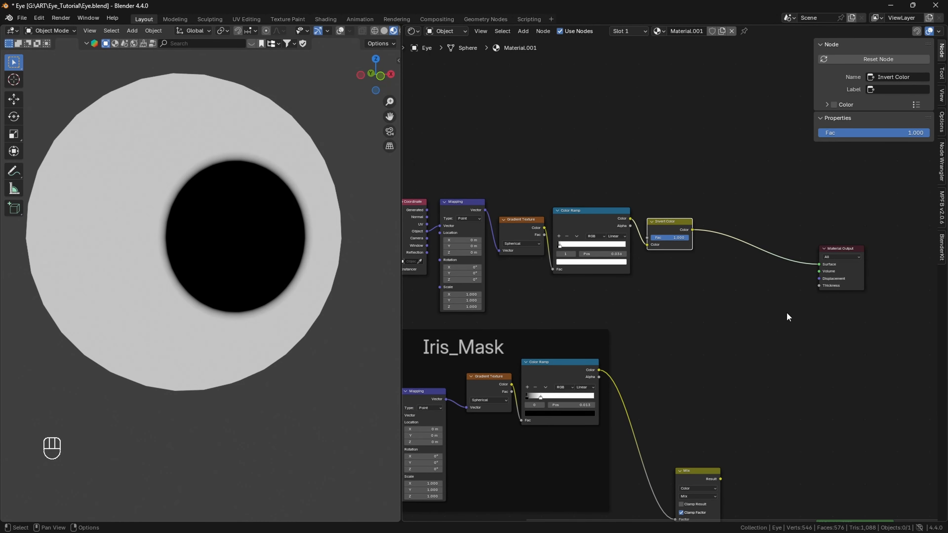
Step: Move the inverted gradient chain farther from the Material Output and raise the iris Mix node slightly
left_click_drag(712, 471, 717, 462)
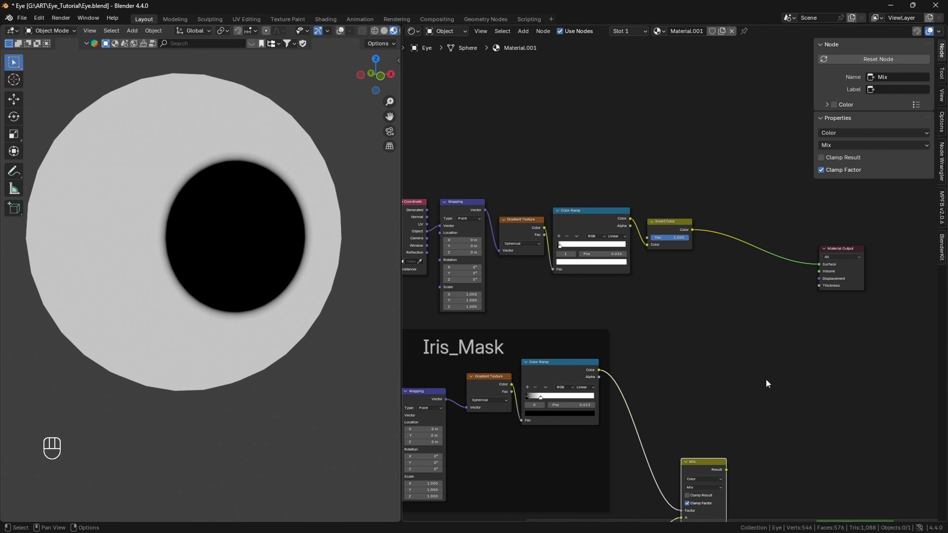
scroll(765, 378, "down", 4)
left_click_drag(452, 189, 636, 283)
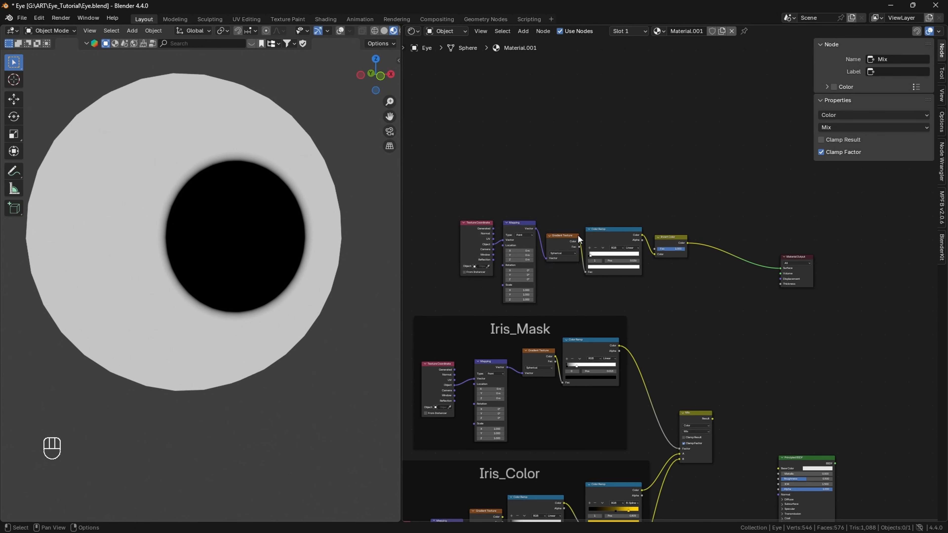
key("g")
left_click(613, 272)
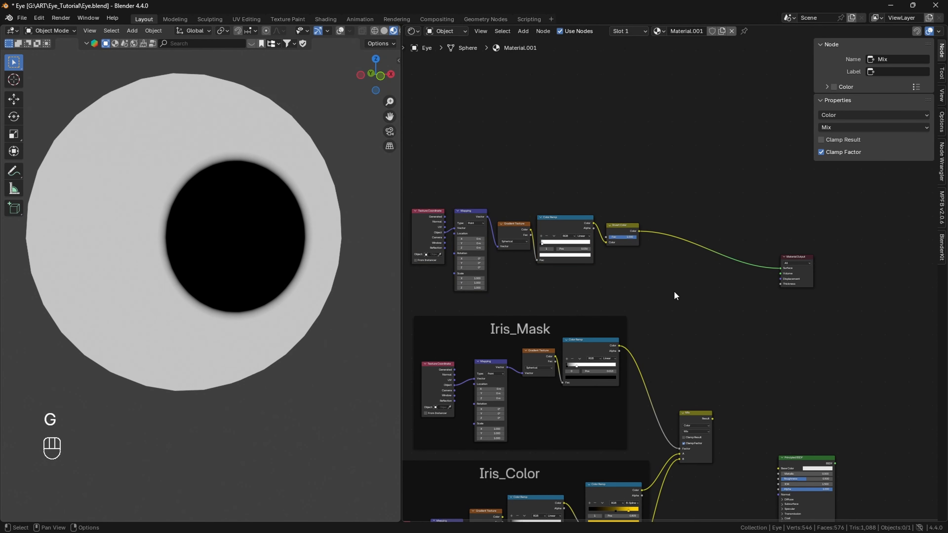
left_click_drag(703, 412, 710, 398)
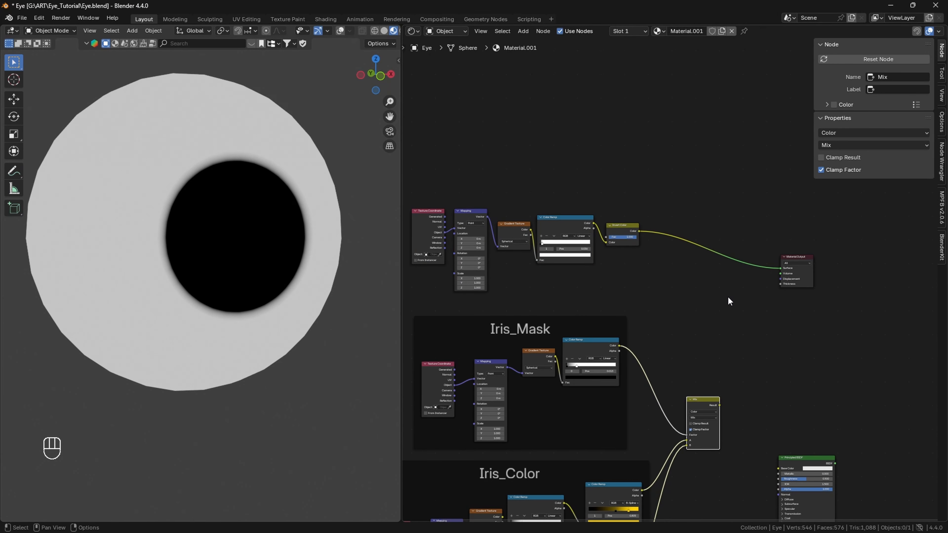
Step: Insert a Mix Color node between the Invert Color node and the Material Output, with its blending mode set to Add
scroll(582, 278, "up", 2)
scroll(728, 341, "down", 5)
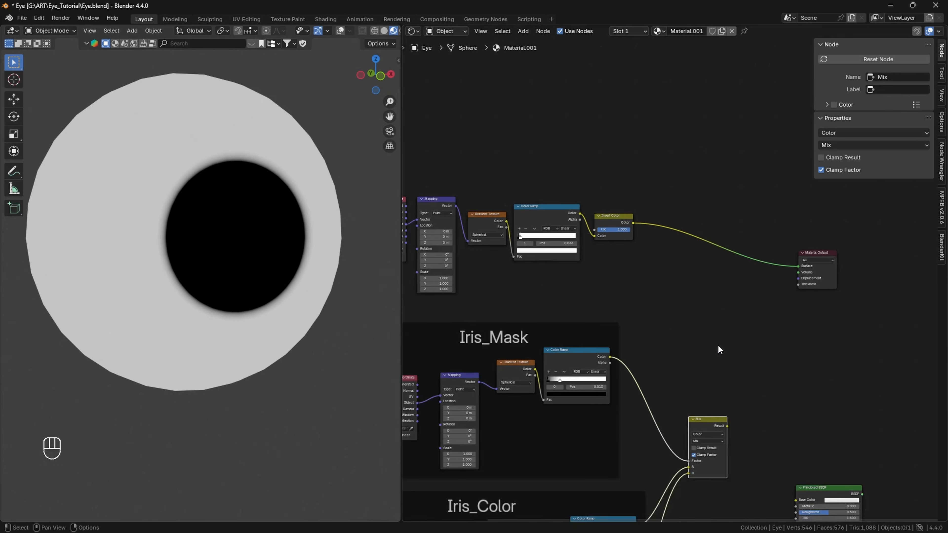
left_click_drag(726, 347, 710, 289, "alt")
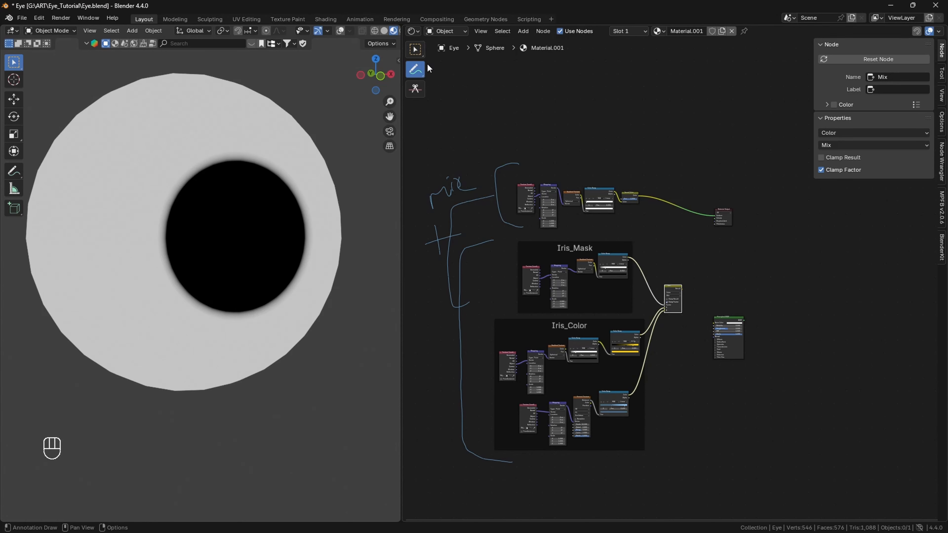
scroll(688, 211, "up", 4)
middle_click_drag(705, 228, 669, 303)
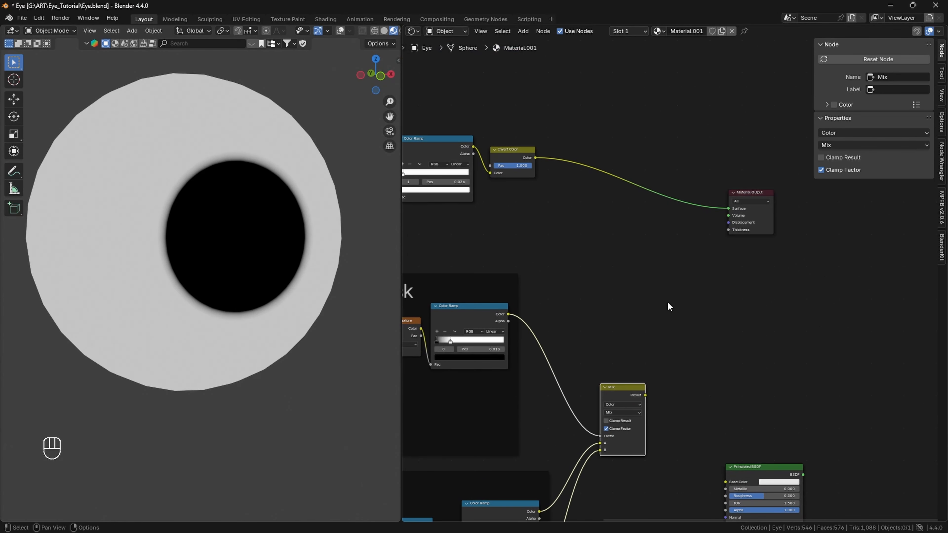
key("shift+a")
mouse_move(640, 257)
left_click(686, 305)
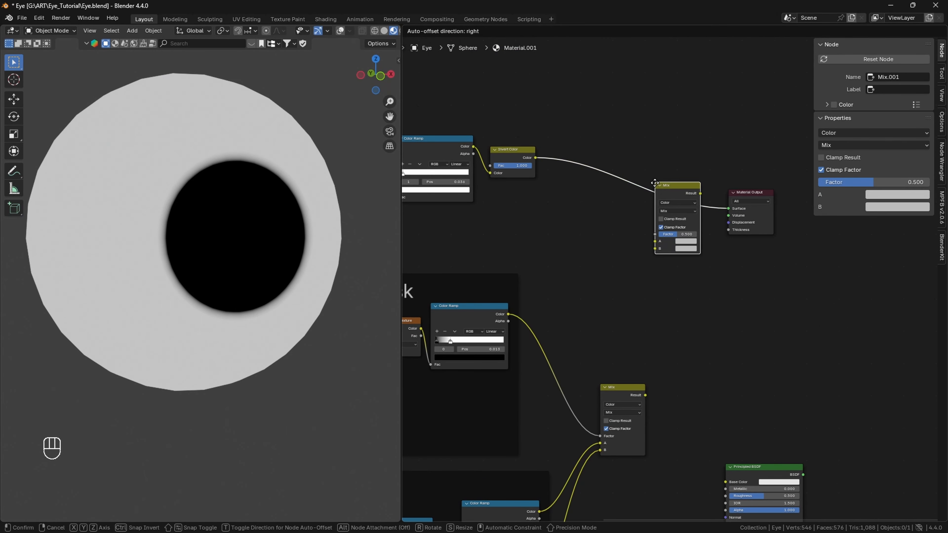
left_click(677, 227)
left_click(673, 228)
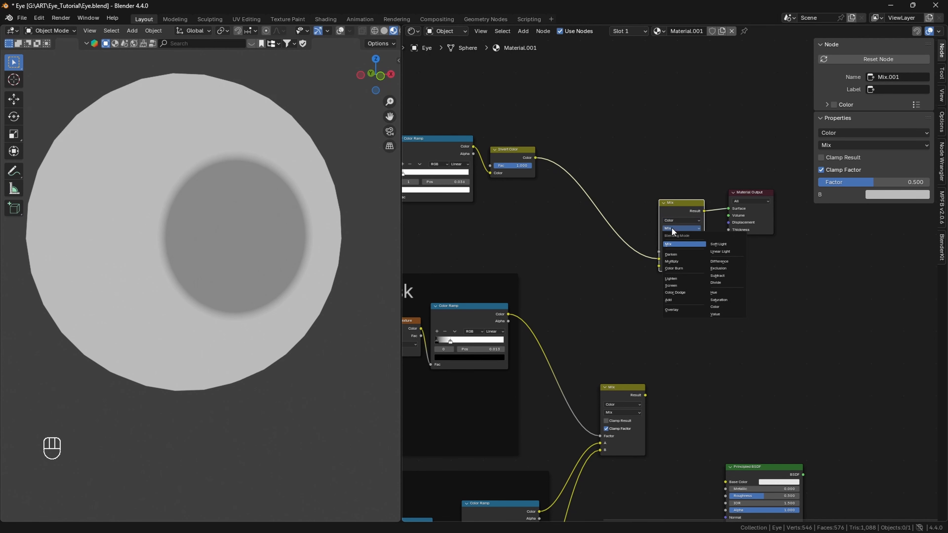
left_click(672, 300)
Step: Feed the iris Mix result into the Add node's B input and set the Add node's Factor to 1.000
left_click_drag(645, 397, 639, 392)
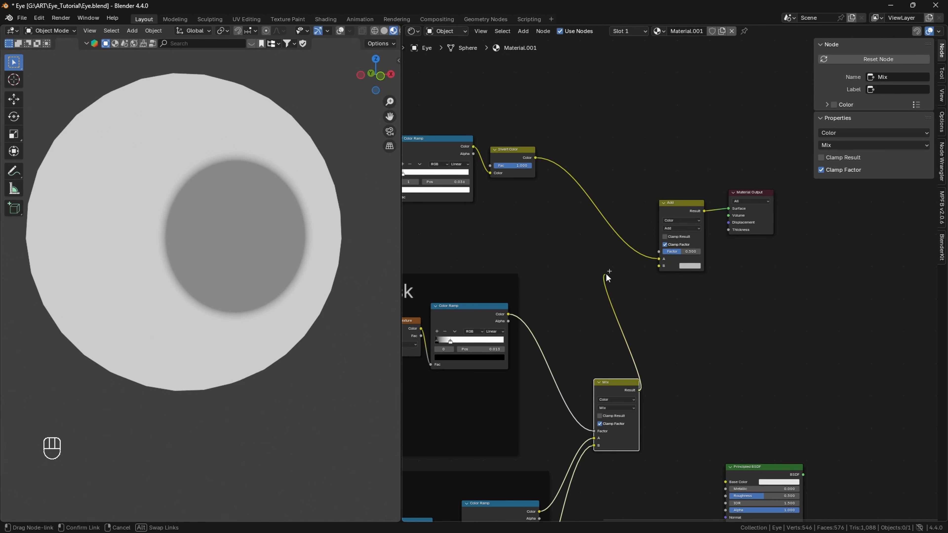
left_click_drag(658, 269, 707, 269)
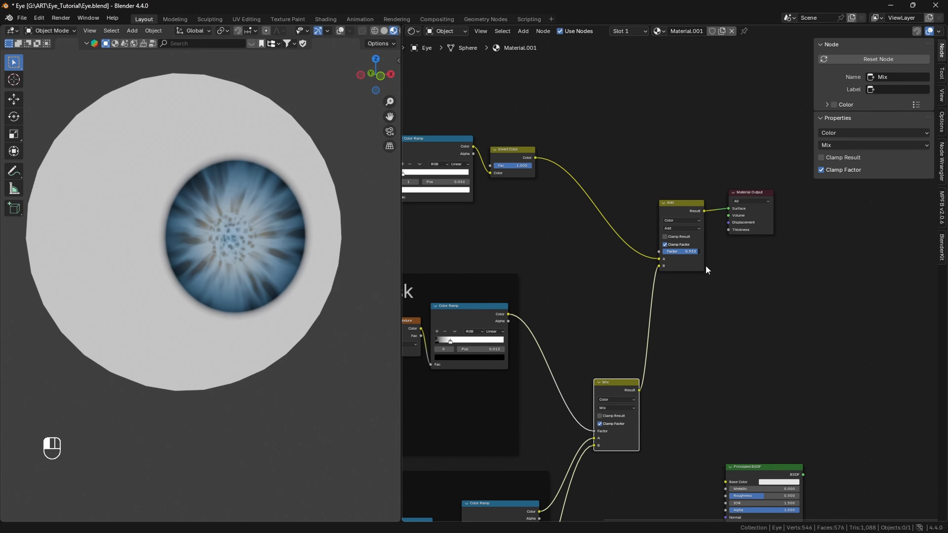
mouse_move(375, 74)
left_mouse_down()
mouse_move(332, 83)
mouse_move(398, 85)
mouse_move(332, 78)
mouse_move(383, 90)
left_mouse_up()
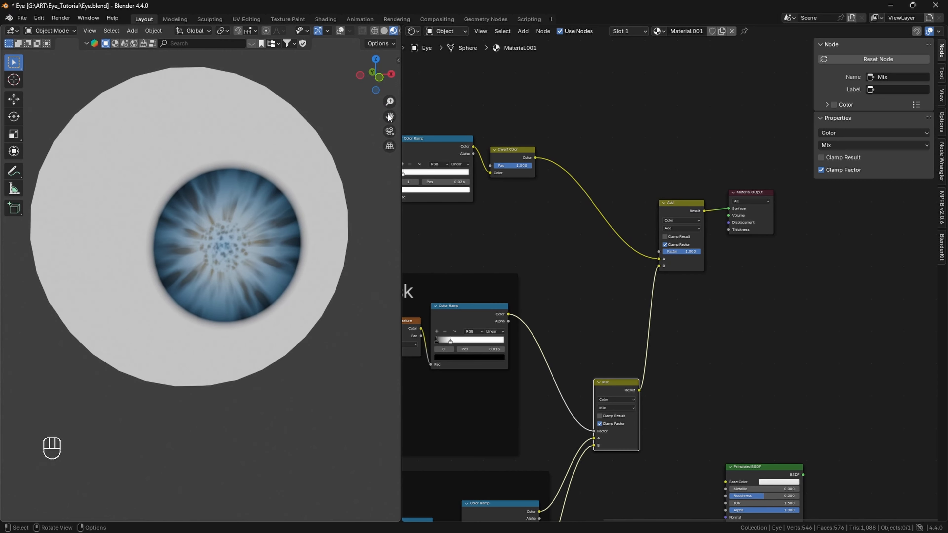
Step: Add an empty layout frame just above the inverted gradient chain
scroll(517, 225, "down", 3)
left_click_drag(527, 239, 557, 256, "alt")
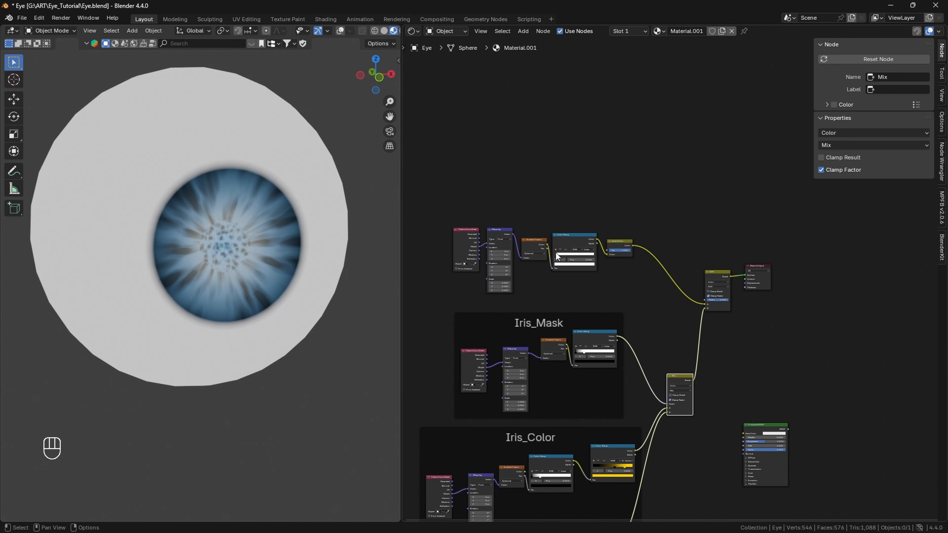
left_click_drag(444, 204, 637, 293)
key("shift+a")
mouse_move(479, 306)
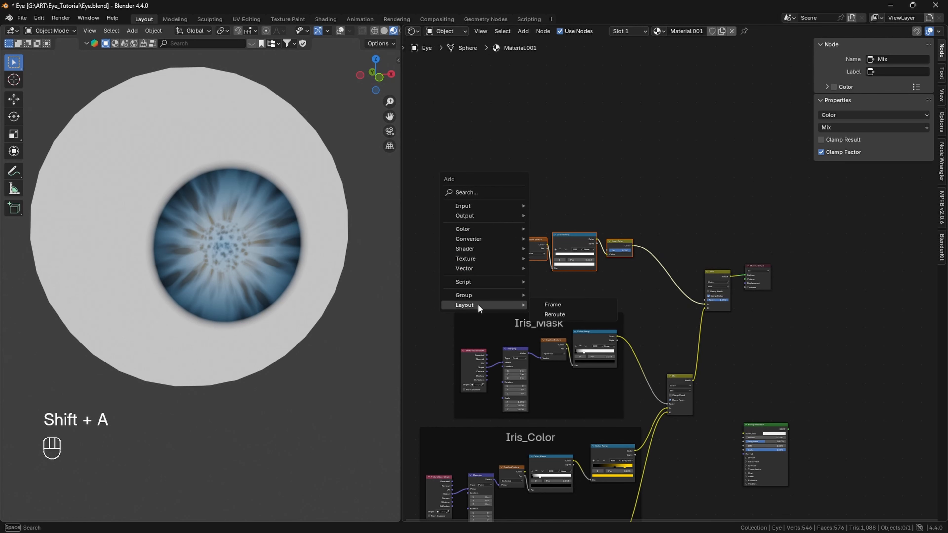
left_click(557, 305)
left_click(464, 196)
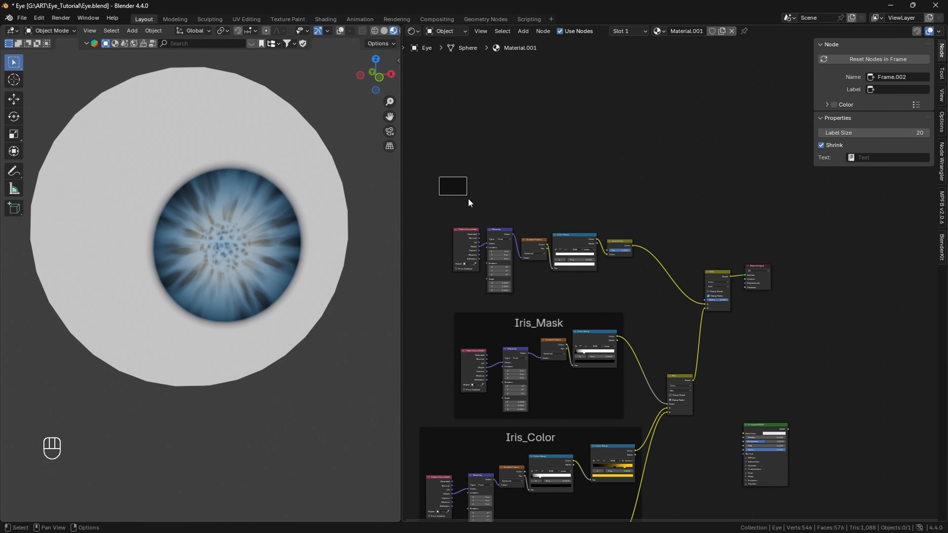
Step: Move the inverted gradient chain into the new frame and shift its nodes up together to tighten the layout
left_click_drag(469, 201, 623, 290)
key("g")
left_click(573, 263)
left_click(572, 239)
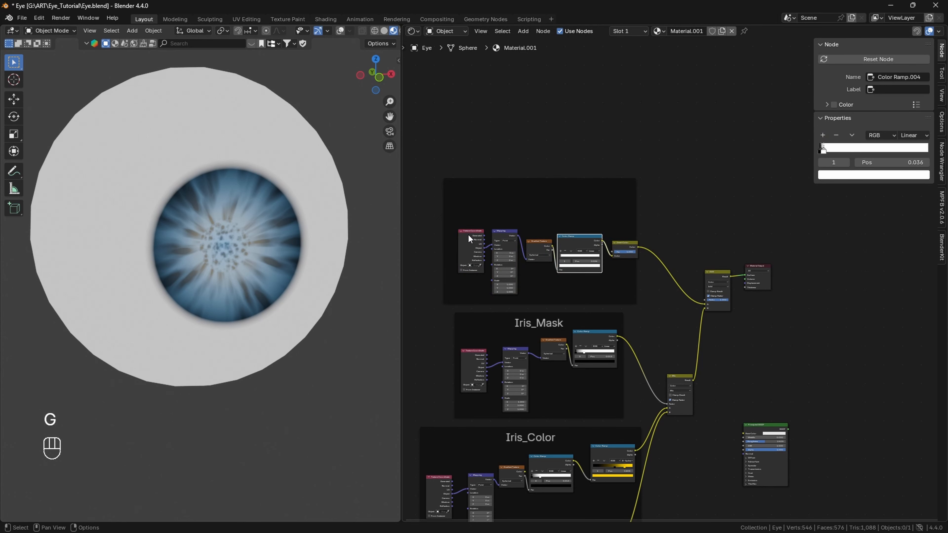
key("b")
left_click_drag(464, 223, 574, 273)
key("g")
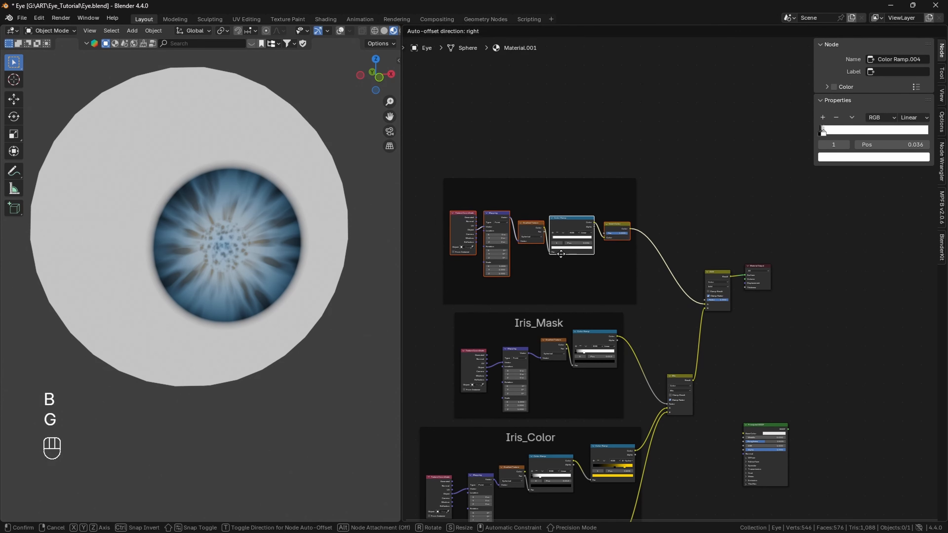
left_click(527, 222)
Step: Label the frame around the inverted gradient chain Sclera and set its label size to 60
scroll(578, 290, "up", 4)
middle_click_drag(579, 290, 618, 354)
left_click(565, 237)
left_click_drag(565, 237, 569, 241)
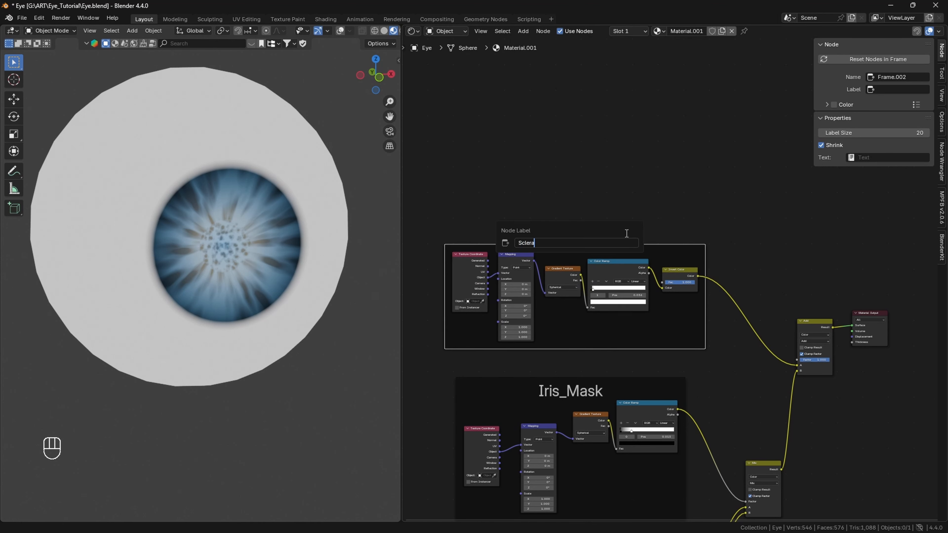
key("Return")
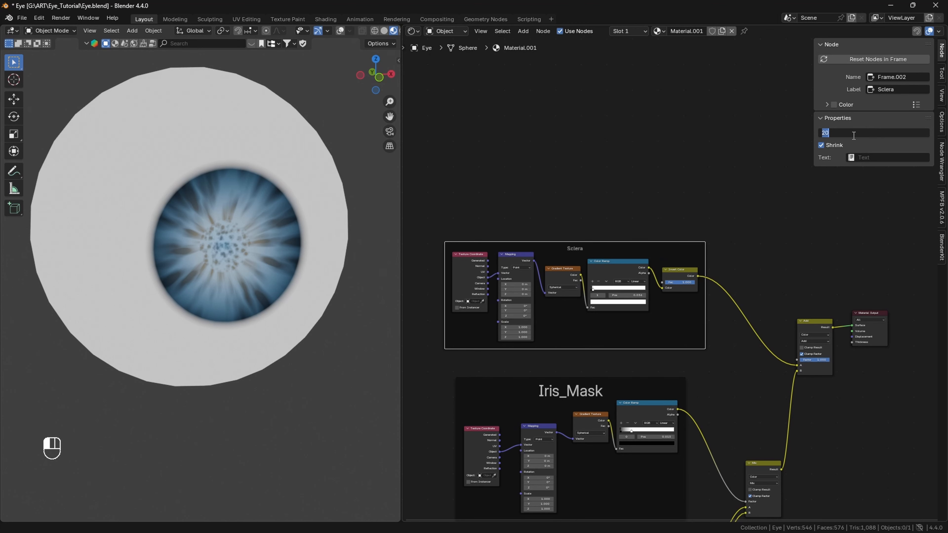
key("Return")
left_click_drag(644, 242, 647, 253)
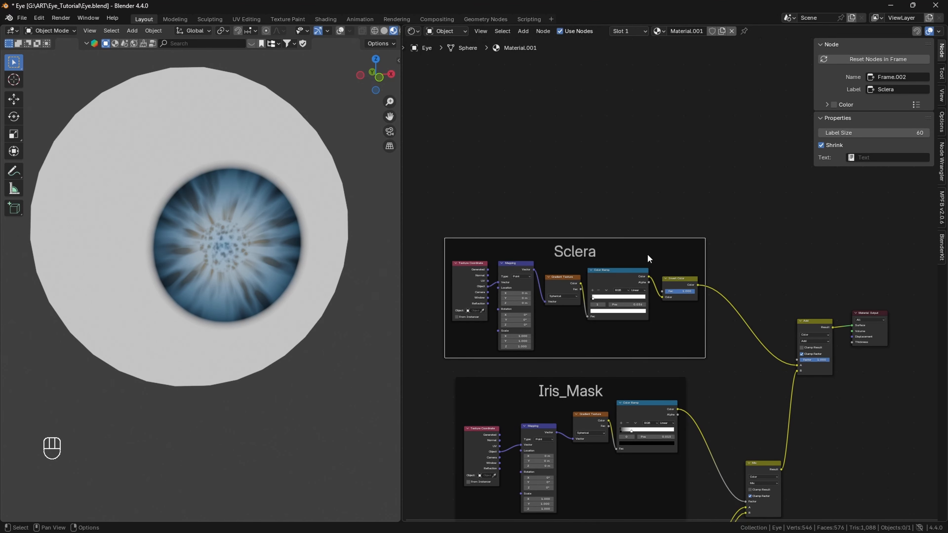
Step: Move the Material Output farther from the Add node and save the file
left_click(869, 317)
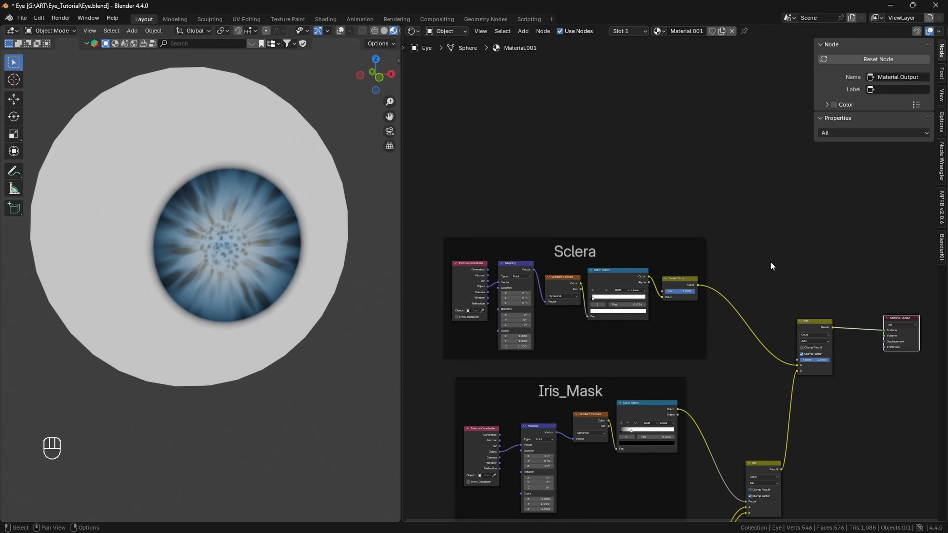
left_click_drag(770, 260, 750, 193, "alt")
scroll(736, 241, "down", 3)
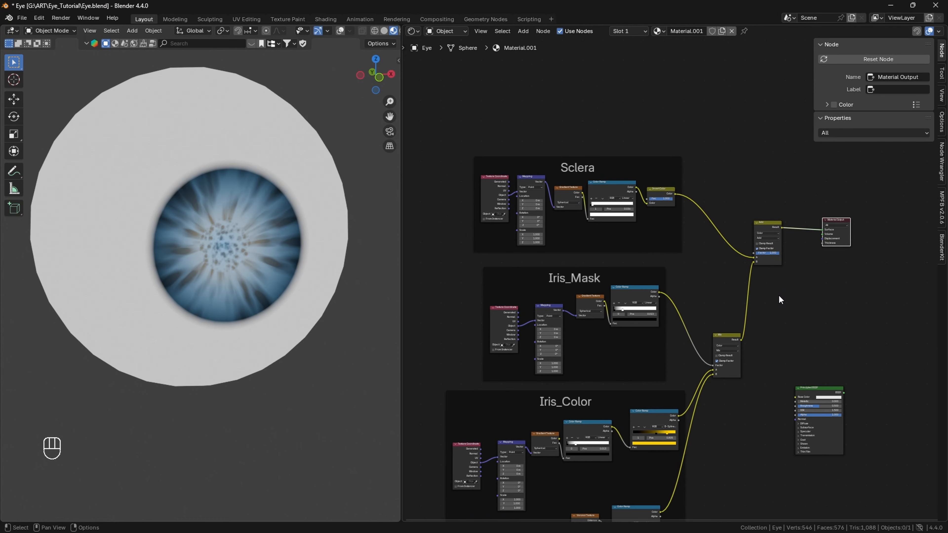
left_click_drag(785, 273, 748, 239, "alt")
left_click(779, 271)
left_click_drag(765, 283, 772, 231, "alt")
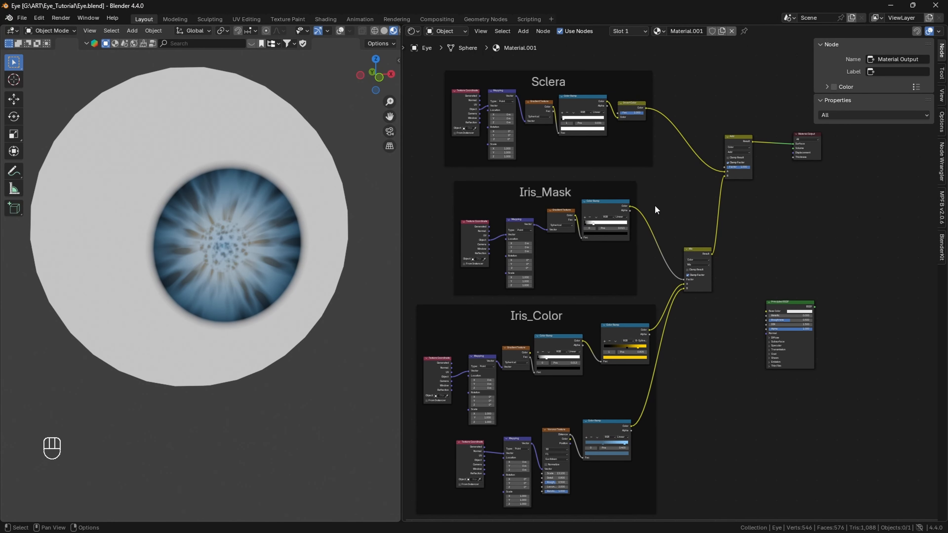
Step: Raise the Material Output above the level of the Sclera frame to make room for another node chain
scroll(655, 205, "down", 1)
left_click_drag(703, 79, 680, 284, "alt")
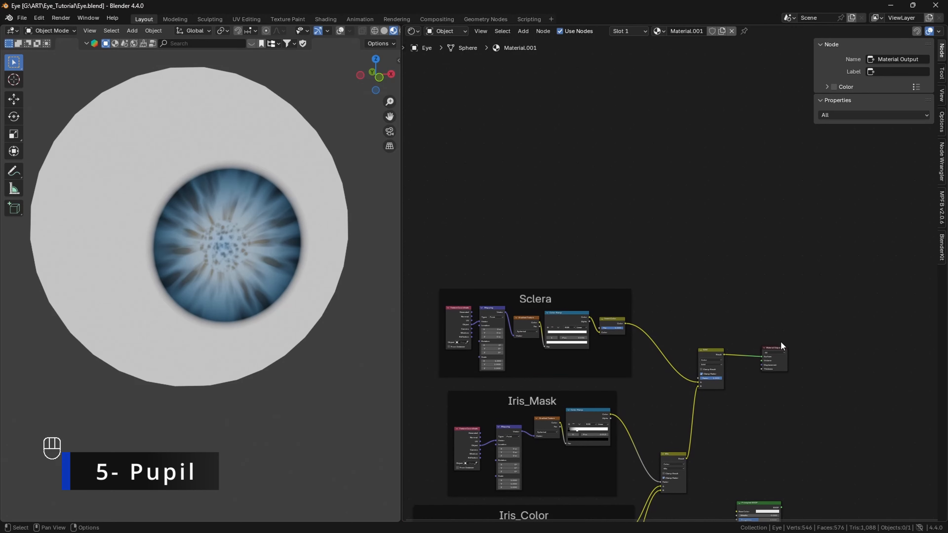
left_click_drag(781, 341, 798, 241)
scroll(640, 237, "up", 2)
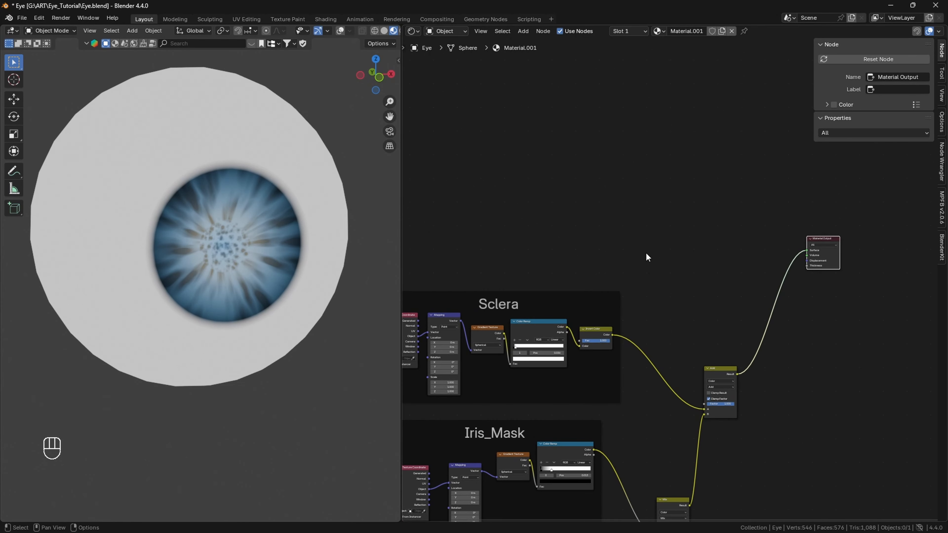
left_click_drag(647, 257, 690, 309, "alt")
Step: Add a Gradient Texture above the Sclera frame and set its type to Spherical
key("shift+a")
mouse_move(567, 320)
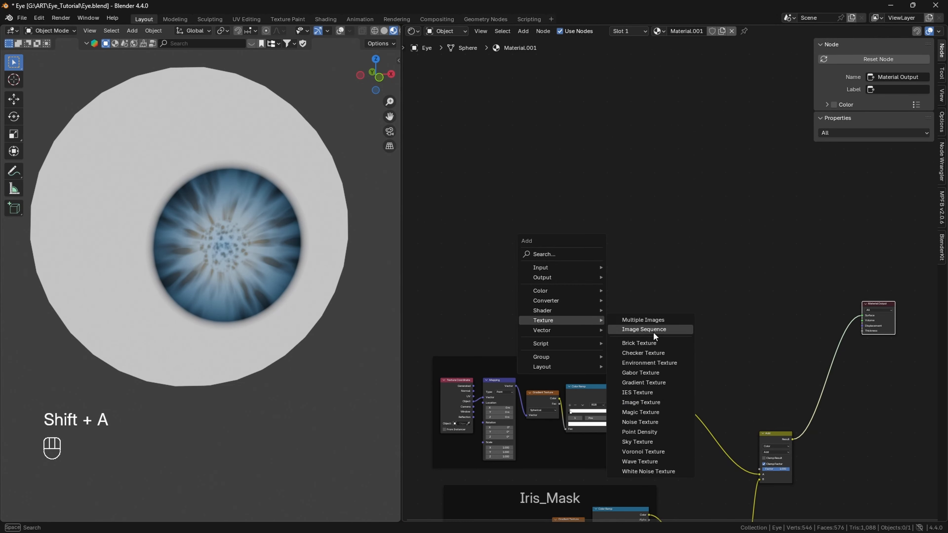
left_click(643, 382)
scroll(612, 314, "up", 3)
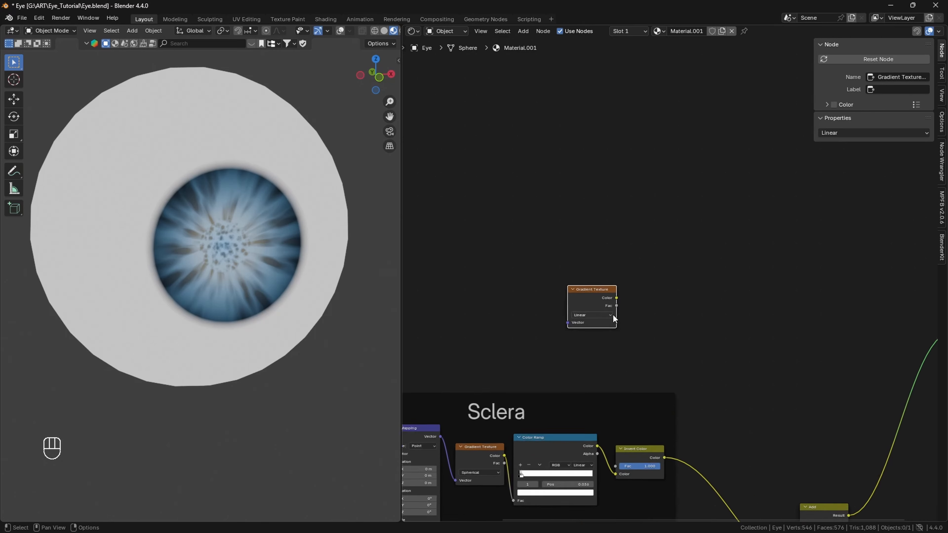
left_click(626, 304)
left_click(625, 329)
left_click(620, 385)
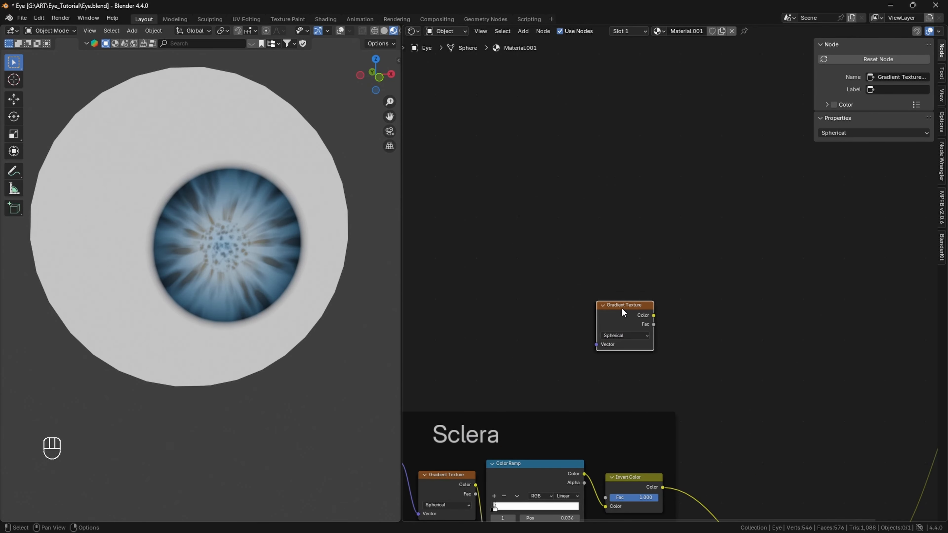
Step: Give the new Gradient Texture a Mapping and Texture Coordinate setup using Object coordinates, and preview the gradient on the eye
key("ctrl+t")
key("g")
left_click(520, 249)
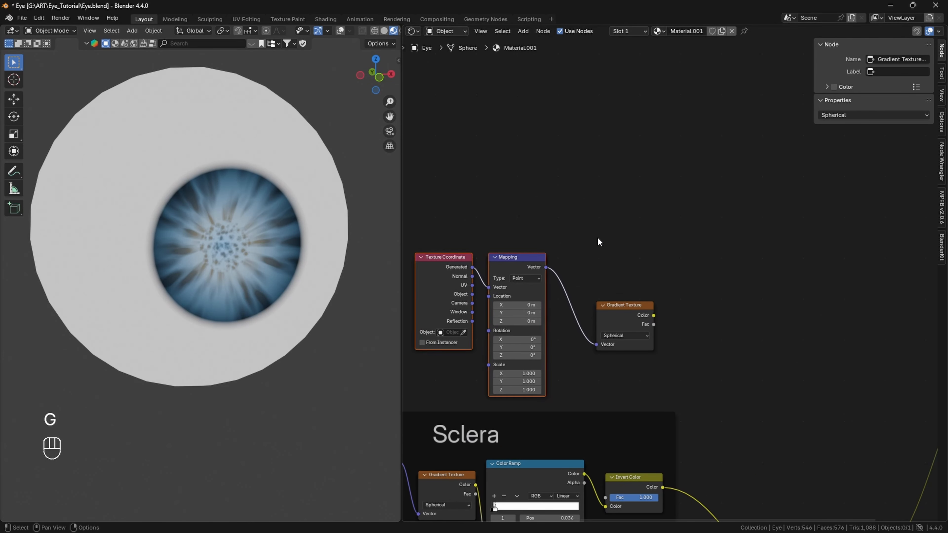
left_click(644, 315, "ctrl+shift")
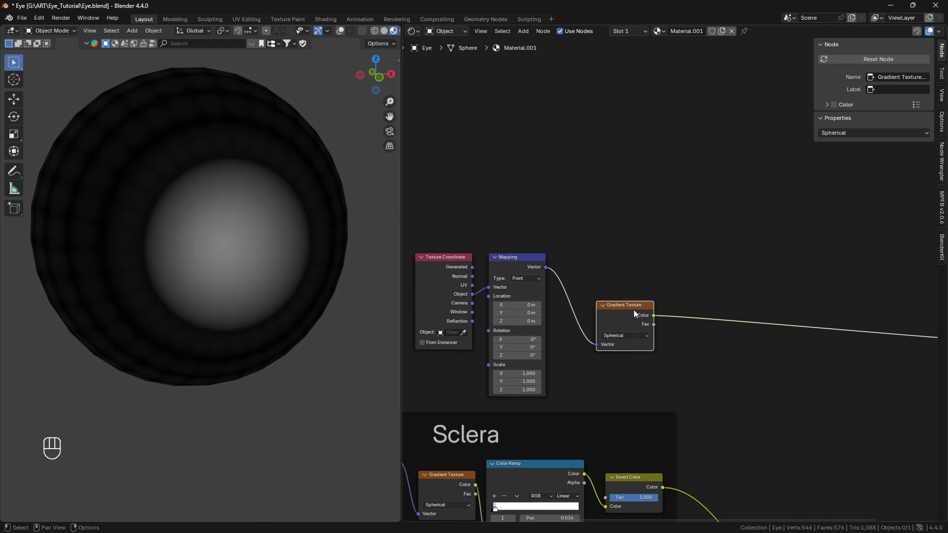
Step: Insert a Color Ramp between the new spherical Gradient Texture and the Material Output
scroll(691, 267, "down", 5)
scroll(740, 292, "up", 6)
left_click_drag(608, 257, 653, 272, "alt")
left_click_drag(677, 319, 668, 315)
left_click_drag(705, 276, 653, 293, "alt")
key("shift+a")
left_click(616, 230)
type("c")
left_click(676, 246)
left_click(657, 297)
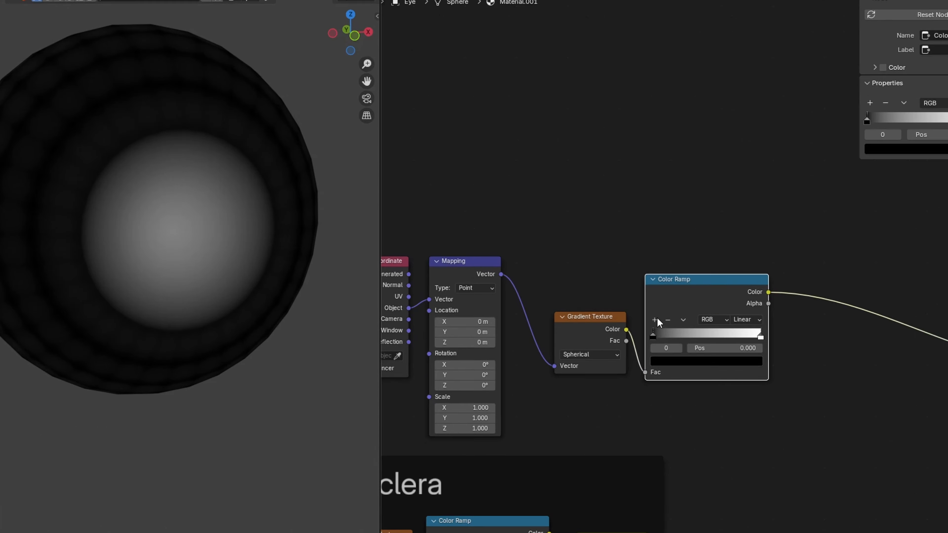
Step: Adjust the pupil Color Ramp to run from white to black, with the white stop at 0.157 and the black stop close beside it
left_click_drag(653, 335, 671, 336)
left_click_drag(761, 336, 708, 344)
left_click_drag(803, 340, 745, 338)
left_click(747, 336)
mouse_move(834, 356)
left_mouse_down()
mouse_move(867, 358)
mouse_move(852, 358)
left_mouse_up()
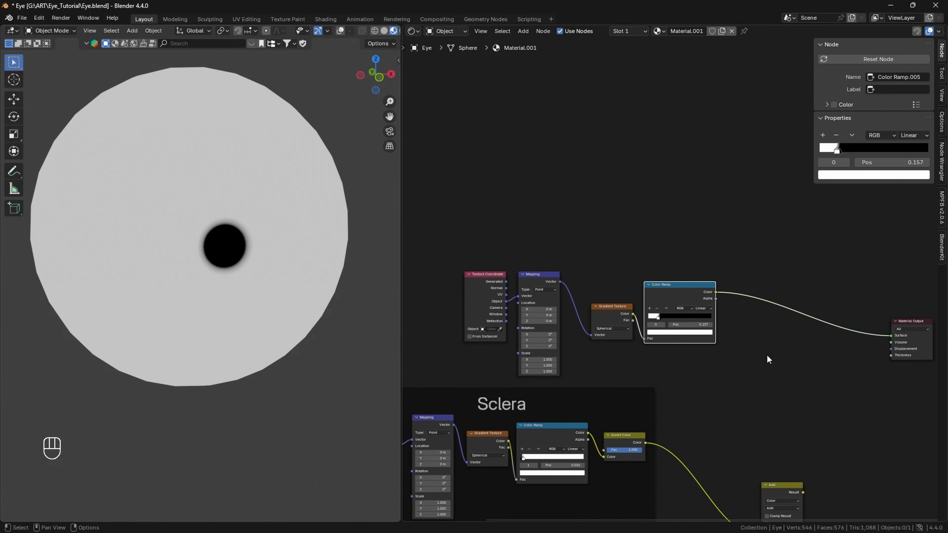
Step: Duplicate the Add mix node, insert the copy between the pupil Color Ramp and the Material Output, and set its blend mode to Multiply
left_click_drag(784, 365, 708, 351, "alt")
left_click_drag(745, 386, 701, 359, "alt")
left_click_drag(675, 443, 677, 438)
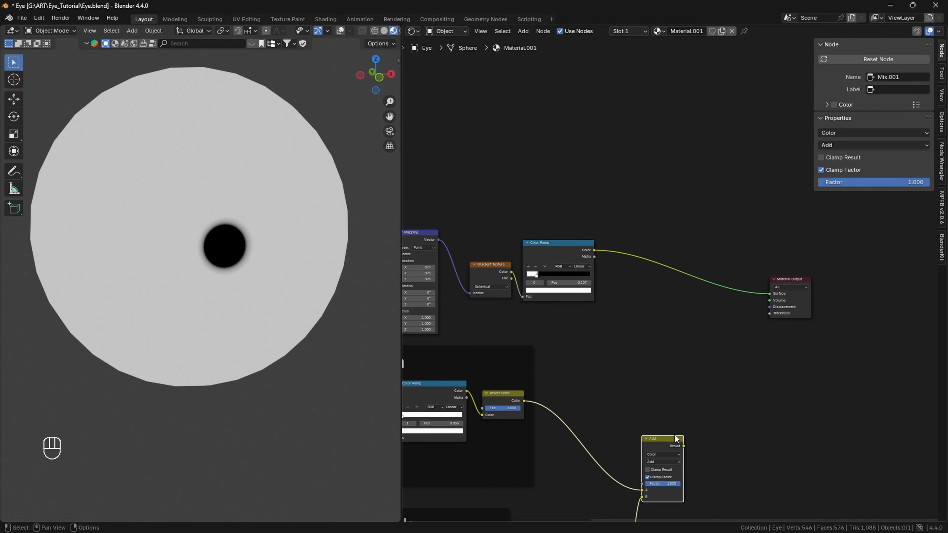
key("shift+d")
left_click(730, 341)
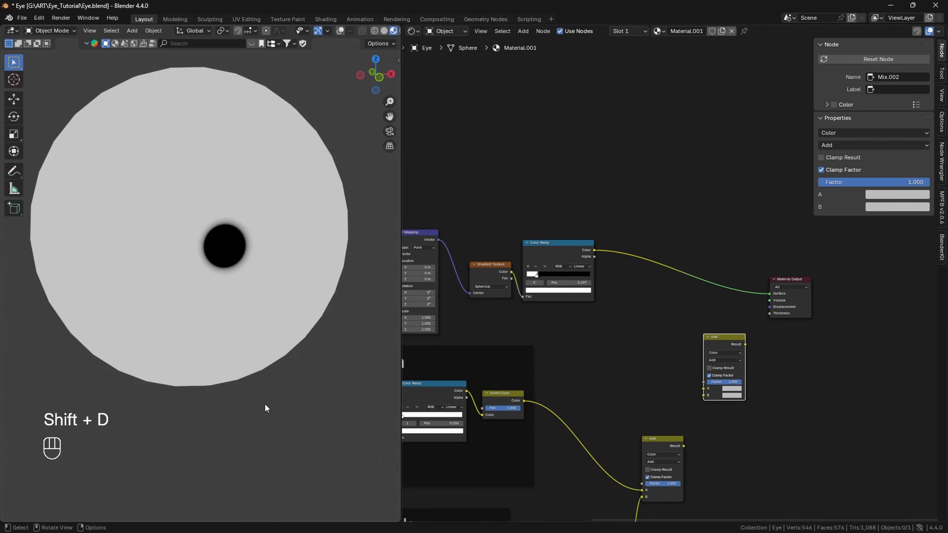
left_click_drag(720, 340, 728, 281)
left_click(726, 300)
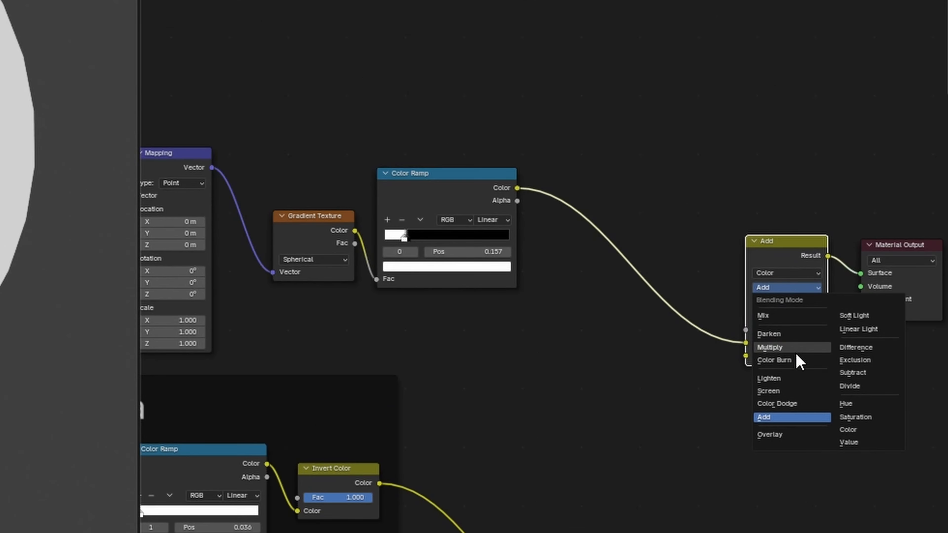
left_click(785, 348)
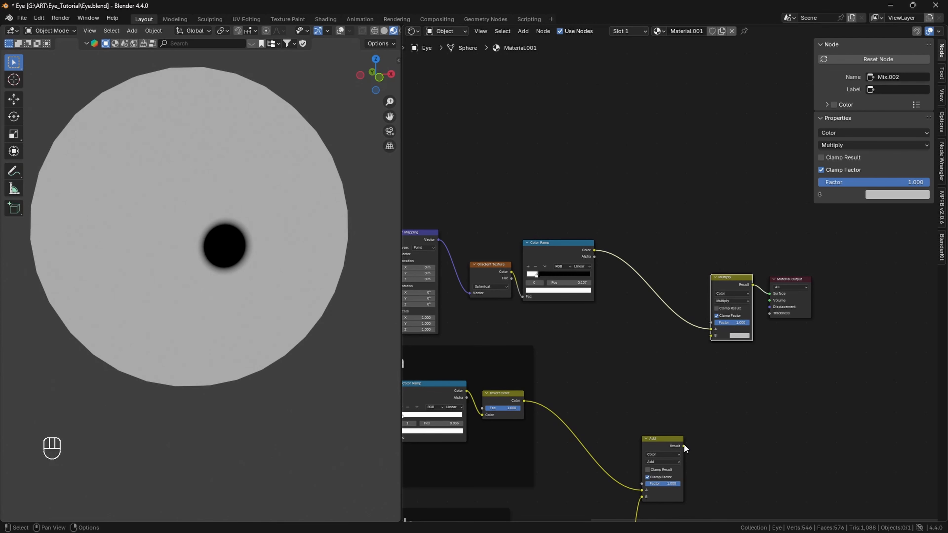
Step: Connect the result of the iris and sclera Add node to the B input of the Multiply node
scroll(689, 405, "down", 5)
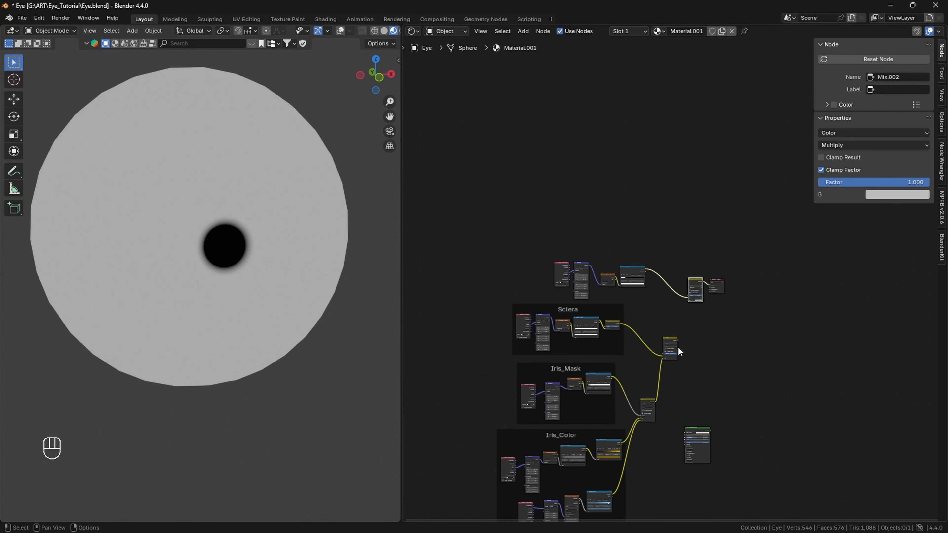
scroll(679, 348, "up", 5)
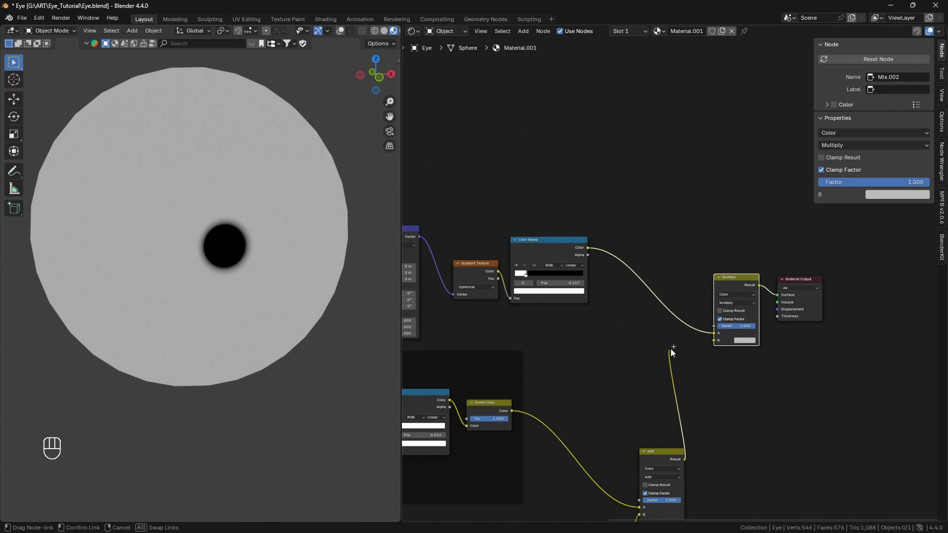
left_click_drag(671, 350, 714, 340)
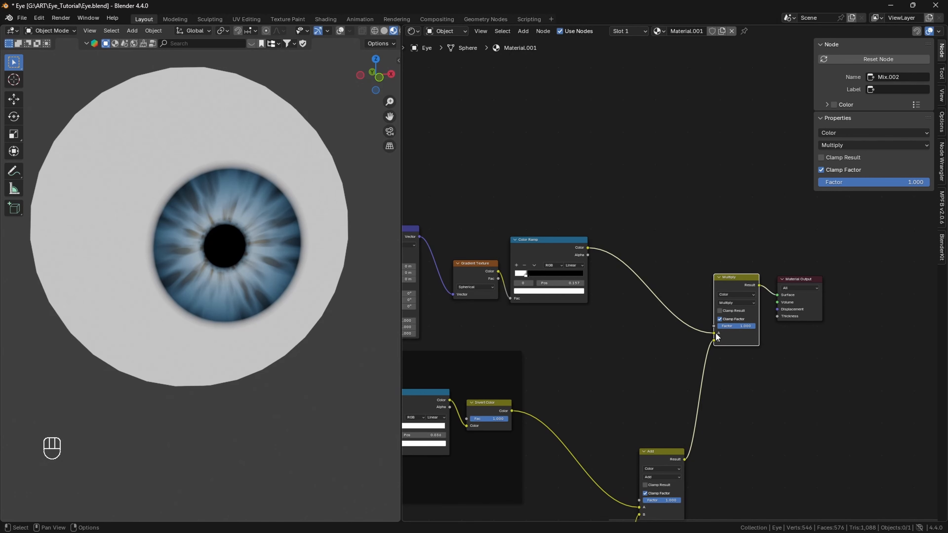
scroll(314, 164, "up", 5)
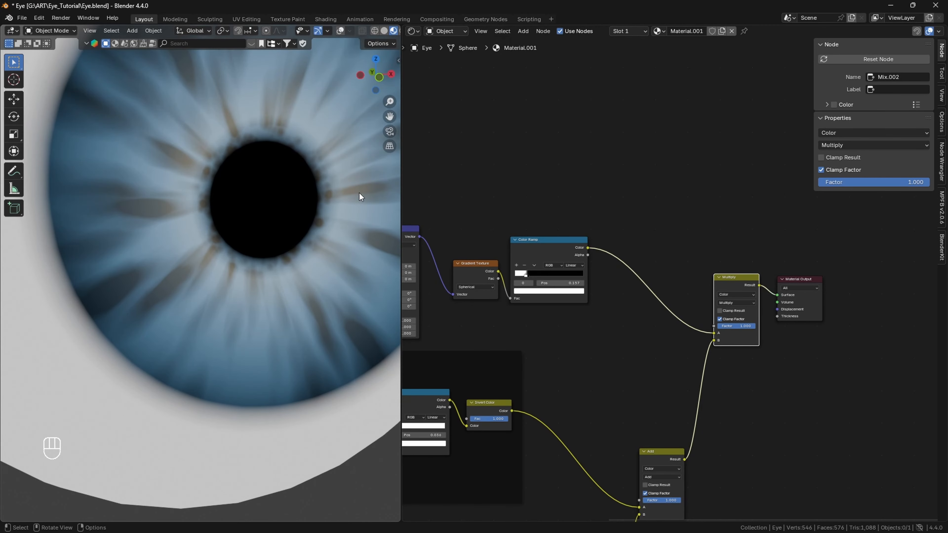
left_click_drag(480, 212, 602, 212, "alt")
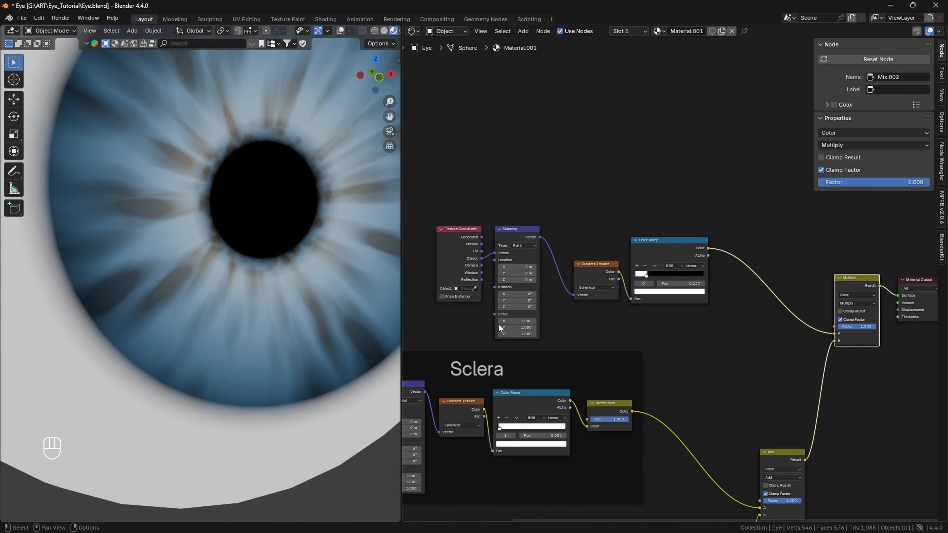
left_click_drag(548, 192, 486, 215, "alt")
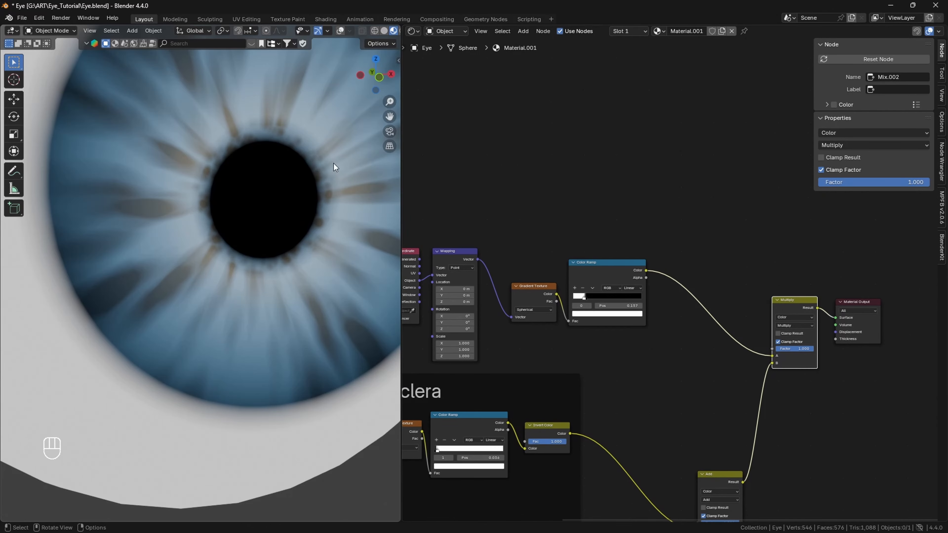
Step: Detach the Multiply node from its inputs and let the Add node feed the Material Output's Surface directly
scroll(328, 165, "down", 2)
left_click_drag(770, 356, 752, 353)
left_click_drag(772, 363, 773, 271)
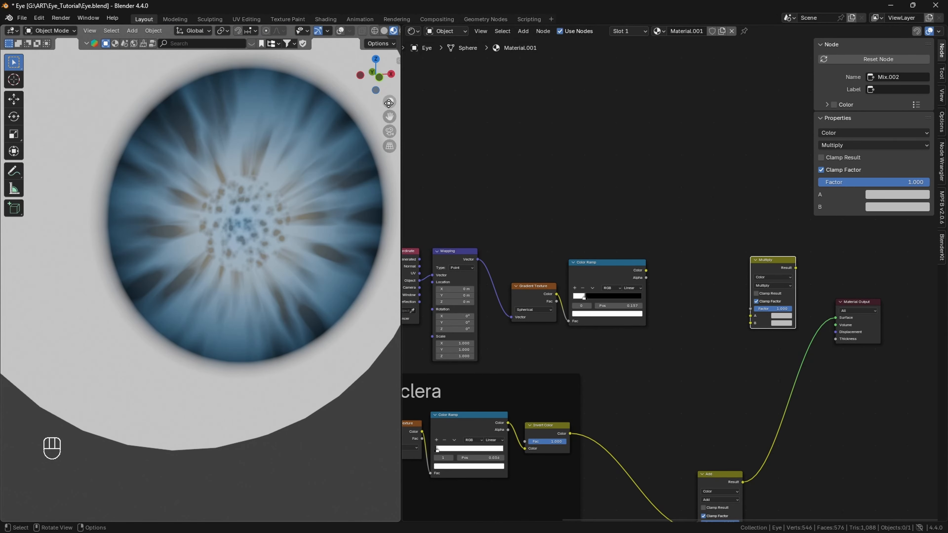
Step: In Edit Mode, bevel the selected edge loop around the iris centre with an offset of about 0.00275 m
key("Tab")
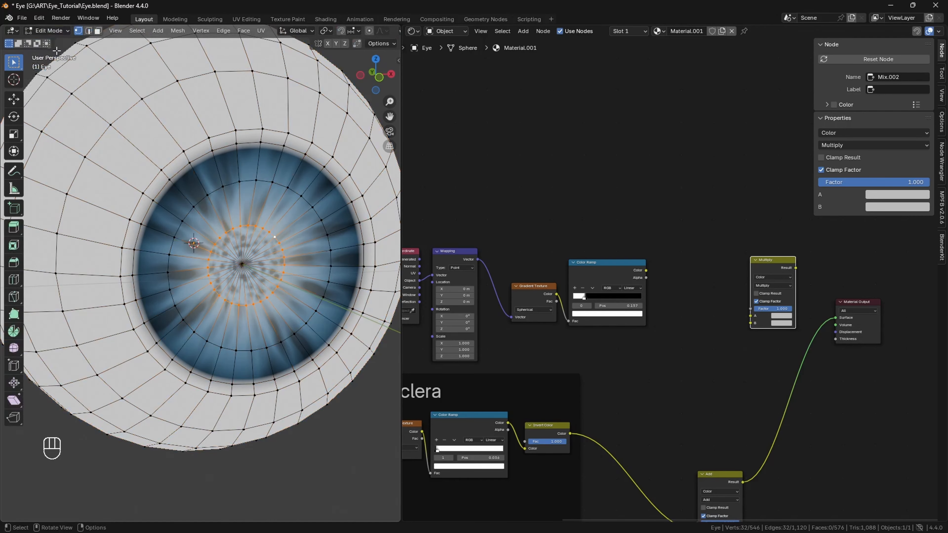
scroll(316, 329, "up", 3)
key("ctrl+b")
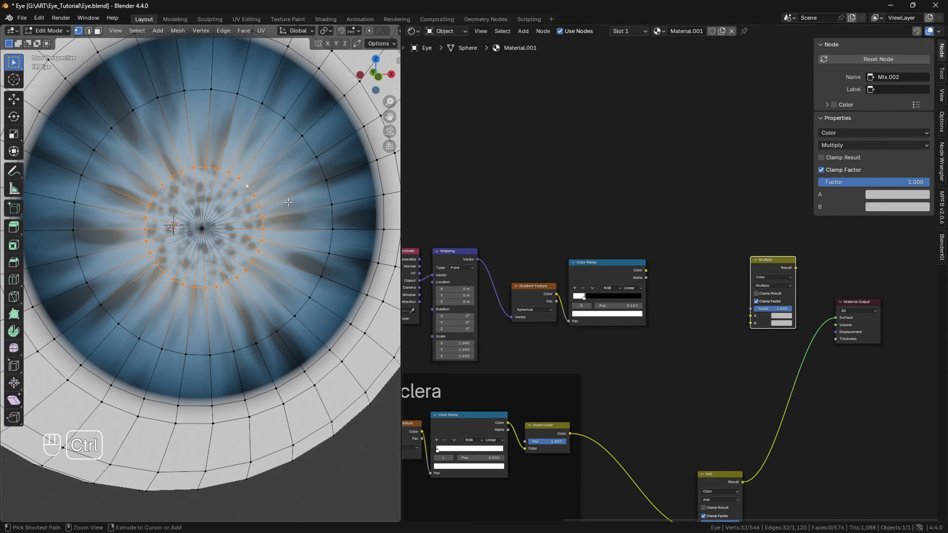
key("shift")
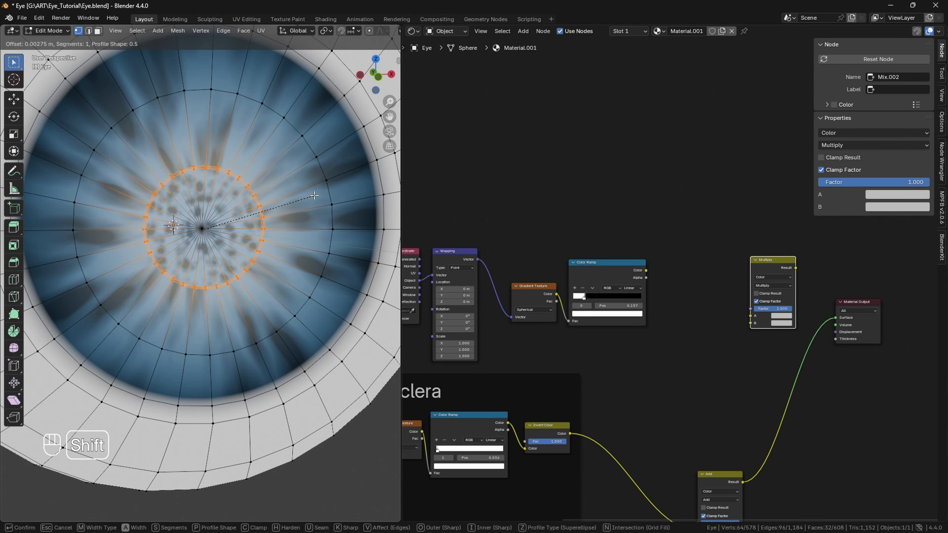
left_click(314, 195)
Step: Select the edge loop inside the beveled ring and edge-slide it inward to the centre of the iris
left_click(257, 201, "alt")
key("g")
key("g")
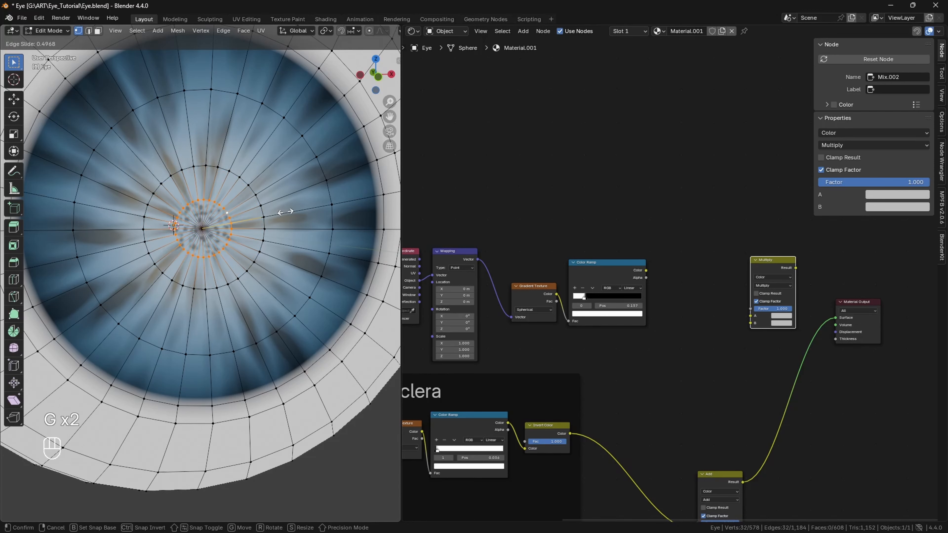
left_click(263, 211)
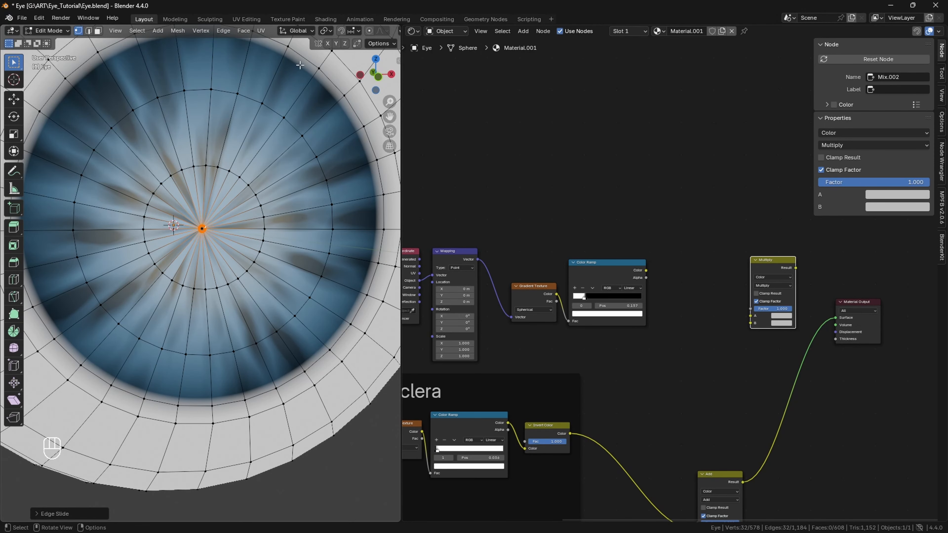
Step: Return the eye to Object Mode and turn off the wireframe overlay
left_click(53, 31)
left_click(58, 40)
scroll(386, 99, "down", 2)
left_click(349, 32)
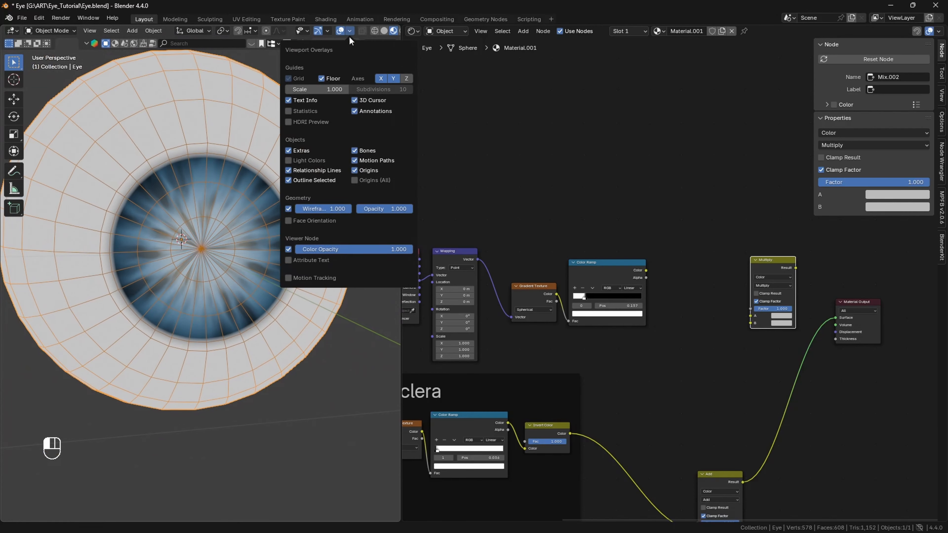
left_click(289, 206)
left_click_drag(373, 80, 375, 77)
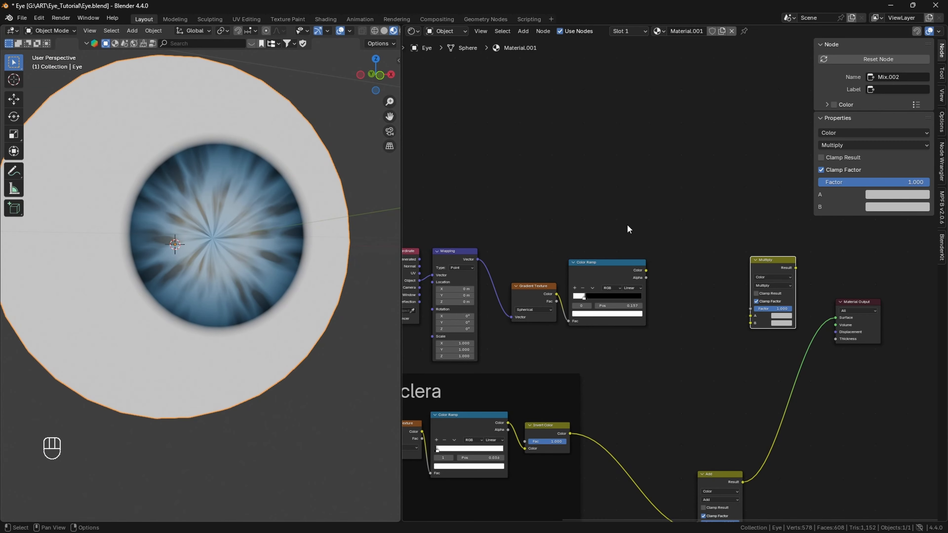
Step: Reconnect the pupil Color Ramp to Multiply A, the Add result to Multiply B, and the Multiply result to the Material Output's Surface
left_click_drag(612, 220, 582, 234, "alt")
left_click_drag(616, 283, 714, 268)
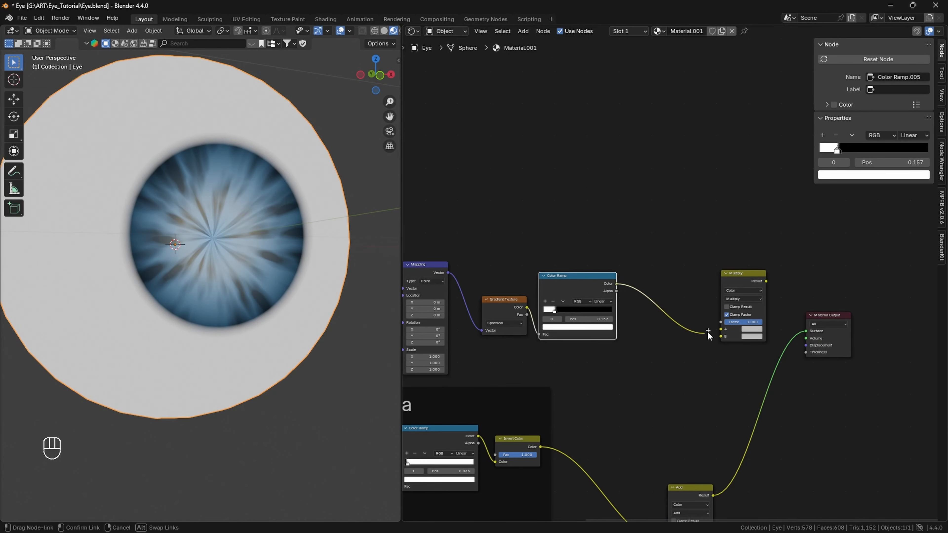
left_click_drag(773, 281, 798, 332)
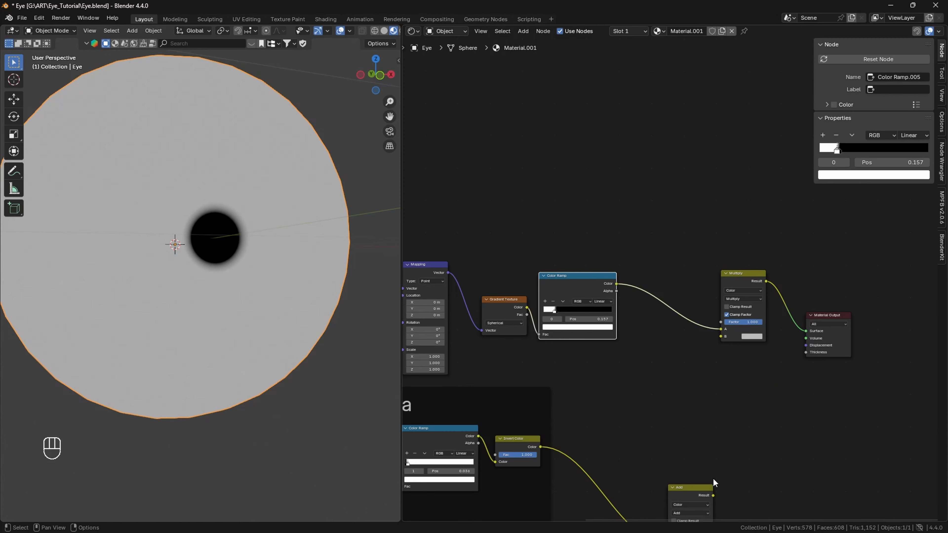
scroll(687, 385, "down", 5)
scroll(678, 375, "up", 2)
left_click_drag(698, 493, 722, 455)
left_click_drag(719, 338, 720, 339)
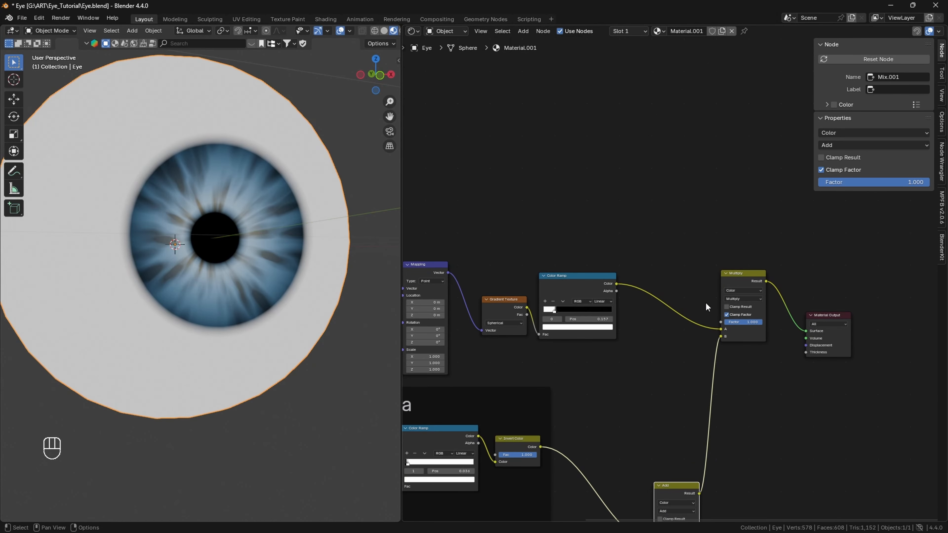
Step: Soften the pupil edge by setting the white stop of the pupil Color Ramp to position 0.115
mouse_move(369, 82)
left_mouse_down()
mouse_move(317, 114)
mouse_move(390, 116)
mouse_move(390, 78)
mouse_move(378, 80)
left_mouse_up()
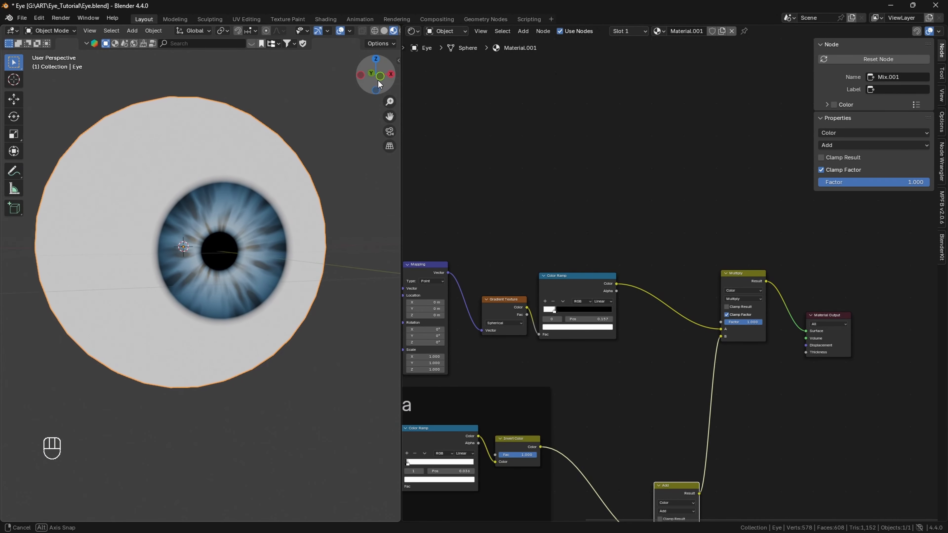
left_click(345, 126)
scroll(272, 190, "down", 1)
left_click(272, 190)
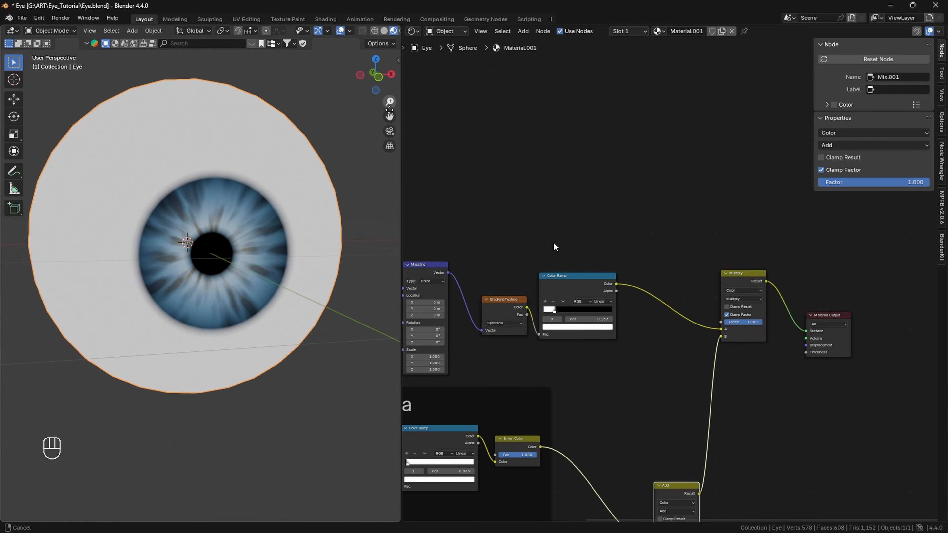
scroll(554, 245, "down", 3)
scroll(553, 250, "up", 7)
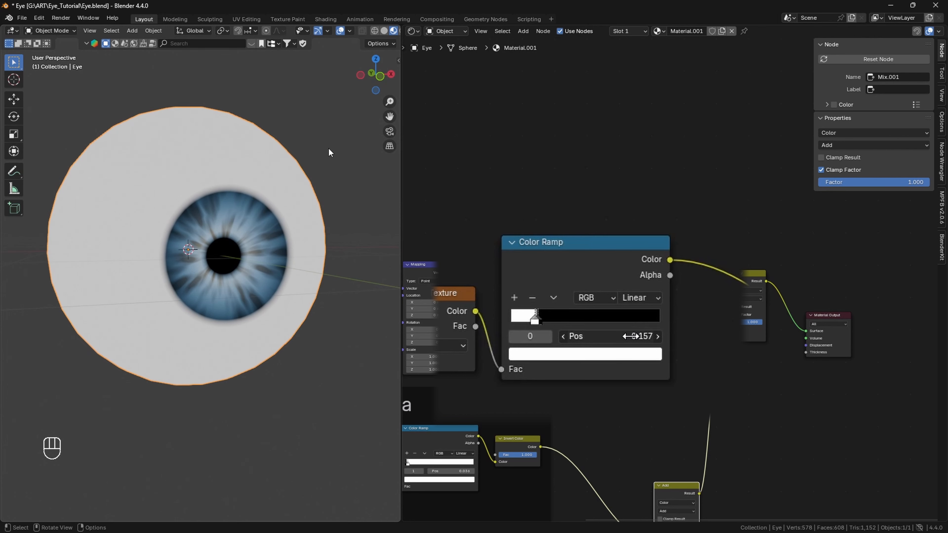
left_click_drag(641, 336, 606, 334)
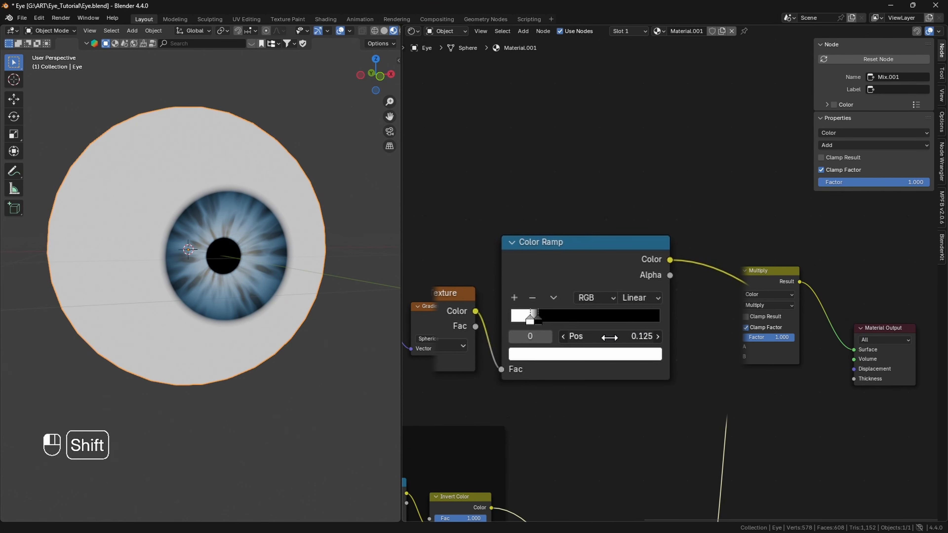
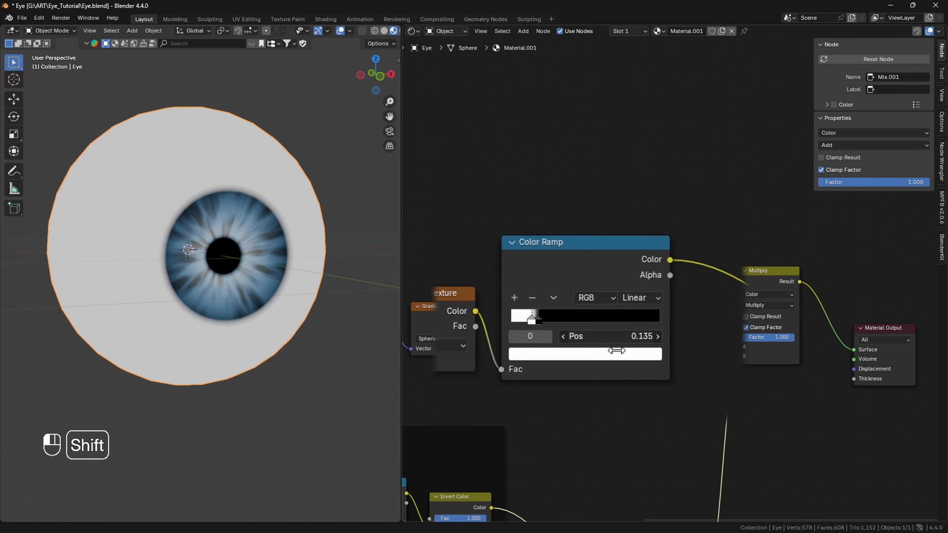
left_click_drag(605, 353, 610, 342, "shift")
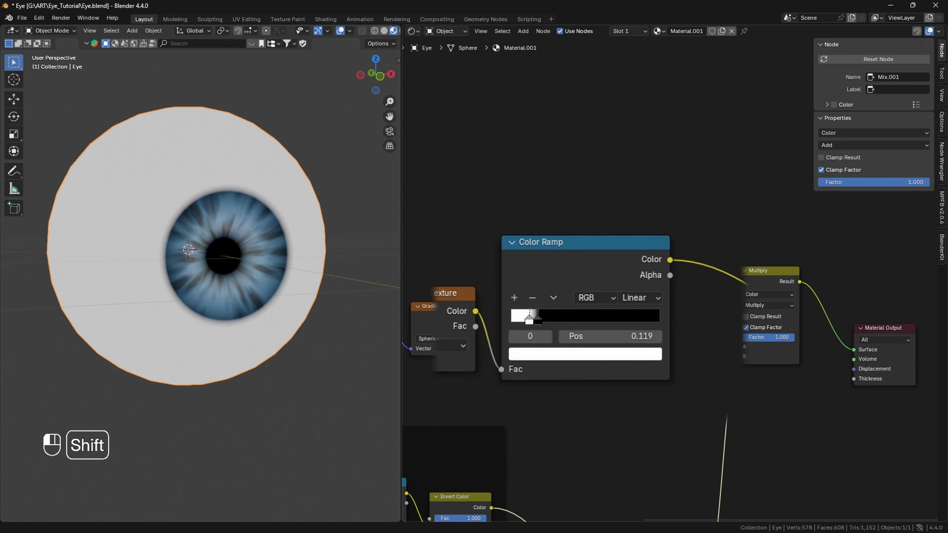
left_click_drag(374, 76, 404, 150)
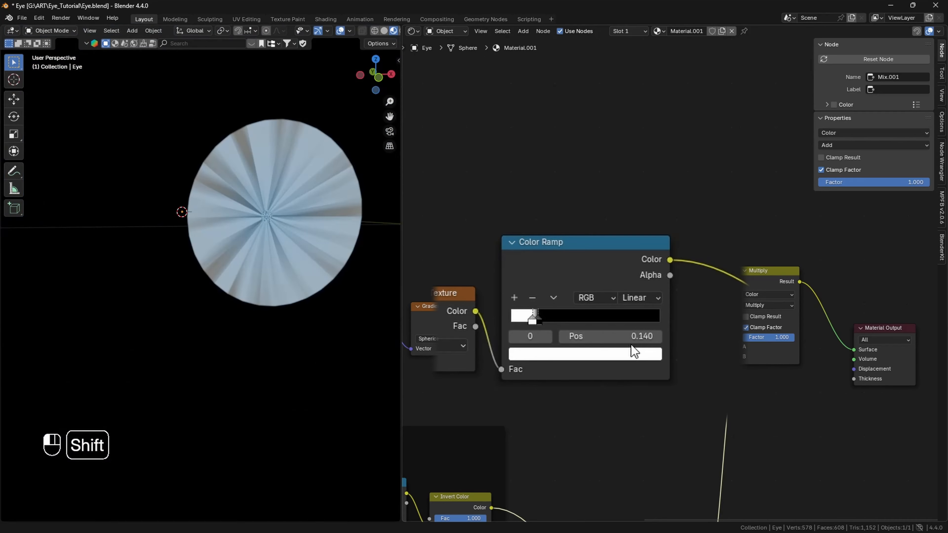
mouse_move(606, 338)
left_mouse_down("shift")
mouse_move(595, 339)
mouse_move(603, 338)
left_mouse_up("shift")
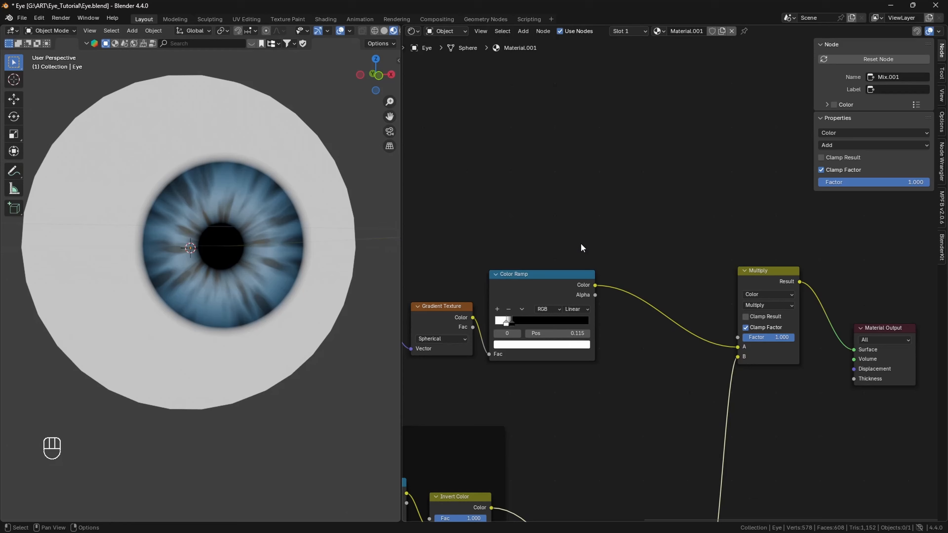
Step: Add a Frame node above the Sclera frame and enlarge it to surround the pupil mask nodes
scroll(581, 244, "down", 3)
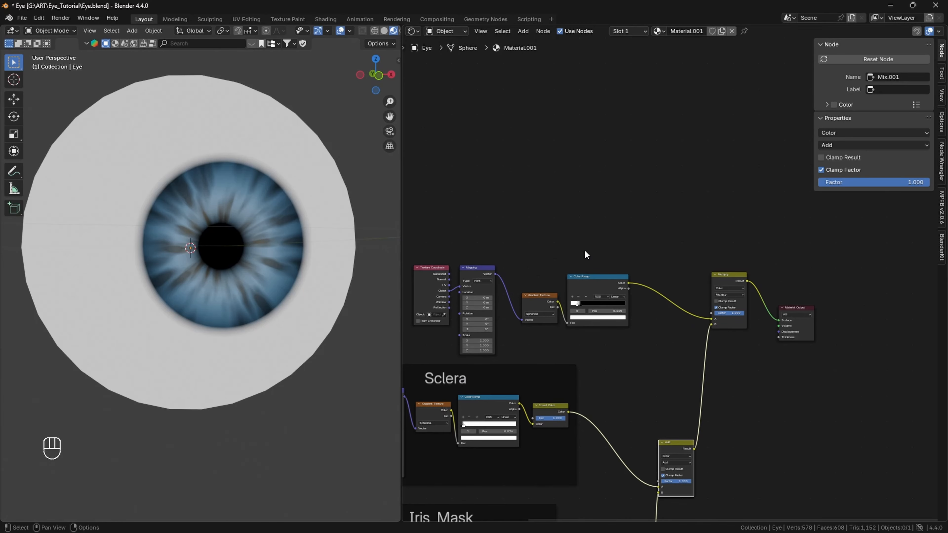
key("alt+a")
middle_click_drag(586, 225, 642, 231)
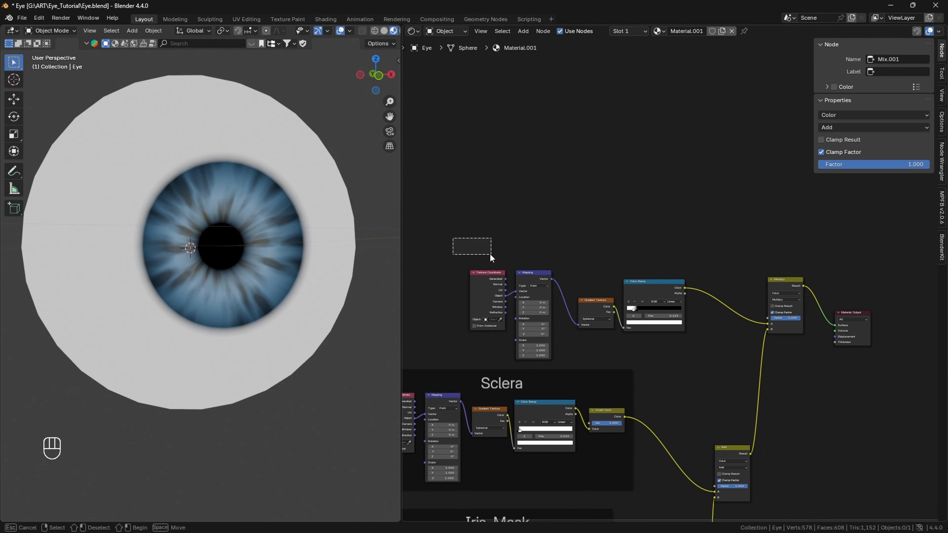
key("shift+a")
left_click(480, 324)
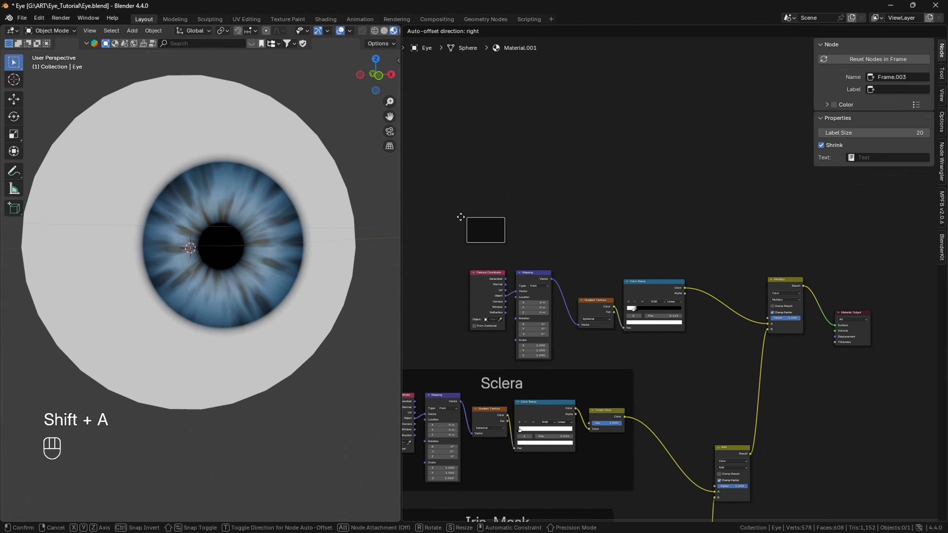
left_click(493, 253)
left_click_drag(493, 252, 685, 358)
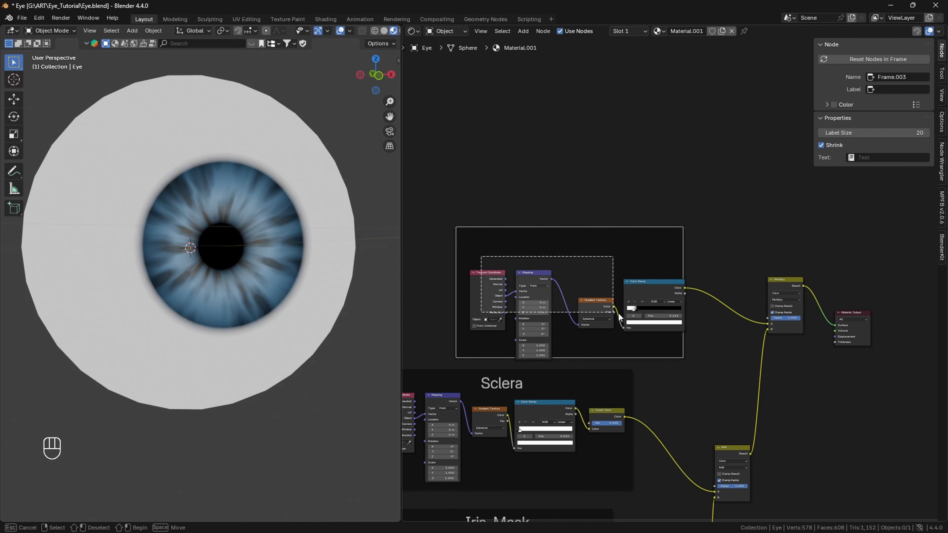
Step: Place the pupil Texture Coordinate, Mapping, Gradient Texture and Color Ramp nodes inside the new frame
left_click_drag(481, 256, 614, 311)
key("g")
left_click(590, 291)
Step: Label the frame around the pupil mask nodes "Pupil" and set its label size to 60
left_click(560, 248)
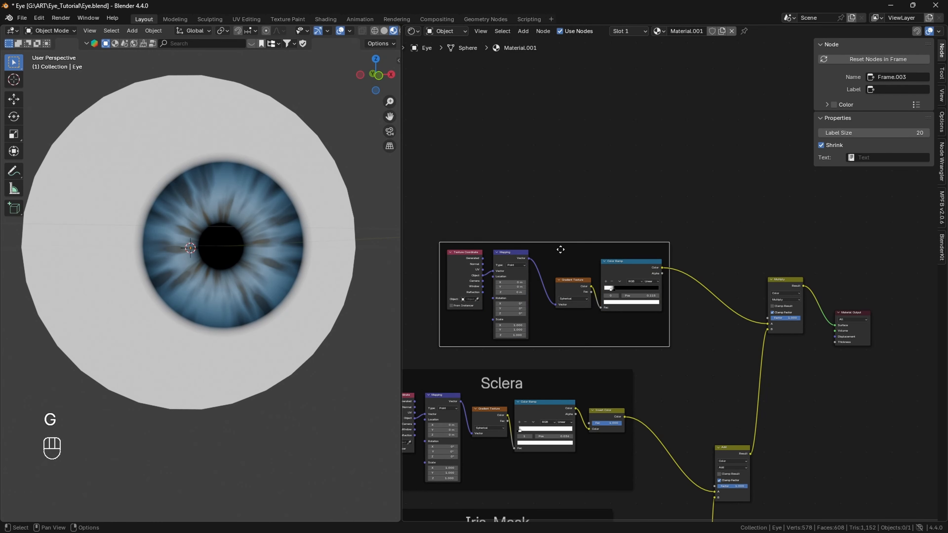
key("F2")
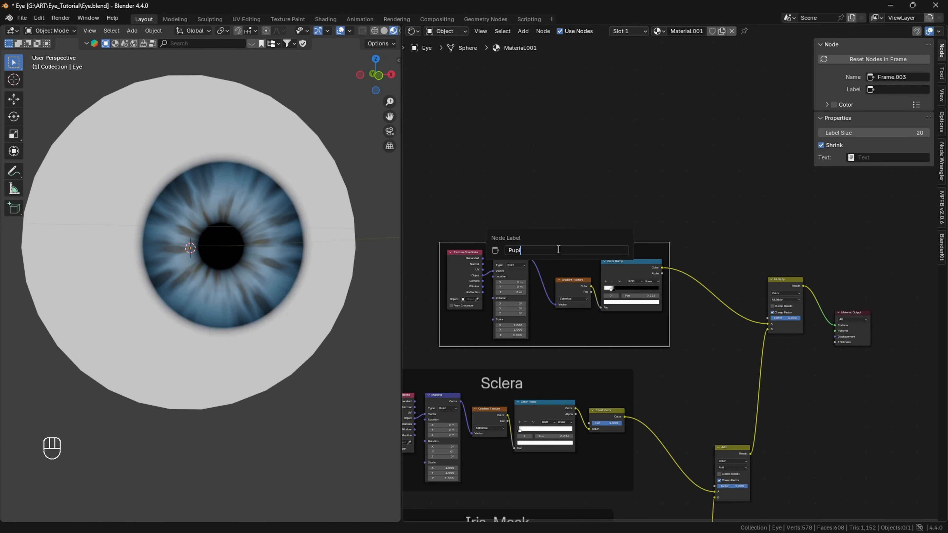
key("Return")
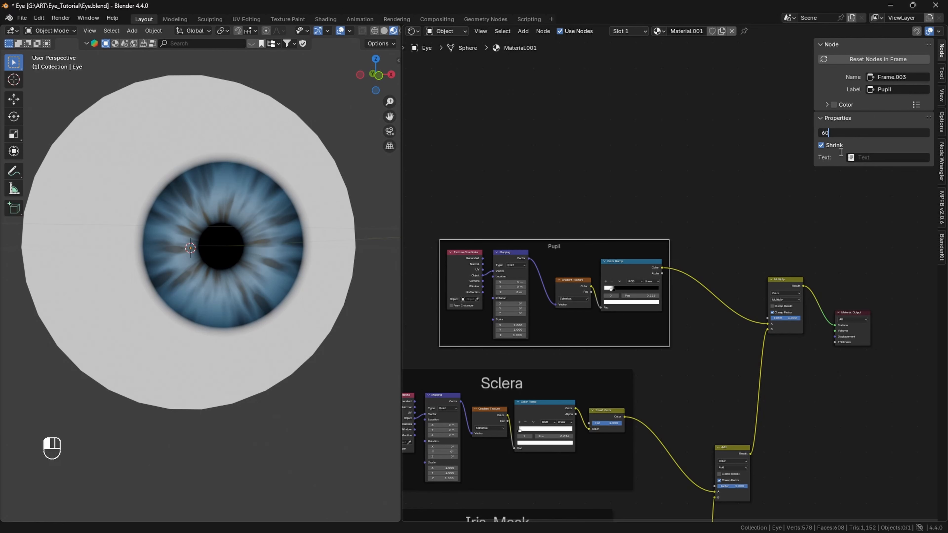
type("60")
key("Return")
Step: Position the Pupil frame directly above the Sclera frame and space out the Multiply and Material Output nodes
left_click_drag(523, 255, 523, 256)
left_click_drag(565, 239, 525, 246)
left_click(590, 216)
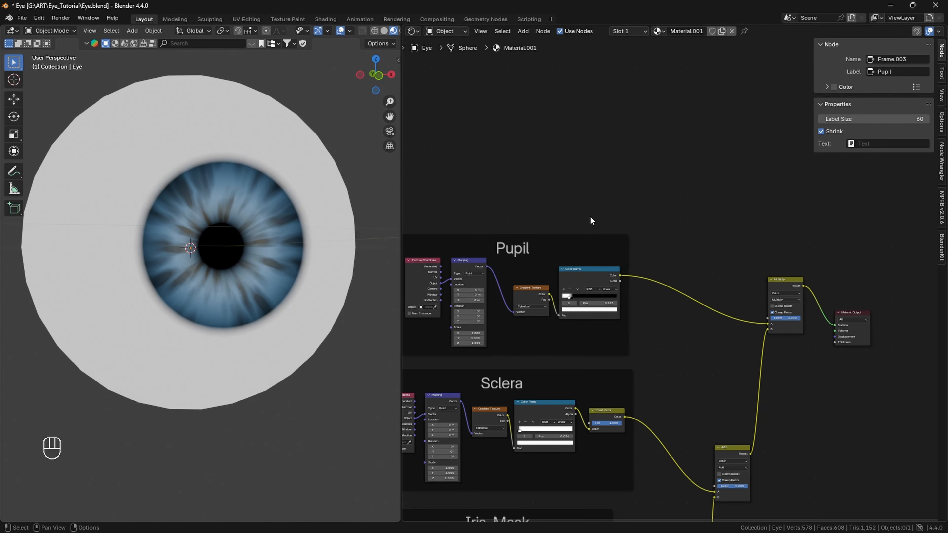
scroll(588, 222, "down", 3)
left_click_drag(581, 258, 570, 258)
left_click_drag(782, 298, 826, 300)
left_click_drag(743, 281, 762, 300)
left_click_drag(702, 245, 670, 105, "alt")
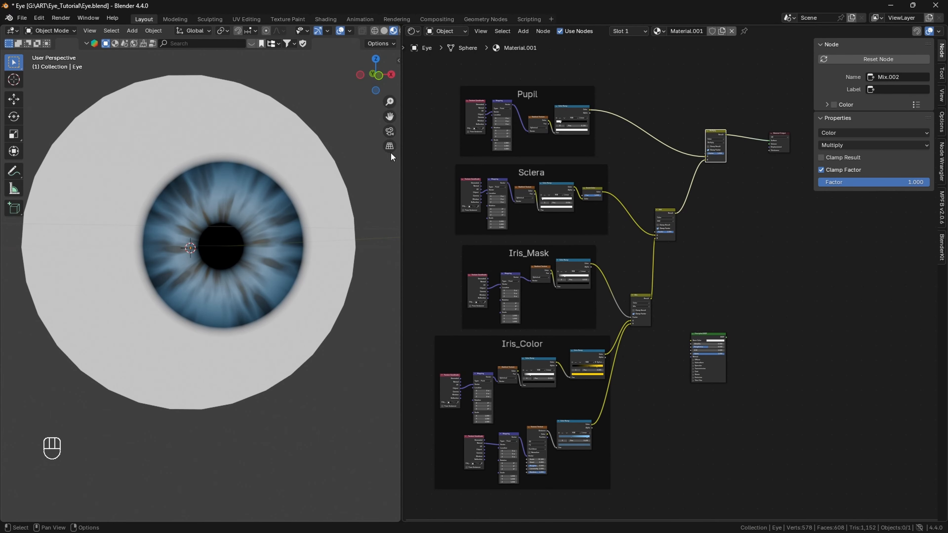
Step: Save the Eye.blend file
left_click(21, 19)
left_click(51, 85)
left_click(21, 18)
left_click(44, 79)
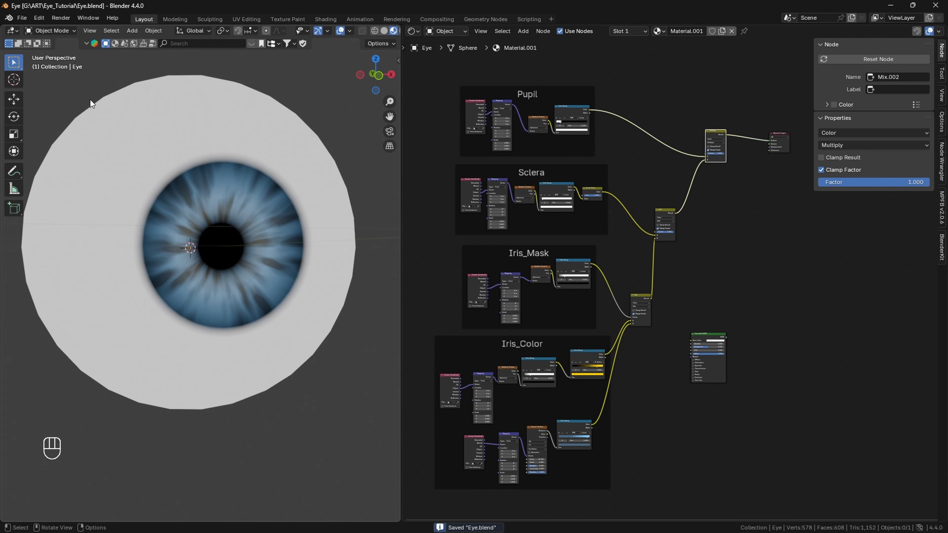
Step: Move the Pupil and Sclera frames together upward to open a gap above the Iris_Mask frame
left_click_drag(718, 251, 725, 366, "alt")
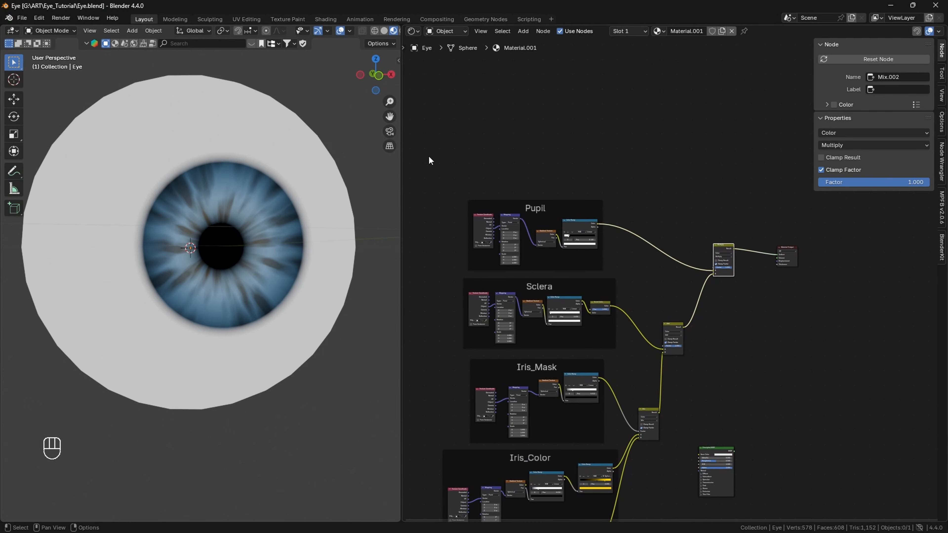
left_click_drag(429, 158, 629, 351)
key("g")
left_click(554, 156)
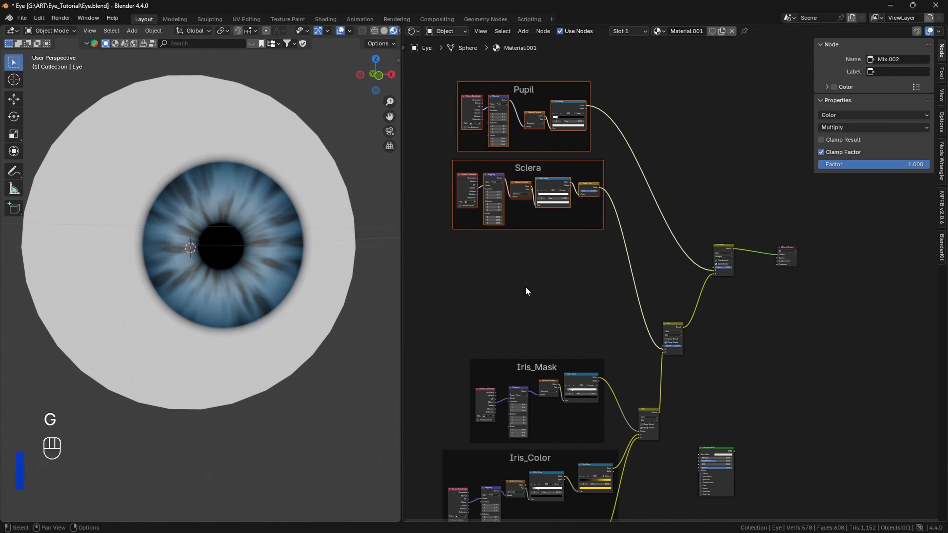
left_click(537, 295)
Step: Add a Voronoi Texture node in the gap between the Sclera and Iris_Mask frames
scroll(537, 296, "up", 5)
left_click_drag(514, 292, 620, 306, "alt")
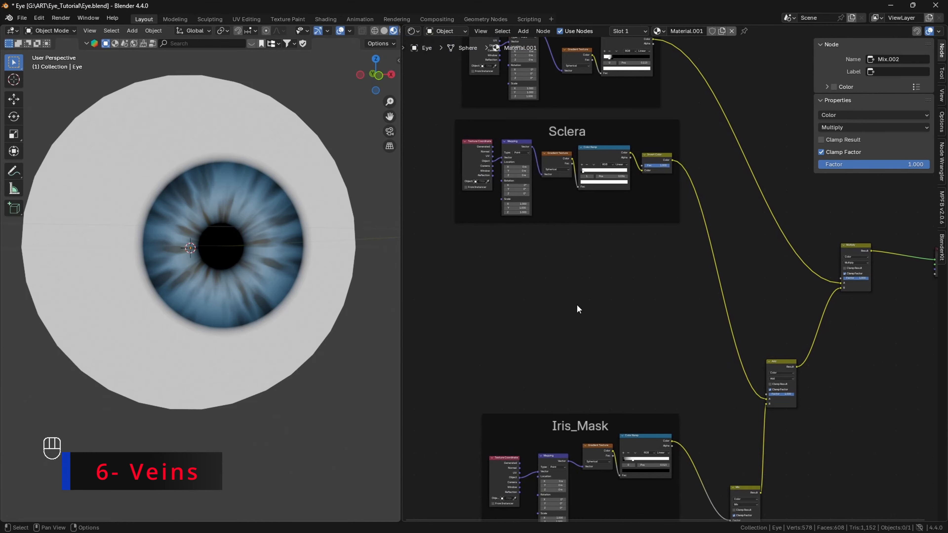
scroll(575, 304, "up", 2)
left_click_drag(556, 303, 585, 312, "alt")
key("shift+a")
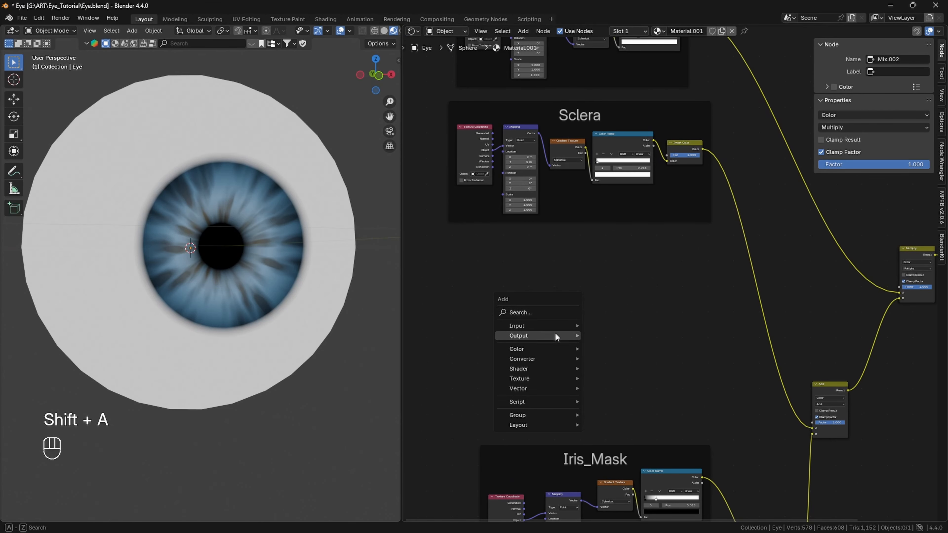
mouse_move(552, 378)
left_click(620, 358)
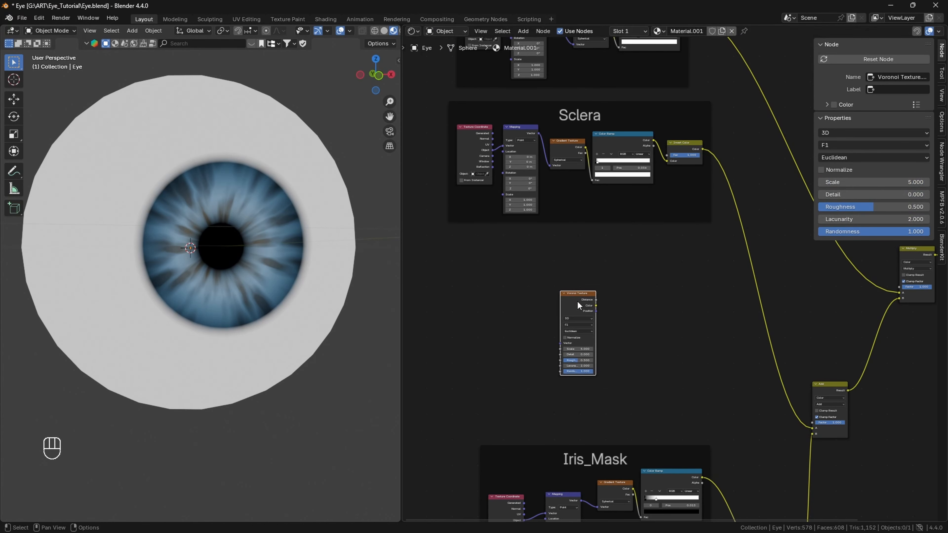
left_click(637, 300)
Step: Add a Mix node set to Vector before the Voronoi Texture and connect its Result to the Voronoi's Vector
scroll(637, 299, "up", 1)
scroll(636, 300, "up", 3)
left_click_drag(623, 311, 707, 318, "alt")
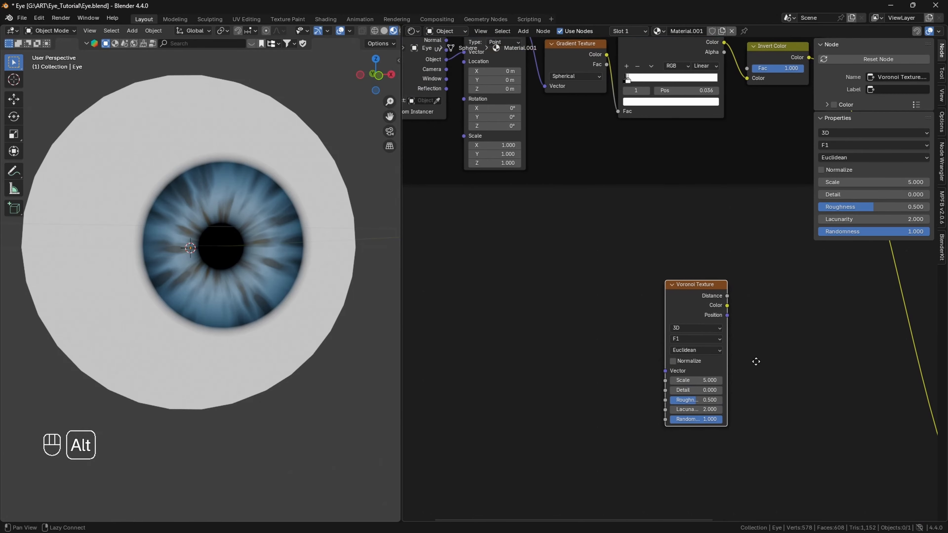
key("shift+a")
mouse_move(573, 287)
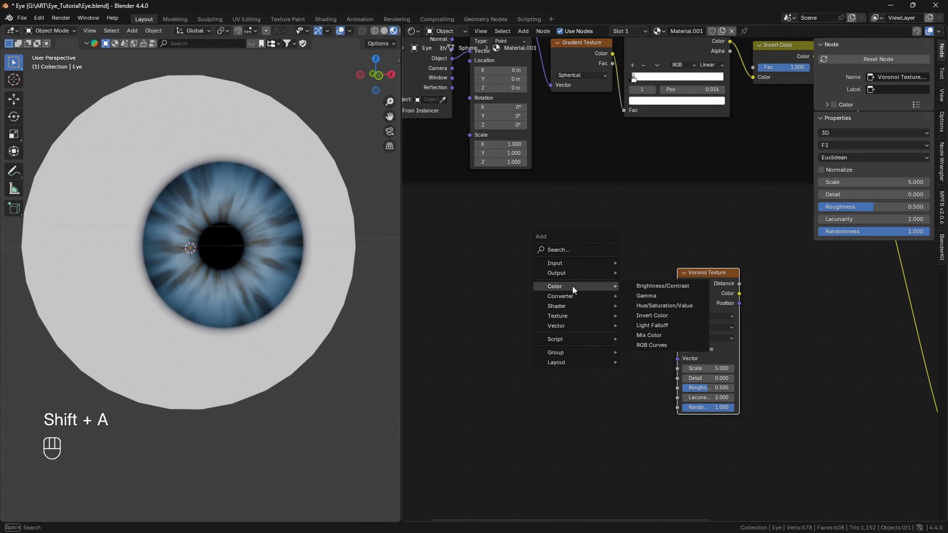
left_click(656, 335)
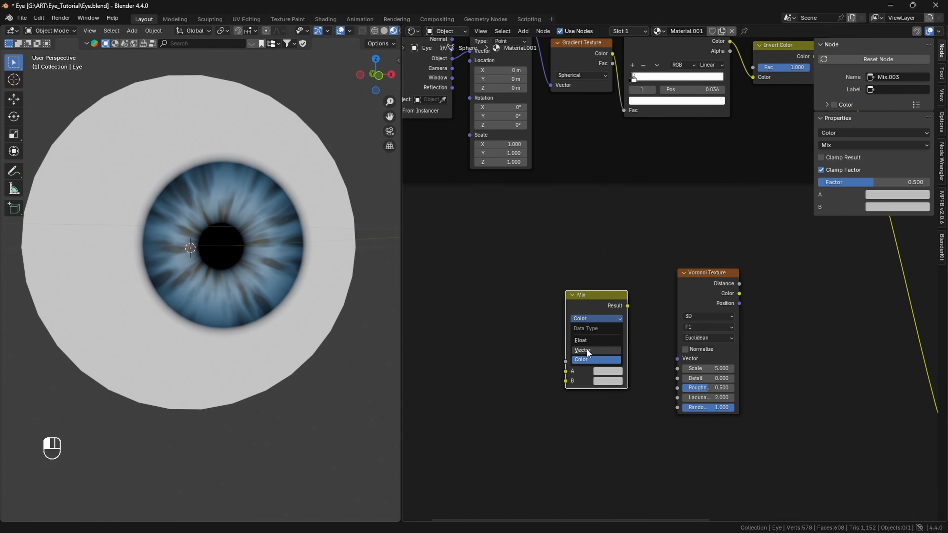
left_click(590, 271)
left_click_drag(630, 288, 670, 358)
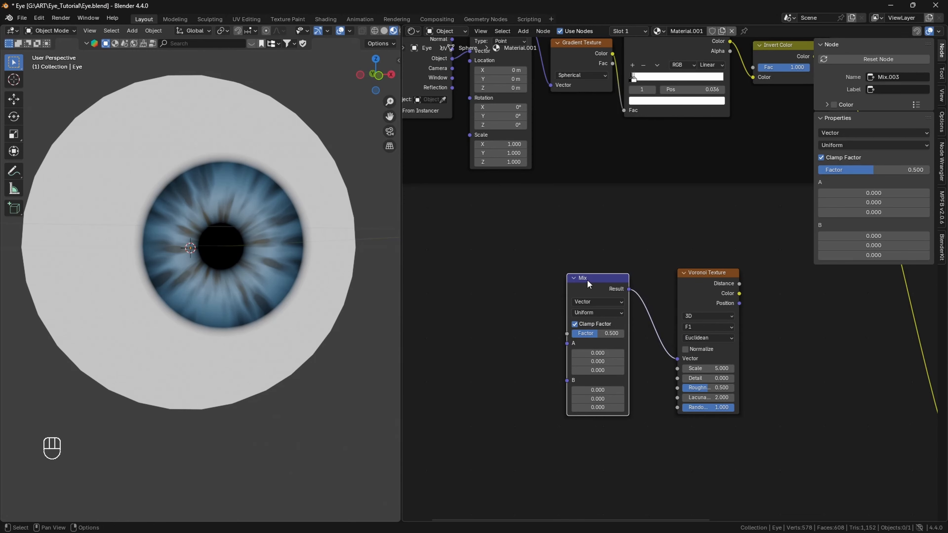
left_click_drag(587, 280, 586, 285)
left_click_drag(511, 324, 494, 313, "alt")
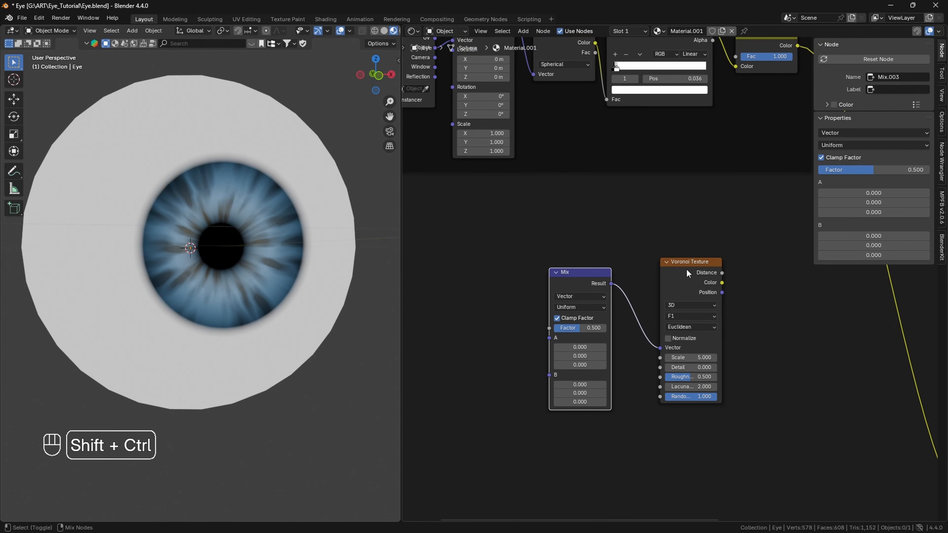
Step: Preview the Voronoi Texture on the eye and add a Texture Coordinate node with Generated connected to the Mix's A
left_click(689, 273, "ctrl+shift")
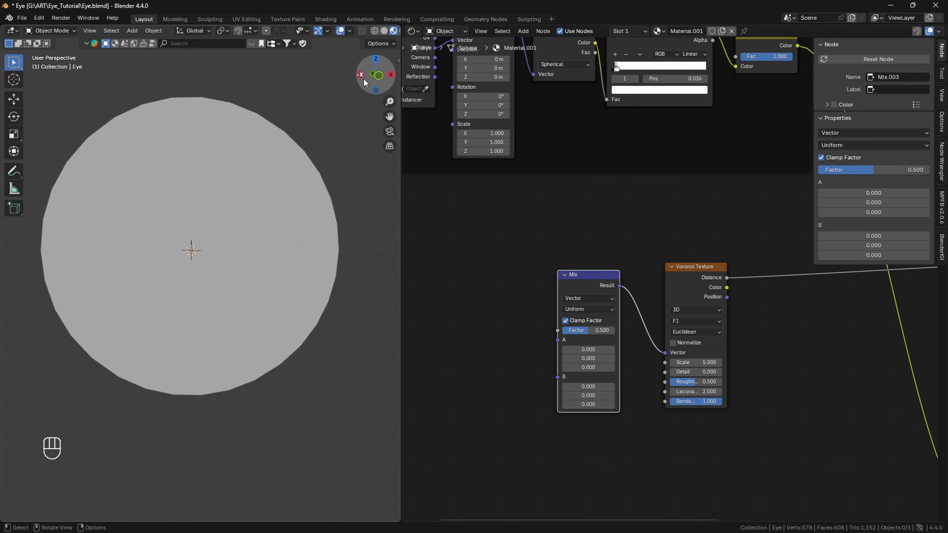
left_click_drag(364, 78, 388, 76)
key("shift+a")
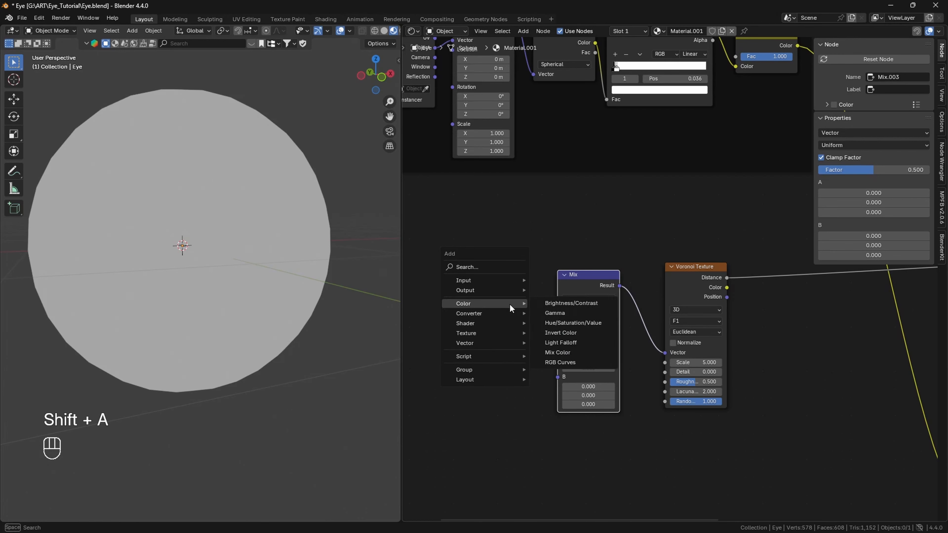
mouse_move(485, 280)
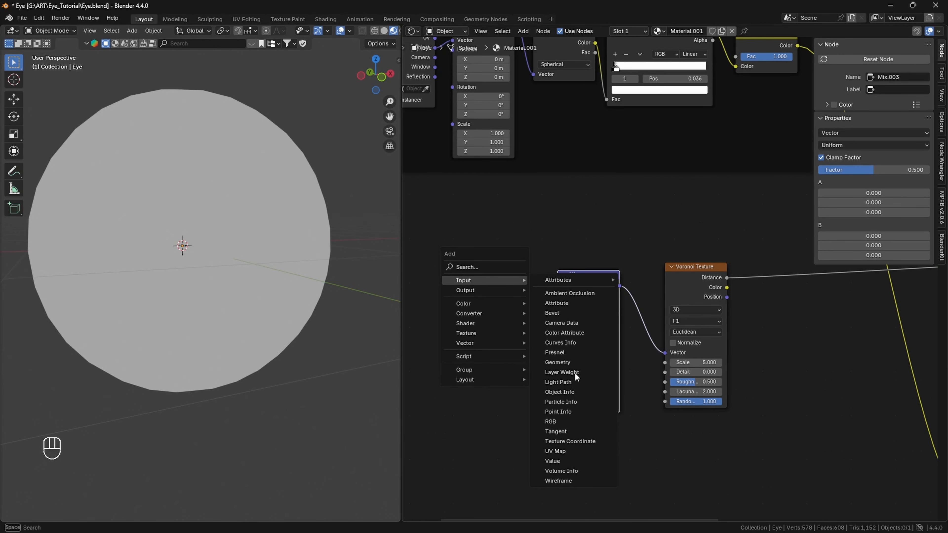
left_click(567, 440)
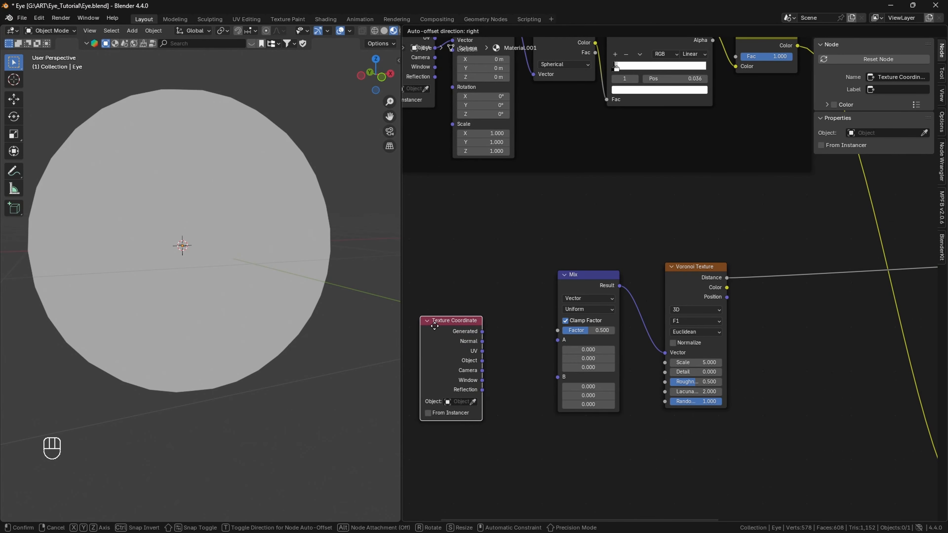
left_click(473, 381)
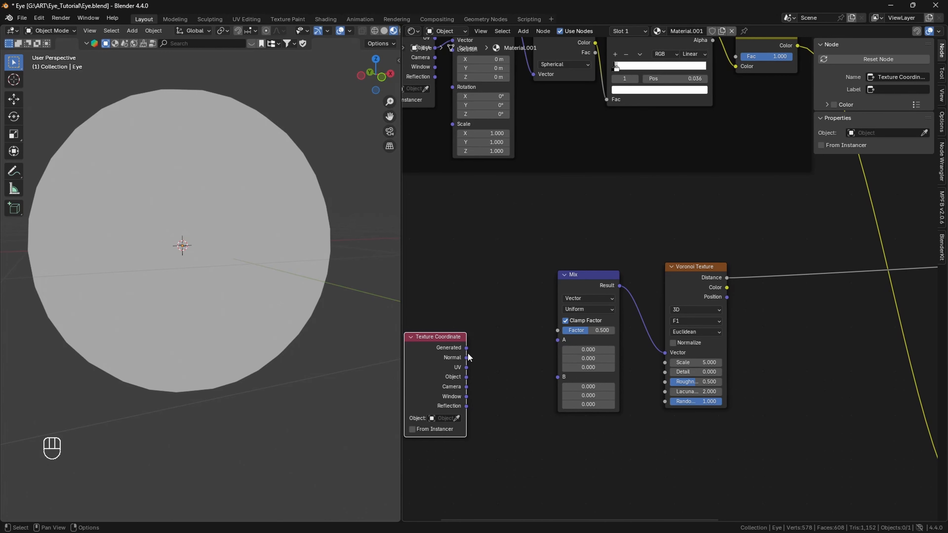
left_click_drag(555, 340, 556, 340)
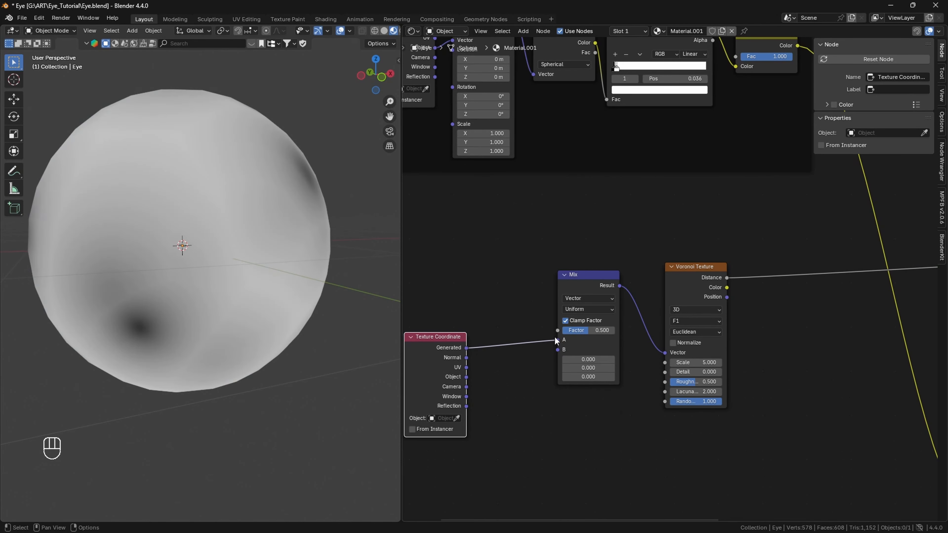
left_click_drag(425, 353, 432, 369)
middle_click_drag(386, 89, 410, 97)
Step: Set the Voronoi scale to 13.3 and add a Noise Texture whose Fac drives the vector Mix's Factor
left_click_drag(693, 363, 740, 366)
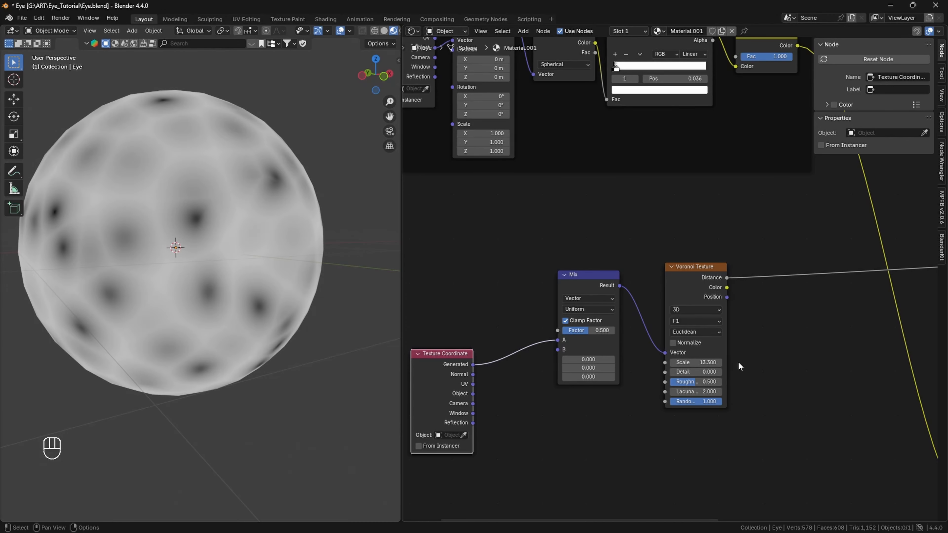
key("shift+a")
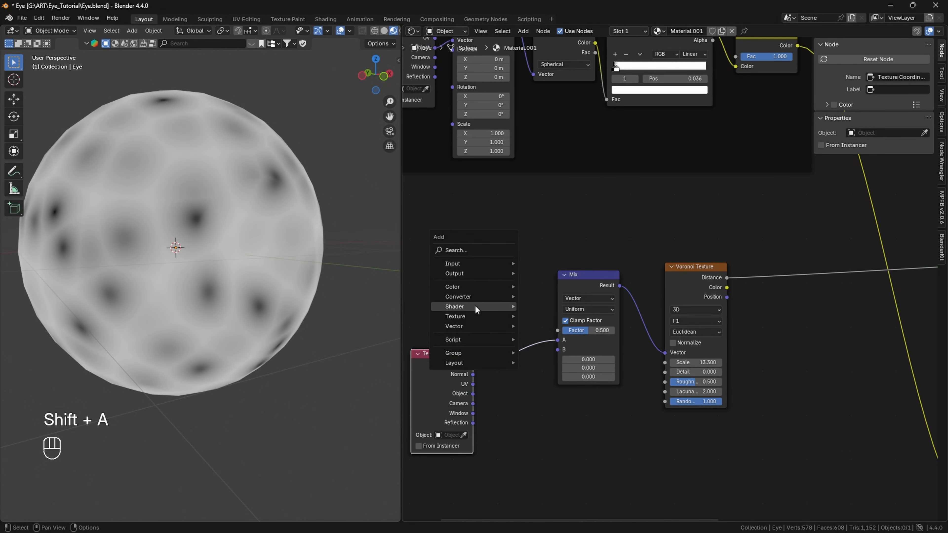
mouse_move(468, 315)
left_click(552, 418)
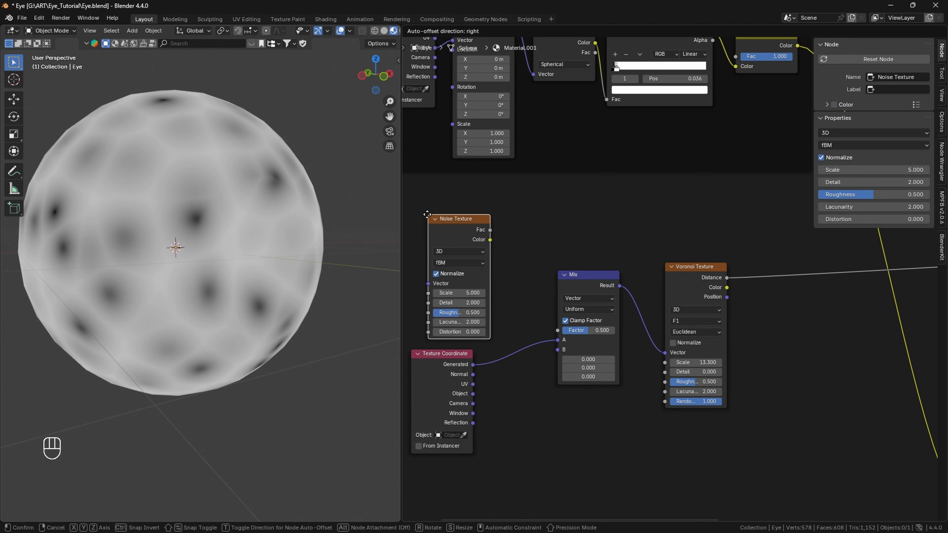
left_click(495, 228)
left_click_drag(576, 325, 608, 334)
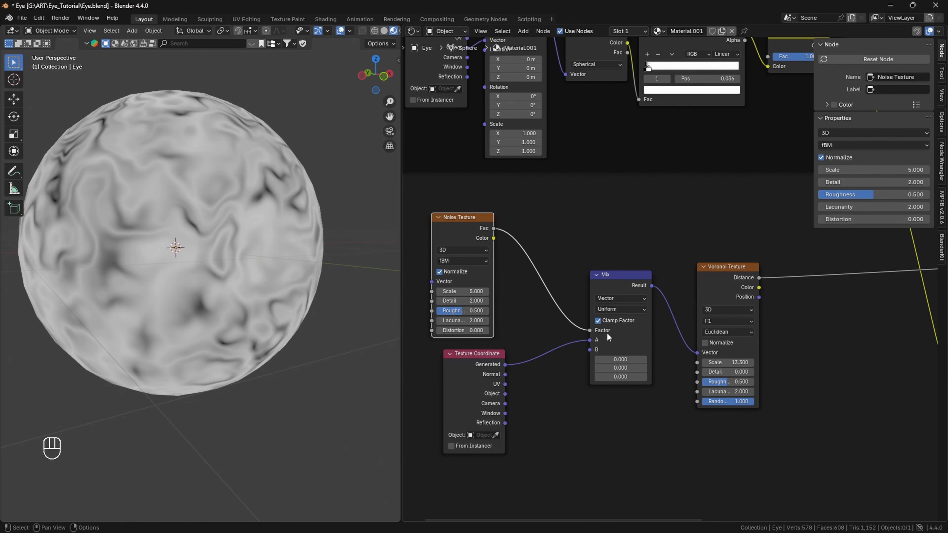
Step: Insert a Color Ramp after the Voronoi Distance output, running from white to black with the black stop at 0.486
scroll(627, 258, "down", 1)
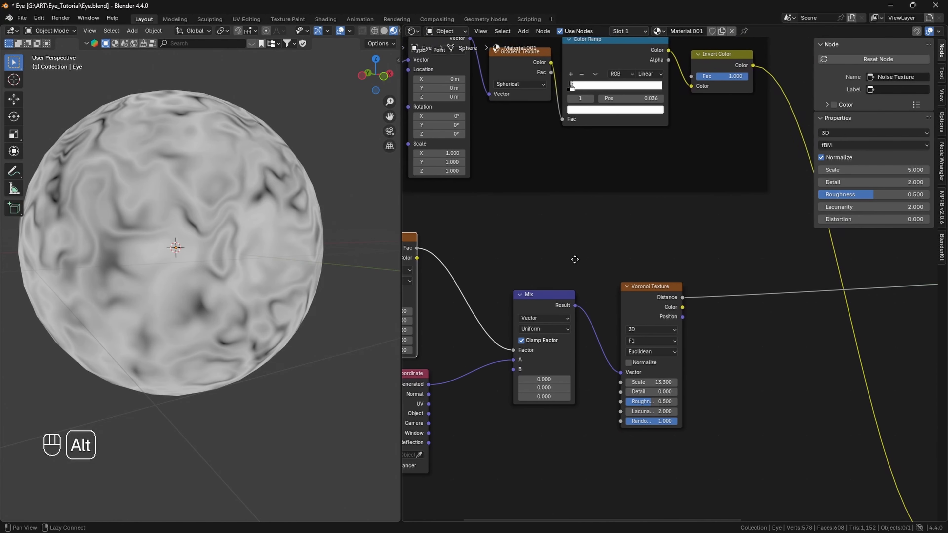
scroll(612, 268, "down", 1)
key("shift+a")
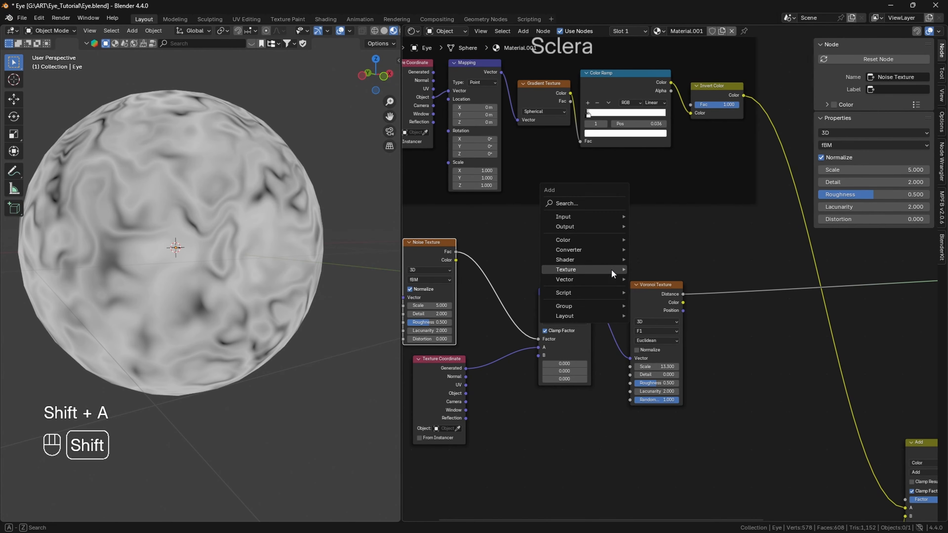
mouse_move(604, 277)
left_click(668, 274)
left_click(698, 264)
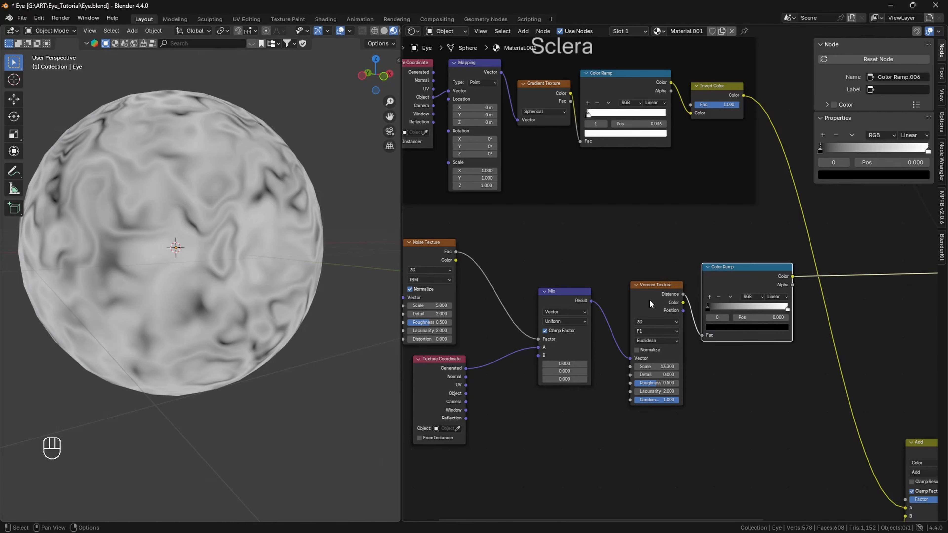
left_click_drag(688, 309, 723, 314)
left_click_drag(520, 265, 575, 295, "alt")
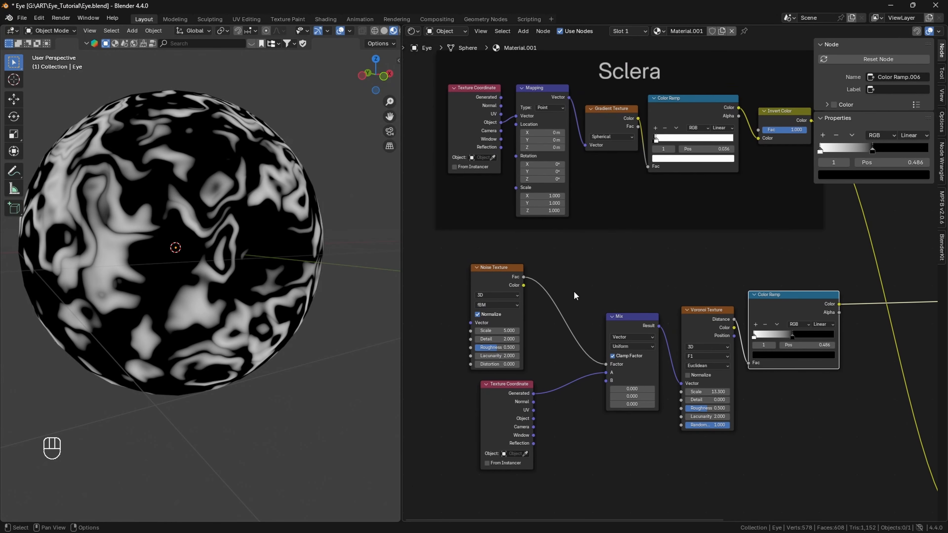
Step: Set the Noise Texture to scale 12.6 and detail 3.3, and the Voronoi Texture to detail 0.19 and scale 13.23
scroll(512, 335, "up", 2)
left_click_drag(420, 367, 500, 370)
left_click_drag(435, 387, 465, 388)
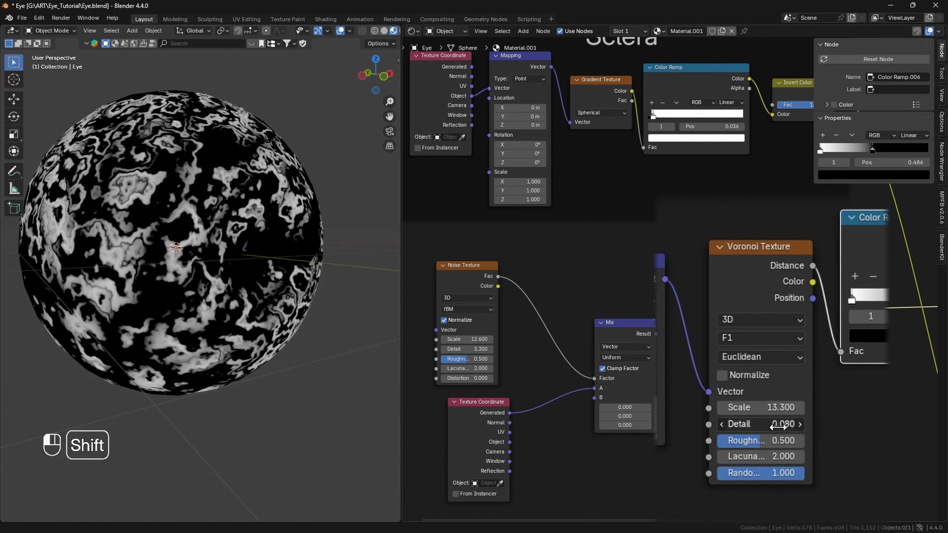
left_click_drag(786, 432, 783, 431, "shift")
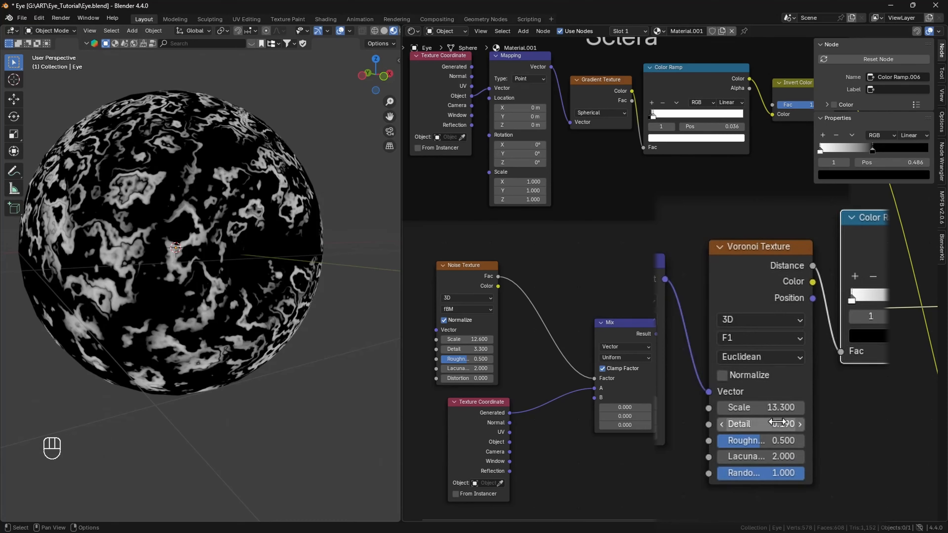
left_click_drag(745, 404, 702, 409, "shift")
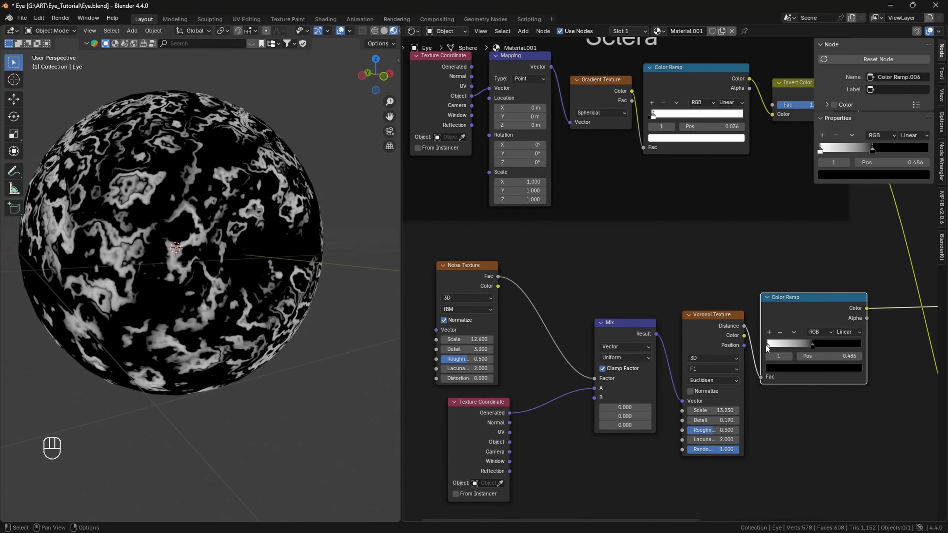
Step: Move the Voronoi Color Ramp's black stop slightly toward the white stop and color the white stop red, #FF000B
mouse_move(813, 343)
left_mouse_down()
mouse_move(772, 347)
mouse_move(832, 345)
mouse_move(797, 346)
left_mouse_up()
left_click(782, 369)
left_click(837, 281)
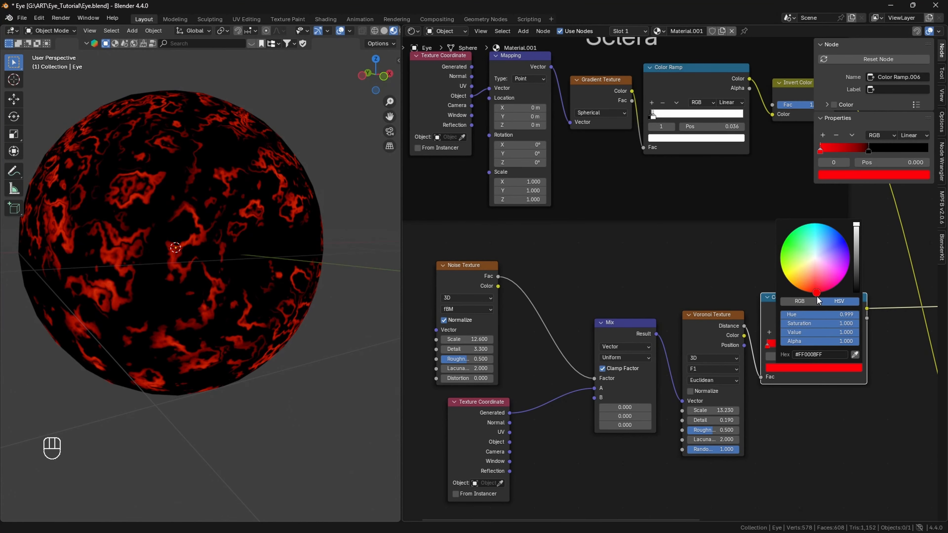
Step: Feed the Mix's A from Object coordinates, set its B vector to X -2.44 and Y -0.87, and the Voronoi scale to 6.43
left_click(511, 447)
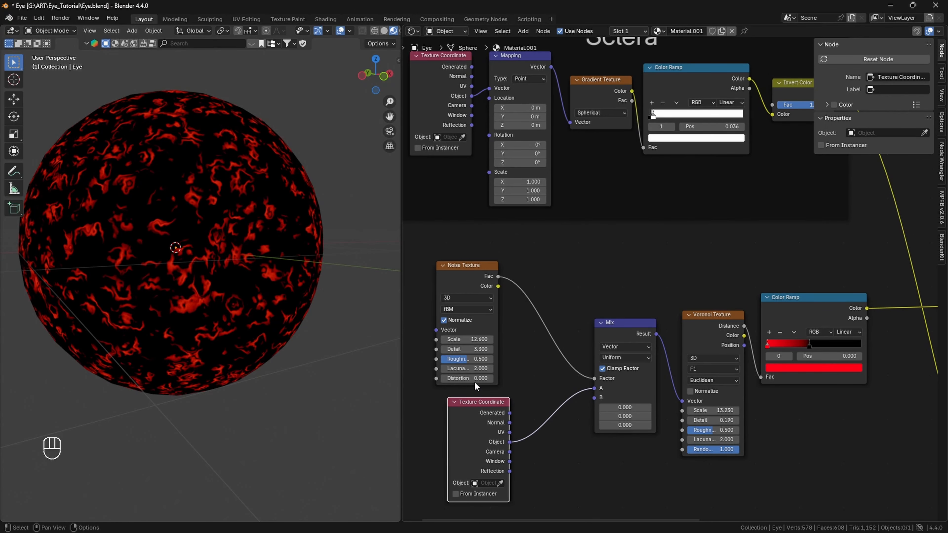
mouse_move(475, 385)
left_mouse_down()
mouse_move(498, 385)
mouse_move(489, 384)
left_mouse_up()
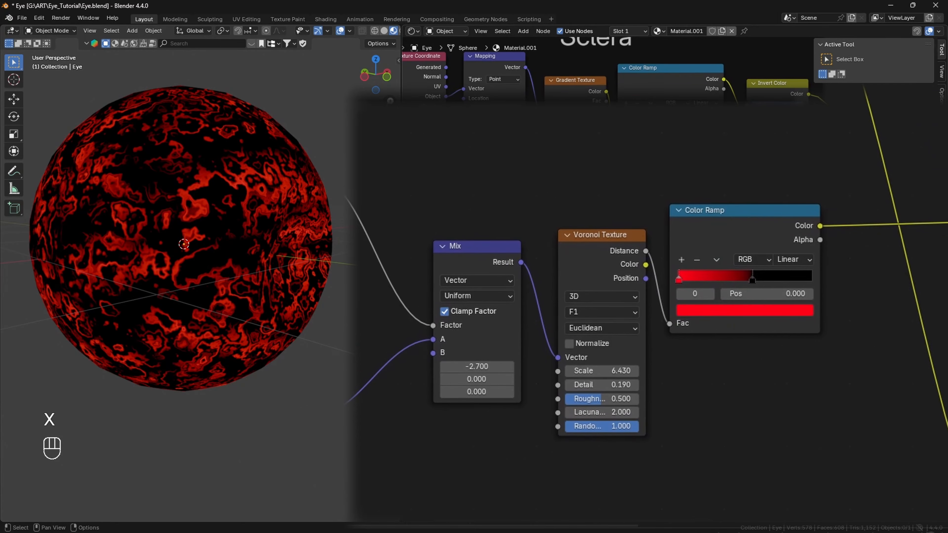
left_click_drag(485, 366, 396, 392)
key("ctrl+z")
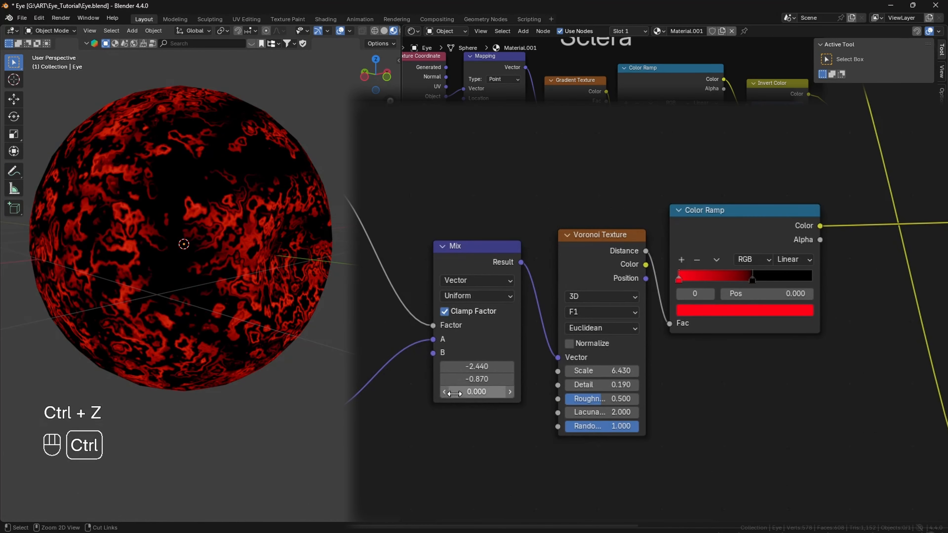
Step: Change the vein Color Ramp's black stop to white, shift it closer to the red stop, and place the red stop at 0.009
left_click_drag(616, 182, 489, 185, "alt")
left_click(597, 248)
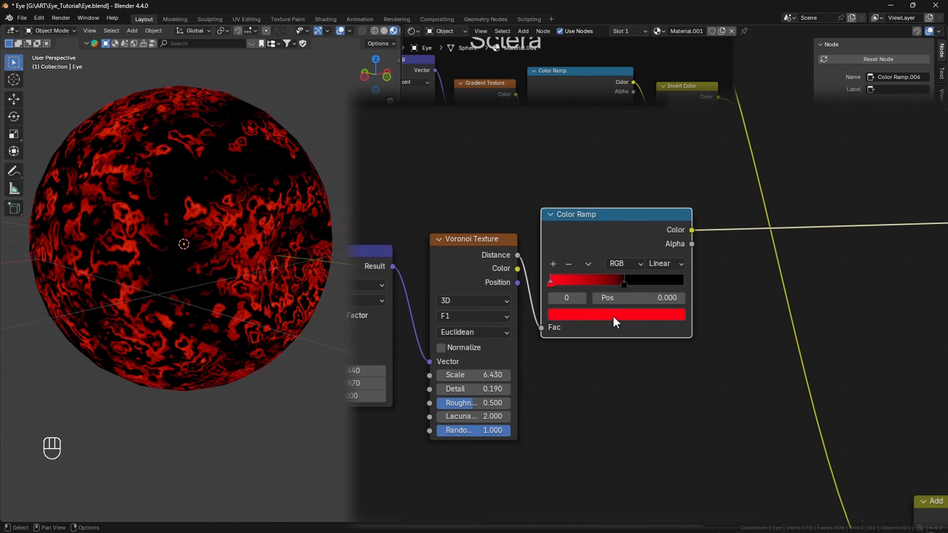
left_click(617, 315)
left_click_drag(662, 197, 662, 107)
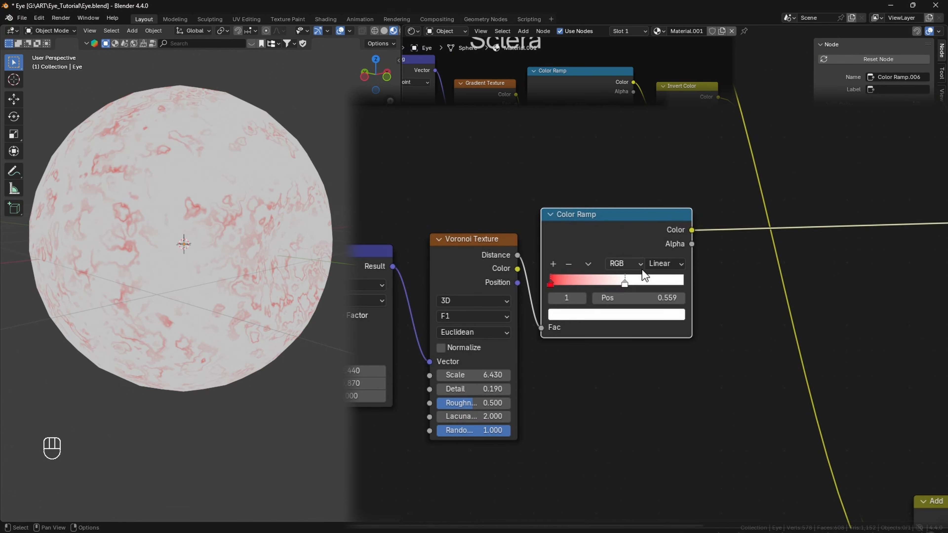
mouse_move(625, 283)
left_mouse_down()
mouse_move(572, 289)
mouse_move(634, 290)
mouse_move(603, 293)
mouse_move(569, 280)
mouse_move(549, 287)
left_mouse_up()
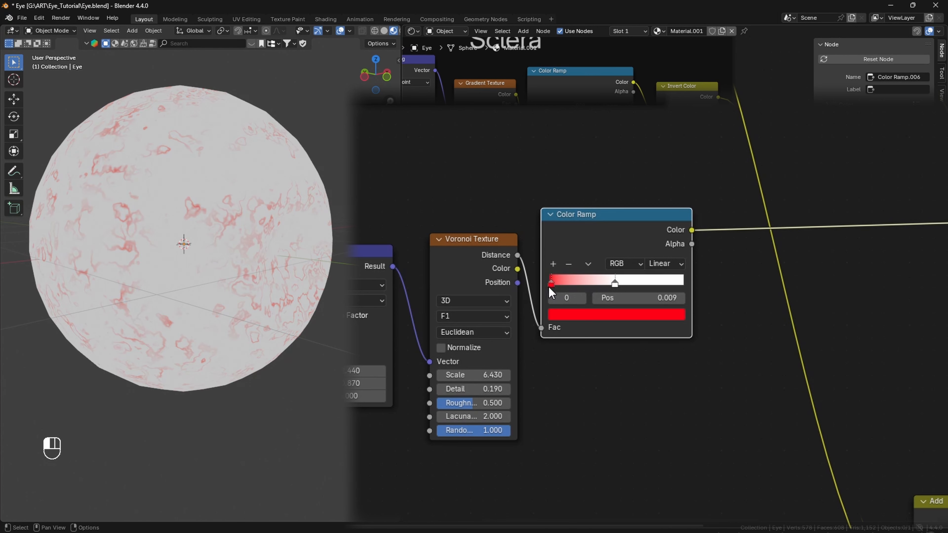
Step: Set the vein Voronoi Texture's roughness to 0.517 and its detail to 0.520
left_click_drag(456, 184, 542, 121, "alt")
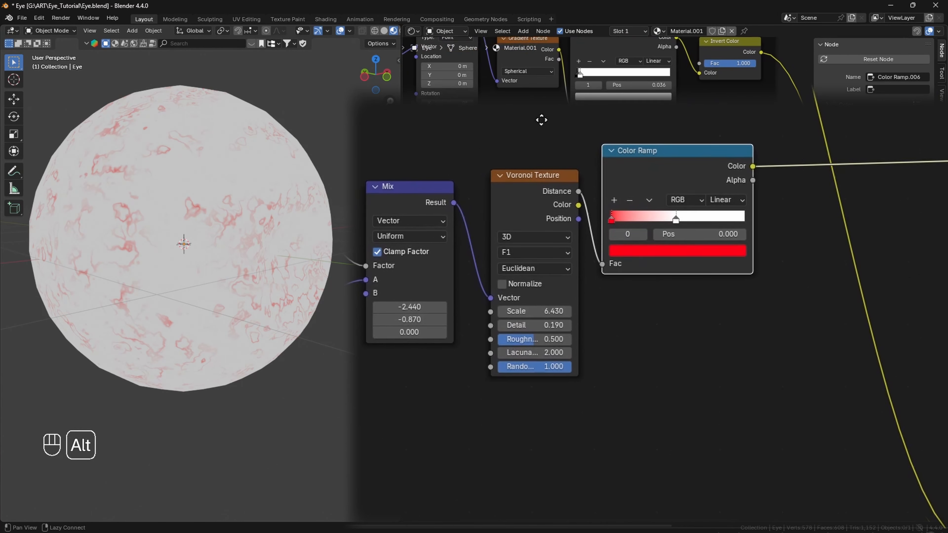
left_click_drag(538, 369, 626, 373)
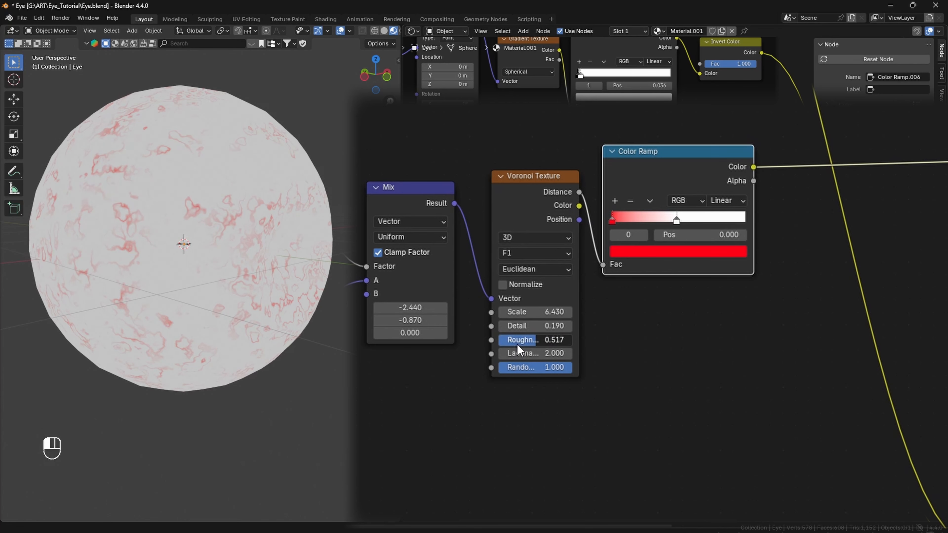
left_click_drag(549, 326, 549, 321)
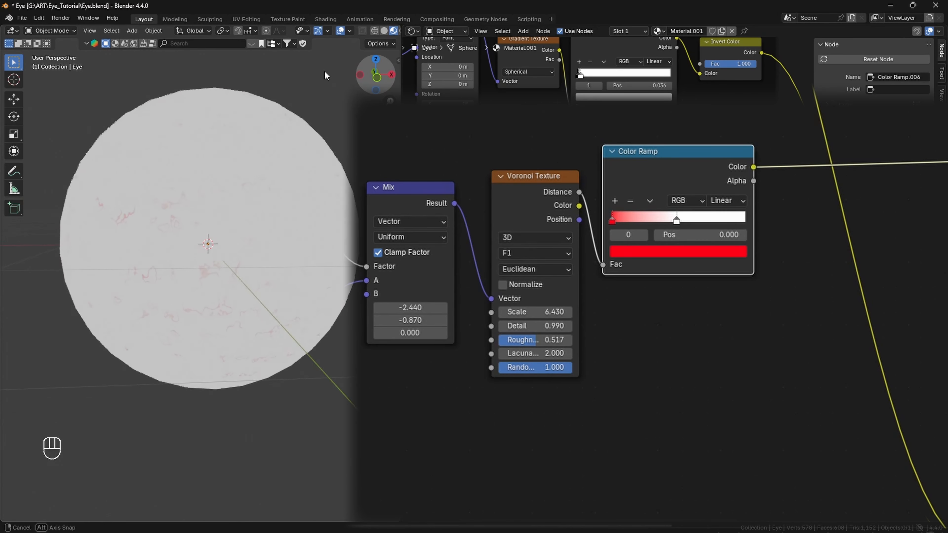
key("ctrl+z")
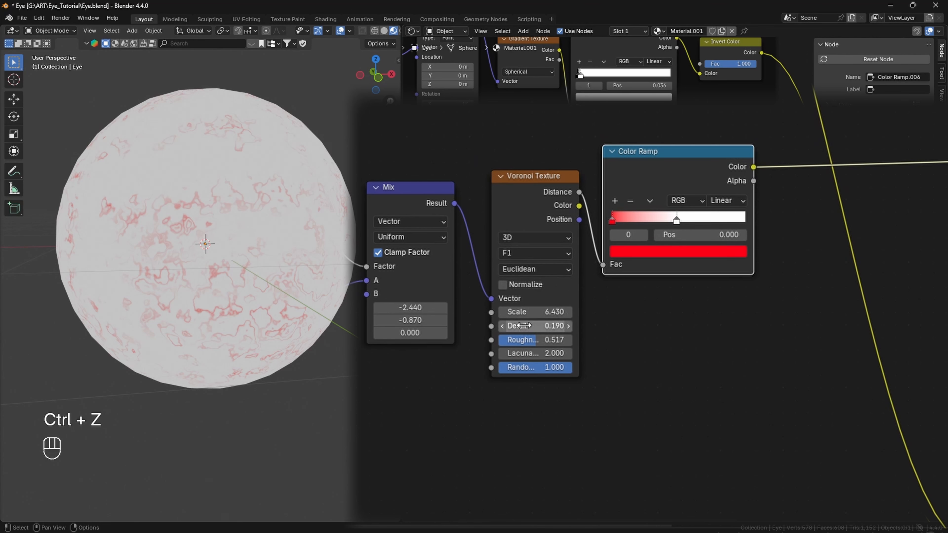
left_click_drag(548, 326, 562, 326)
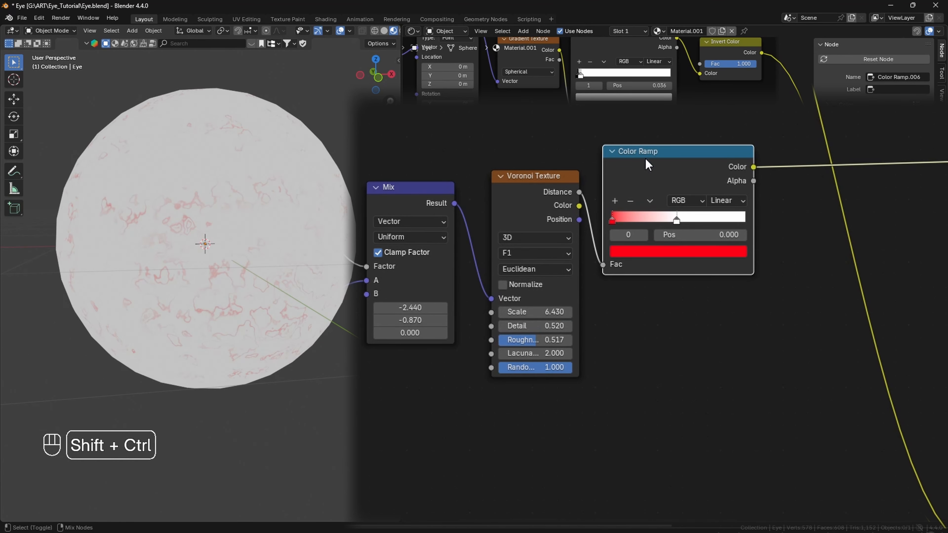
Step: Set the scale of the Noise Texture that distorts the veins to 8.520
left_click(647, 160, "ctrl+shift")
middle_click_drag(367, 80, 410, 80)
left_click(624, 154, "ctrl+shift")
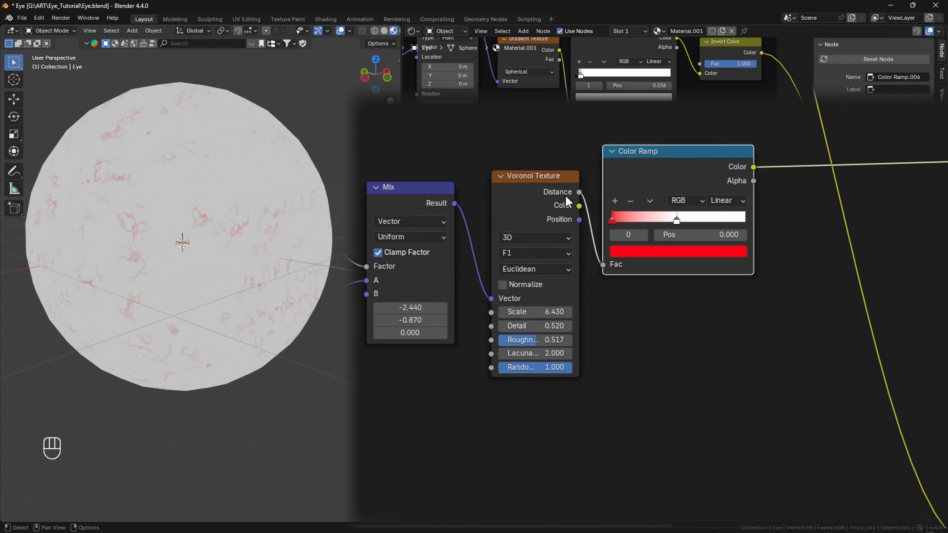
left_click_drag(617, 220, 657, 225)
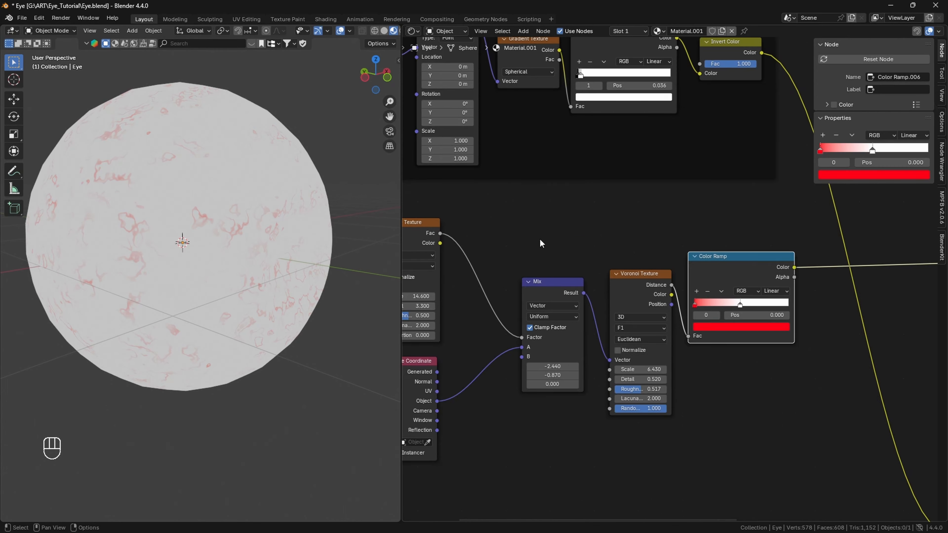
middle_click_drag(517, 238, 617, 271, "alt")
left_click_drag(461, 381, 394, 395)
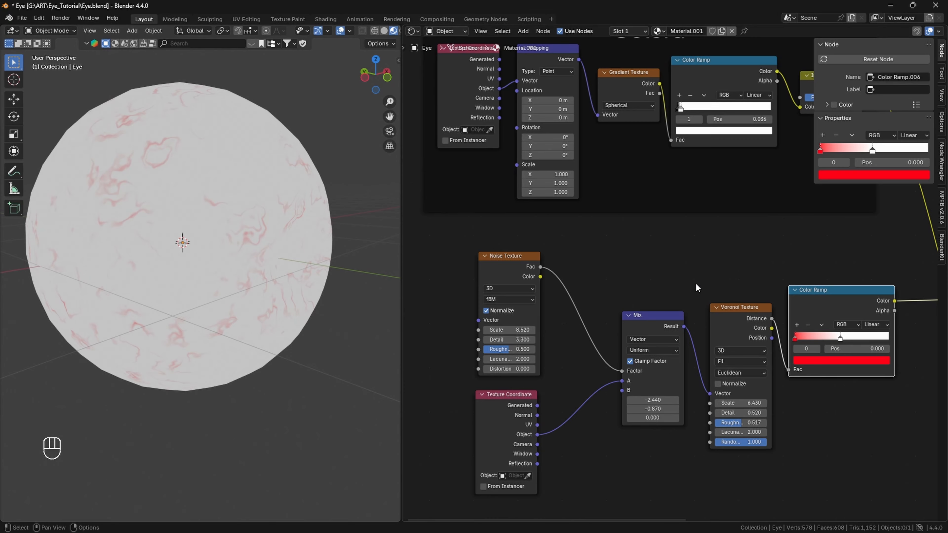
Step: Disconnect the vein Color Ramp from the Material Output
scroll(696, 288, "down", 2)
middle_click_drag(696, 288, 619, 276, "alt")
left_click_drag(875, 313, 561, 308)
middle_click_drag(621, 310, 780, 336, "alt")
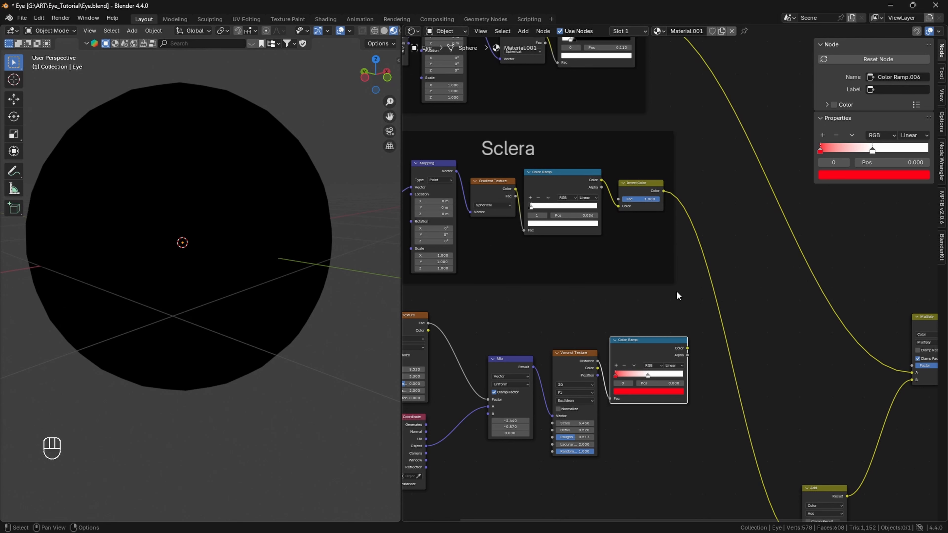
Step: Insert a Multiply color mix node after the Sclera's Invert Color and link the vein Color Ramp's color to its B input
key("shift+a")
mouse_move(635, 274)
left_click(717, 331)
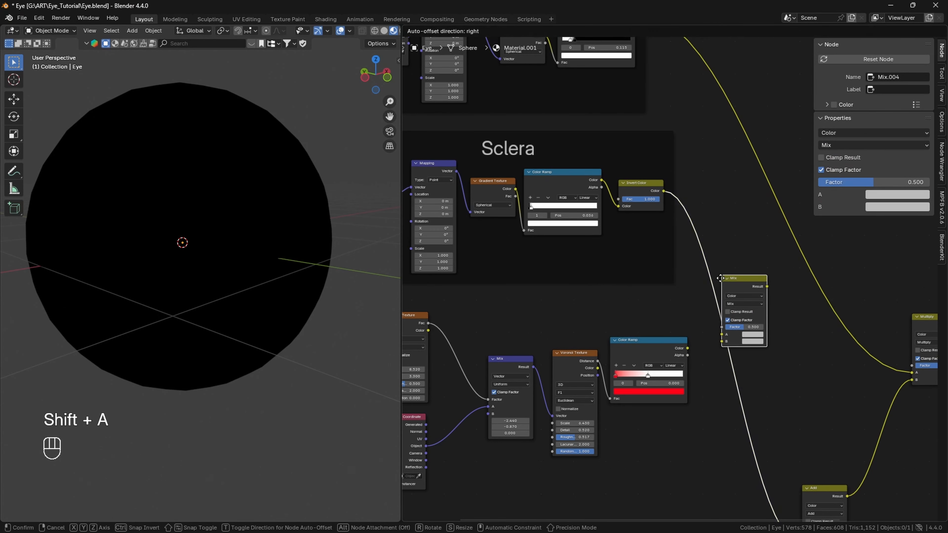
left_click(737, 283)
left_click(734, 305)
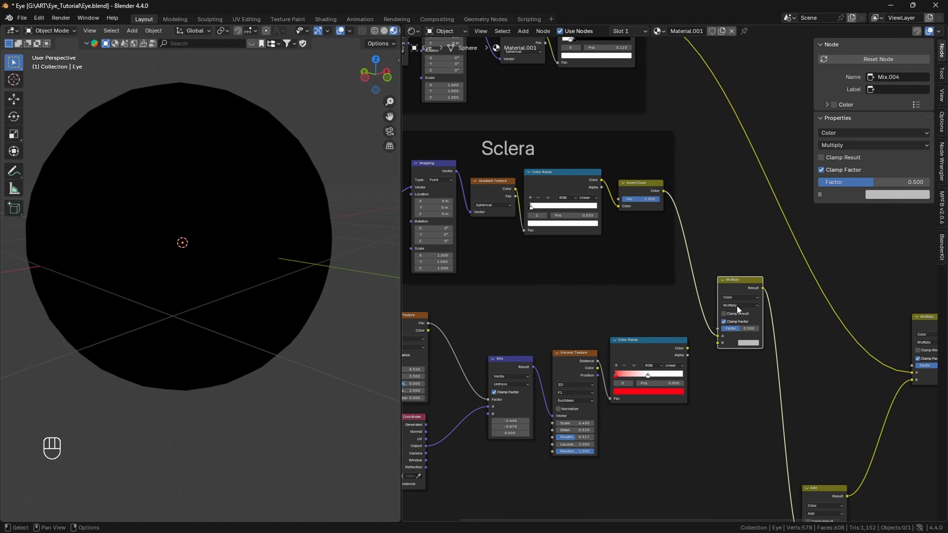
left_click_drag(687, 348, 711, 344)
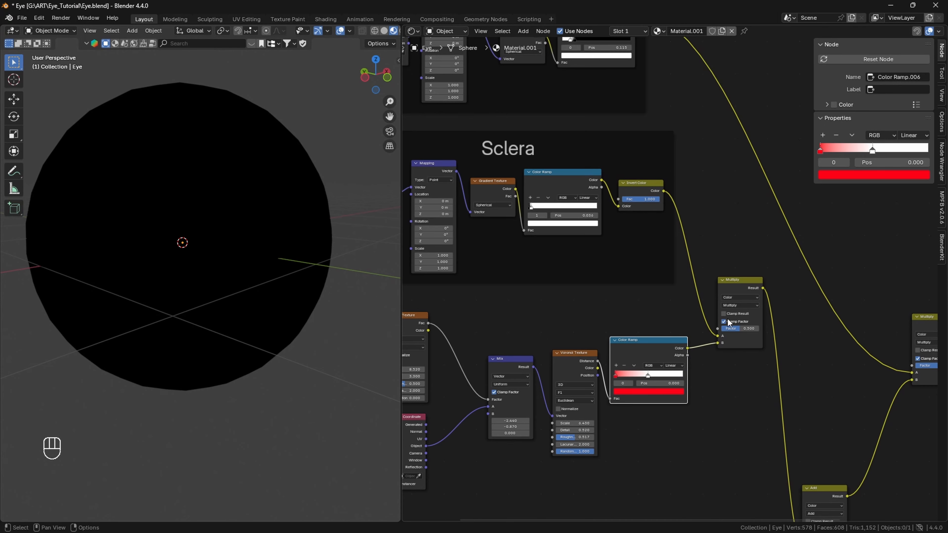
Step: Connect the final Multiply node's result to the Material Output's surface
middle_click_drag(825, 345, 700, 331)
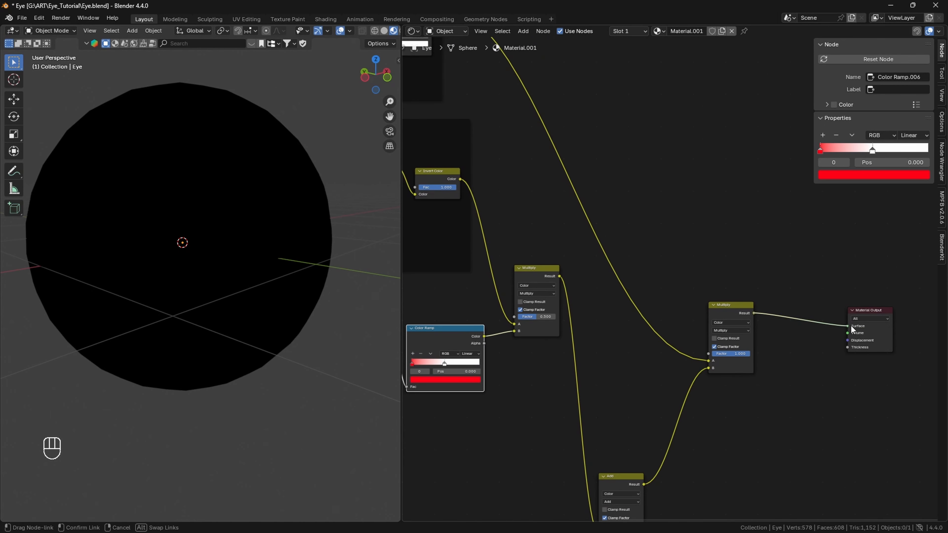
left_click_drag(851, 327, 851, 327)
middle_click_drag(548, 374, 618, 381)
middle_click_drag(292, 73, 287, 73)
middle_click_drag(287, 73, 284, 41, "shift")
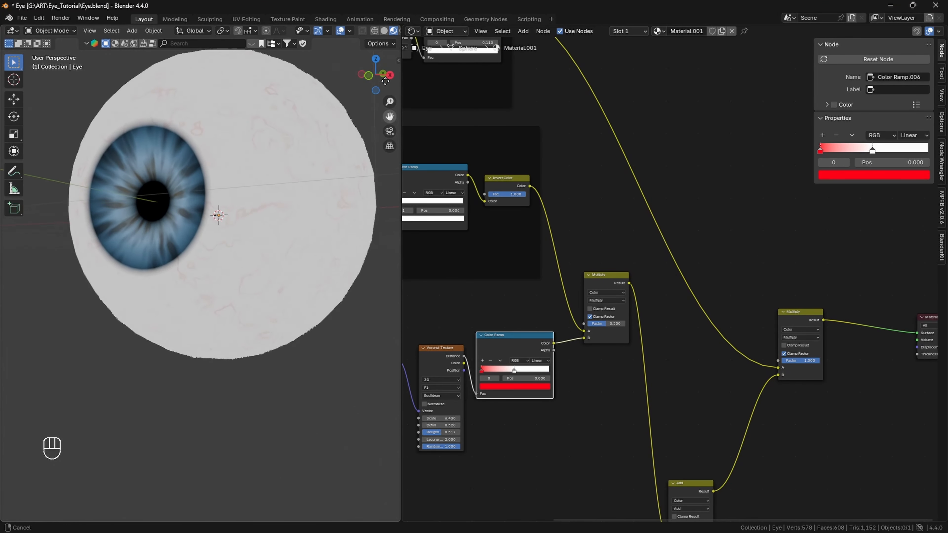
Step: Set the factor of the Multiply node blending sclera and veins to 0.383
scroll(277, 149, "up", 2)
scroll(276, 161, "up", 1)
middle_click_drag(276, 160, 290, 196, "shift")
scroll(290, 196, "up", 1)
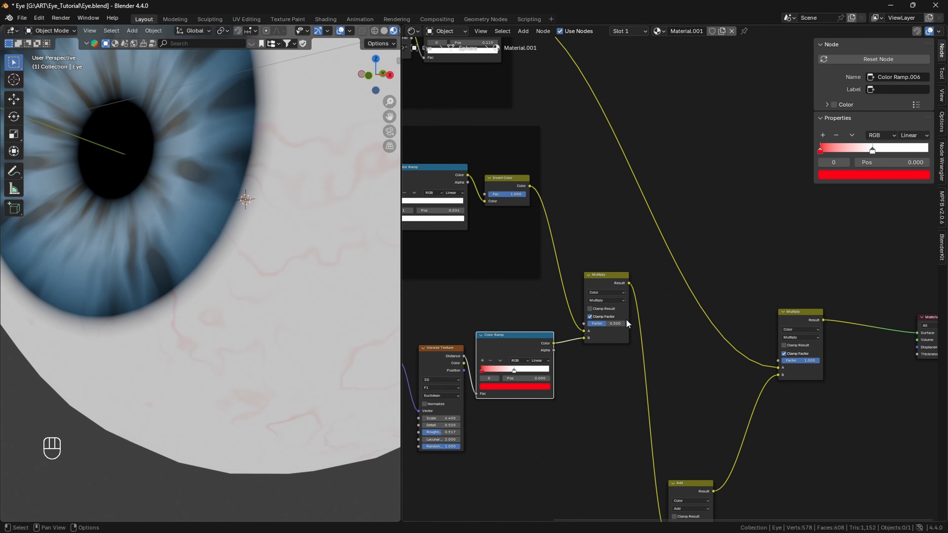
scroll(615, 322, "up", 1)
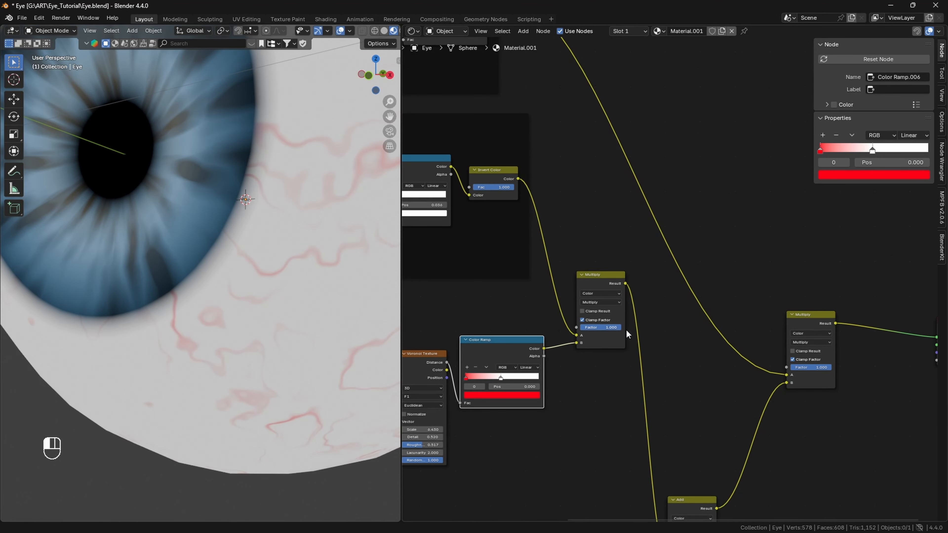
left_click_drag(620, 329, 604, 336)
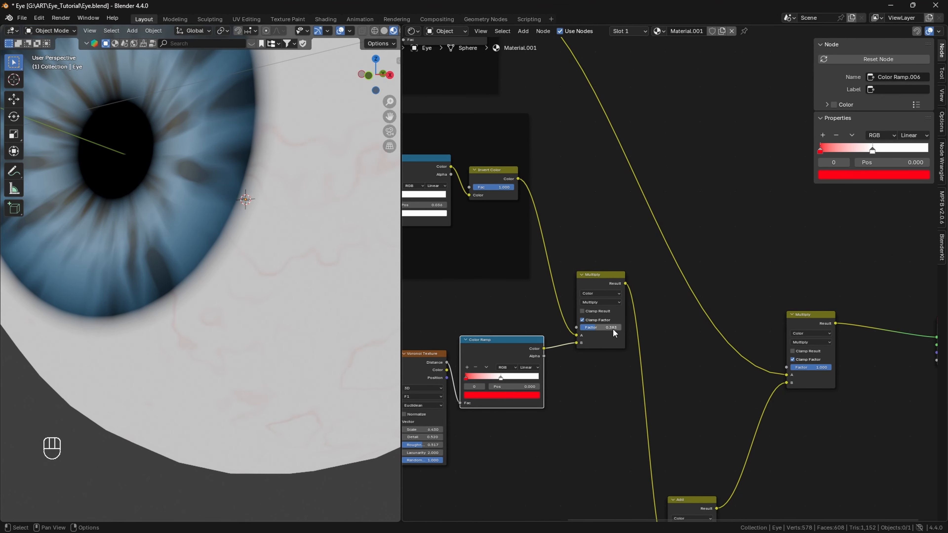
Step: Try a distortion of 1.550 on the vein Noise Texture while viewing the eye from the front
left_click(368, 77)
left_click_drag(389, 103, 389, 125)
mouse_move(389, 117)
left_mouse_down()
mouse_move(392, 156)
mouse_move(383, 49)
mouse_move(389, 119)
left_mouse_up()
left_click_drag(389, 117, 395, 121)
left_click_drag(493, 318, 704, 280, "alt")
left_click_drag(566, 291, 584, 299, "alt")
left_click_drag(441, 474, 486, 480)
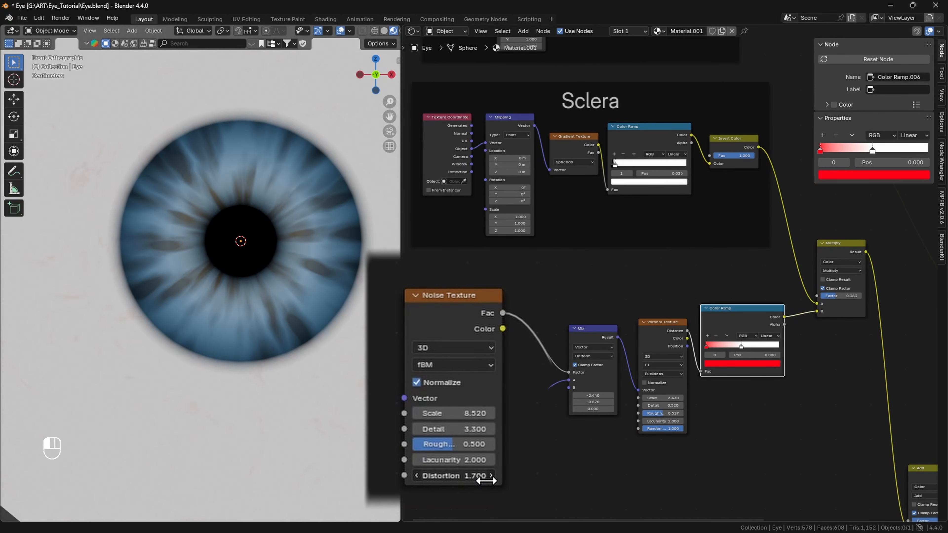
left_click_drag(389, 103, 389, 115)
left_click_drag(380, 79, 345, 79)
mouse_move(389, 103)
left_mouse_down()
mouse_move(391, 126)
mouse_move(392, 116)
left_mouse_up()
left_click_drag(426, 478, 442, 483, "shift")
left_click_drag(373, 81, 398, 99)
left_click(372, 82)
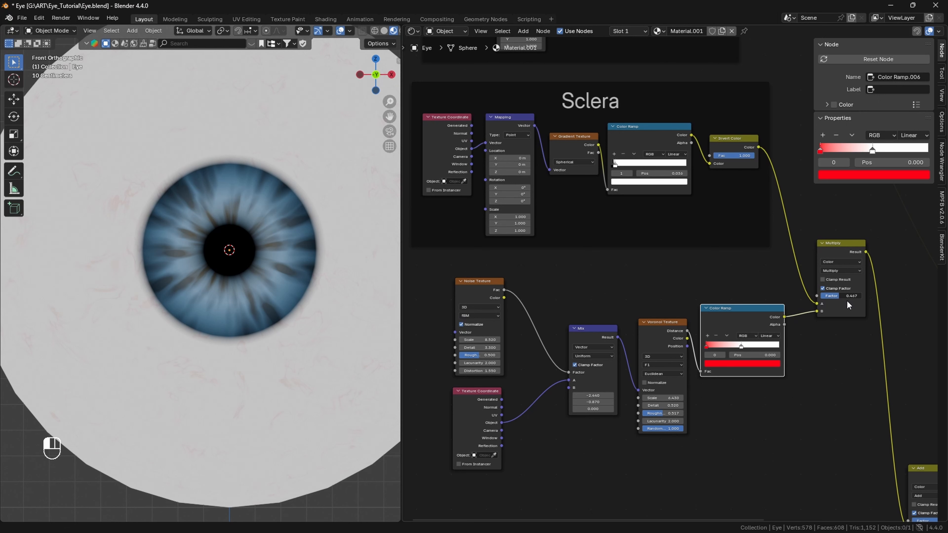
Step: Set the sclera-and-veins Multiply factor to 0.392 and the vein Color Ramp's red stop to position 0.018
left_click_drag(846, 297, 856, 297)
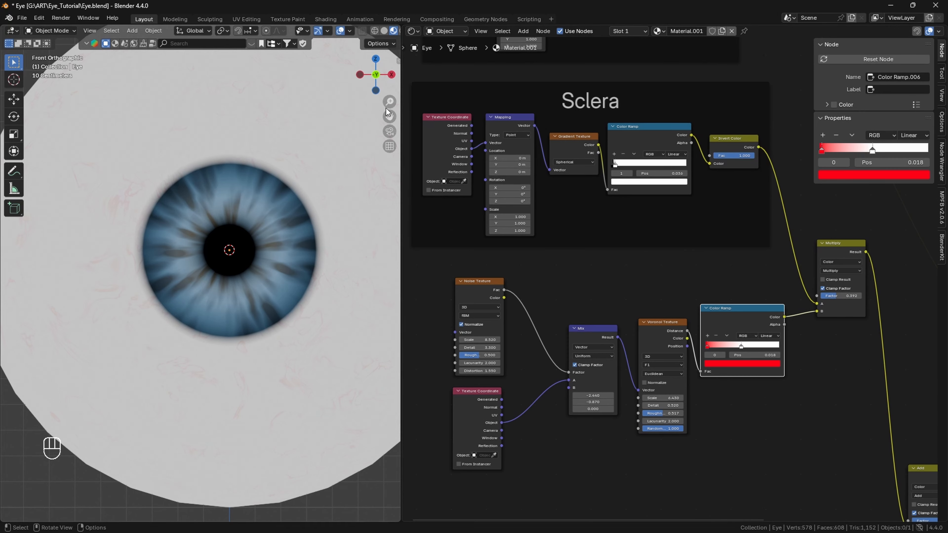
scroll(386, 112, "down", 2)
left_click_drag(376, 78, 459, 69)
left_click(377, 78)
Step: Set the vein Noise Texture's distortion to 0
left_click_drag(390, 102, 384, 49)
left_click_drag(389, 101, 384, 56)
left_click(469, 477)
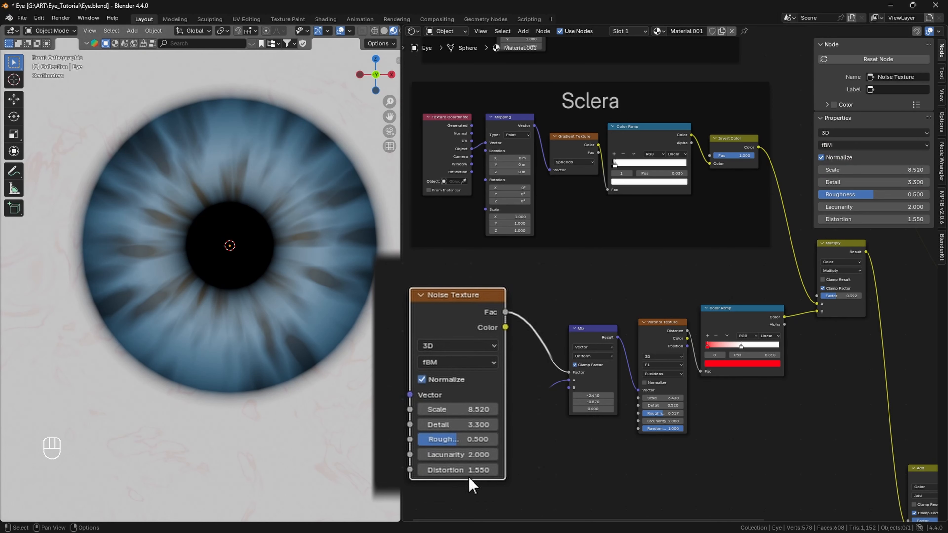
type("0")
key("Return")
Step: Set the vein Noise Texture's scale to 9.180 and return to the front view
left_click_drag(388, 119, 385, 121)
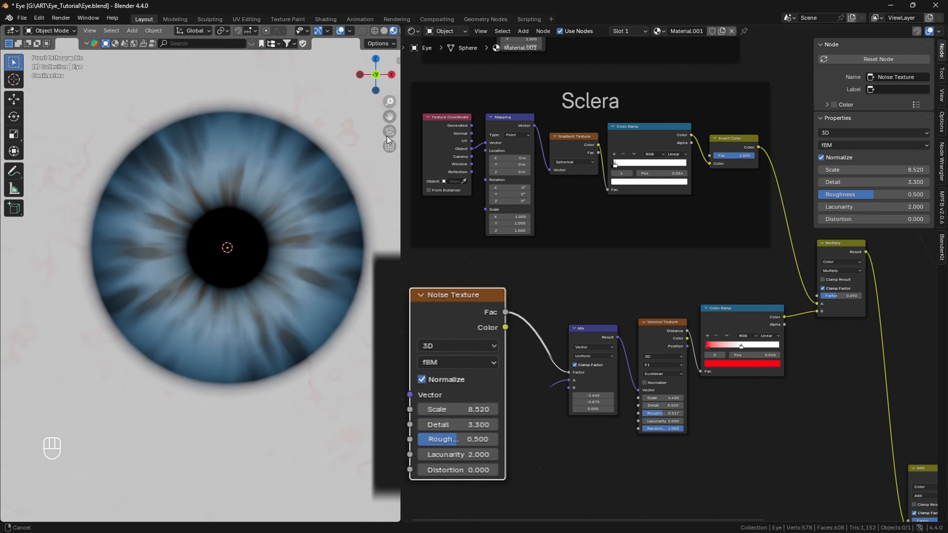
mouse_move(377, 80)
left_mouse_down()
mouse_move(367, 82)
mouse_move(317, 289)
mouse_move(425, 72)
mouse_move(361, 95)
mouse_move(370, 94)
left_mouse_up()
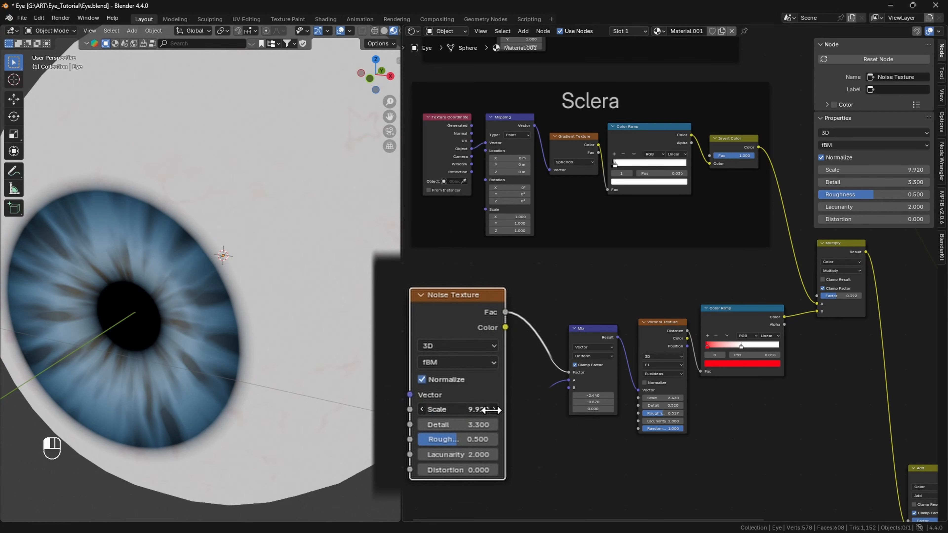
left_click_drag(545, 412, 543, 412, "shift")
mouse_move(375, 74)
left_mouse_down()
mouse_move(415, 61)
mouse_move(399, 54)
mouse_move(375, 82)
left_mouse_up()
left_click(375, 77)
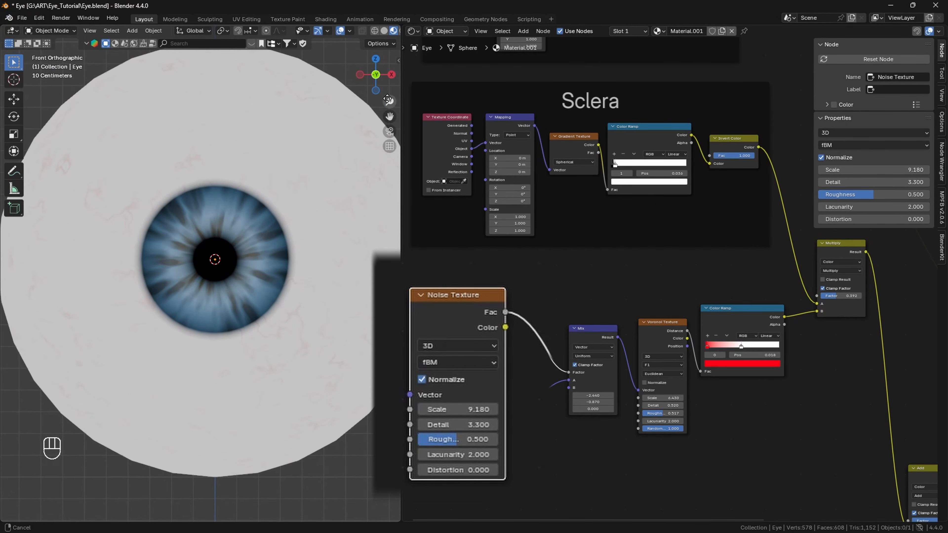
Step: Set the sclera-and-veins Multiply factor to 0.475 and tidy the positions of the vein Noise Texture and Texture Coordinate nodes
mouse_move(837, 295)
left_mouse_down()
mouse_move(855, 297)
mouse_move(845, 297)
left_mouse_up()
scroll(612, 304, "down", 4)
middle_click_drag(642, 285, 568, 295, "alt")
left_click_drag(447, 300, 440, 304)
left_click_drag(441, 386, 433, 393)
Step: Add a layout frame and resize it to surround the vein nodes below the Sclera frame
left_click_drag(418, 288, 663, 441)
key("shift+a")
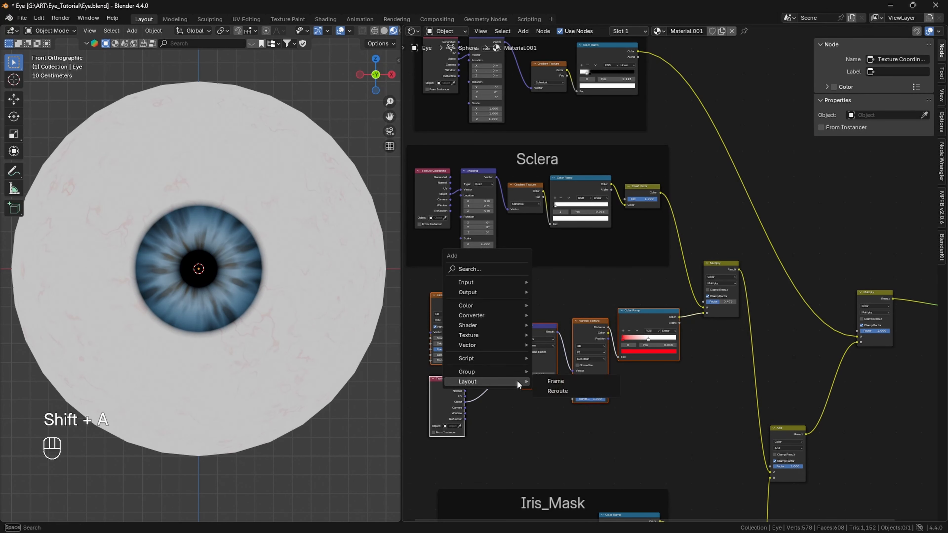
left_click(530, 380)
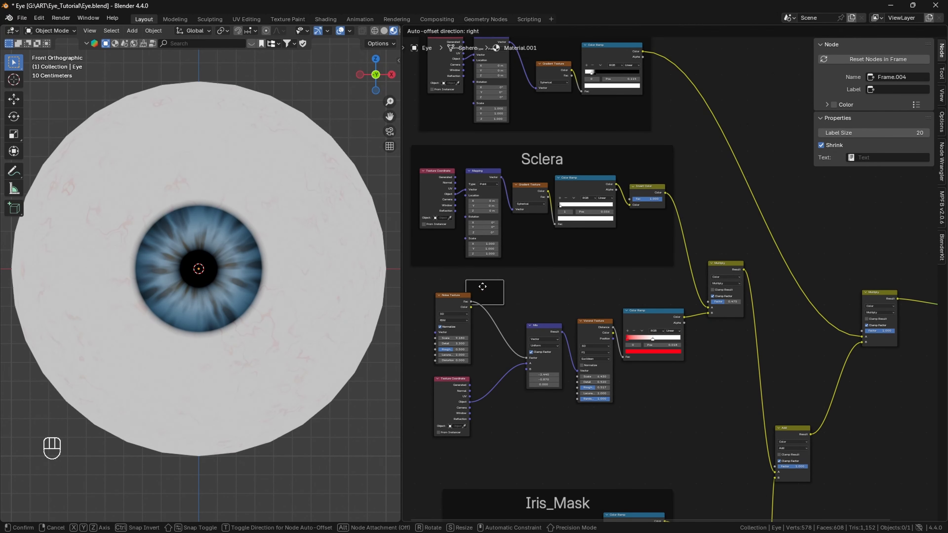
left_click(489, 283)
left_click_drag(504, 304, 677, 444)
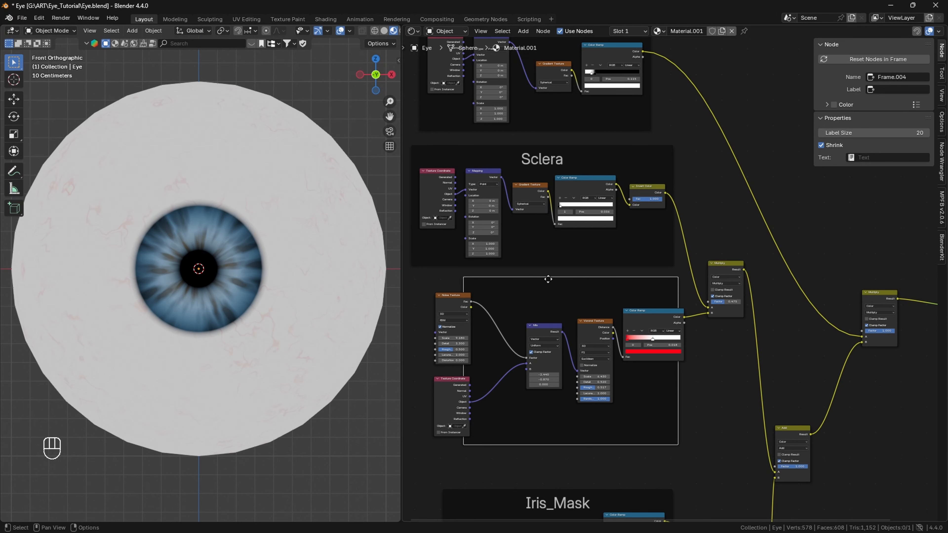
left_click_drag(548, 279, 510, 279)
left_click_drag(640, 444, 693, 452)
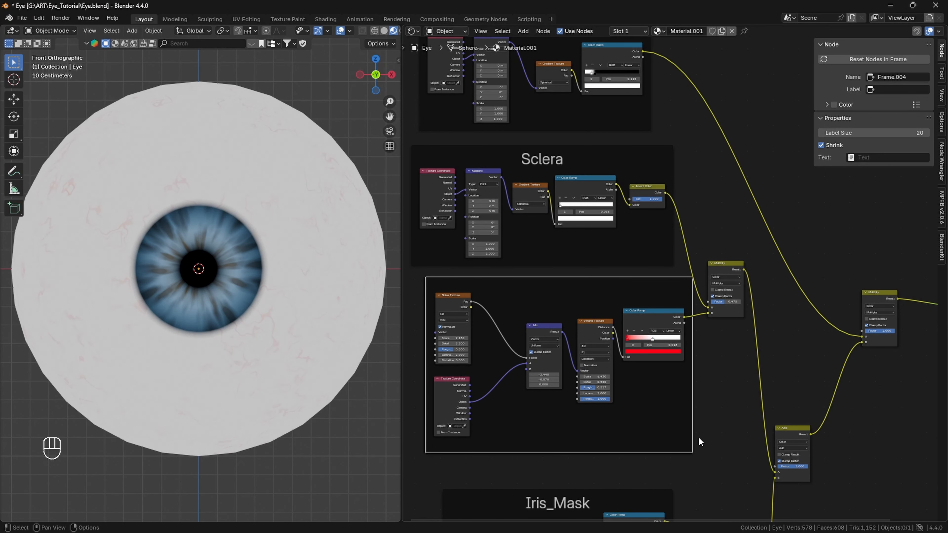
Step: Move all the vein nodes into the new frame
left_click_drag(443, 287, 642, 424)
key("g")
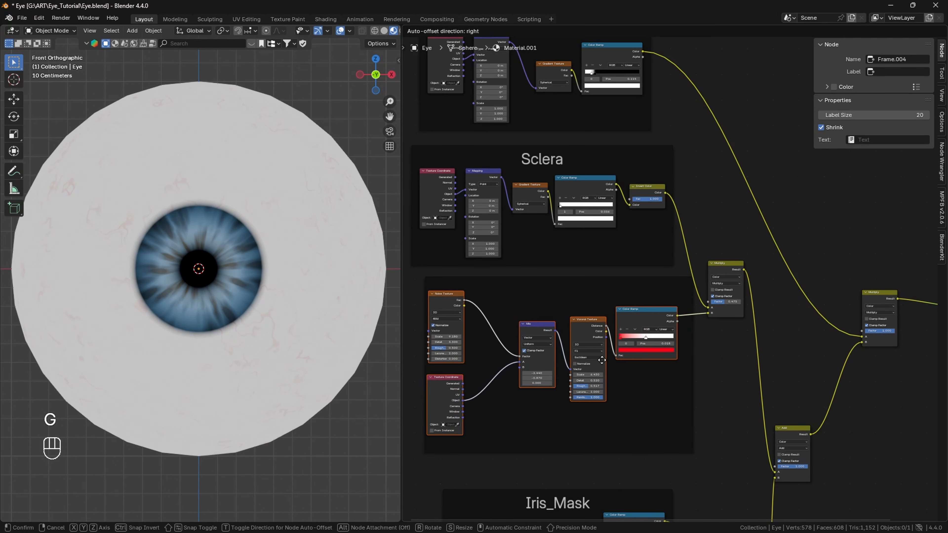
left_click(577, 311)
Step: Label the new frame Veins and set its label size to 60
left_click(576, 311)
key("F2")
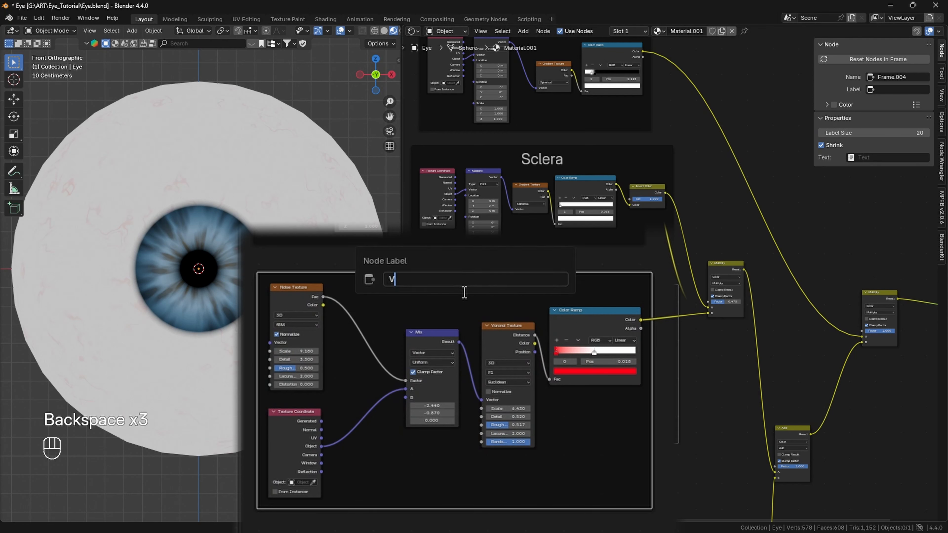
key("Return")
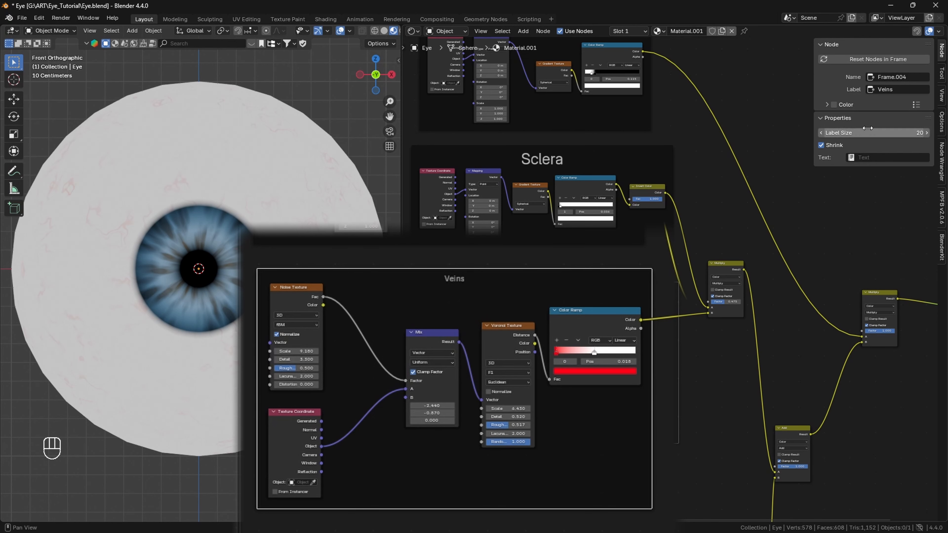
key("Return")
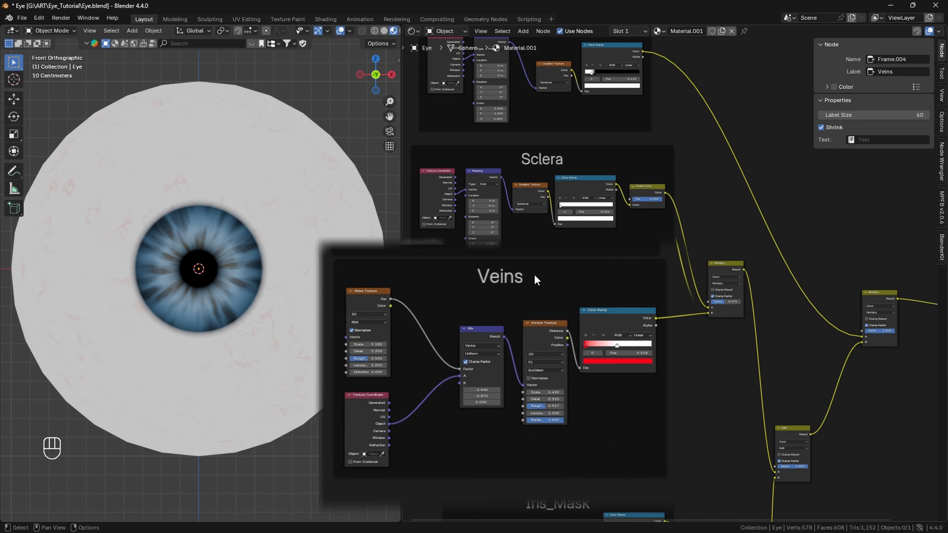
Step: Align the Veins frame beneath the Sclera frame and lower the Multiply node that blends sclera and veins
key("g")
left_click(554, 289)
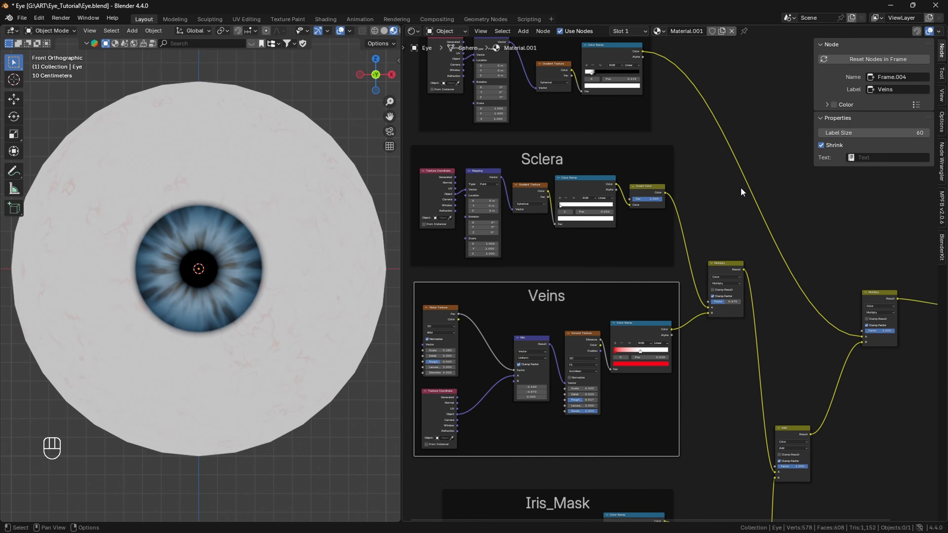
scroll(741, 188, "down", 11)
left_click_drag(697, 274, 698, 314)
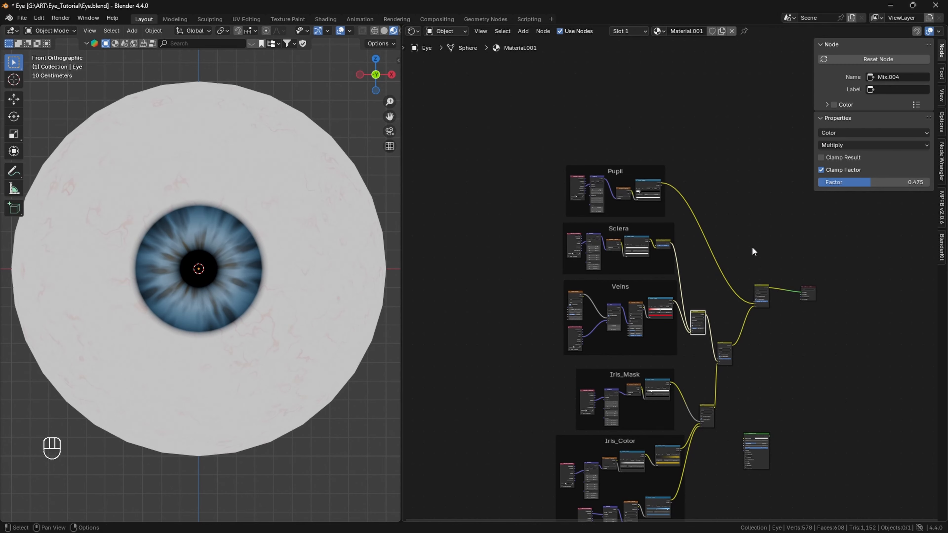
left_click_drag(752, 247, 724, 183, "alt")
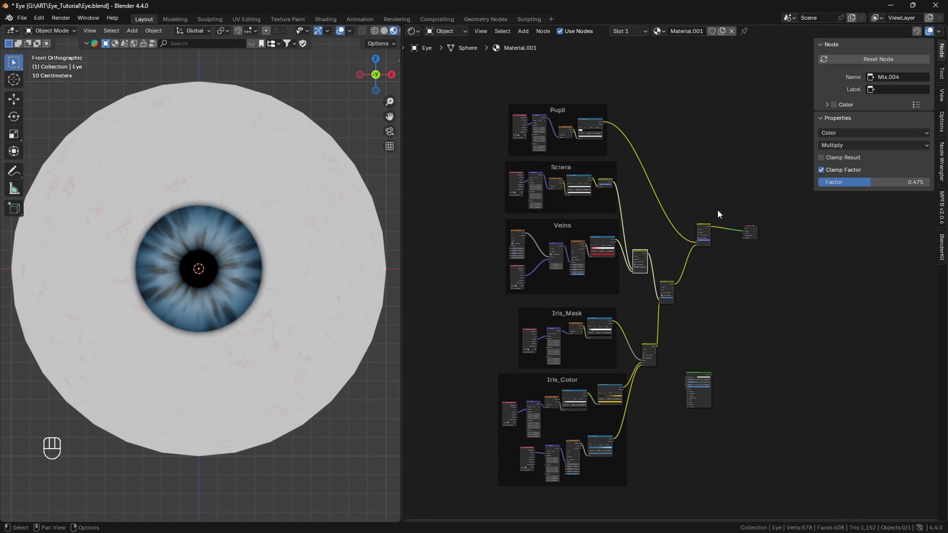
Step: Add a new stop between the white and black stops in the Pupil frame's Color Ramp
scroll(701, 212, "up", 3)
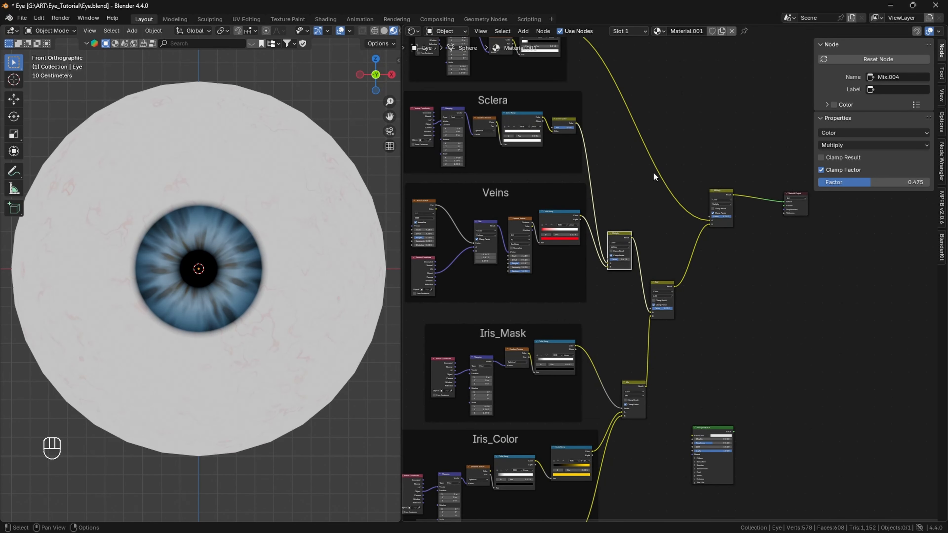
left_click_drag(626, 183, 716, 375, "alt")
scroll(651, 226, "up", 12)
left_click_drag(652, 235, 720, 393, "alt")
scroll(644, 262, "up", 5)
left_click_drag(726, 244, 759, 250, "alt")
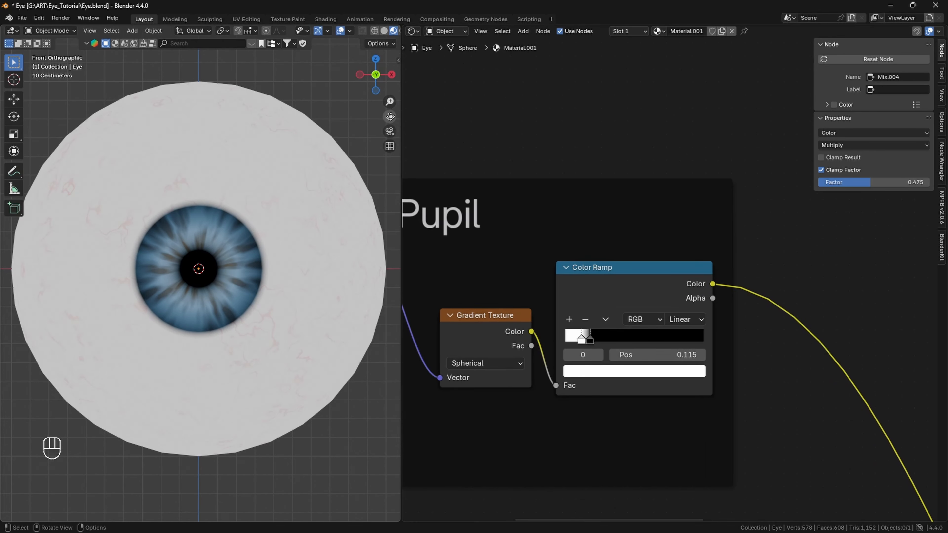
left_click_drag(390, 116, 399, 108)
left_click_drag(390, 101, 379, 44)
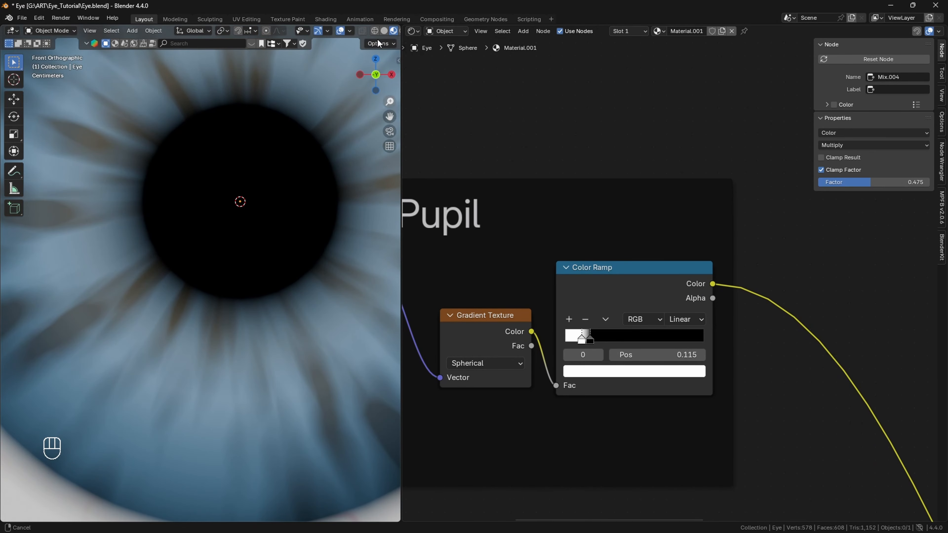
left_click(569, 320)
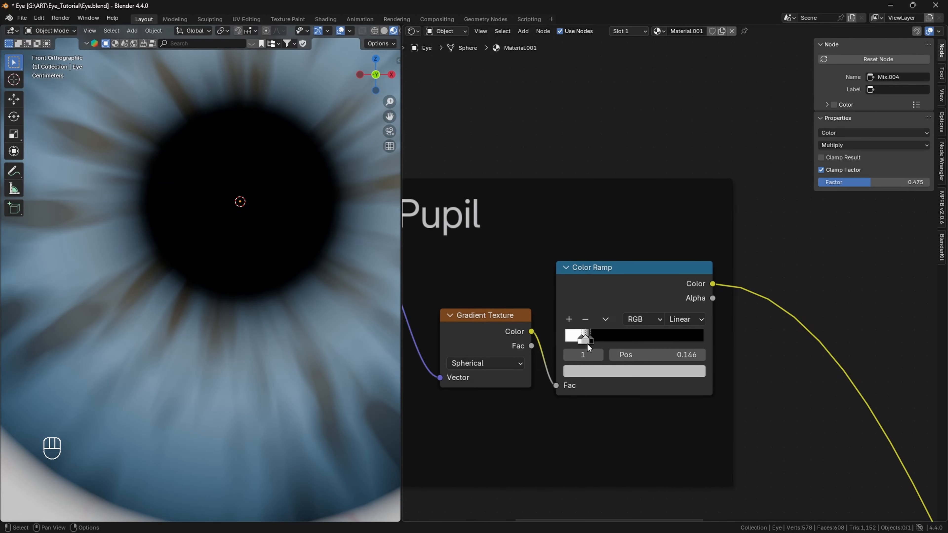
Step: Colour the new Pupil ramp stop a dark reddish brown and move it to position 0.173
left_click(595, 371)
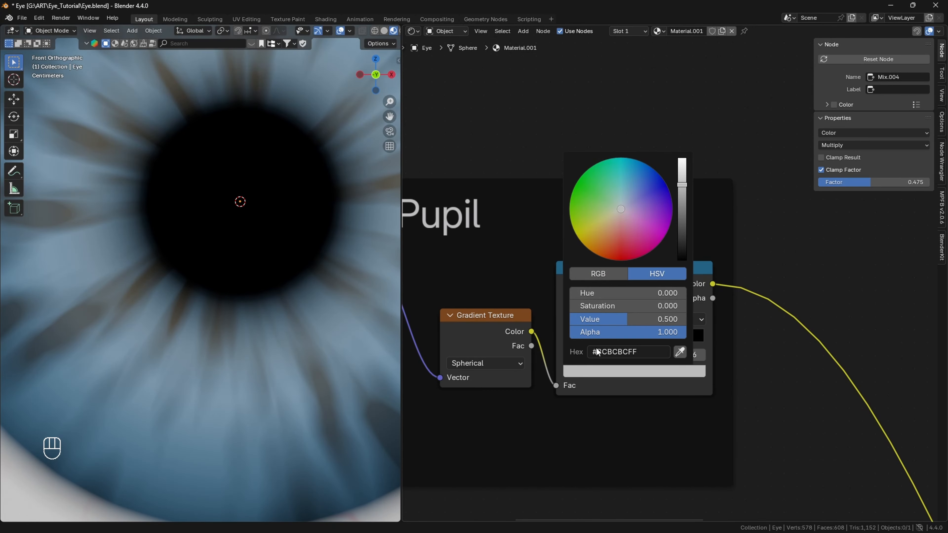
left_click_drag(622, 213, 607, 256)
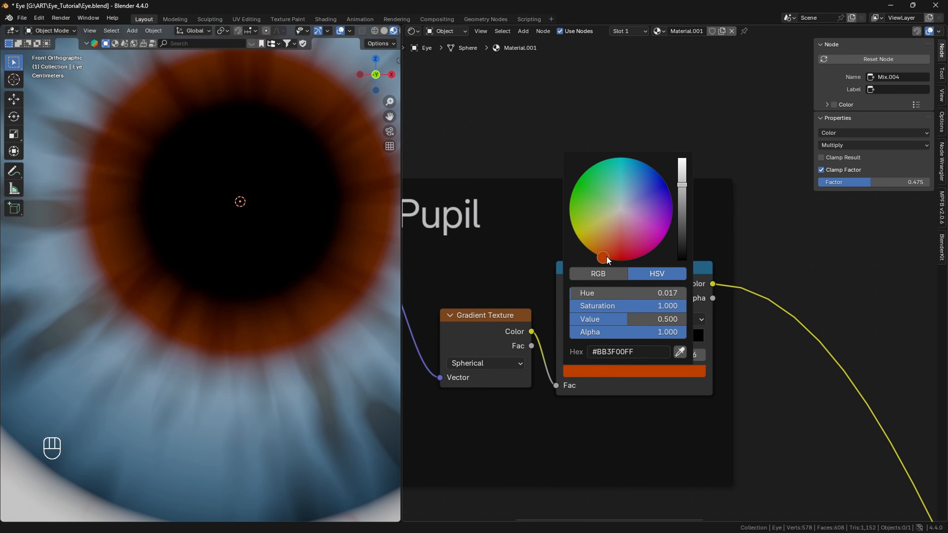
left_click_drag(681, 224, 687, 234)
left_click_drag(584, 340, 588, 342)
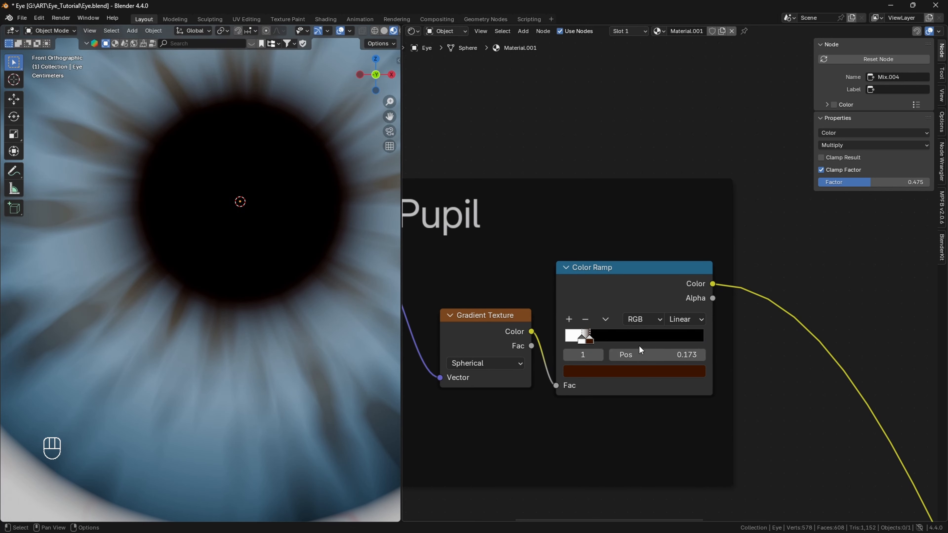
Step: Inspect the whole eye from an angled view and review the complete node layout
left_click_drag(392, 102, 386, 160)
left_click_drag(379, 78, 401, 93)
left_click(379, 76)
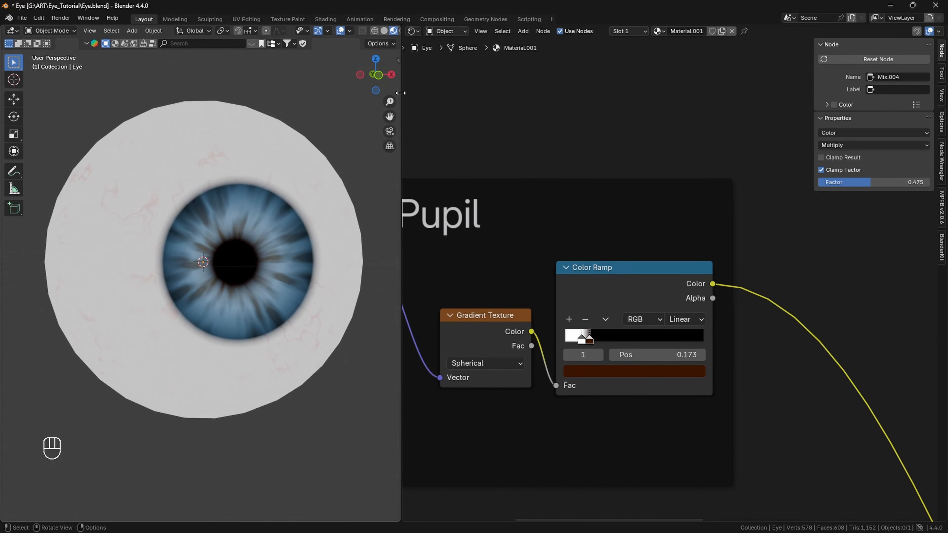
scroll(702, 310, "down", 8)
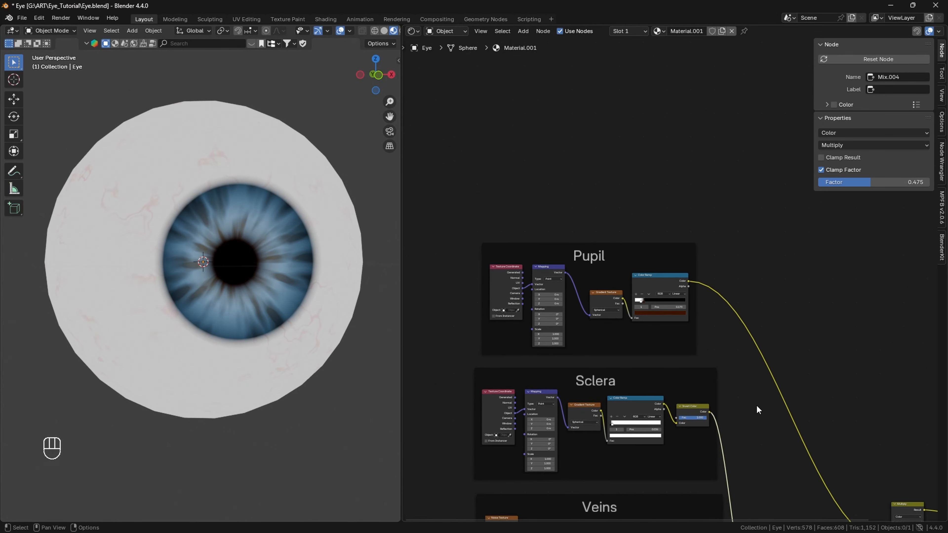
left_click_drag(756, 404, 690, 240, "alt")
scroll(706, 309, "down", 3)
left_click_drag(706, 309, 702, 225, "alt")
scroll(714, 277, "down", 4)
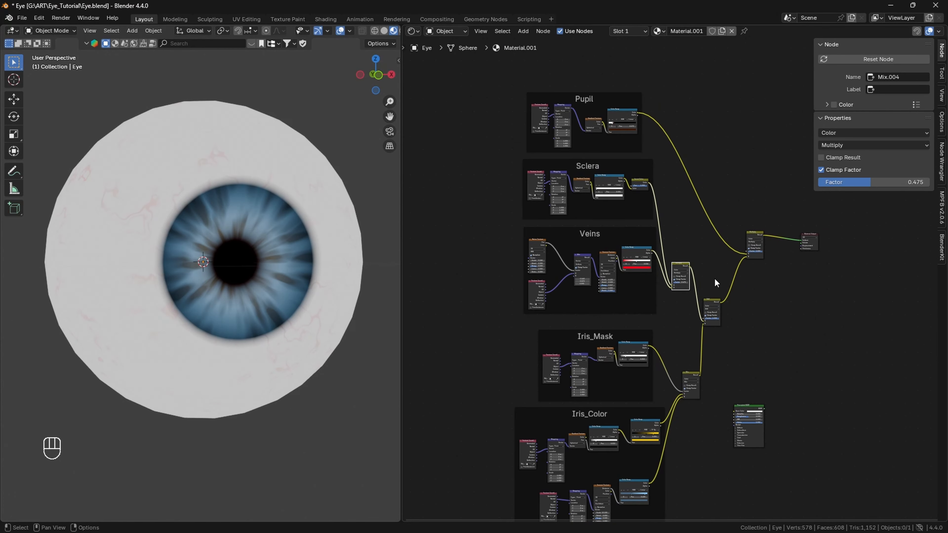
left_click_drag(741, 326, 727, 295, "alt")
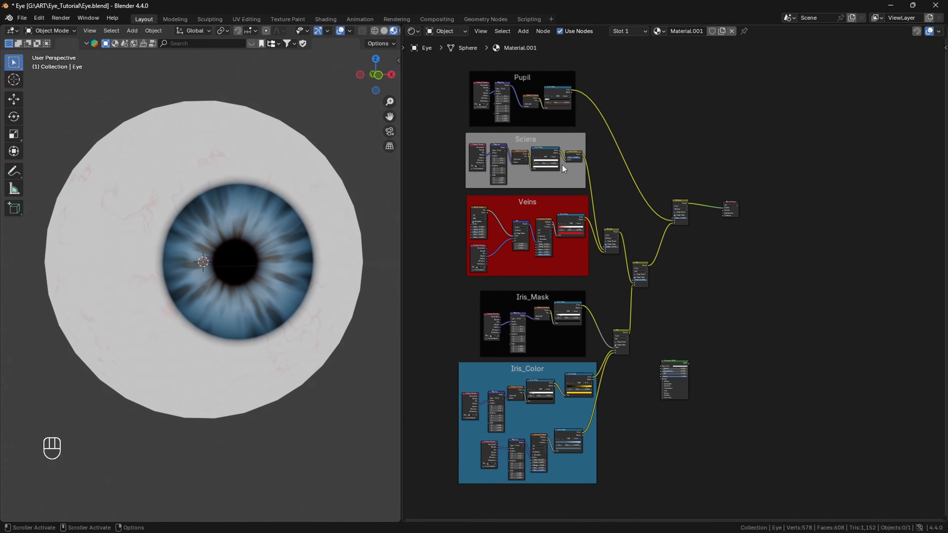
mouse_move(241, 244)
left_mouse_down("ctrl+alt")
mouse_move(239, 263)
mouse_move(237, 255)
left_mouse_up("ctrl+alt")
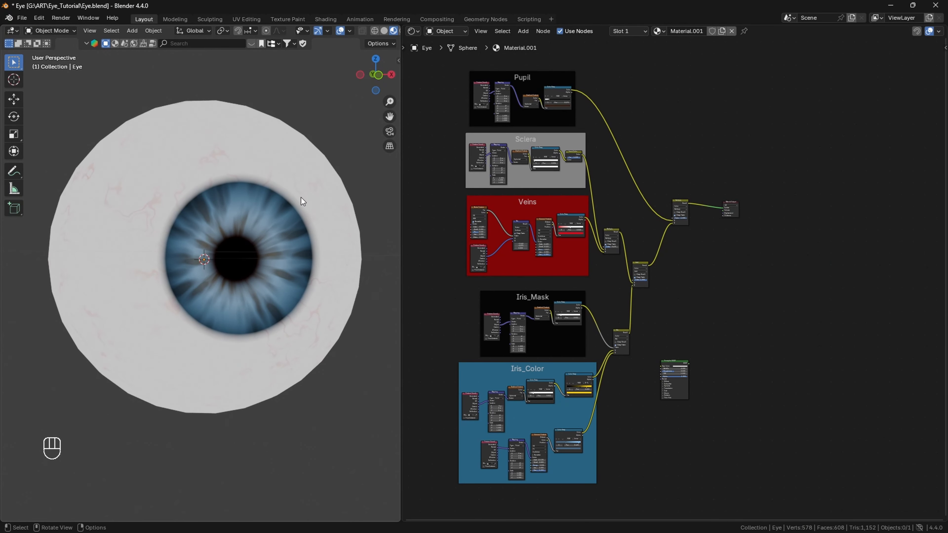
Step: Add a Value node beside the Pupil frame, outside its border
left_click_drag(463, 293, 765, 256, "alt")
scroll(575, 243, "up", 8)
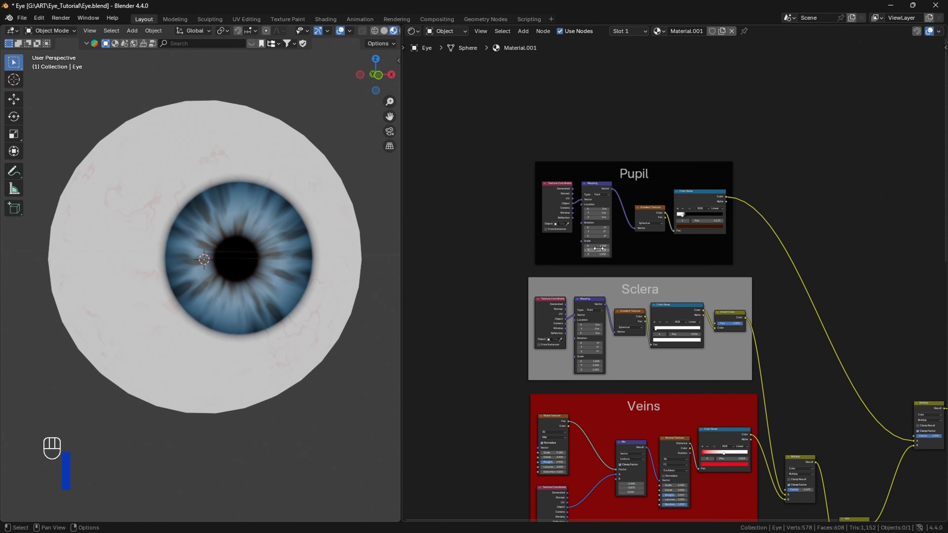
scroll(597, 248, "up", 5)
left_click_drag(502, 242, 665, 386, "alt")
key("shift+a")
mouse_move(412, 340)
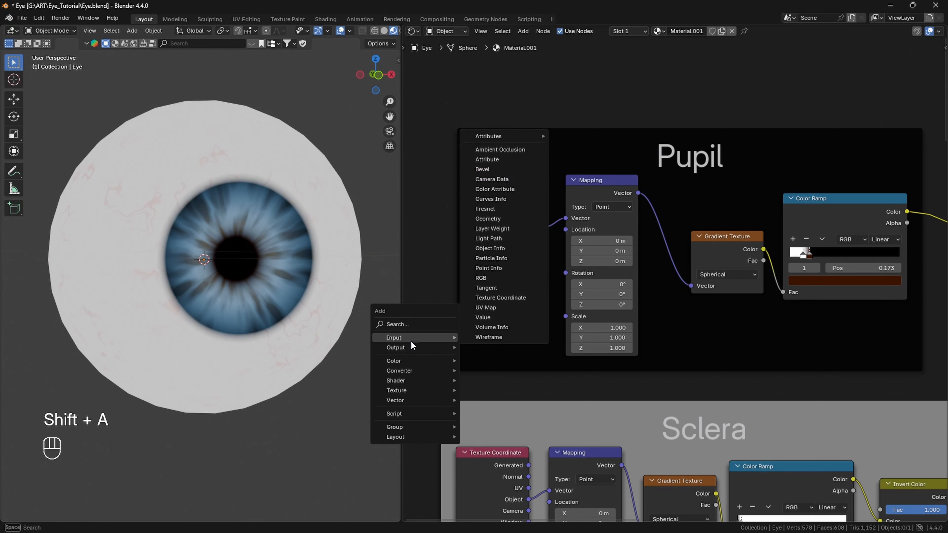
left_click(483, 317)
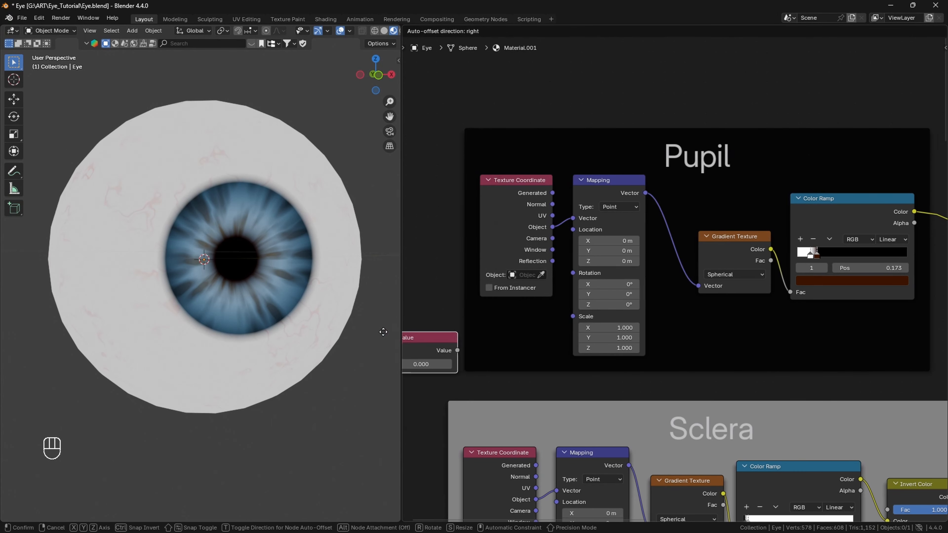
left_click(466, 342)
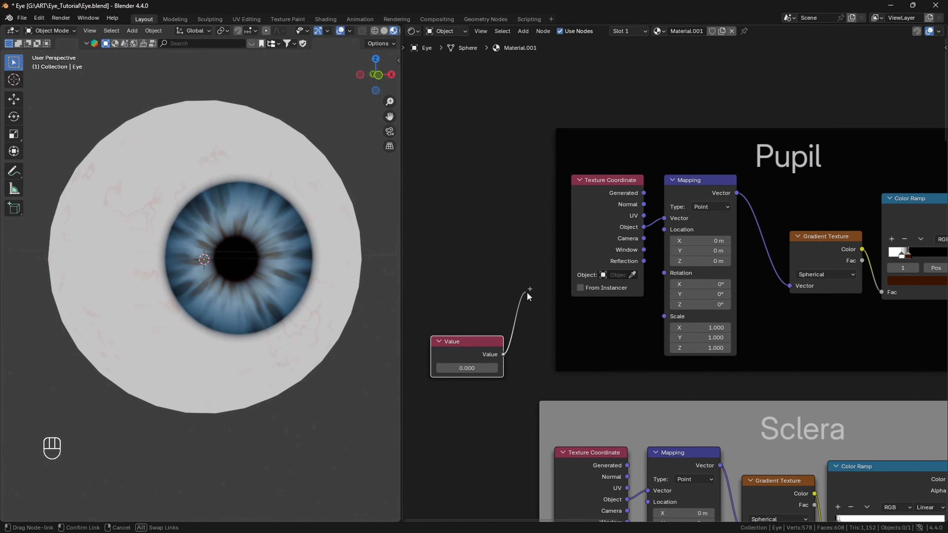
Step: Connect the Value node to the Scale input of the Pupil frame's Mapping node and set its value to 1
left_click_drag(663, 318, 664, 317)
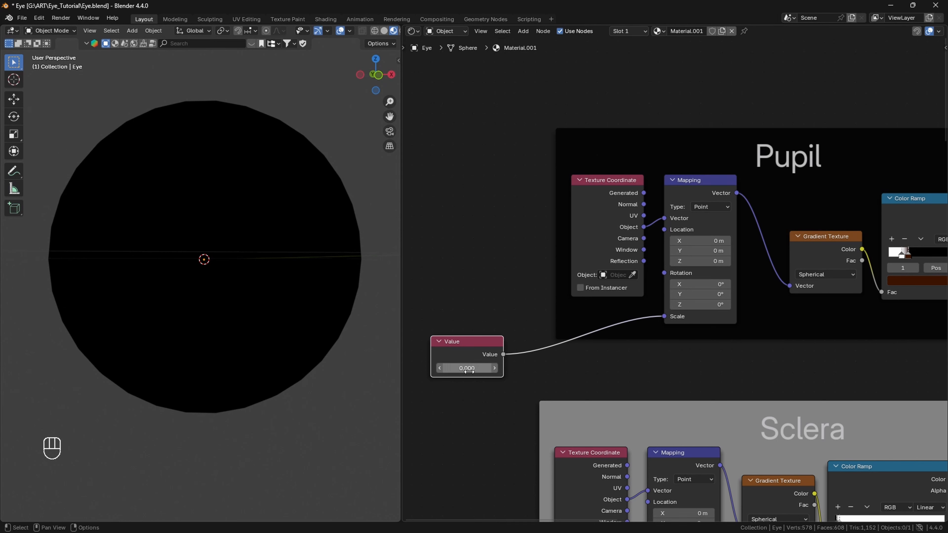
key("Return")
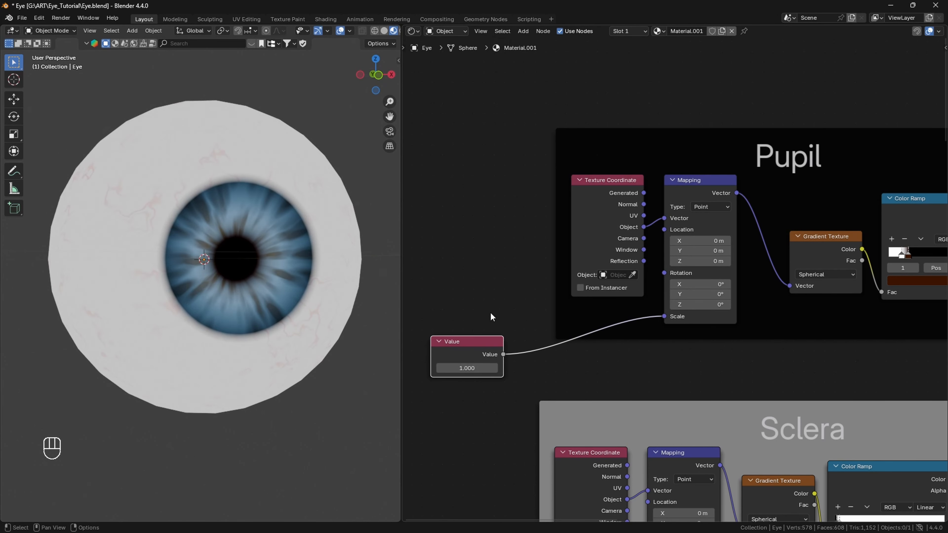
left_click_drag(463, 367, 464, 368, "shift")
key("ctrl+z")
Step: Move the Value node down and away from the frames, level with the Sclera frame
scroll(471, 314, "down", 1)
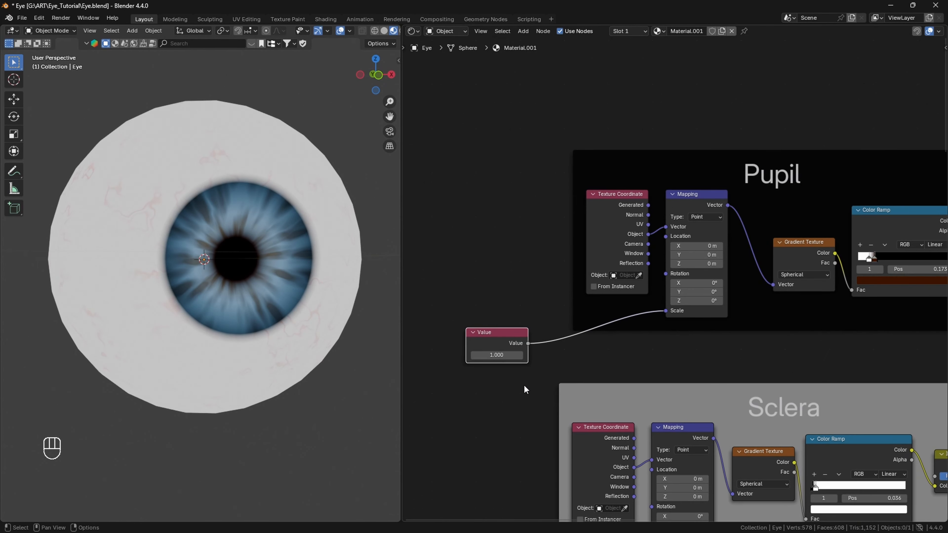
left_click_drag(524, 385, 533, 254, "alt")
left_click_drag(528, 212, 448, 292)
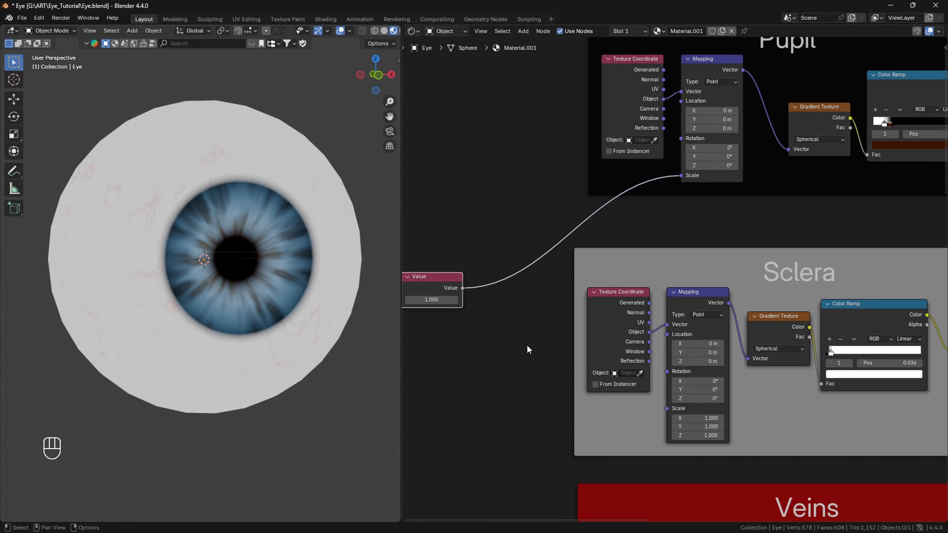
scroll(526, 344, "down", 1)
left_click_drag(525, 366, 484, 231, "alt")
left_click_drag(491, 368, 513, 321, "alt")
left_click_drag(477, 94, 449, 124)
left_click_drag(512, 170, 519, 289, "alt")
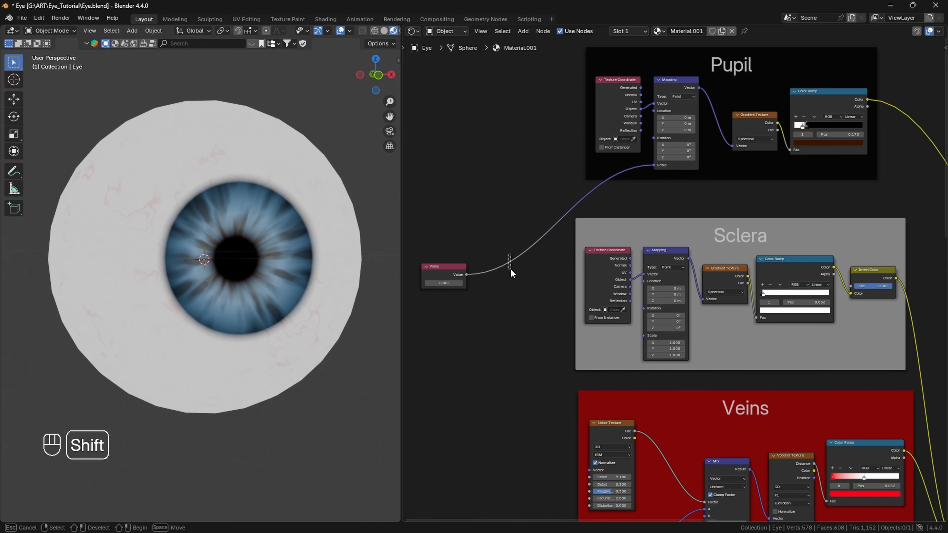
Step: Insert a reroute point on the Value link and raise it beside the lower edge of the Pupil frame
right_click_drag(508, 284, 517, 256, "shift")
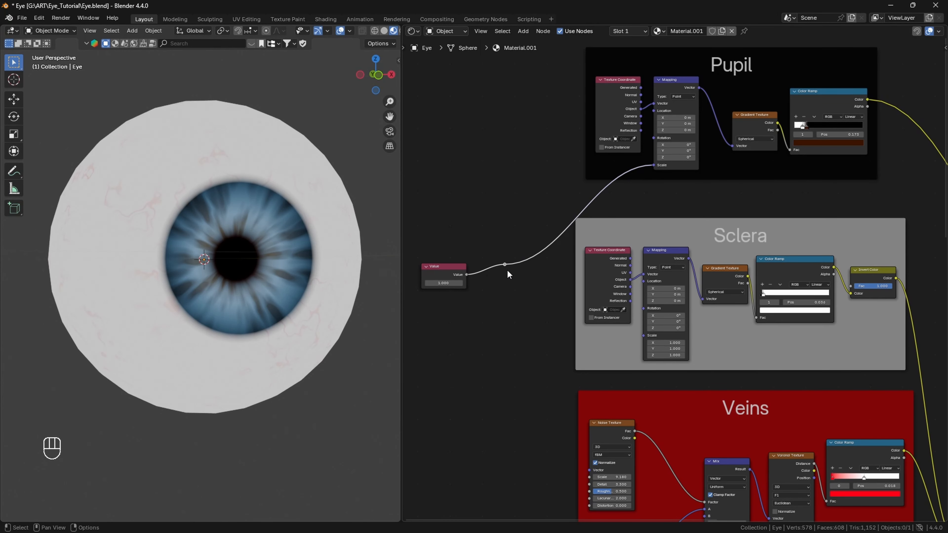
key("g")
left_click(515, 196)
Step: Move the Value node further down, to the height of the gap between the Veins and Iris_Mask frames
left_click_drag(436, 278, 447, 454)
left_click_drag(534, 384, 538, 80, "alt")
left_click_drag(448, 146, 426, 288)
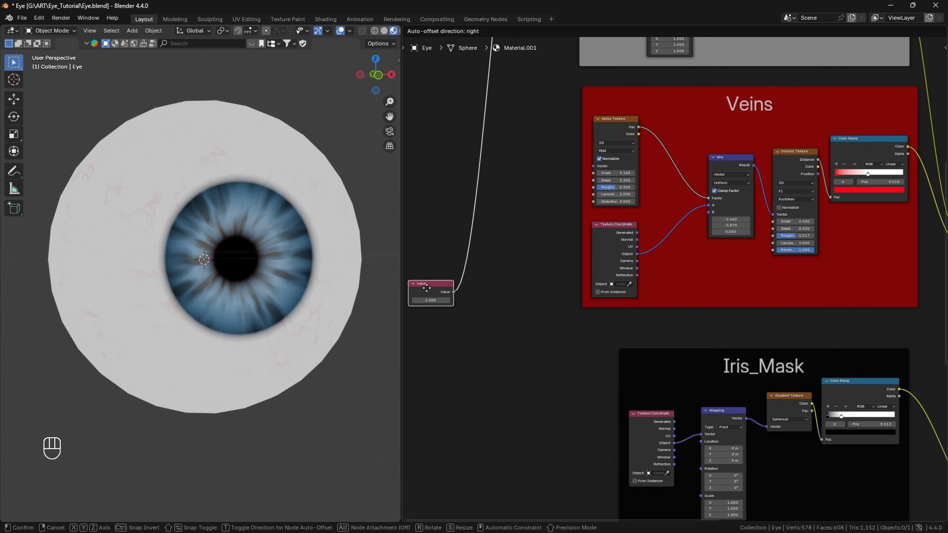
left_click_drag(524, 342, 535, 125, "alt")
left_click_drag(444, 65, 423, 112)
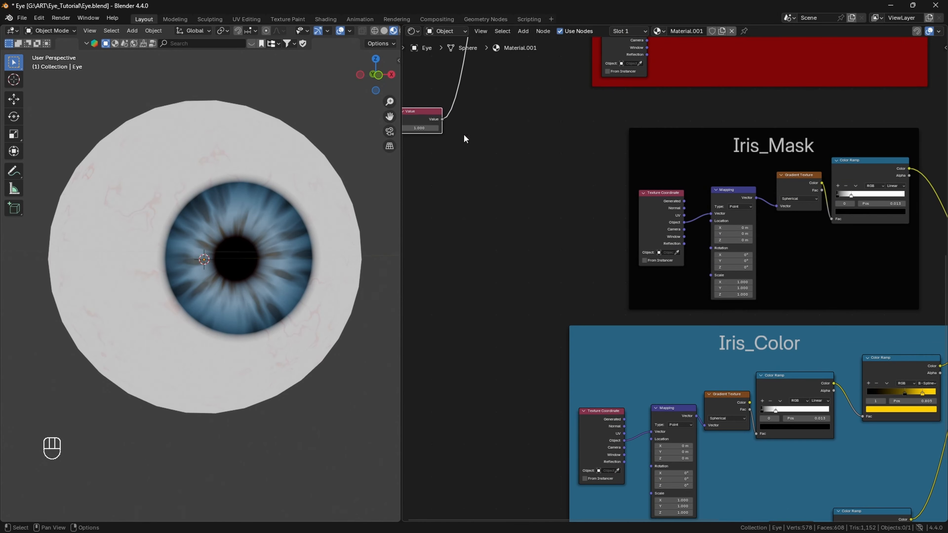
Step: Connect the Value node to the Scale input of the lower Mapping node in the Iris_Color frame
left_click_drag(556, 202, 531, 74, "alt")
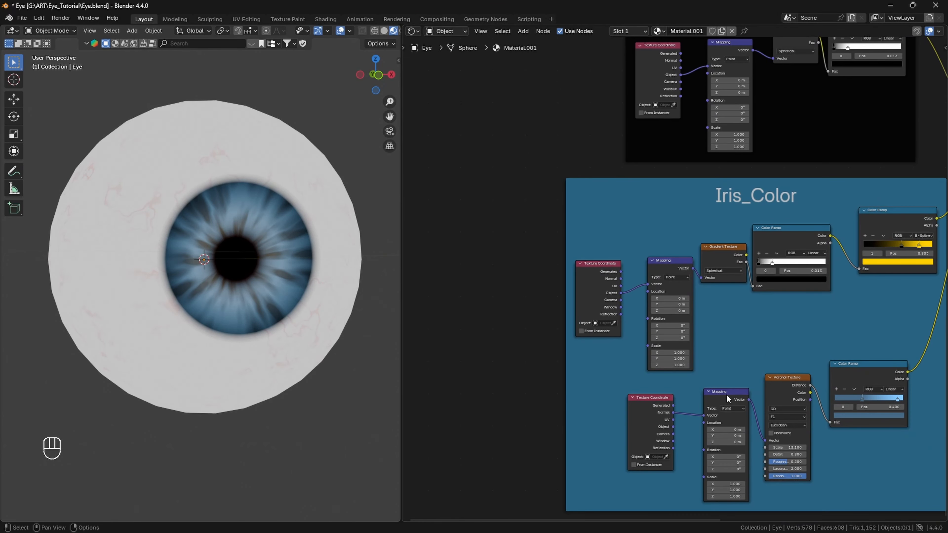
scroll(659, 362, "down", 4)
left_click_drag(708, 369, 532, 378, "alt")
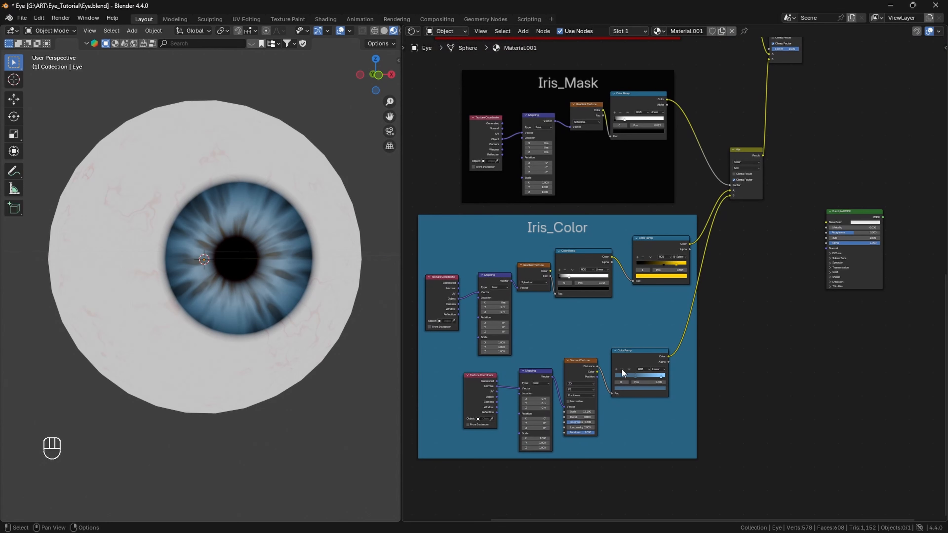
left_click_drag(451, 313, 640, 458, "alt")
left_click_drag(711, 476, 637, 355, "alt")
scroll(590, 369, "up", 8)
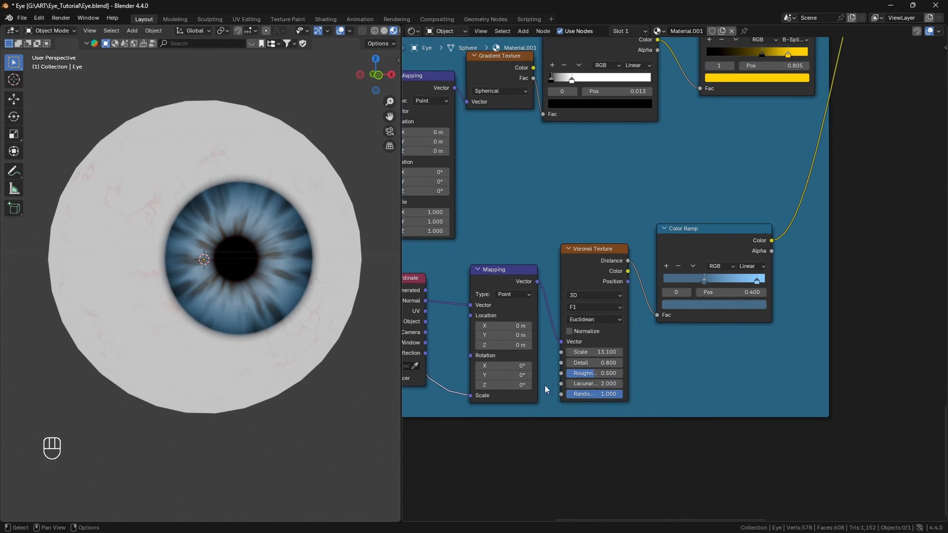
Step: Try varying the Value node's number in fine increments to test how it scales the pupil and iris pattern
scroll(481, 411, "down", 4)
left_click_drag(431, 259, 554, 448, "alt")
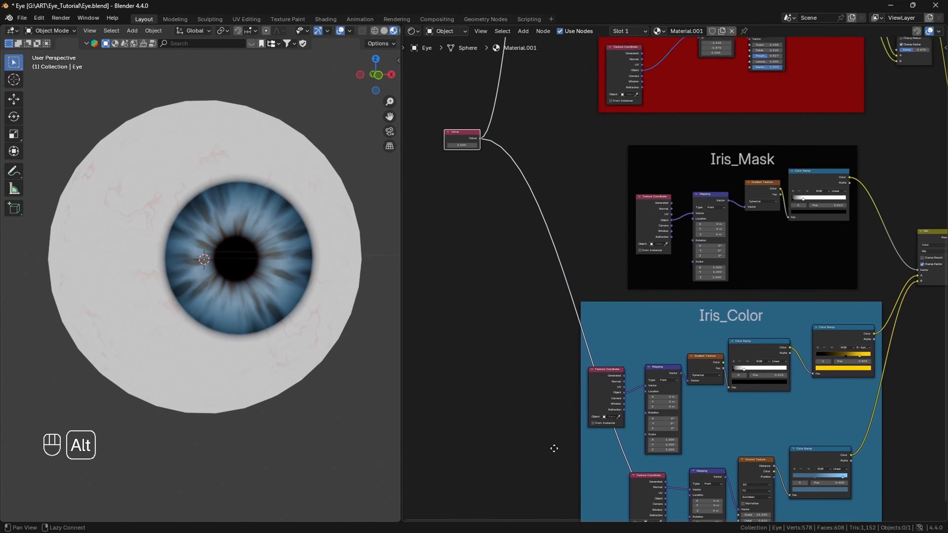
left_click_drag(507, 245, 528, 451, "alt")
scroll(485, 341, "up", 6)
left_click(495, 346)
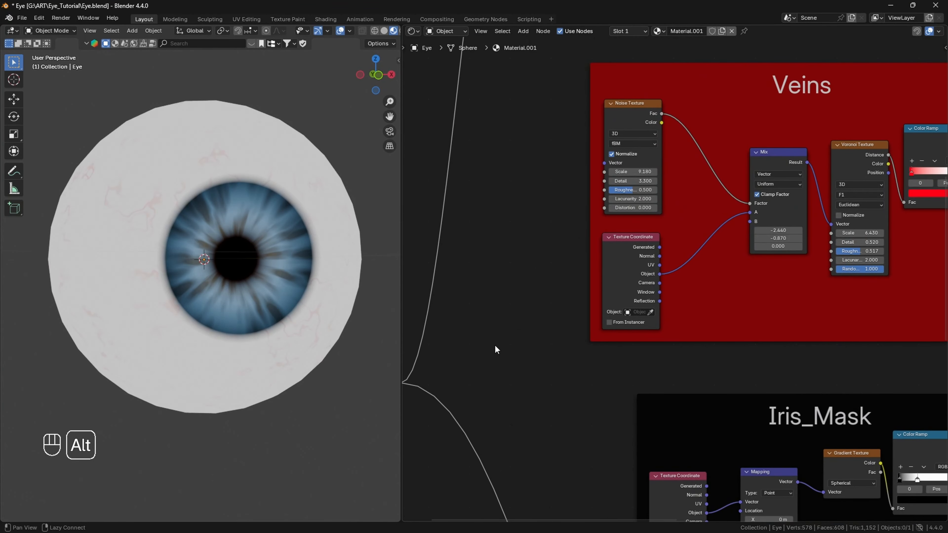
left_click_drag(495, 346, 677, 313, "alt")
scroll(576, 354, "up", 5)
left_click_drag(617, 360, 693, 304, "alt")
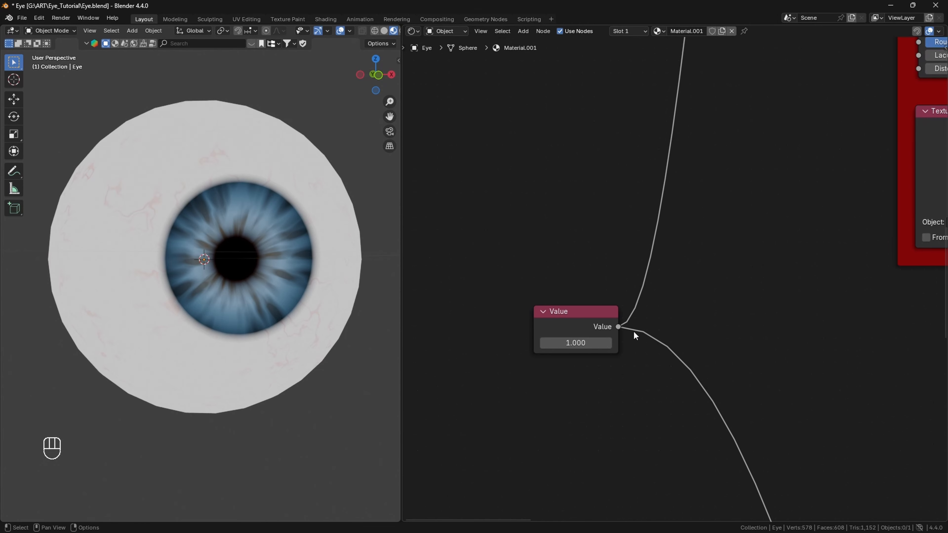
scroll(590, 363, "up", 1)
mouse_move(550, 361)
left_mouse_down("shift")
mouse_move(534, 360)
mouse_move(602, 359)
mouse_move(533, 359)
mouse_move(544, 360)
left_mouse_up("shift")
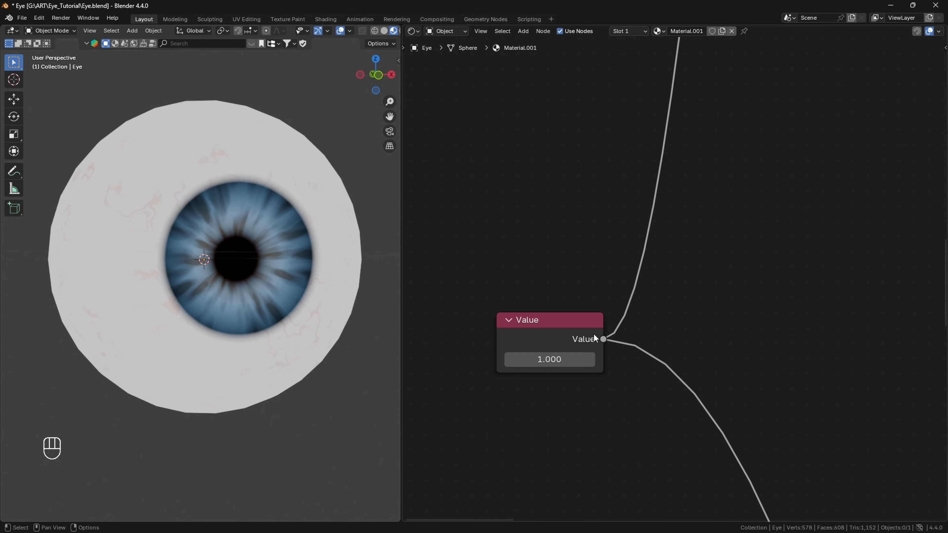
Step: Insert a reroute point on the Value node's lower link and place it beside the lower edge of the Iris_Color frame
scroll(611, 337, "down", 12)
middle_click_drag(755, 292, 493, 301)
scroll(605, 293, "down", 3)
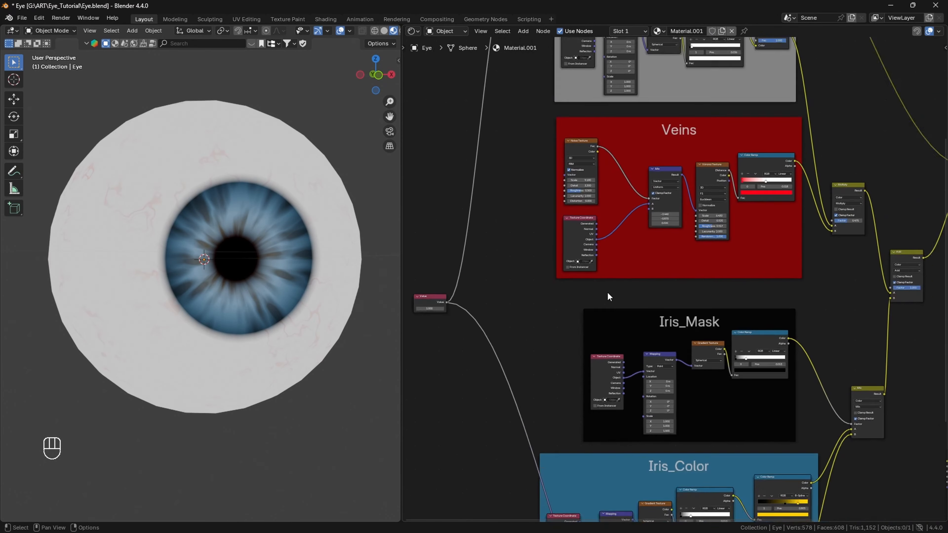
scroll(605, 295, "down", 4)
left_click(530, 293)
scroll(538, 298, "up", 1)
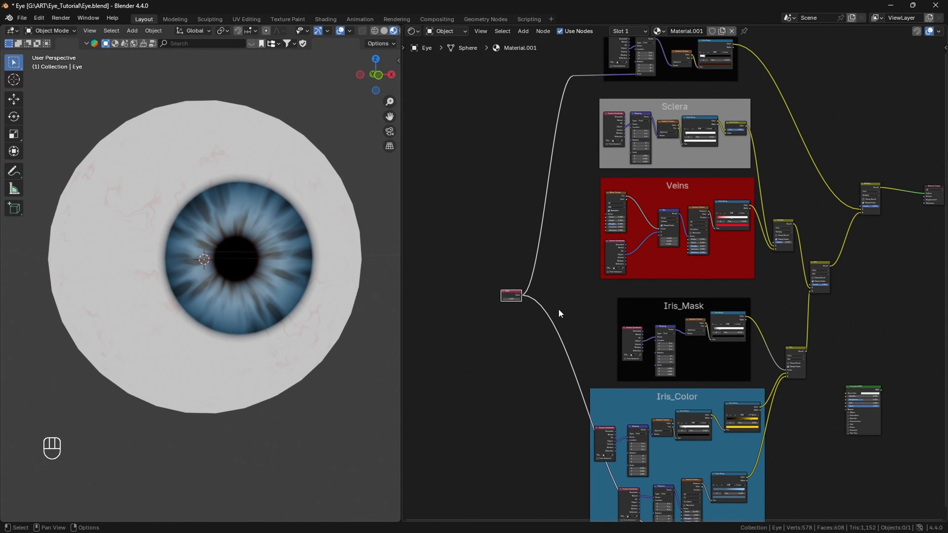
scroll(559, 312, "up", 3)
key("shift")
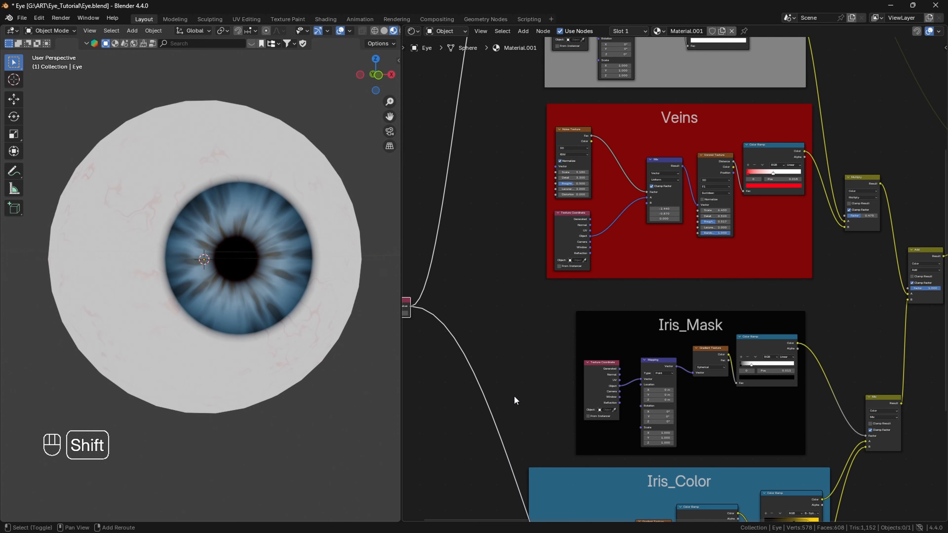
right_click_drag(488, 439, 489, 440, "shift")
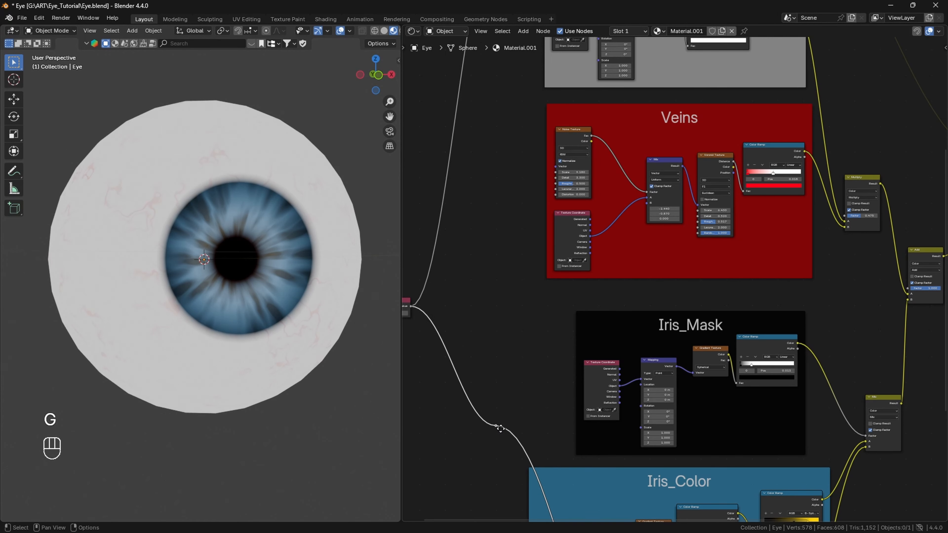
key("g")
scroll(495, 408, "down", 4)
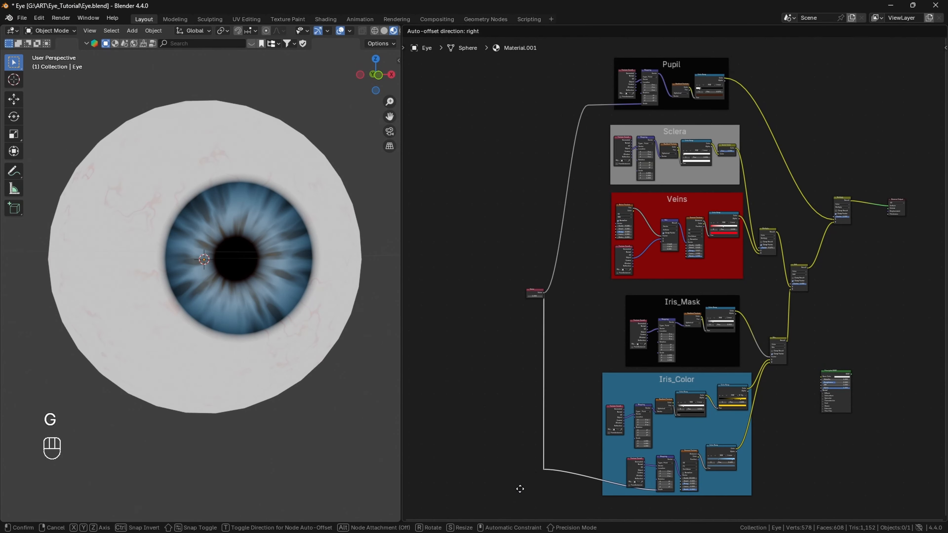
left_click(559, 471)
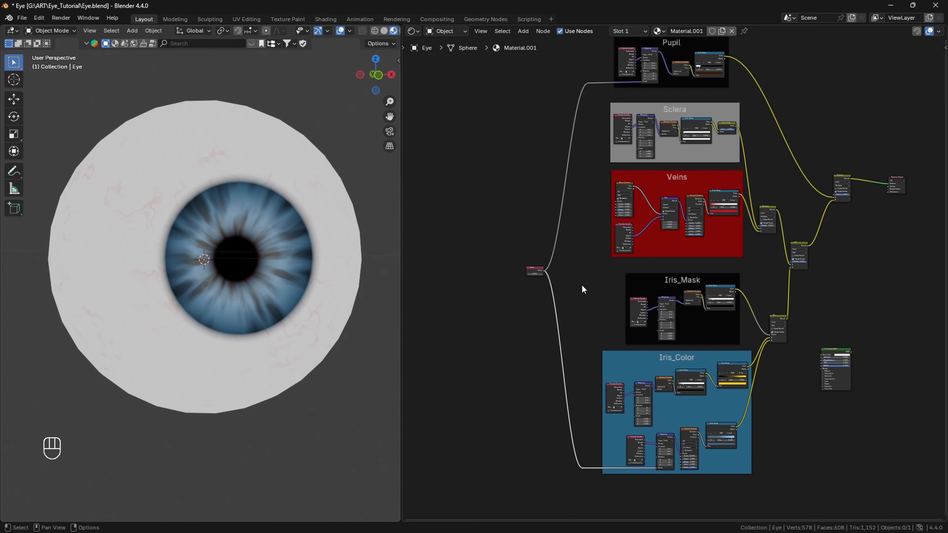
Step: Name and label the Value node "Pupil Dilation"
scroll(535, 350, "up", 2)
middle_click_drag(561, 315, 512, 381)
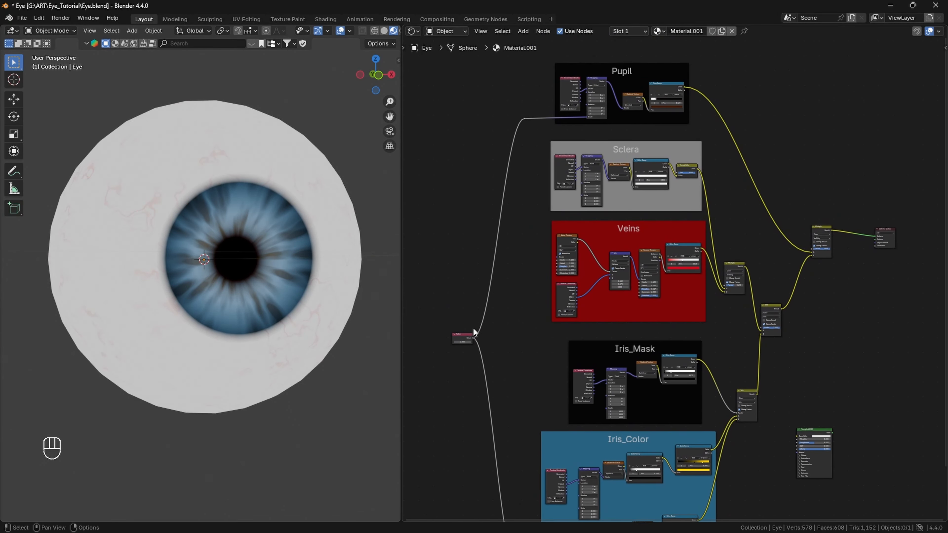
scroll(472, 344, "up", 4)
scroll(471, 346, "up", 1)
left_click_drag(462, 362, 604, 340, "alt")
scroll(538, 349, "up", 7)
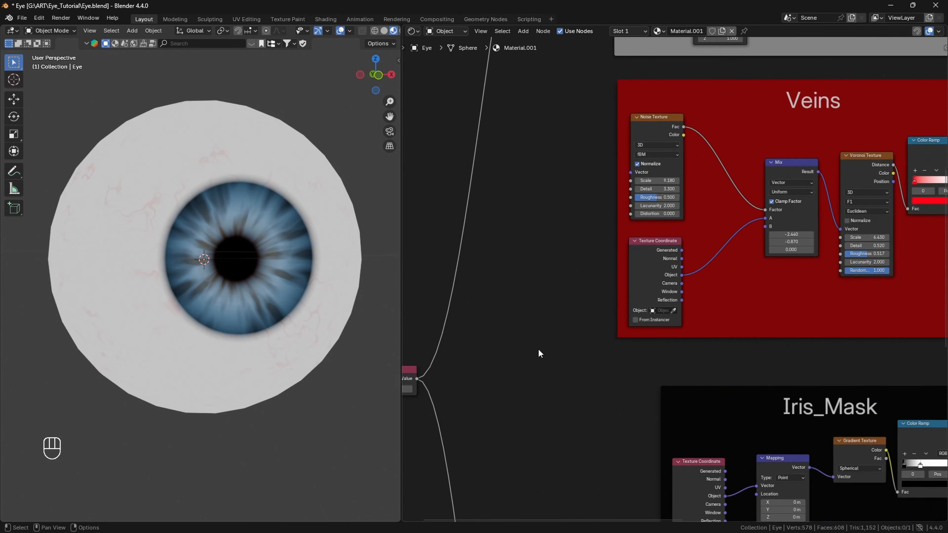
left_click_drag(504, 370, 656, 365, "alt")
left_click_drag(528, 372, 513, 374)
left_click(945, 48)
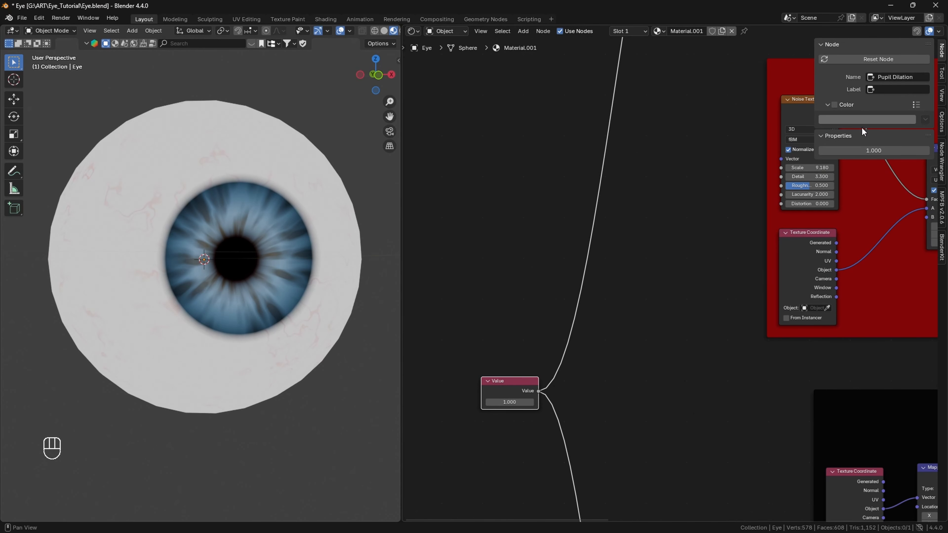
left_click(916, 77)
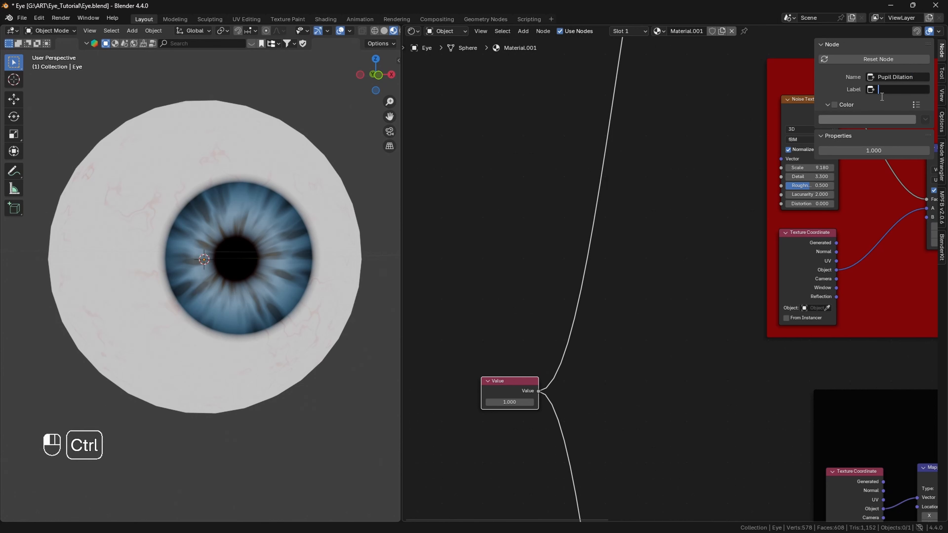
type("Pupil Dilation")
key("Return")
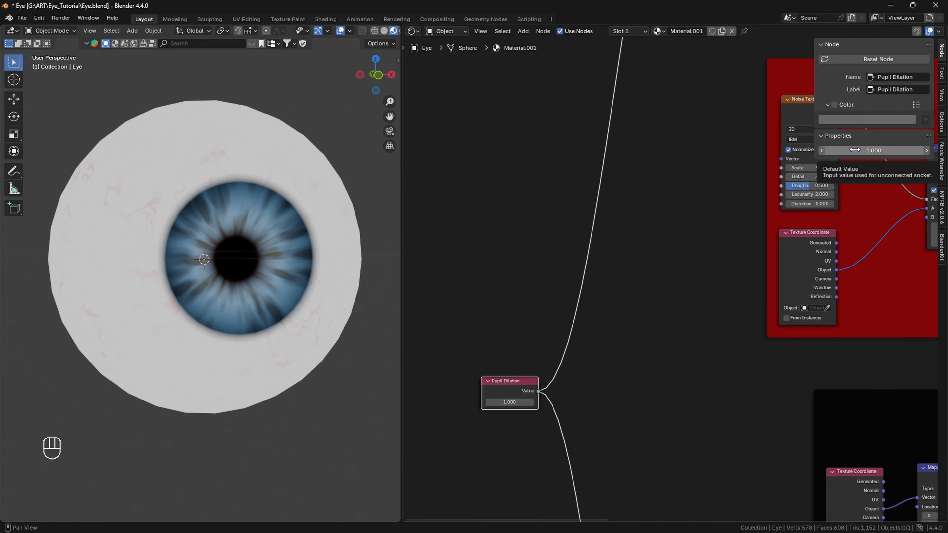
Step: Give the Pupil Dilation node a custom black colour and close the node properties
left_click(824, 135)
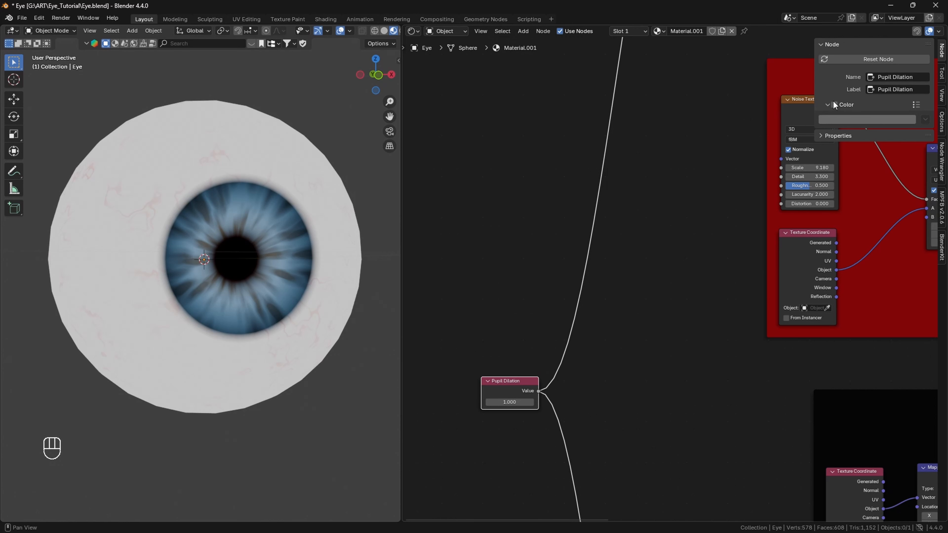
left_click(834, 105)
left_click(843, 120)
left_click_drag(908, 157, 909, 130)
left_click_drag(871, 190, 907, 214)
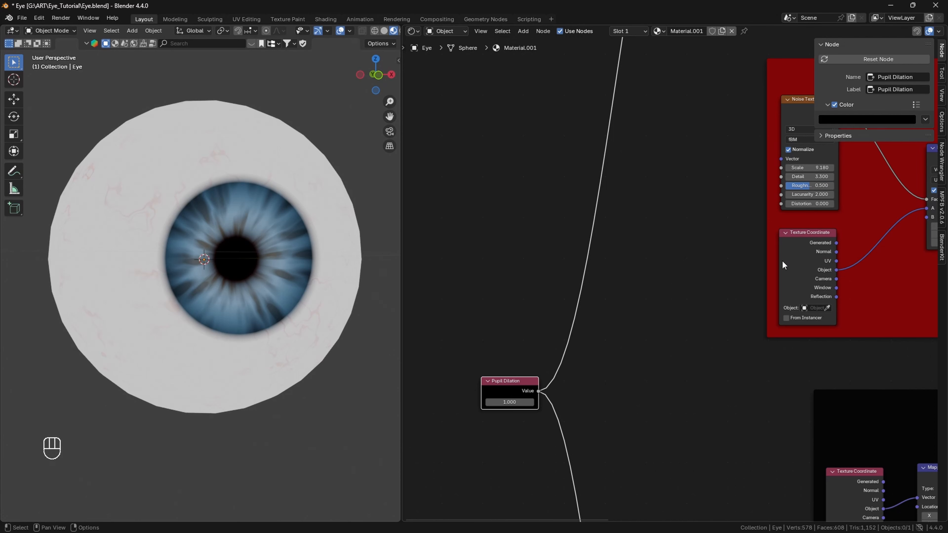
scroll(605, 381, "down", 5)
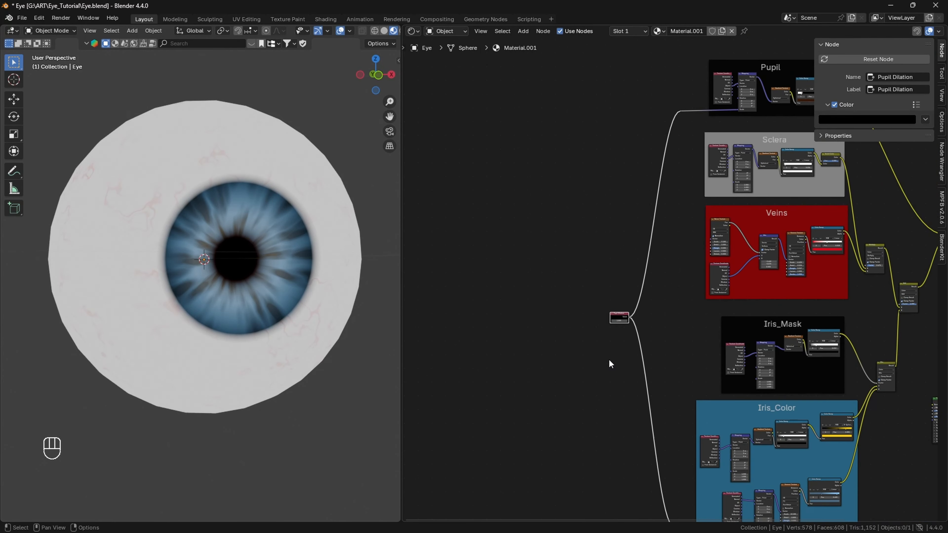
middle_click_drag(669, 338, 549, 308)
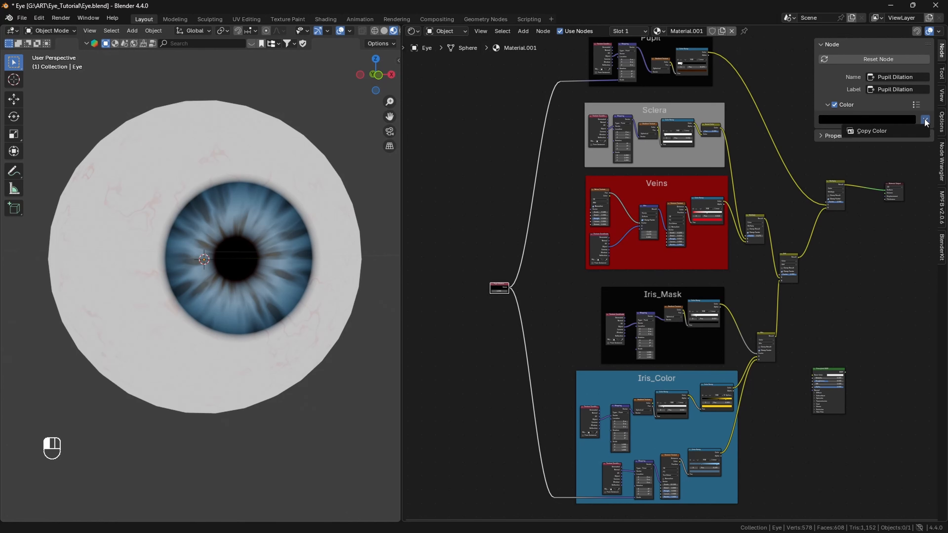
left_click(835, 137)
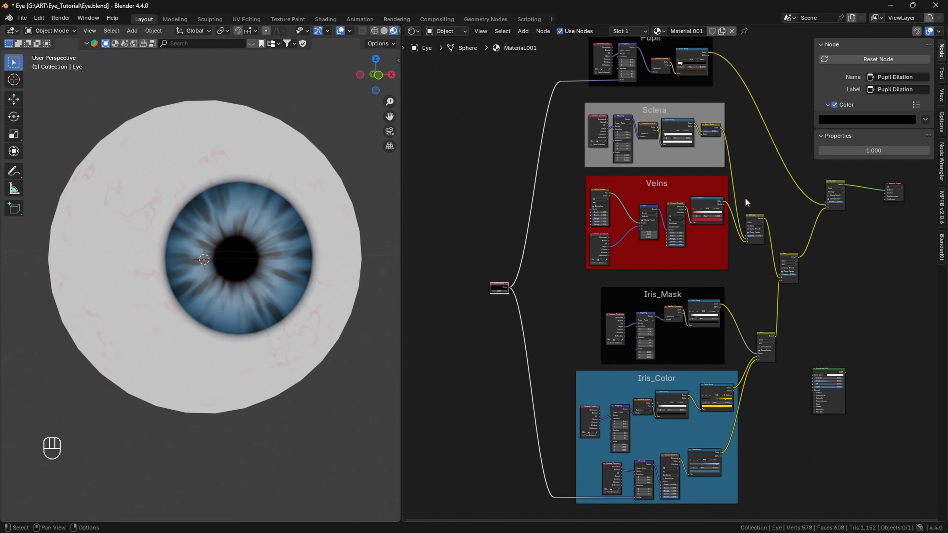
left_click(819, 137)
key("n")
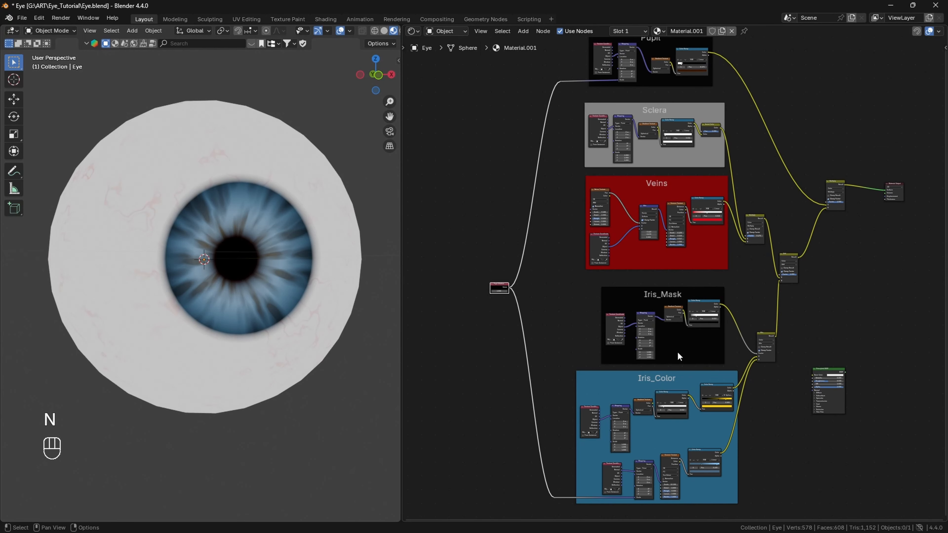
Step: Save the current Blender file
middle_click_drag(775, 426, 677, 437, "alt")
scroll(677, 437, "down", 1)
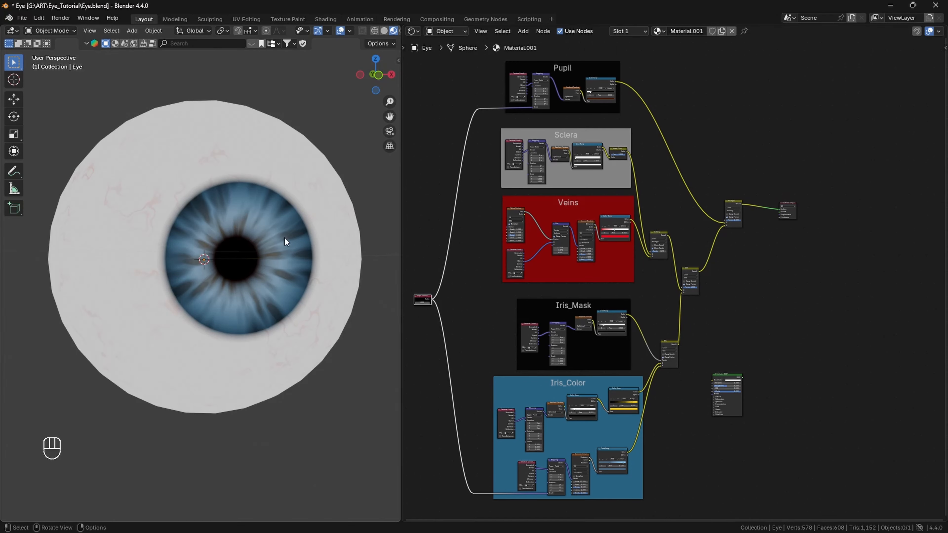
left_click(21, 18)
left_click(44, 85)
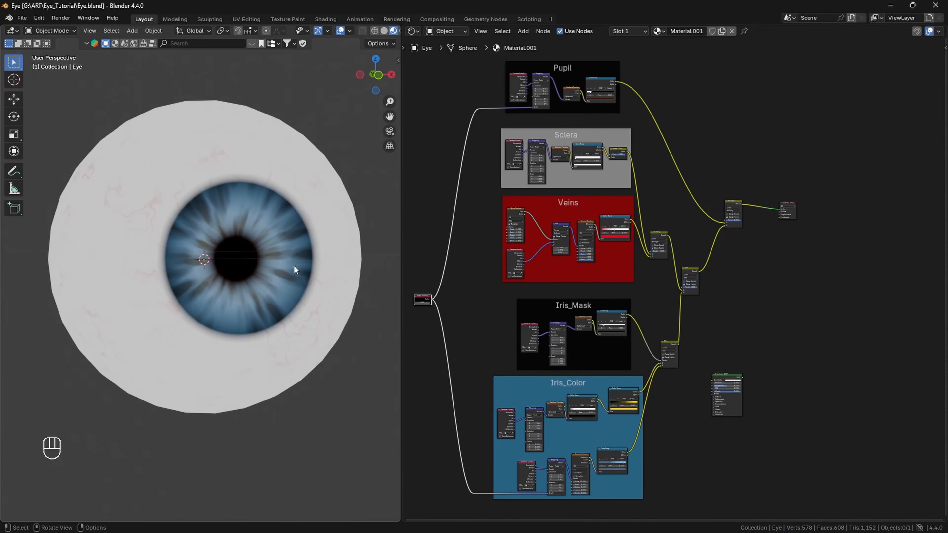
left_click_drag(376, 74, 378, 77)
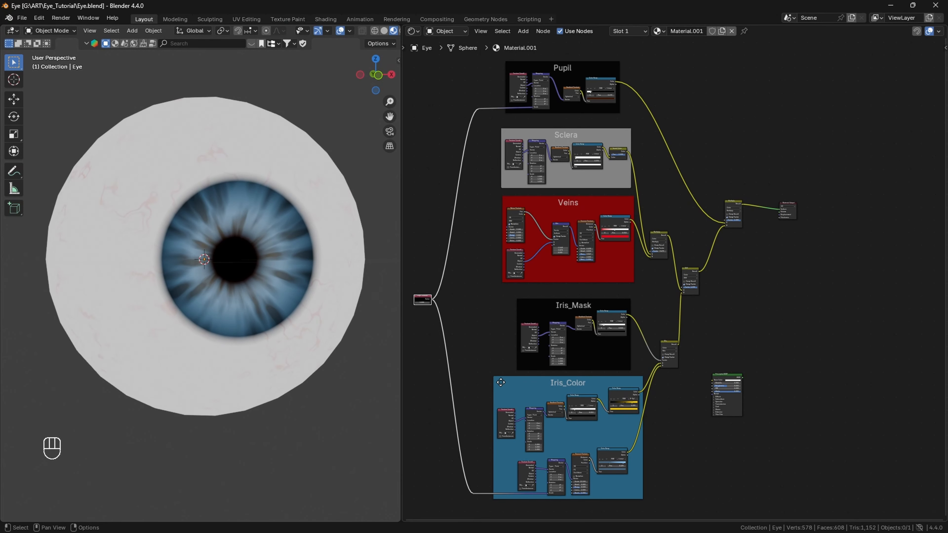
Step: Try a different Scale on the Voronoi Texture in the Iris_Color frame, and undo the change
scroll(620, 423, "up", 3)
left_click_drag(667, 455, 797, 297, "alt")
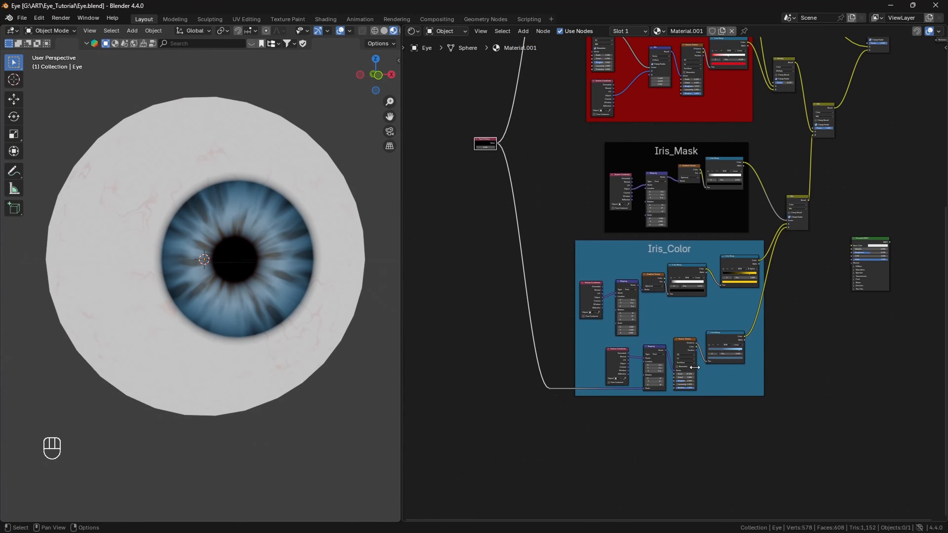
scroll(695, 367, "up", 2)
left_click_drag(701, 481, 696, 382, "alt")
scroll(717, 339, "up", 5)
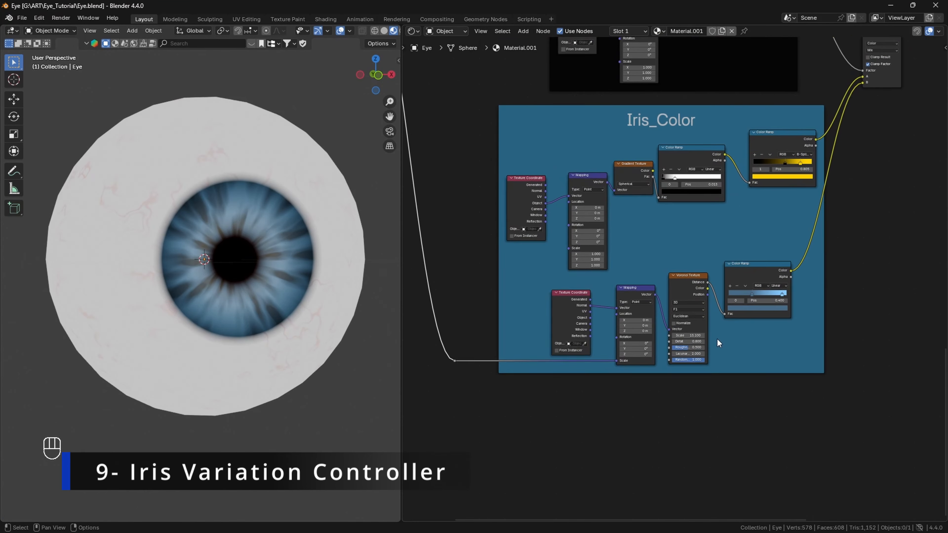
left_click_drag(918, 311, 918, 355, "alt")
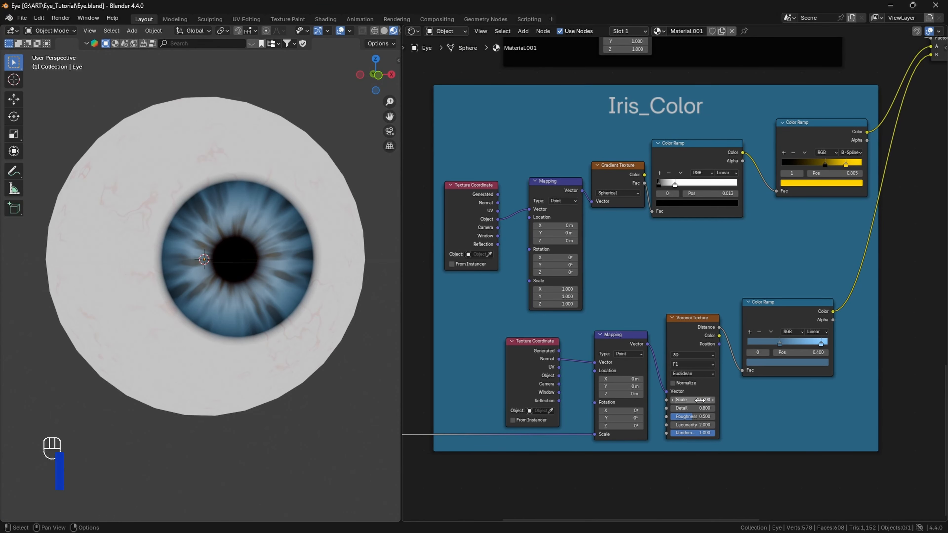
left_click_drag(692, 399, 742, 400)
key("ctrl+z")
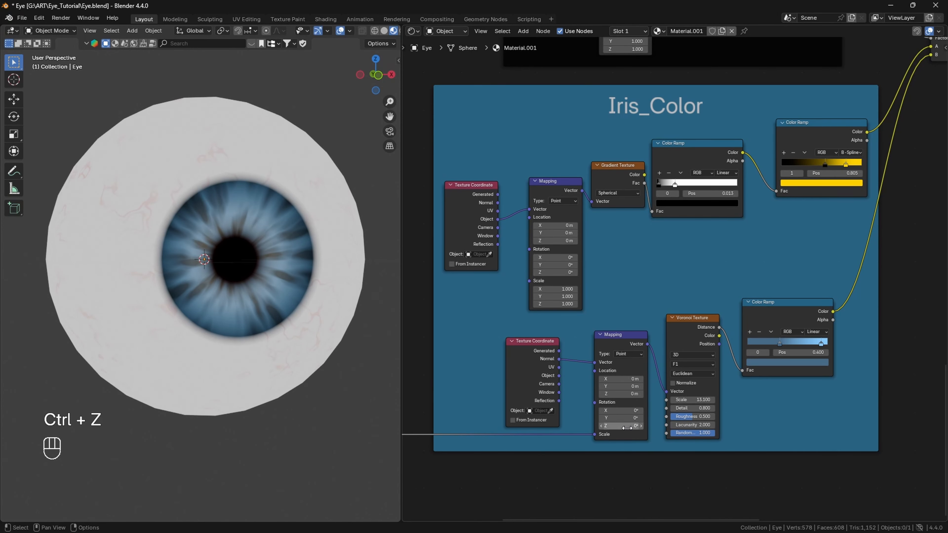
Step: Add a second Value node outside the Iris_Color frame and connect it to the Voronoi Texture's Scale input
left_click_drag(627, 427, 838, 407, "alt")
key("shift+a")
mouse_move(465, 357)
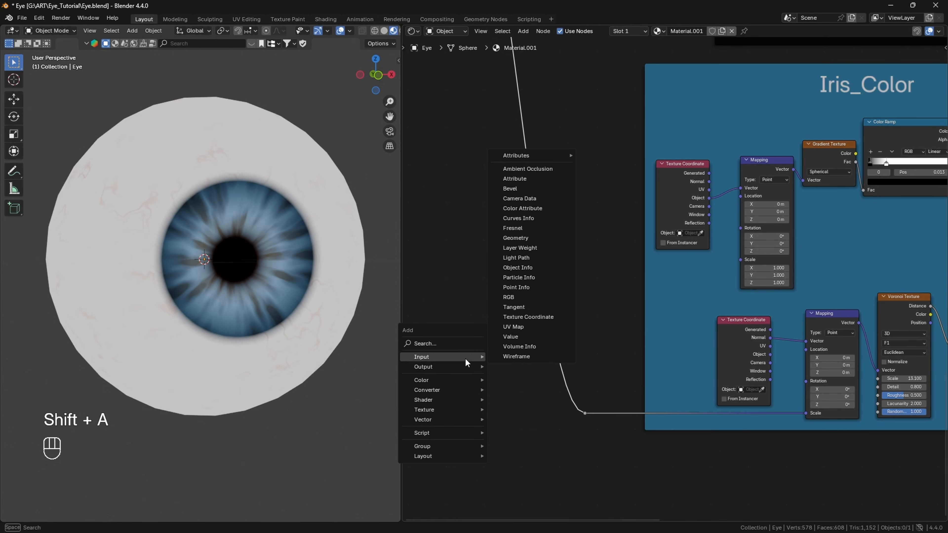
left_click(520, 337)
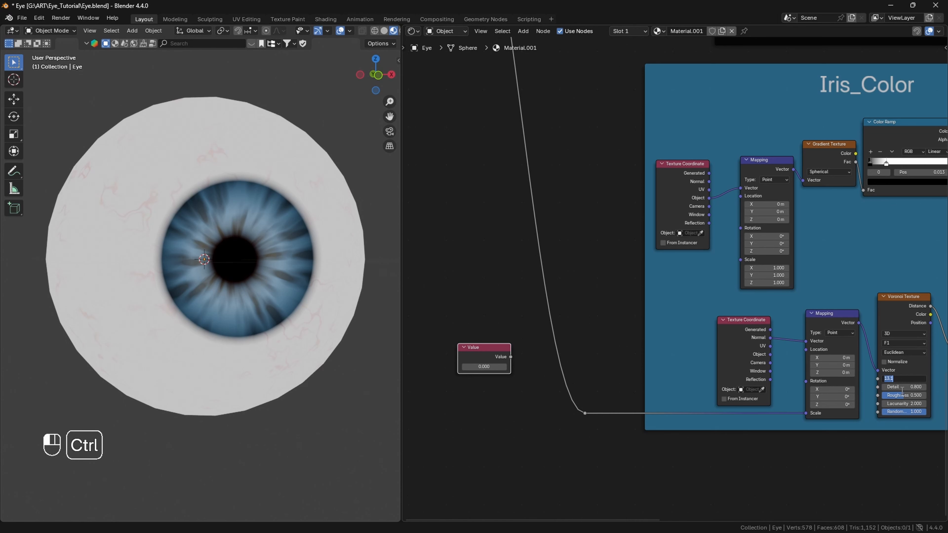
left_click_drag(855, 450, 793, 444, "alt")
left_click(646, 378)
left_click_drag(513, 376, 817, 376)
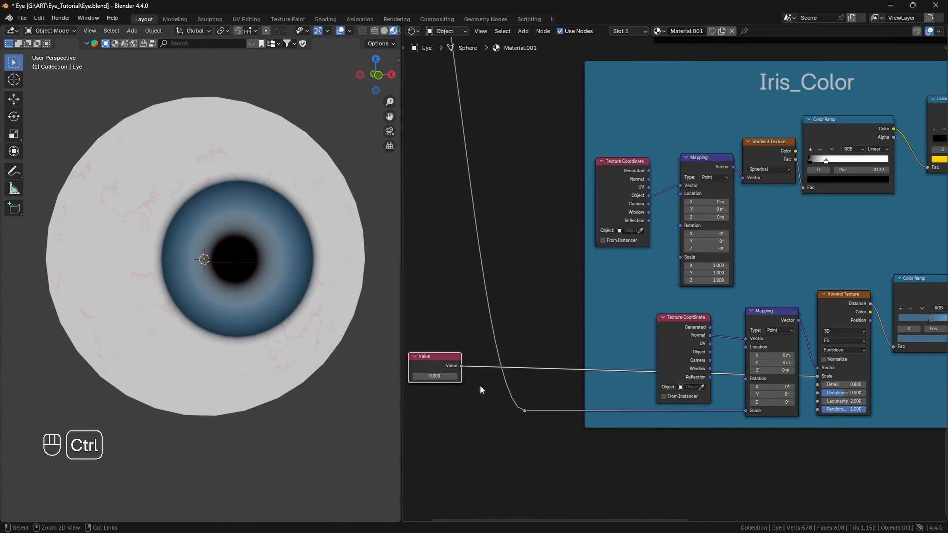
Step: Set the new Value node to 13.1 and move it slightly further from the Iris_Color frame
left_click(443, 377, "ctrl")
key("Return")
left_click_drag(440, 358, 430, 372)
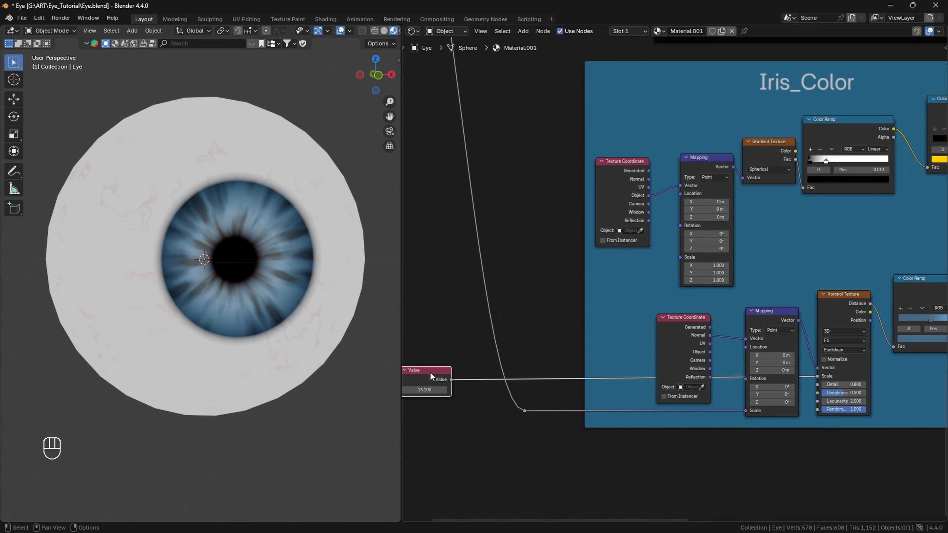
Step: Insert a reroute point on the new Value node's link and place it below the Pupil Dilation link's reroute point
right_click_drag(468, 362, 478, 393, "ctrl")
key("ctrl+z")
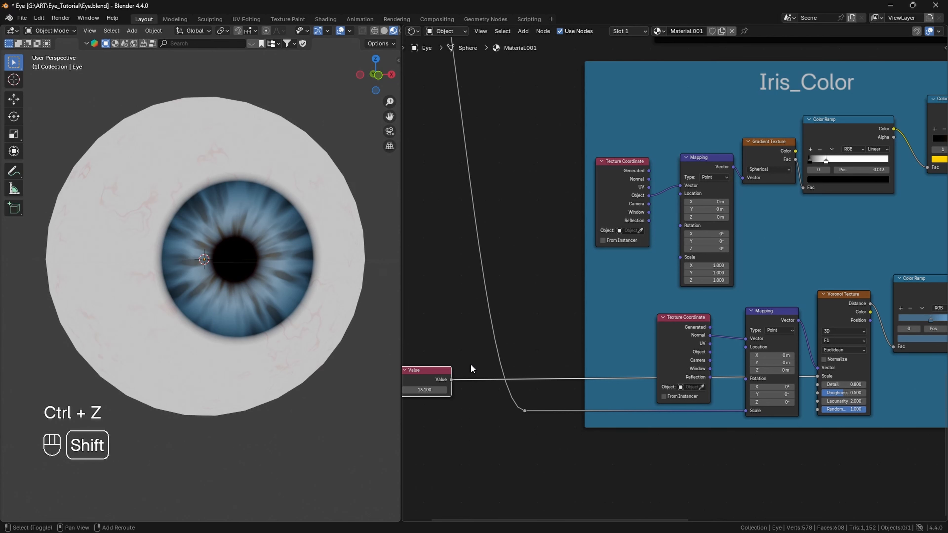
key("g")
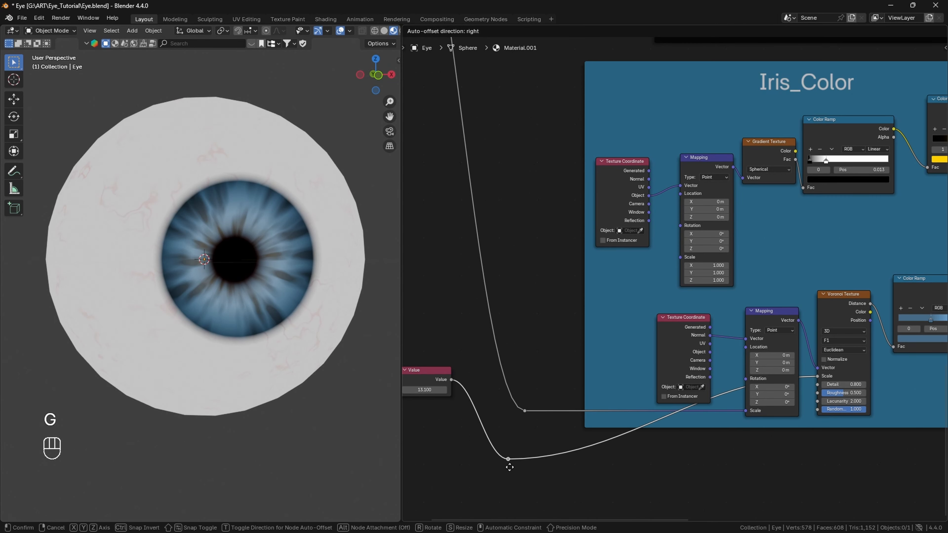
left_click(526, 448)
key("g")
left_click(521, 458)
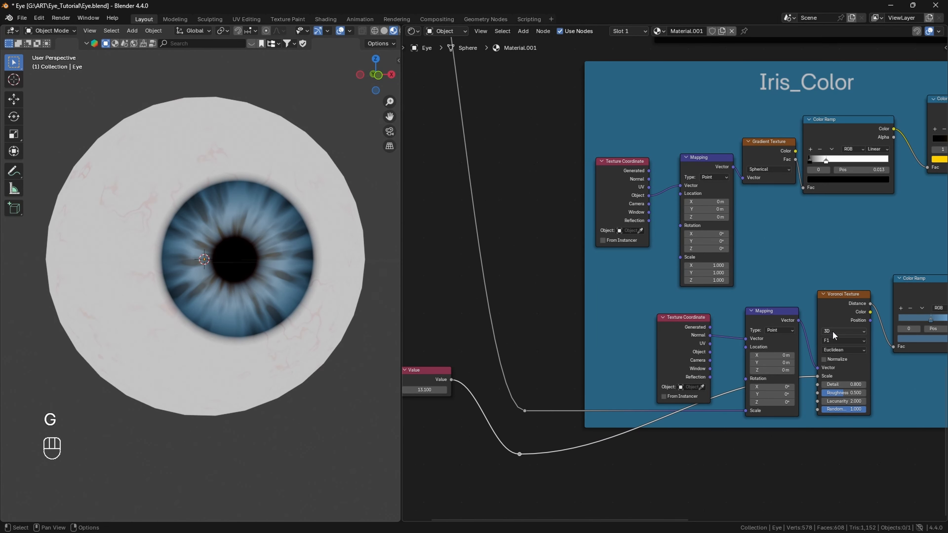
Step: Add two more reroute points to the new link, routing it beneath the lower Mapping node and straight up to the Voronoi Texture's Scale input
right_click_drag(802, 367, 808, 391, "shift")
key("g")
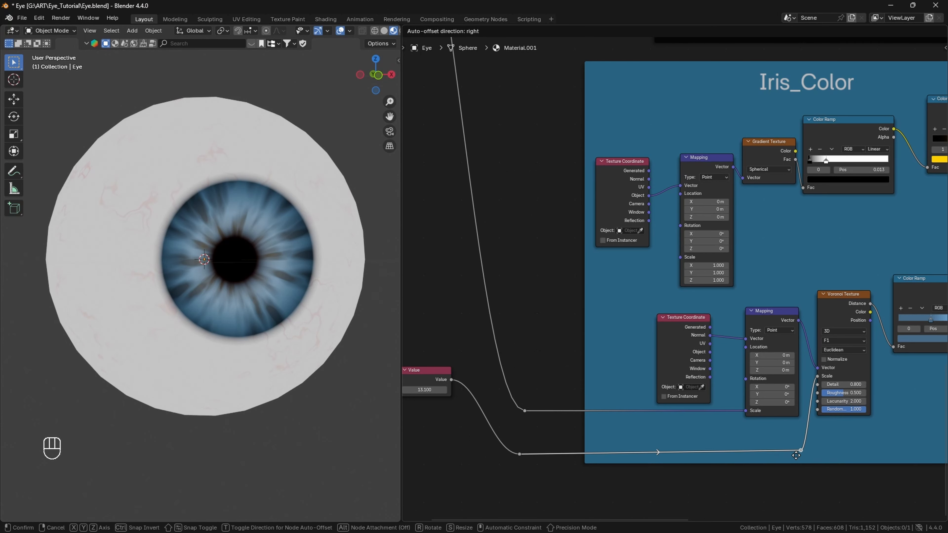
left_click(798, 455)
right_click_drag(804, 401, 820, 421, "shift")
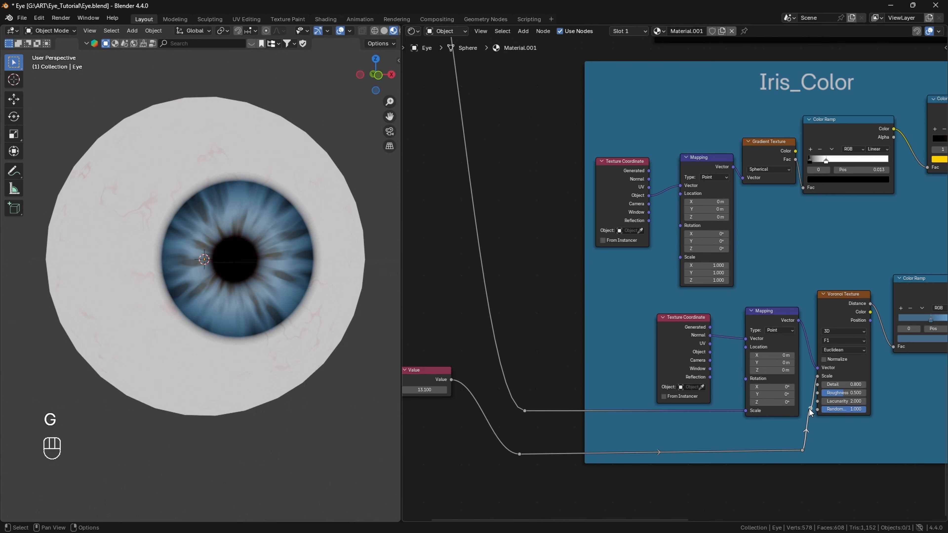
key("g")
left_click(805, 398)
key("g")
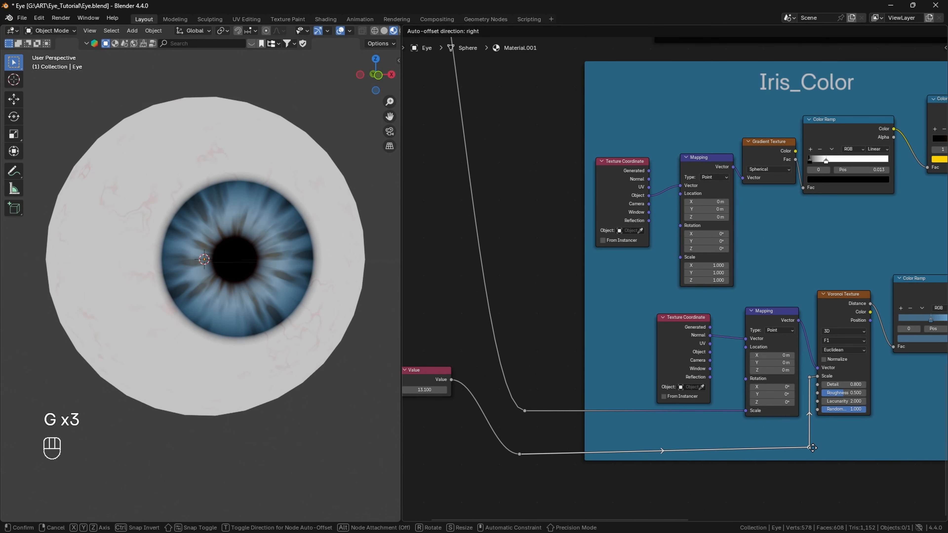
left_click(812, 448)
left_click_drag(810, 378, 807, 393)
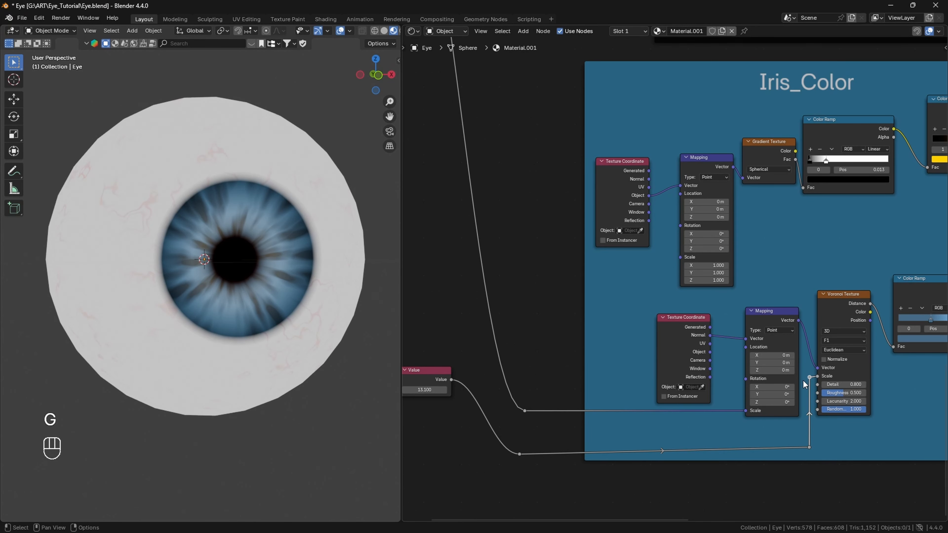
Step: Fine-tune the upper reroute point beside the Voronoi Texture so its link runs level into the Scale input
key("g")
left_click(809, 381)
key("g")
left_click(808, 384)
key("g")
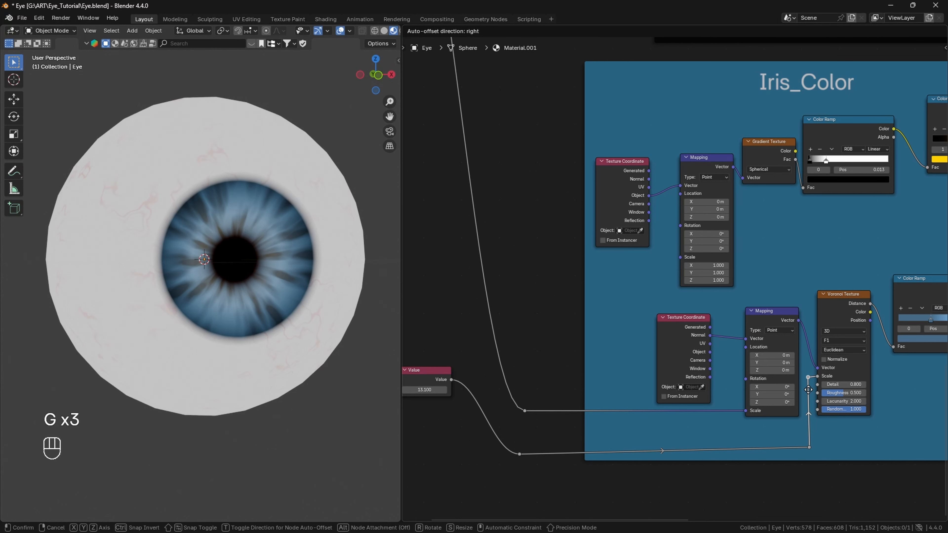
left_click(809, 387)
key("g")
left_click(810, 388)
Step: Move the link's lower reroute point beneath the Voronoi Texture level with the reroute point outside the Iris_Color frame
left_click(810, 445)
key("g")
left_click(809, 443)
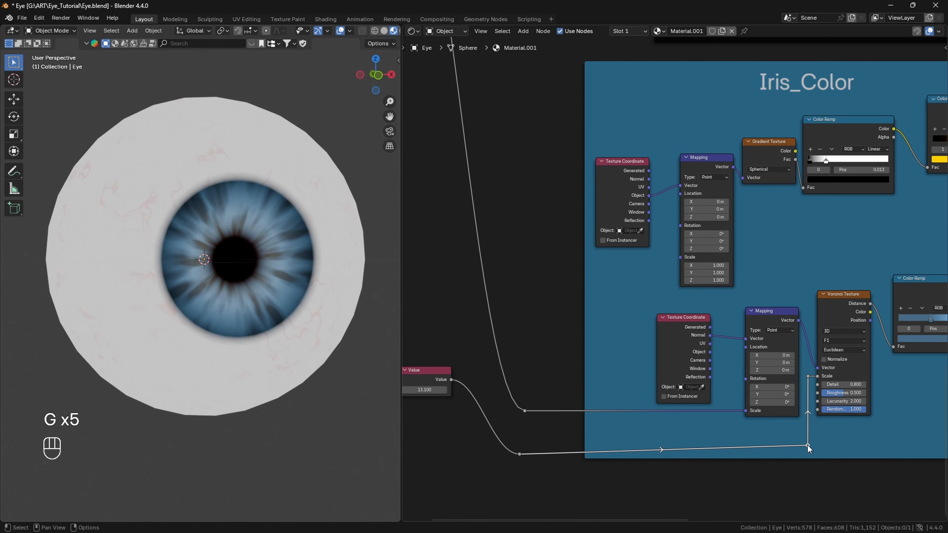
key("g")
left_click(805, 454)
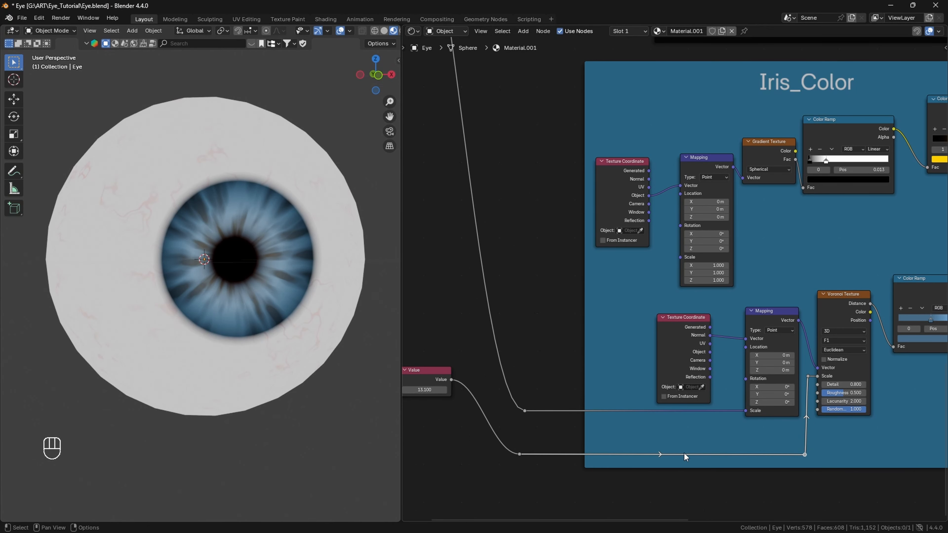
Step: Reposition the 13.1 Value node outside the Iris_Color frame and label it Iris Details
middle_click_drag(544, 324, 582, 317, "alt")
left_click_drag(466, 366, 456, 379)
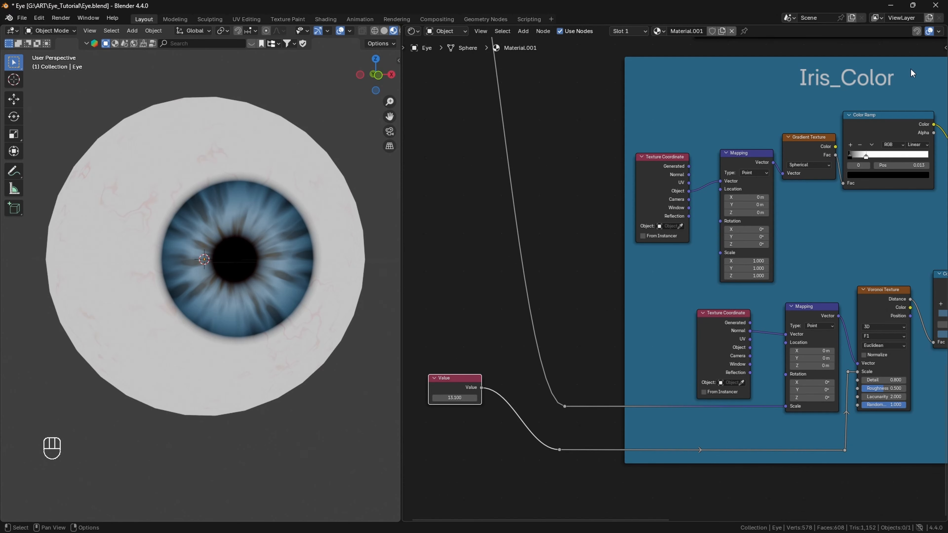
left_click(943, 55)
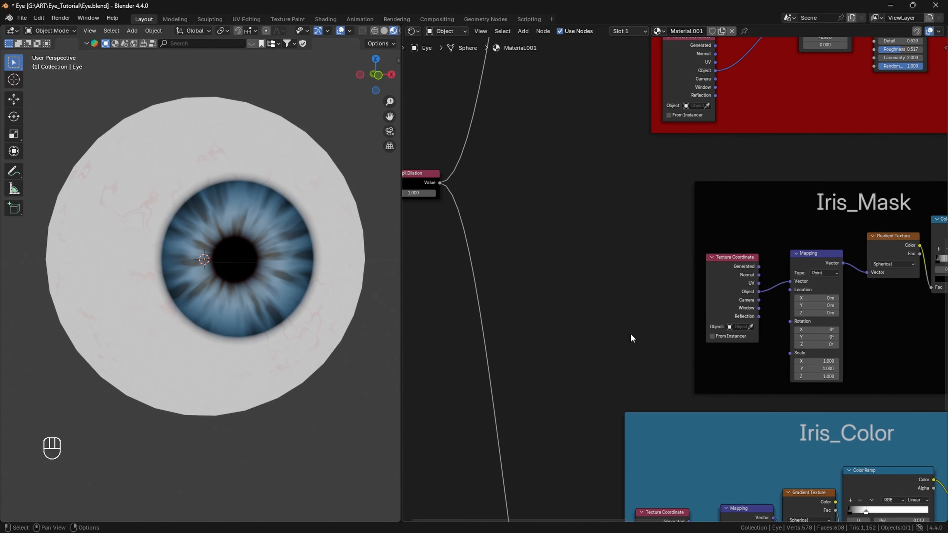
middle_click_drag(631, 334, 594, 109, "alt")
middle_click_drag(547, 274, 551, 49, "alt")
middle_click_drag(547, 218, 611, 270, "alt")
key("n")
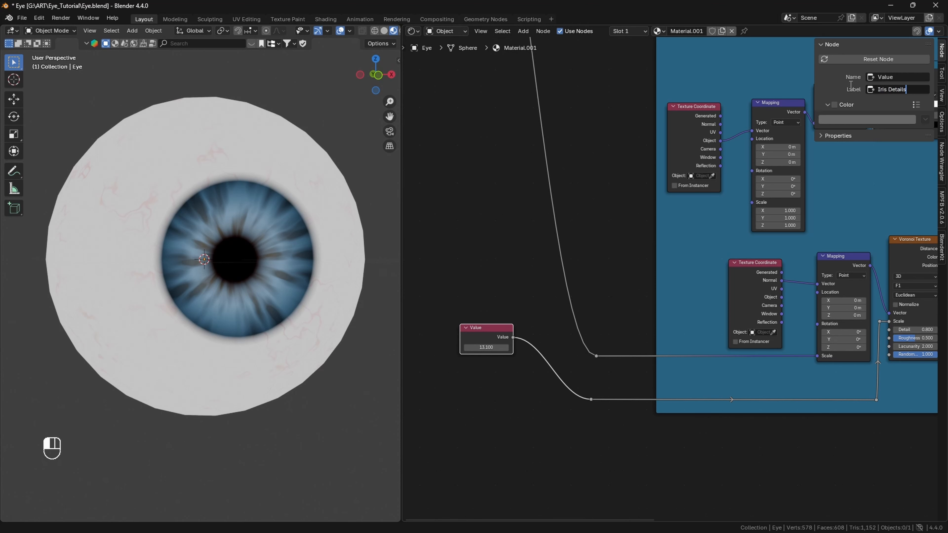
Step: Give the Iris Details node a custom saturated blue-violet color and move it further from the Iris_Color frame
left_click(834, 105)
left_click(836, 120)
left_click(874, 140)
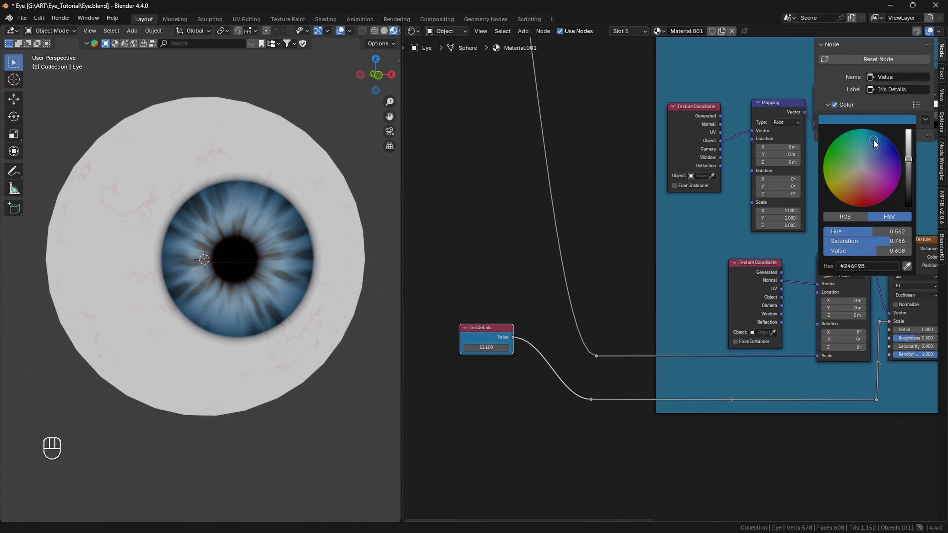
left_click_drag(873, 140, 894, 147)
mouse_move(909, 160)
left_mouse_down()
mouse_move(908, 151)
mouse_move(910, 170)
mouse_move(910, 139)
mouse_move(868, 127)
mouse_move(903, 151)
mouse_move(909, 135)
mouse_move(909, 148)
left_mouse_up()
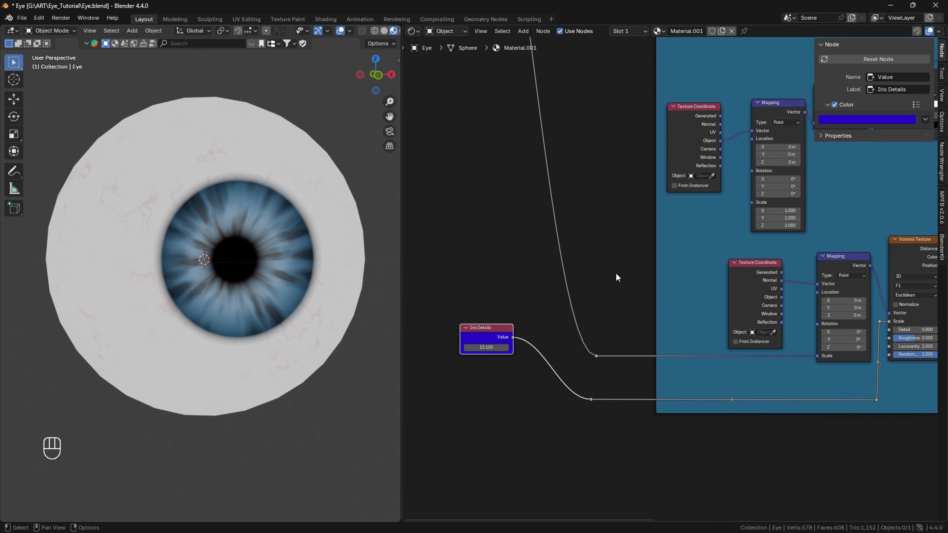
scroll(515, 324, "down", 5)
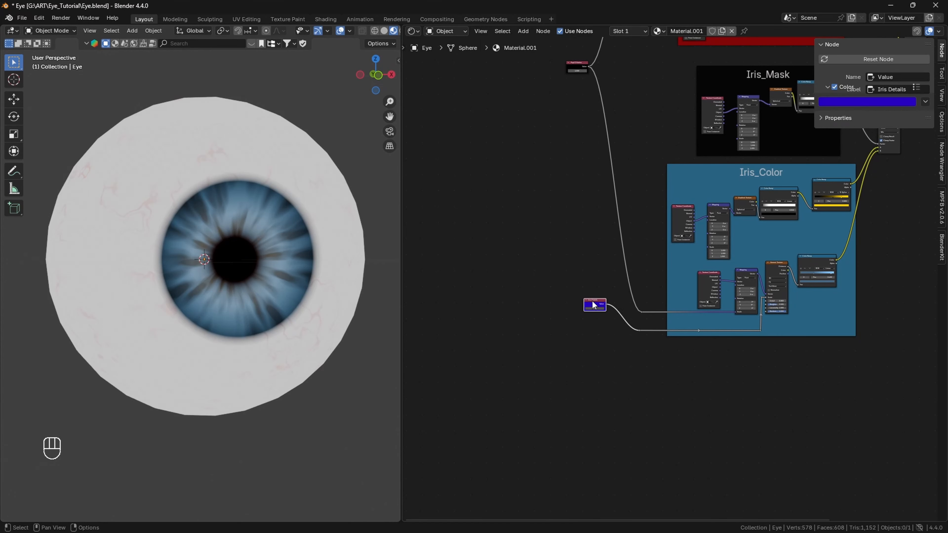
left_click_drag(593, 305, 572, 304)
Step: Insert the unused Principled BSDF between the final Multiply node and the Material Output, linking Result to Base Color and BSDF to Surface
left_click_drag(918, 227, 729, 415, "alt")
scroll(757, 376, "down", 2)
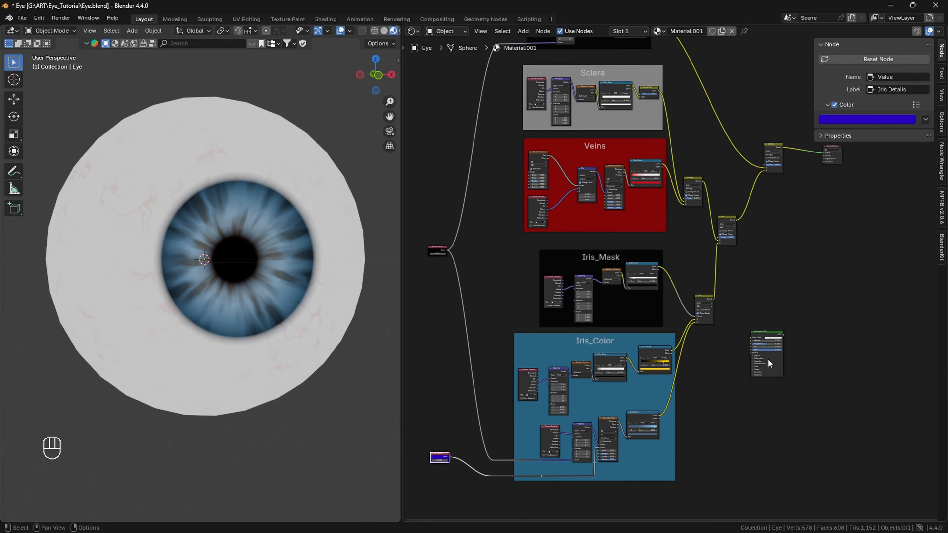
left_click_drag(819, 275, 747, 323, "alt")
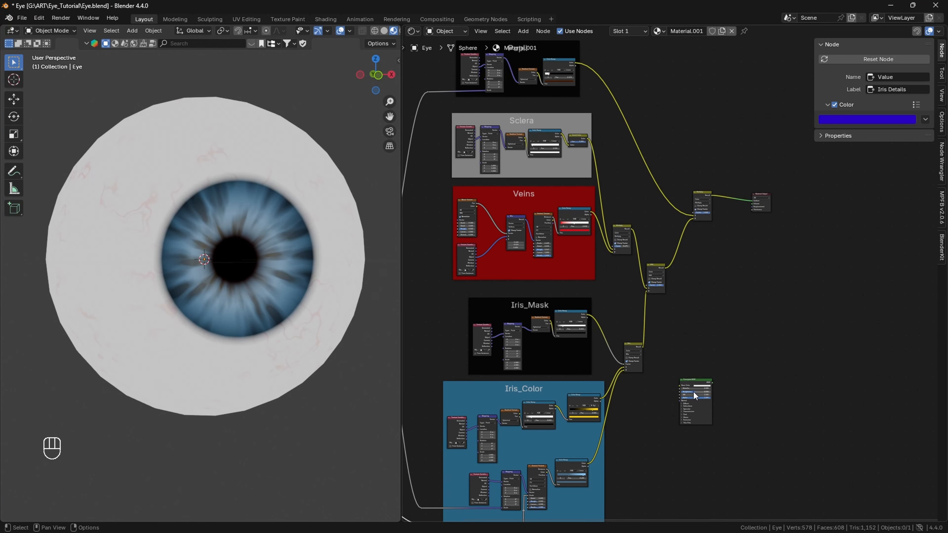
scroll(708, 359, "up", 7)
left_click_drag(707, 466, 581, 343)
scroll(686, 301, "up", 6)
left_click_drag(694, 311, 712, 372, "alt")
left_click_drag(712, 241, 812, 225)
left_click_drag(640, 422, 674, 244)
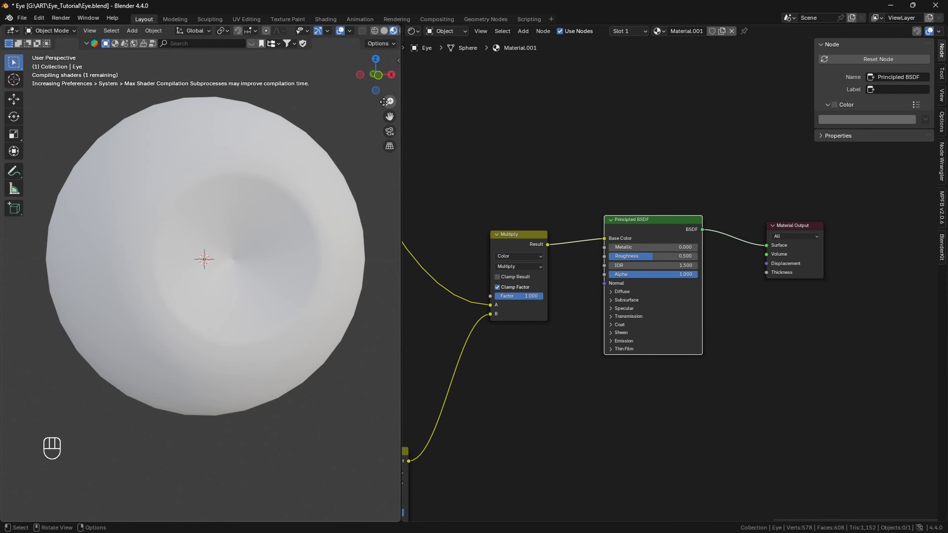
Step: Select the eyeball and apply smooth shading, checking the surface around the pupil
left_click_drag(388, 75, 387, 45)
left_click_drag(390, 101, 390, 111)
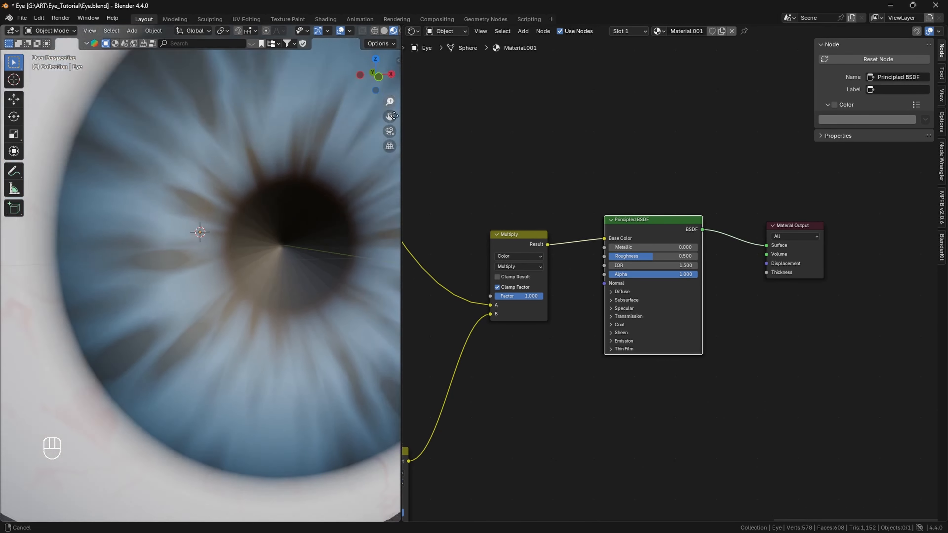
left_click_drag(376, 75, 382, 70)
left_click_drag(389, 102, 388, 161)
left_click(300, 155)
right_click(283, 154)
left_click(283, 155)
left_click_drag(390, 101, 403, 124)
left_click_drag(389, 101, 388, 57)
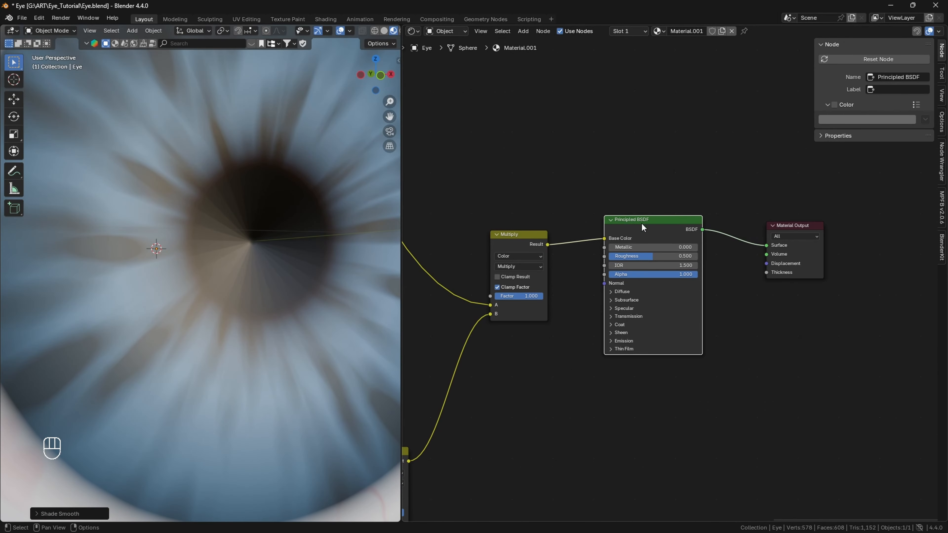
Step: Set the Principled BSDF's roughness to 1.000 and align the node with the Multiply node's output
left_click_drag(641, 226, 727, 261)
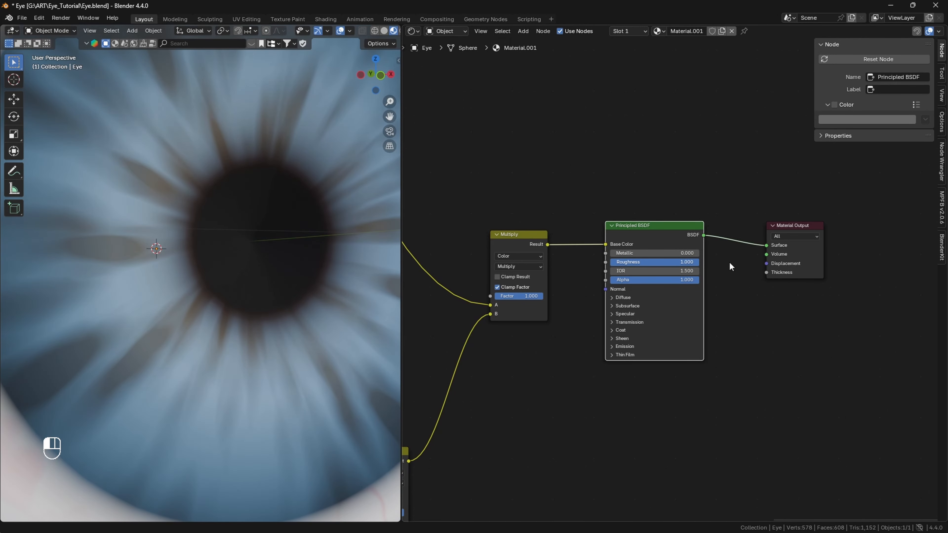
left_click_drag(389, 102, 388, 200)
left_click_drag(374, 79, 174, 162)
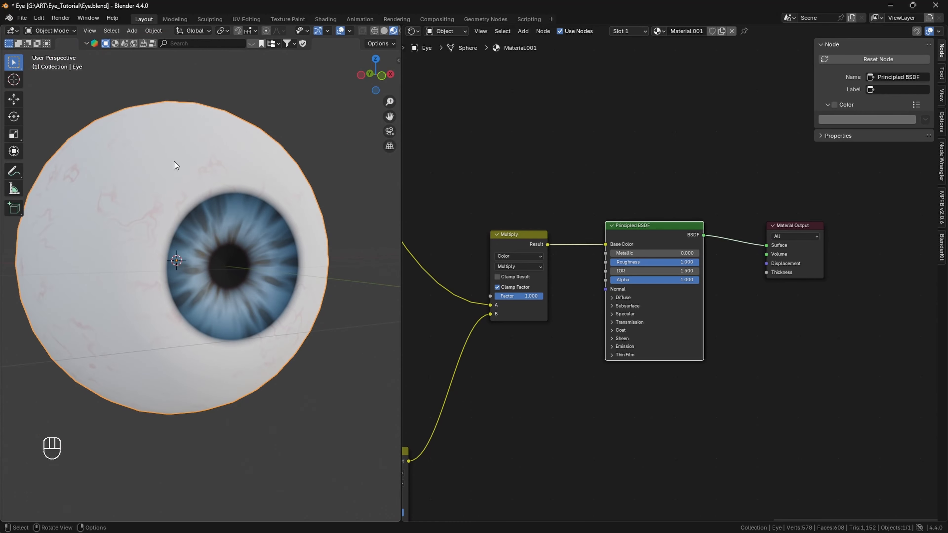
left_click(331, 179)
mouse_move(390, 102)
left_mouse_down()
mouse_move(389, 88)
mouse_move(390, 100)
left_mouse_up()
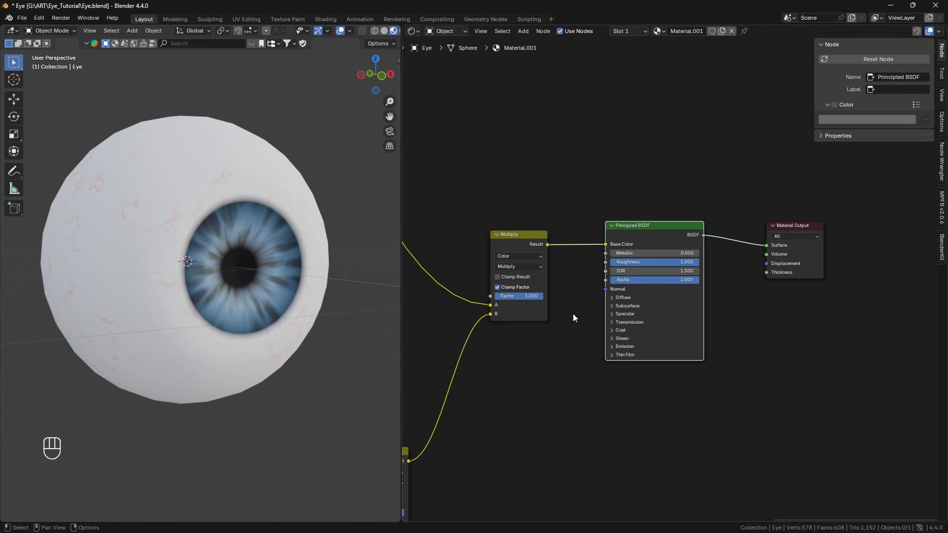
Step: Hide the node properties sidebar, bring the full node tree into view, and save the Eye.blend file
scroll(572, 313, "down", 10)
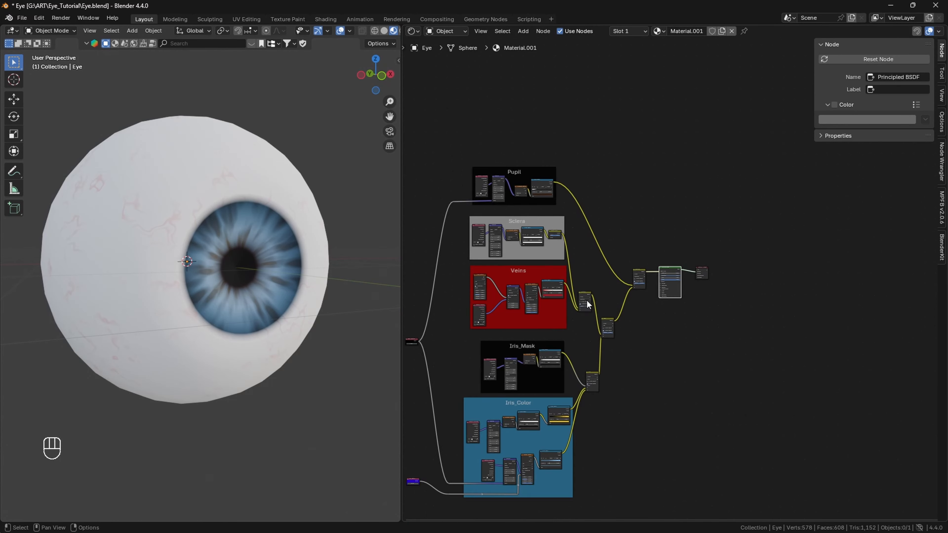
scroll(668, 278, "up", 3)
middle_click_drag(651, 379, 801, 309)
key("n")
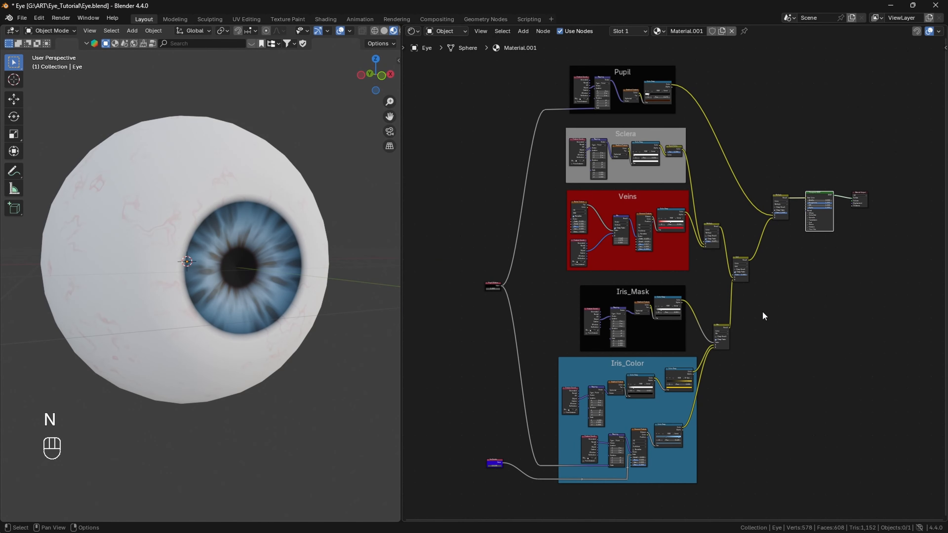
scroll(764, 316, "up", 1)
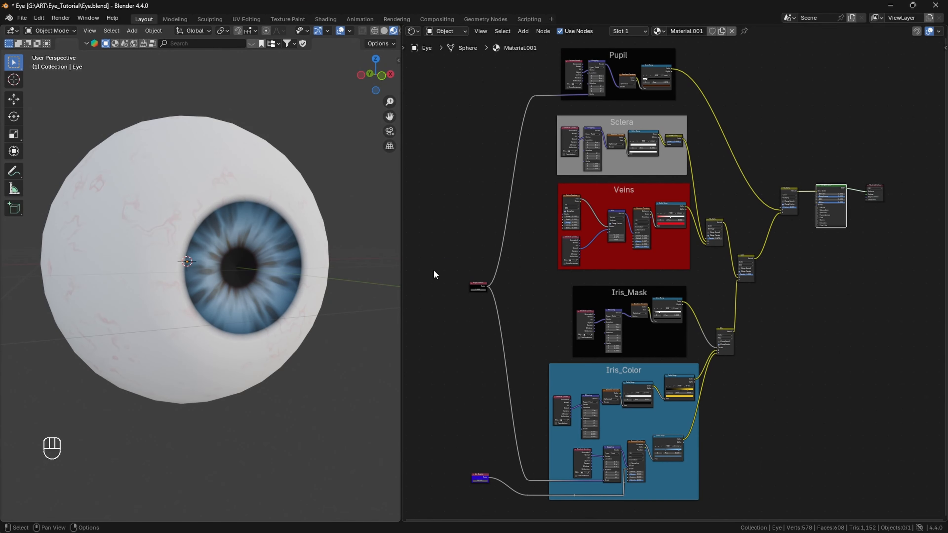
left_click(21, 18)
left_click(41, 82)
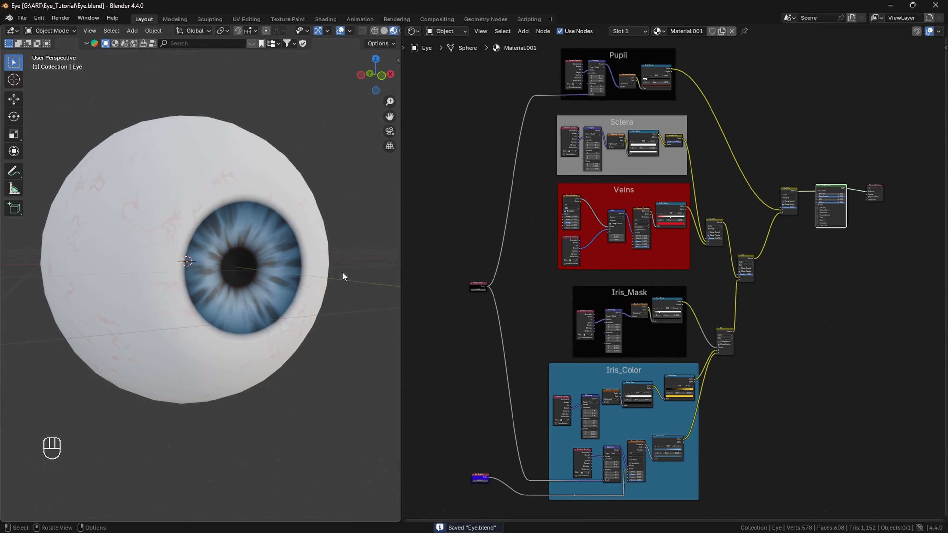
Step: Widen the 3D viewport and add a UV sphere at the eye's location
left_click_drag(401, 107, 445, 117)
left_click_drag(431, 102, 431, 114)
mouse_move(411, 86)
left_mouse_down()
mouse_move(402, 98)
mouse_move(410, 99)
left_mouse_up()
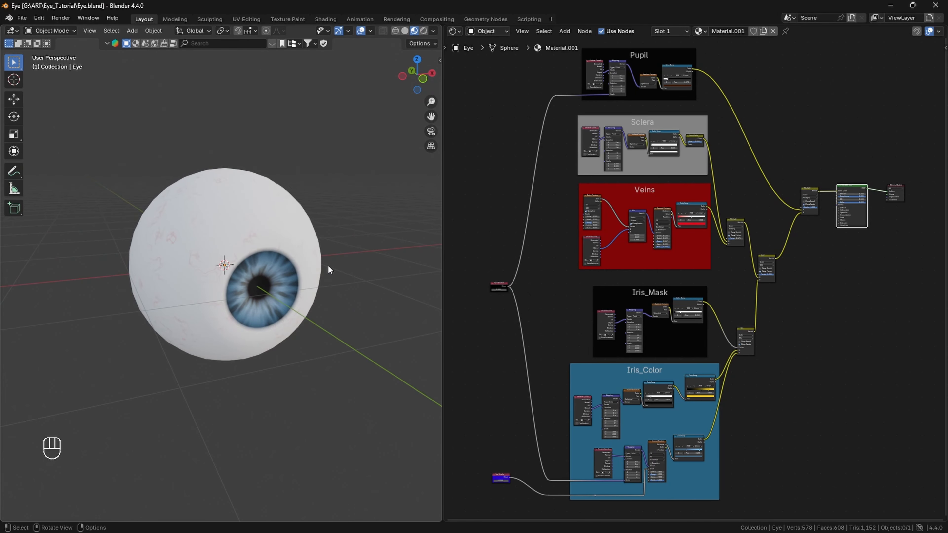
key("shift+a")
mouse_move(306, 210)
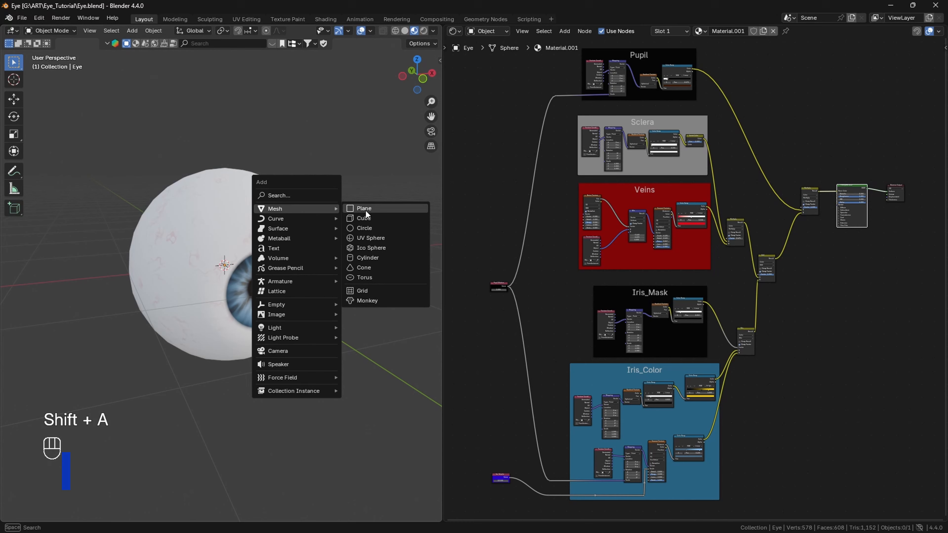
left_click(370, 238)
left_click_drag(431, 101, 431, 91)
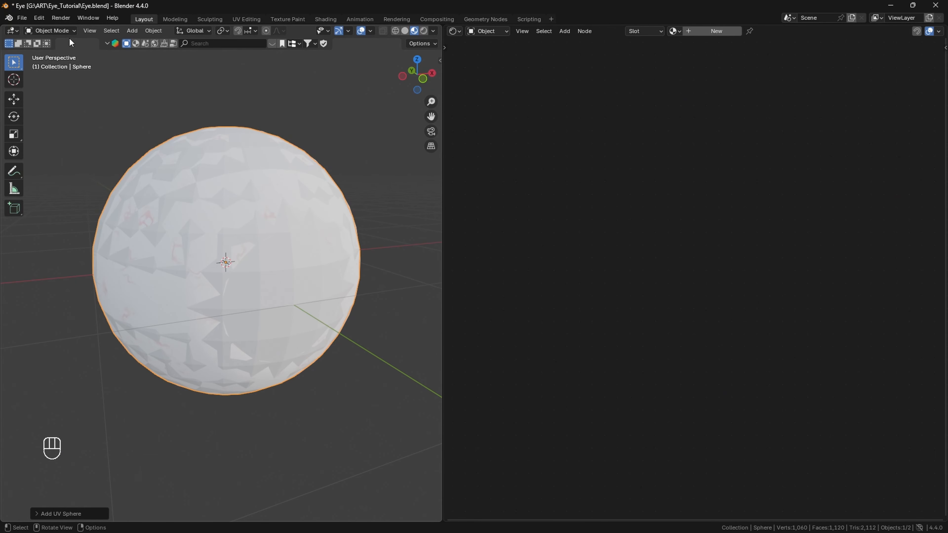
Step: Enter Edit Mode on the new sphere and switch the viewport to solid shading
left_click(73, 31)
left_click(59, 53)
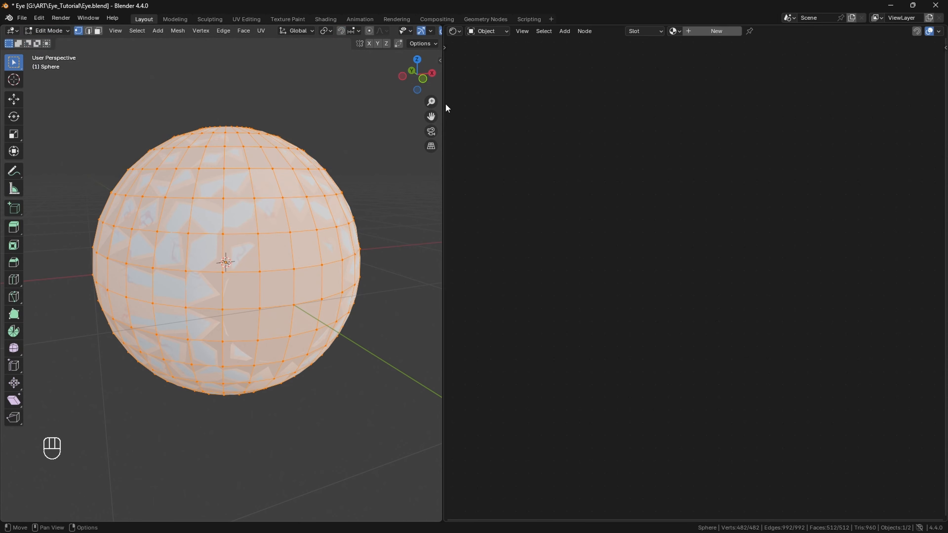
left_click_drag(431, 101, 431, 97)
left_click_drag(415, 73, 494, 37)
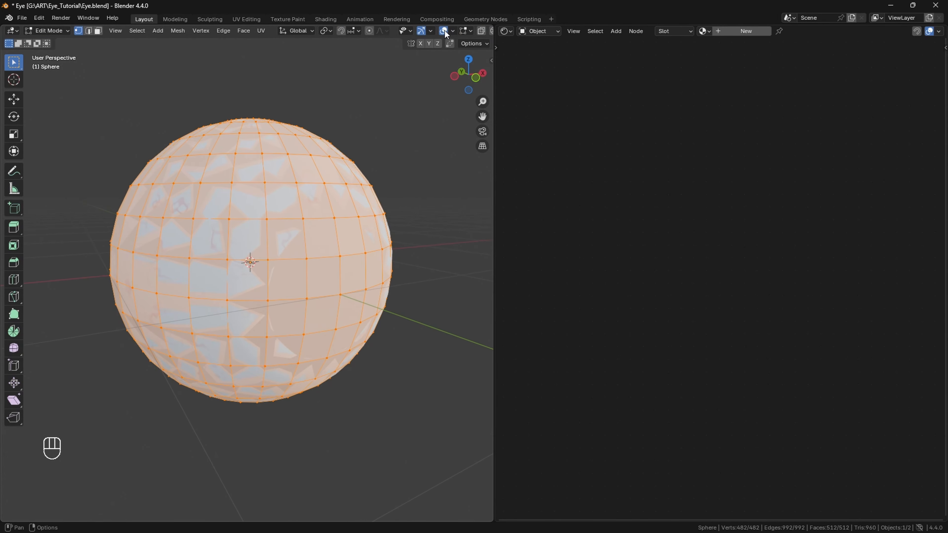
left_click(444, 31)
left_click(444, 31)
key("z")
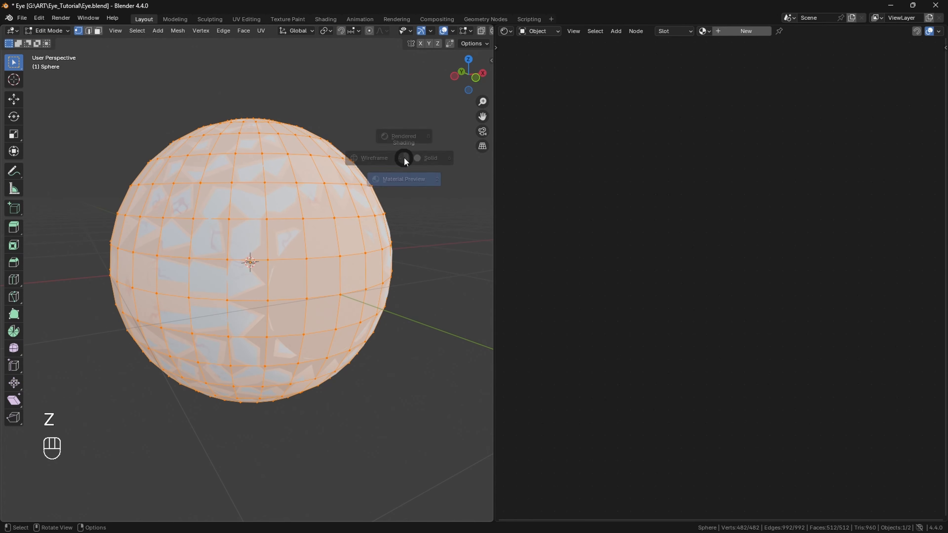
left_click(404, 214)
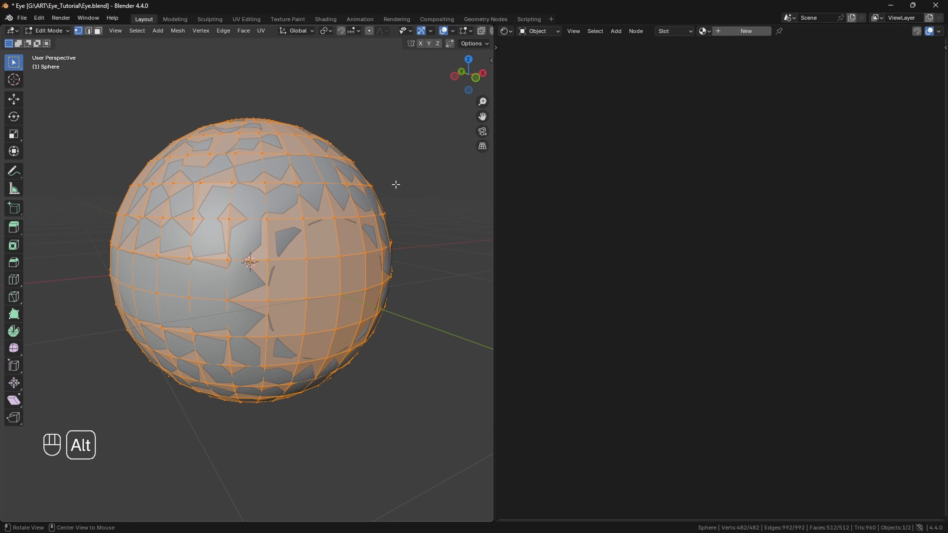
Step: Fatten the whole sphere mesh by about 0.008 m, refining in small increments so it encloses the eye
key("alt+s")
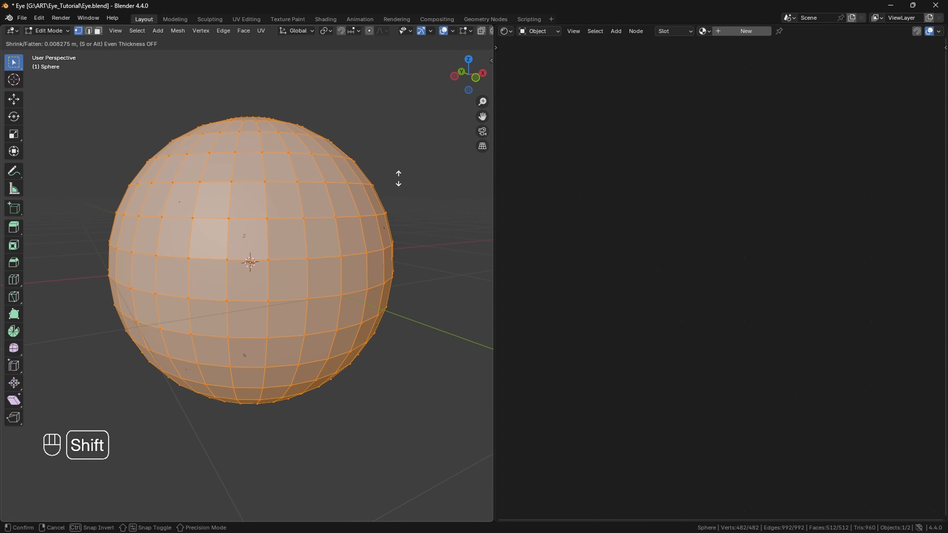
left_click(399, 178)
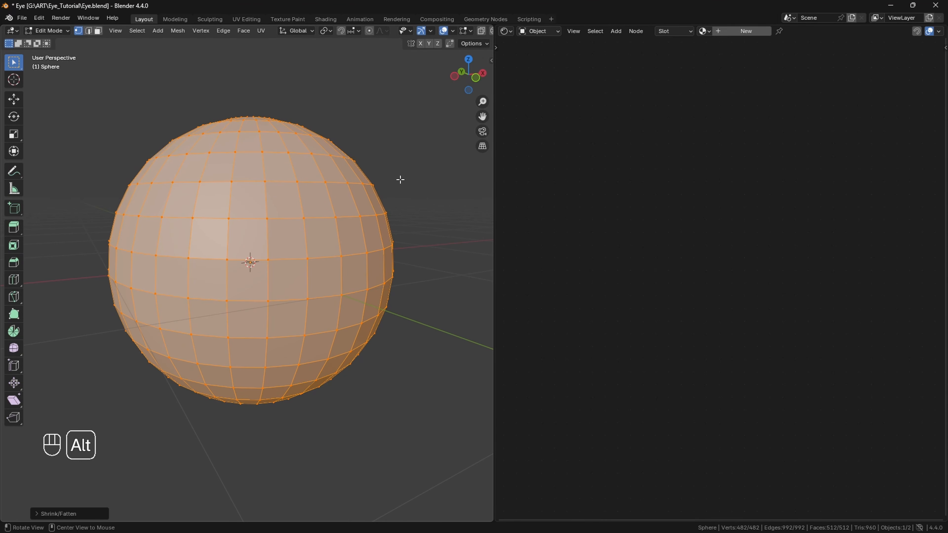
key("alt+s")
left_click(402, 175)
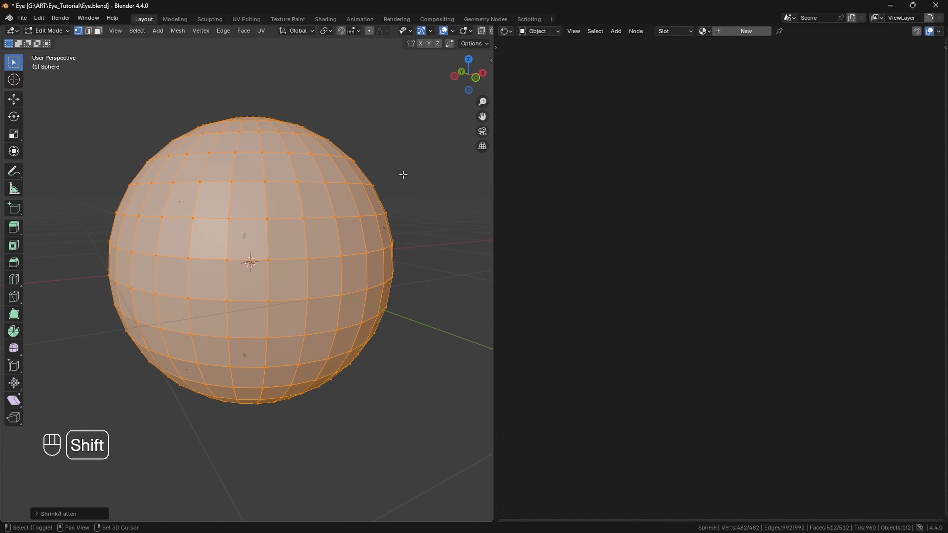
key("alt+s")
left_click(406, 171)
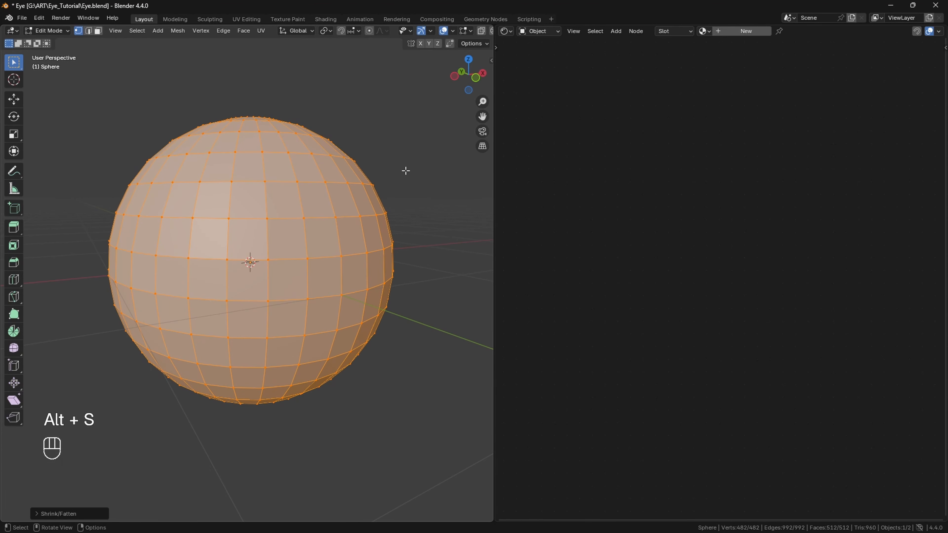
left_click(422, 151)
Step: Return the outer sphere to Object Mode, shade it smooth, and display it in Material Preview
left_click_drag(480, 100, 480, 108)
mouse_move(465, 80)
left_mouse_down()
mouse_move(440, 85)
mouse_move(471, 71)
left_mouse_up()
left_click(60, 31)
left_click(53, 42)
right_click(313, 198)
left_click(313, 197)
left_click(466, 31)
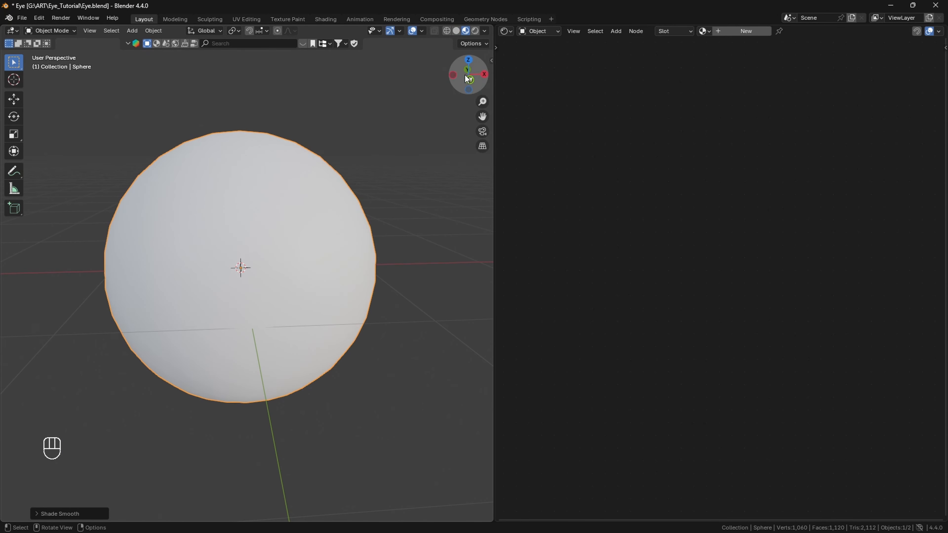
Step: Create a new material for the outer sphere
mouse_move(465, 75)
left_mouse_down()
mouse_move(489, 68)
mouse_move(482, 104)
left_mouse_up()
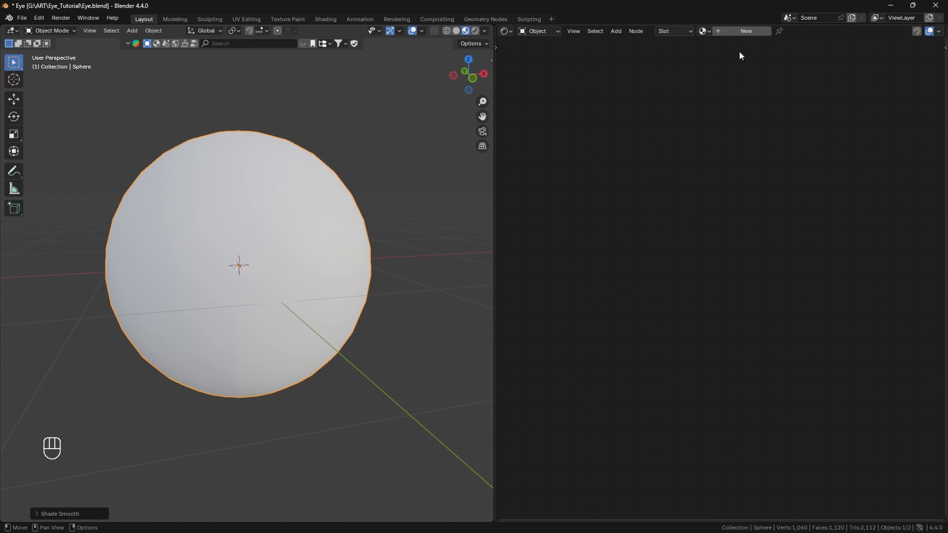
left_click(742, 31)
scroll(705, 302, "up", 3)
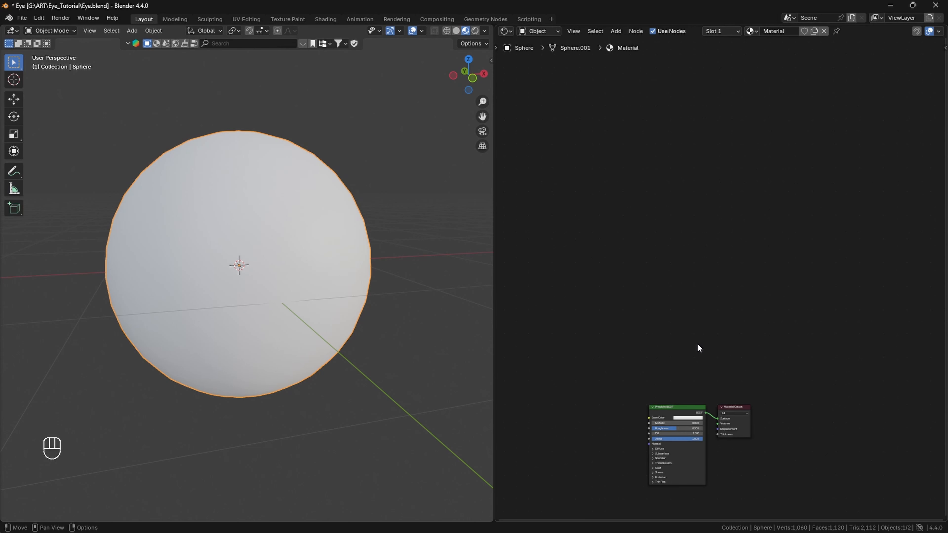
Step: Disconnect the Principled BSDF from the Material Output, and move the two nodes apart to clear working space
left_click_drag(748, 411, 810, 311, "alt")
left_click_drag(684, 311, 686, 321)
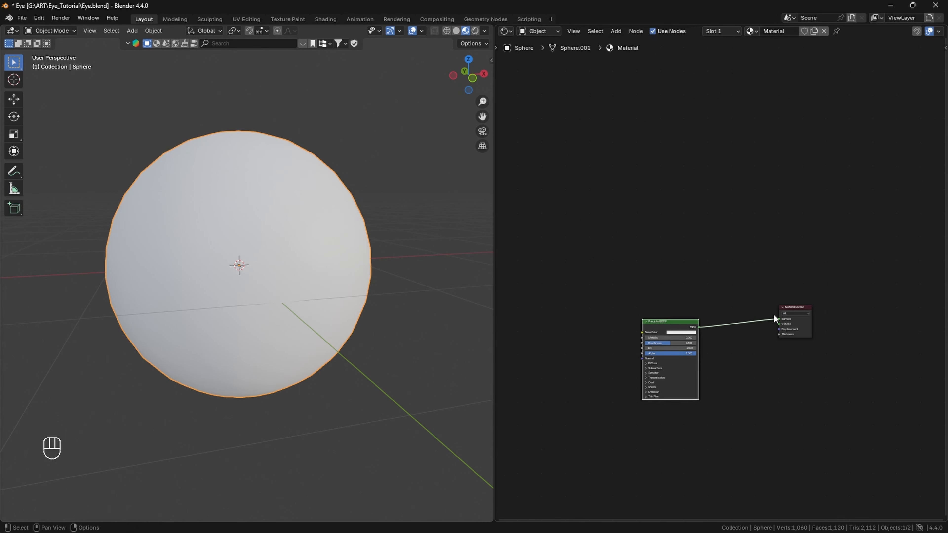
left_click_drag(778, 318, 741, 330)
left_click_drag(680, 334, 852, 394)
left_click_drag(795, 306, 783, 263)
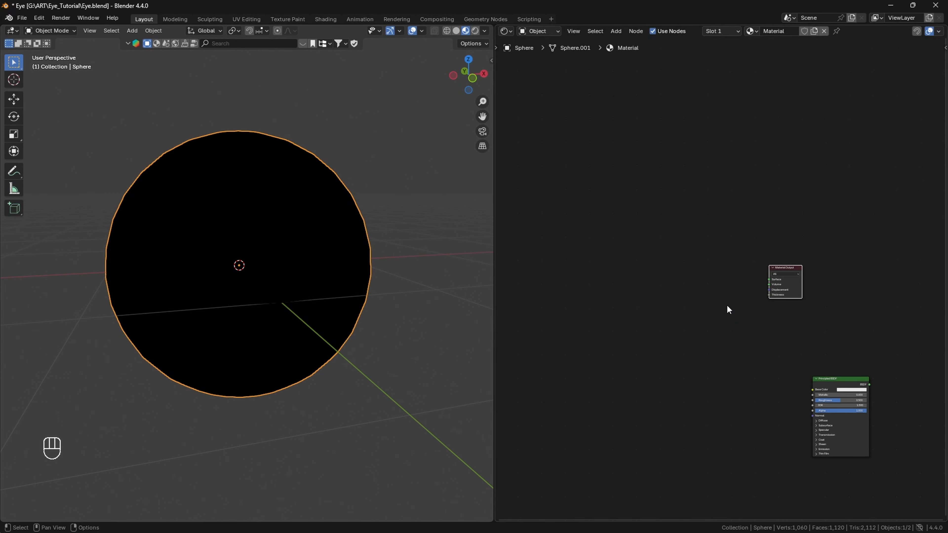
scroll(728, 310, "up", 2)
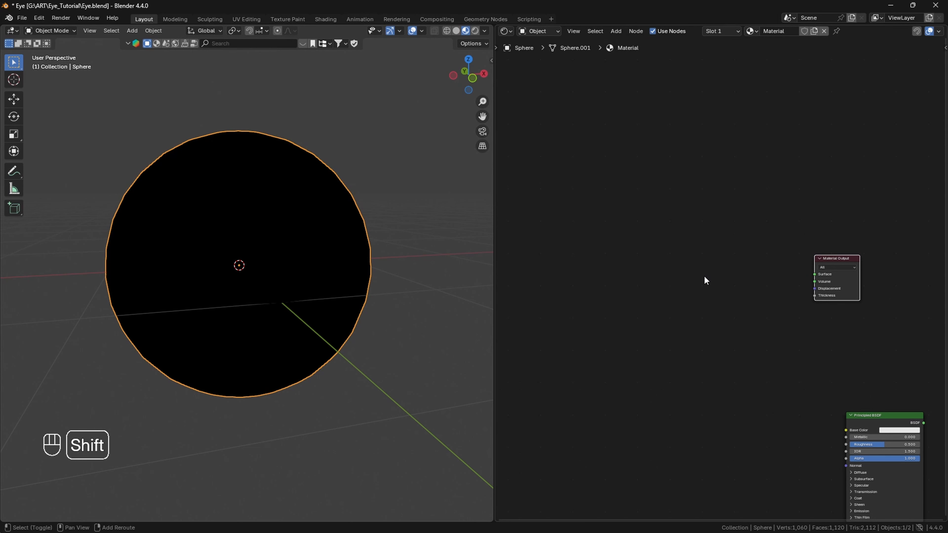
Step: Add a Glass BSDF node to the sphere's material, ahead of the Material Output
key("shift+a")
mouse_move(671, 327)
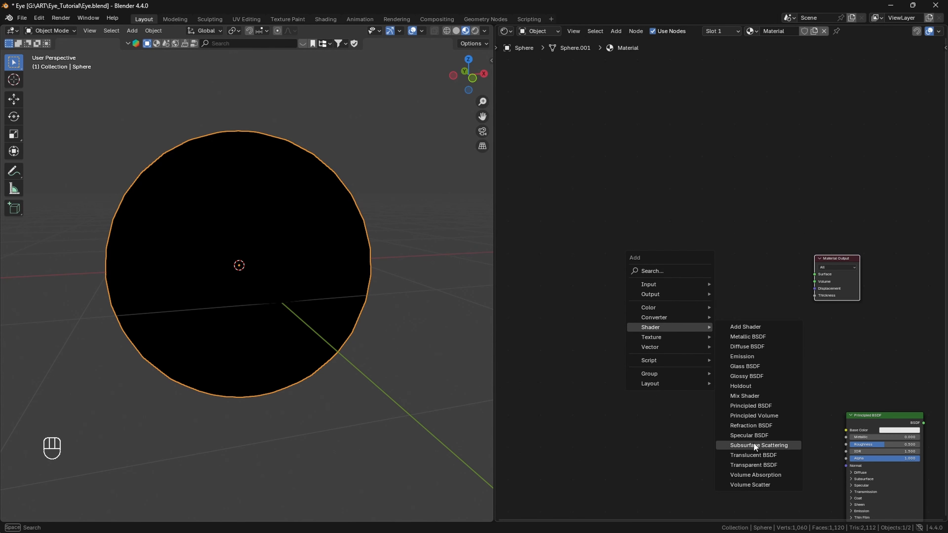
left_click(748, 365)
left_click(677, 294)
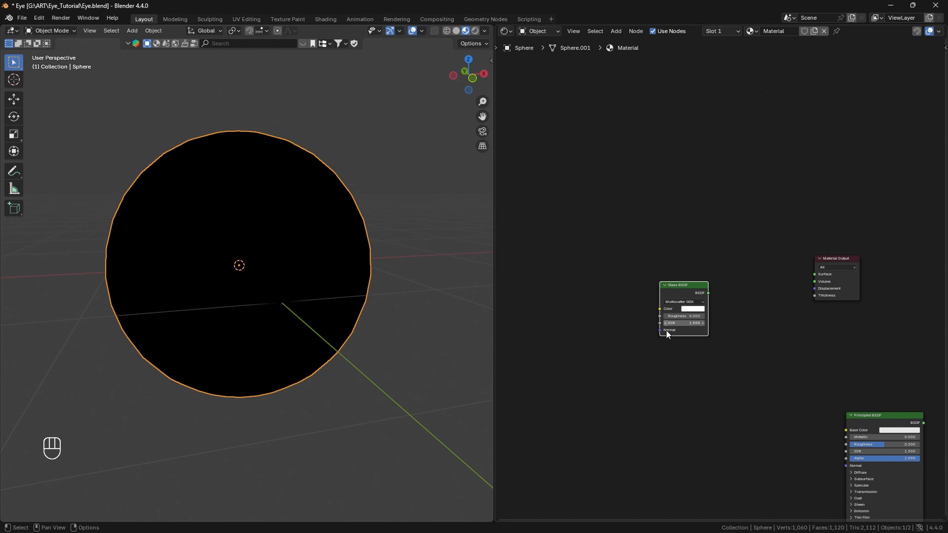
scroll(713, 321, "up", 3)
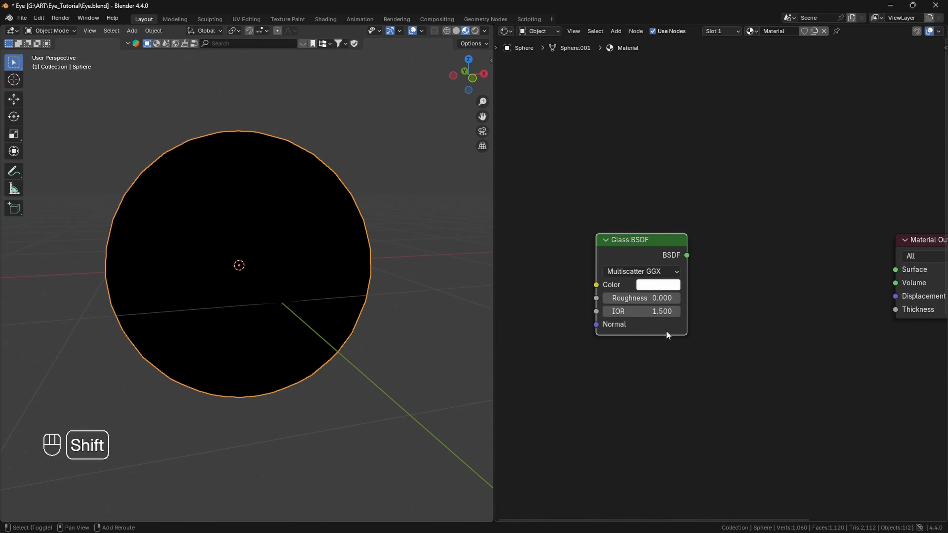
Step: Add a Transparent BSDF below the Glass BSDF and combine the two with a Mix Shader, glass as the first shader
key("shift+a")
mouse_move(646, 396)
left_click(715, 376)
left_click(634, 375)
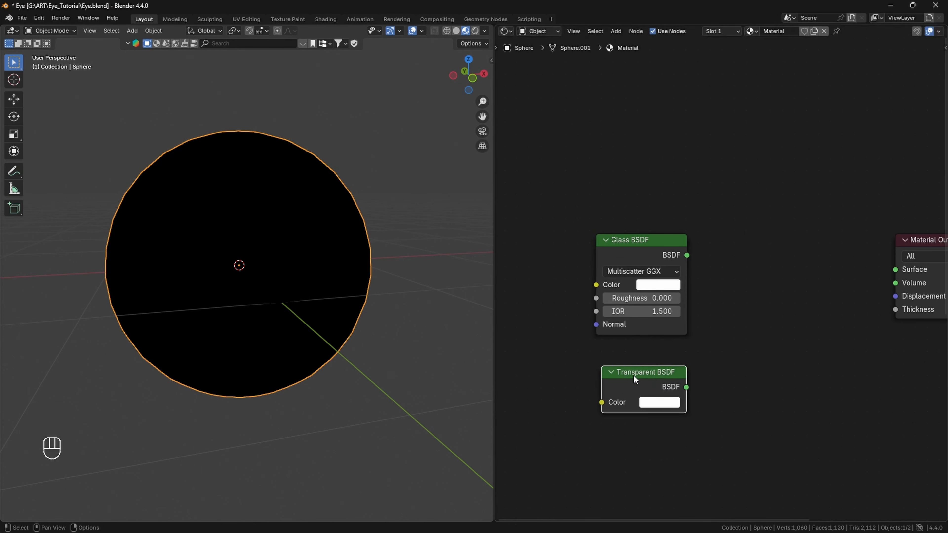
right_click_drag(640, 375, 627, 305, "ctrl+shift")
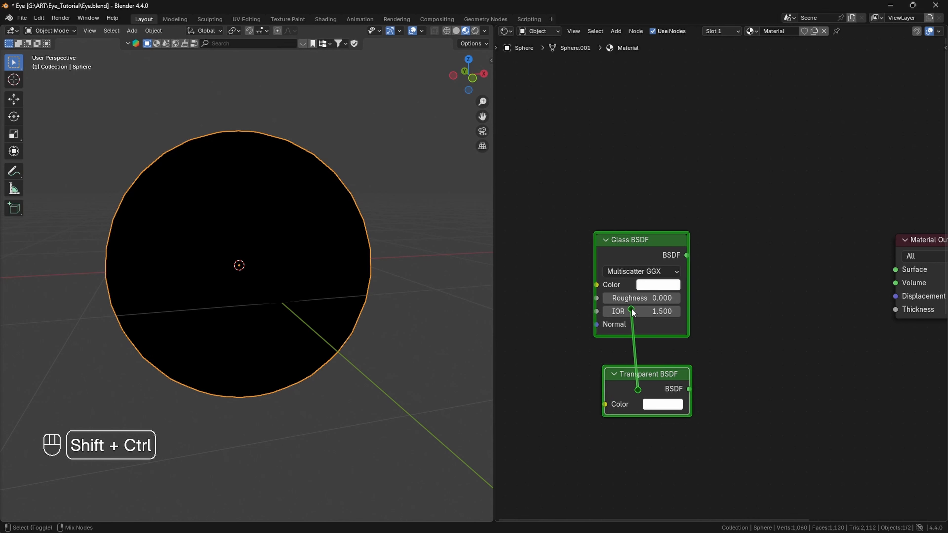
key("shift+a")
mouse_move(731, 190)
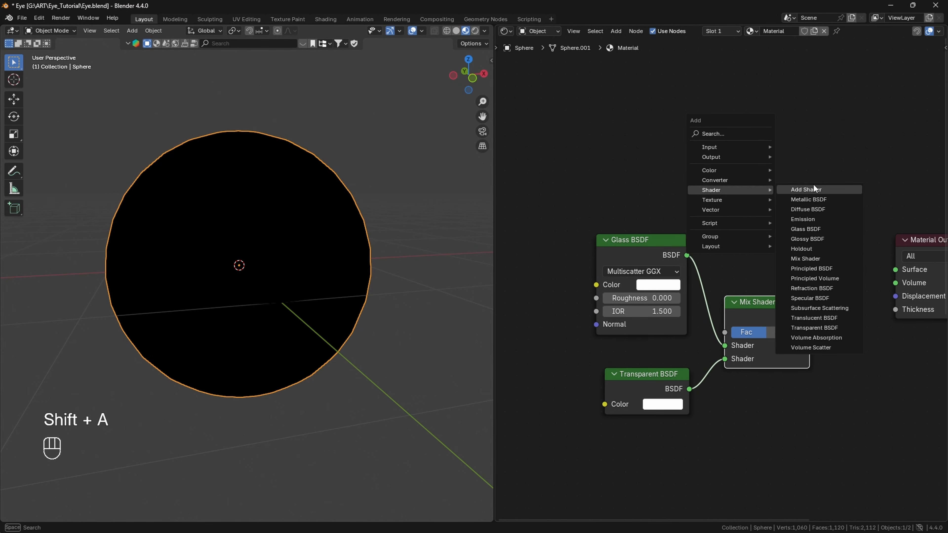
left_click(806, 259)
key("x")
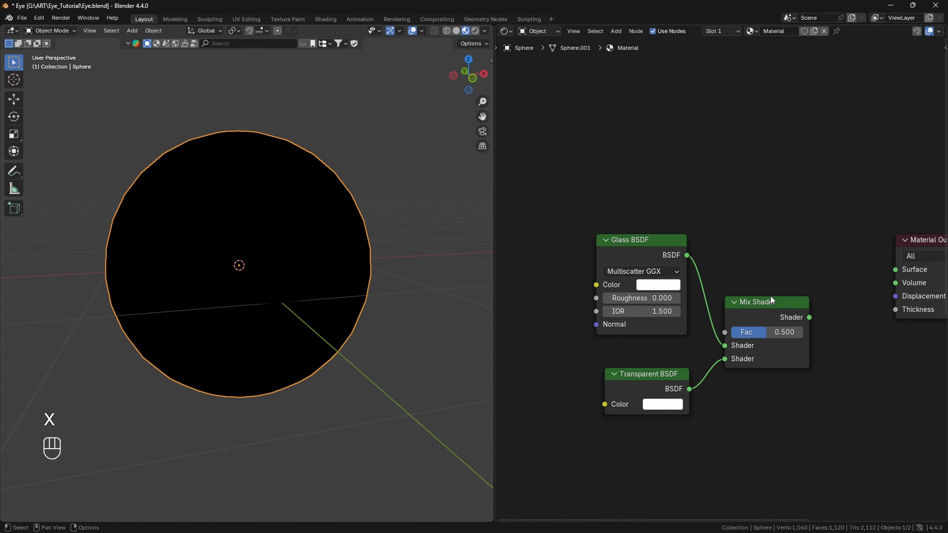
Step: Connect the Mix Shader to the Material Output's Surface input
left_click_drag(770, 297, 786, 288)
left_click_drag(860, 250, 895, 270)
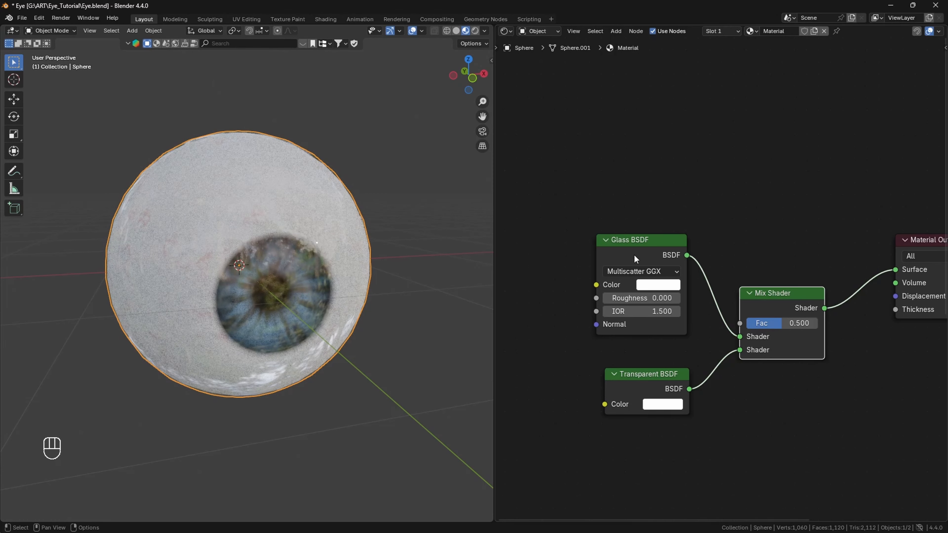
mouse_move(470, 78)
left_mouse_down()
mouse_move(443, 64)
mouse_move(475, 64)
left_mouse_up()
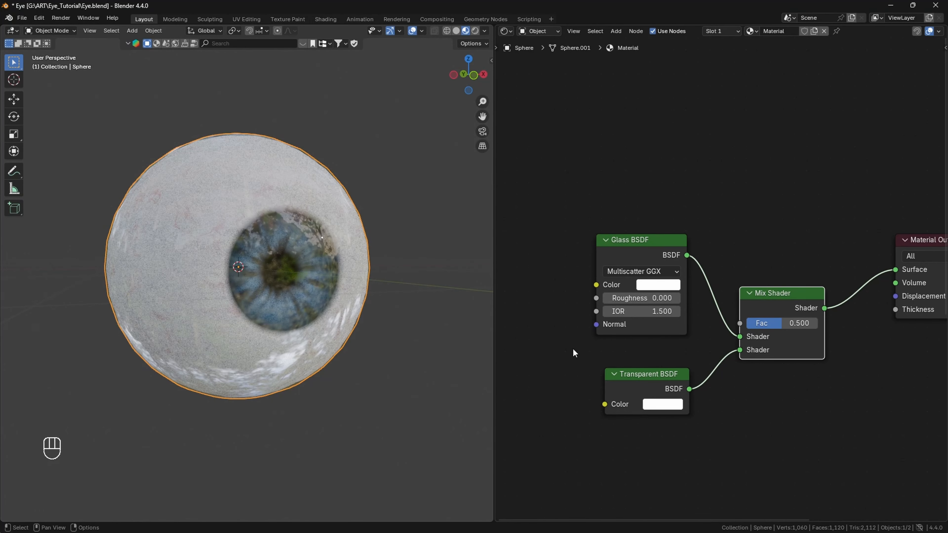
Step: Move the Glass BSDF down close to the Transparent BSDF and raise the Mix Shader
left_click_drag(639, 350, 654, 421, "alt")
left_click_drag(659, 256, 657, 325)
scroll(595, 357, "down", 2)
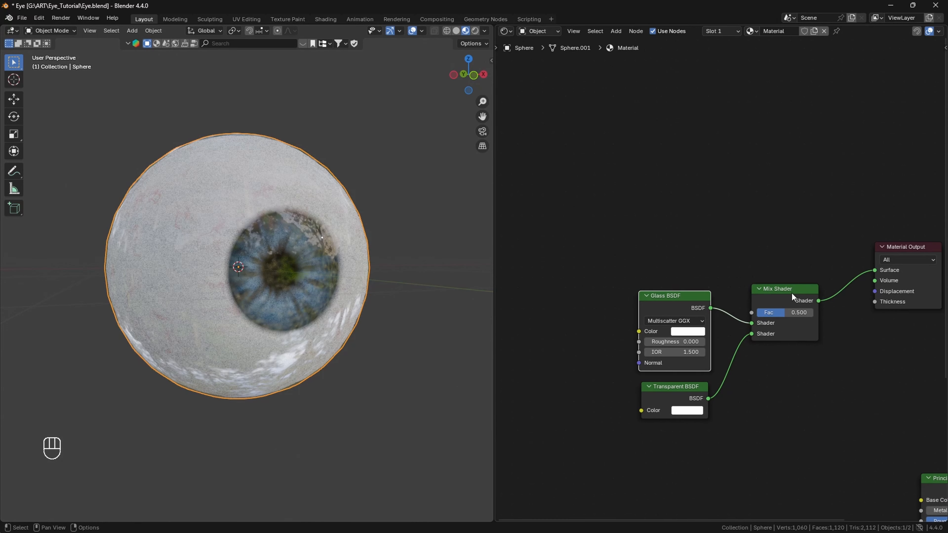
left_click_drag(791, 292, 793, 254)
Step: Add a Light Path node ahead of the Glass and Transparent BSDF nodes
key("shift+a")
mouse_move(597, 180)
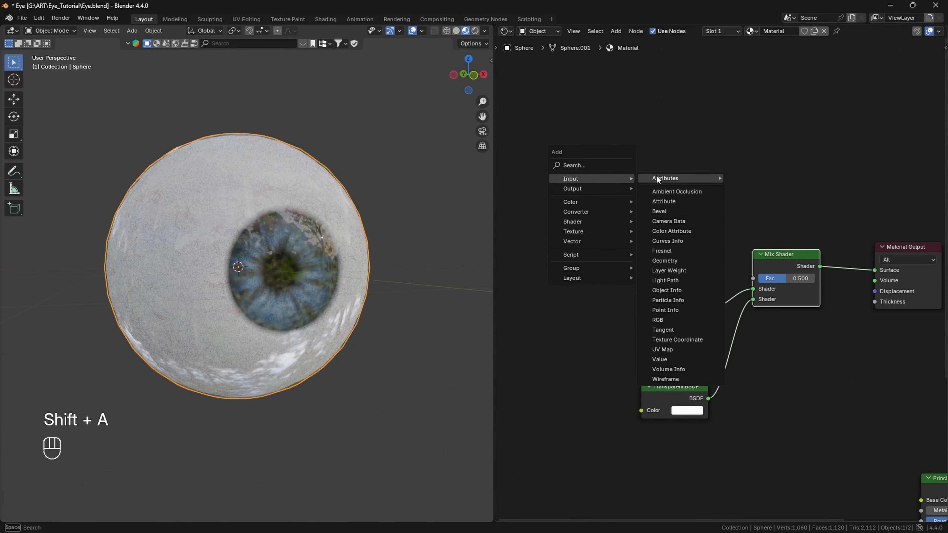
left_click(670, 280)
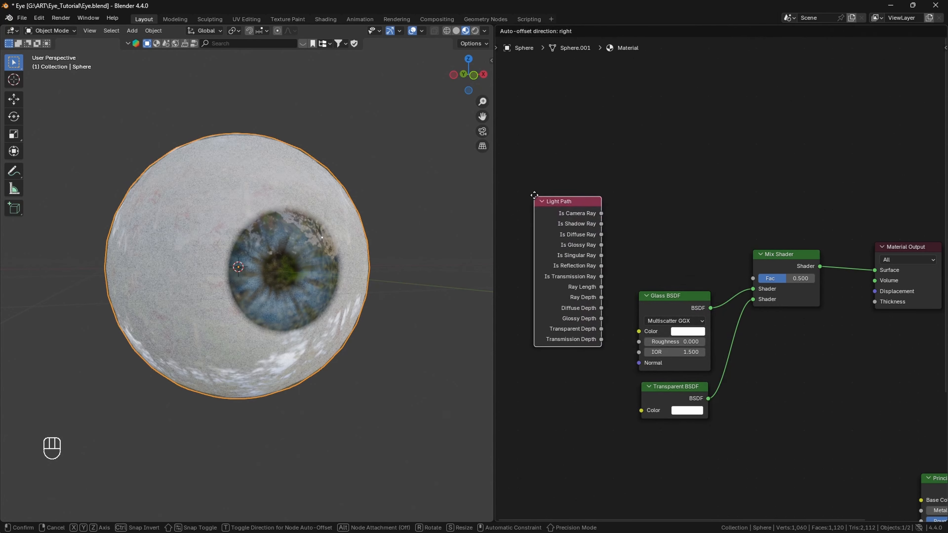
left_click(510, 177)
Step: Preview the Light Path's Is Shadow Ray output on the sphere, and connect it to the Mix Shader's Fac input
left_click(533, 193, "ctrl+shift")
left_click(534, 193, "ctrl+shift")
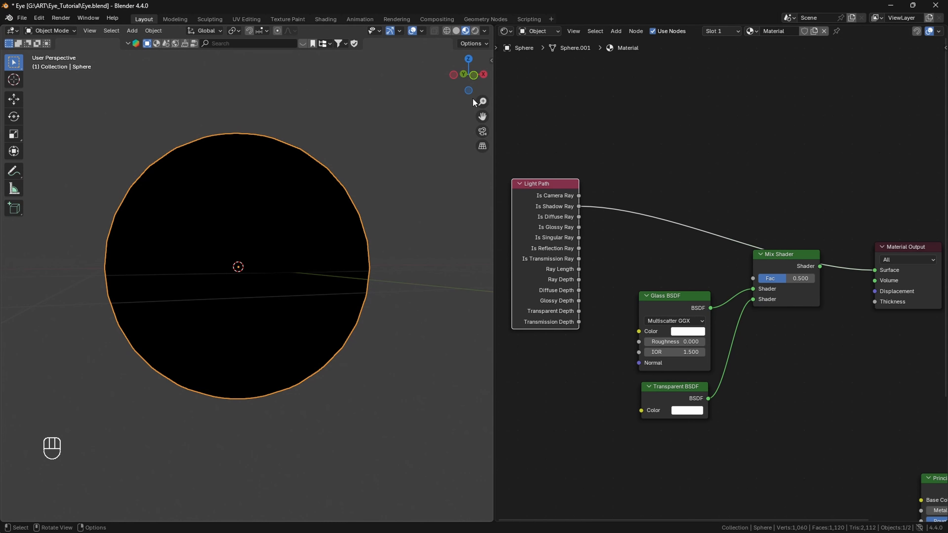
left_click_drag(465, 88, 463, 92)
left_click(805, 258, "ctrl+shift")
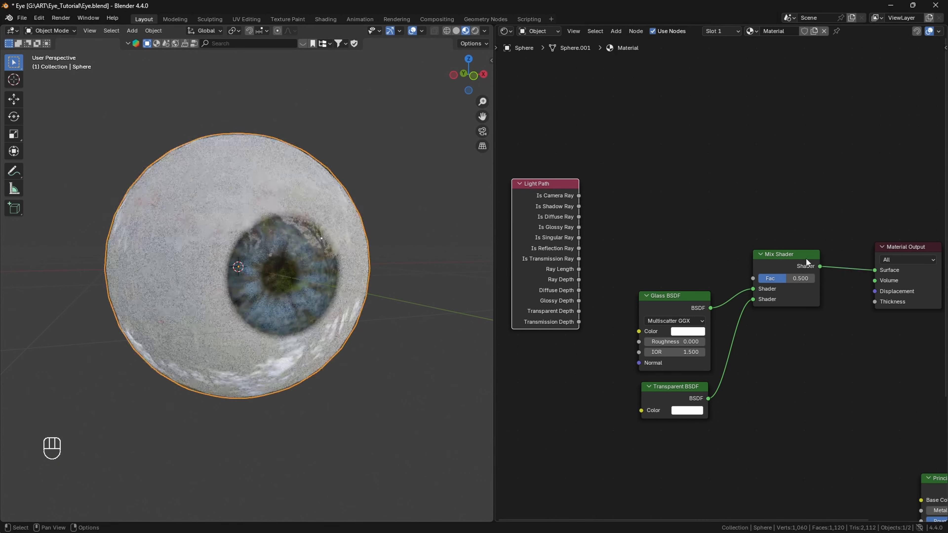
left_click_drag(761, 272, 762, 276)
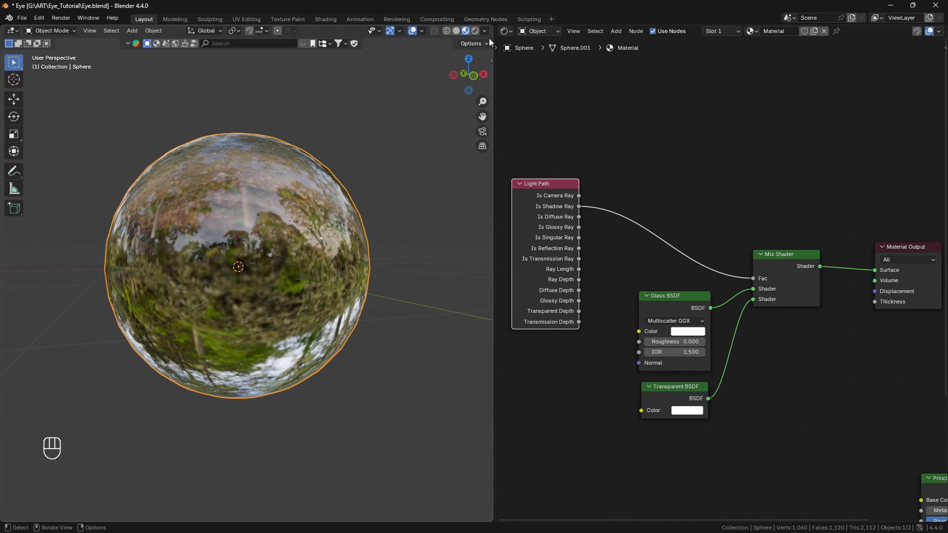
Step: Split off a Properties editor beside the viewport and make sure the material's Raytraced Transmission and the scene's Raytracing are enabled
left_click_drag(488, 37, 384, 72)
left_click(368, 31)
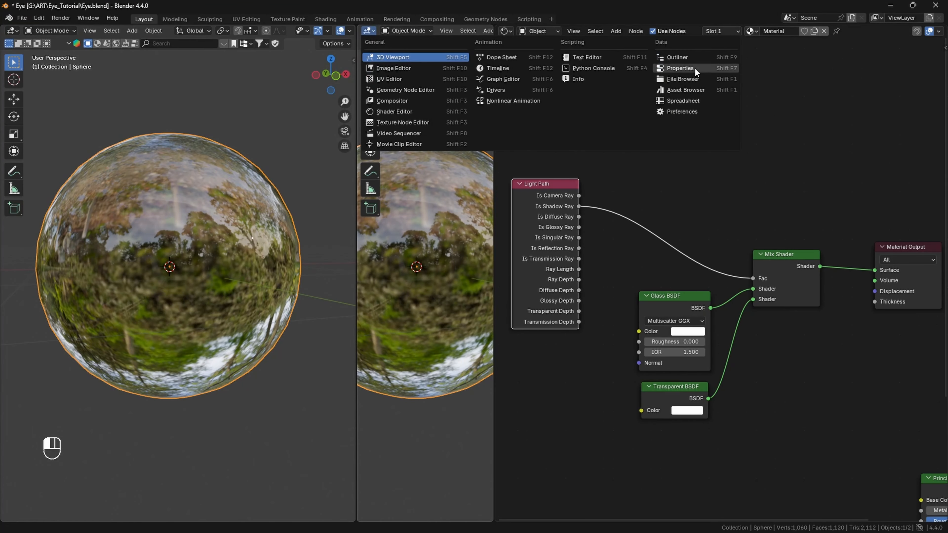
left_click(679, 68)
left_click(364, 239)
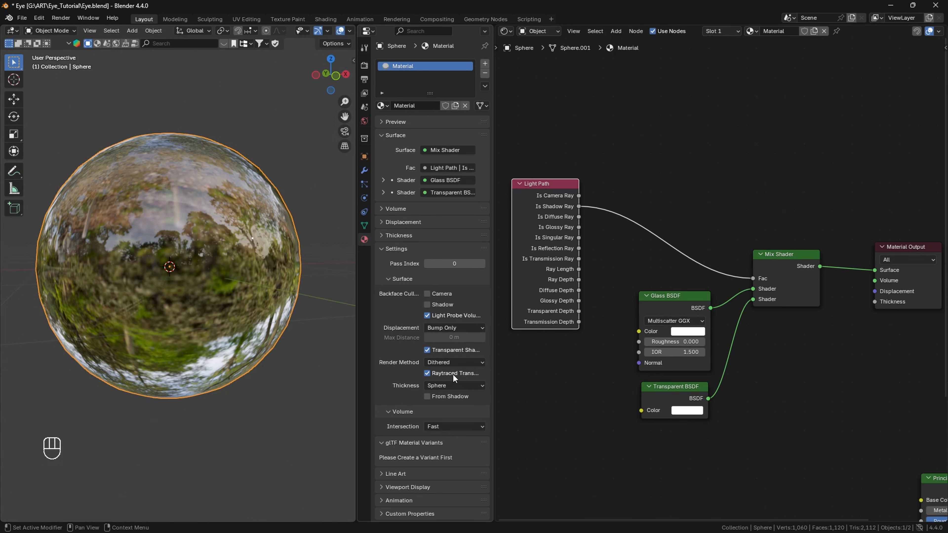
left_click(364, 68)
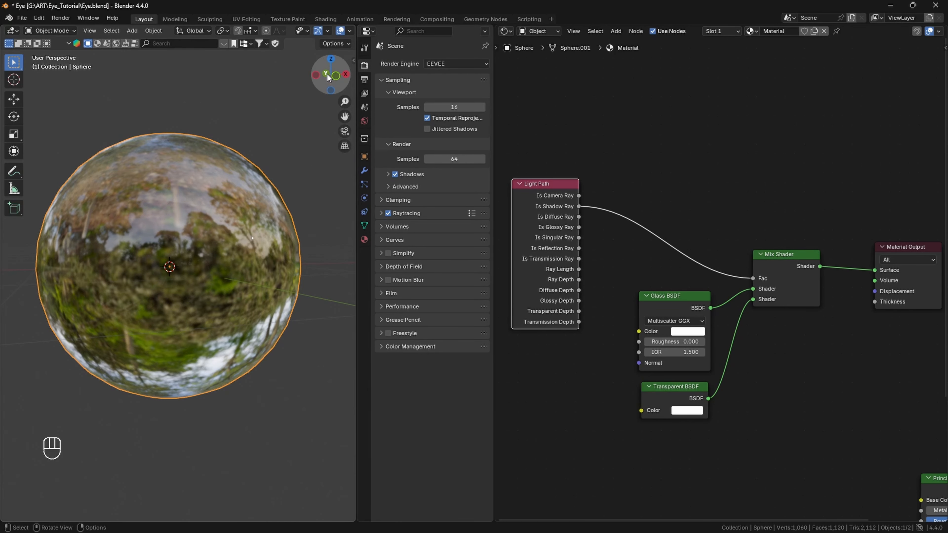
left_click_drag(337, 78, 340, 88)
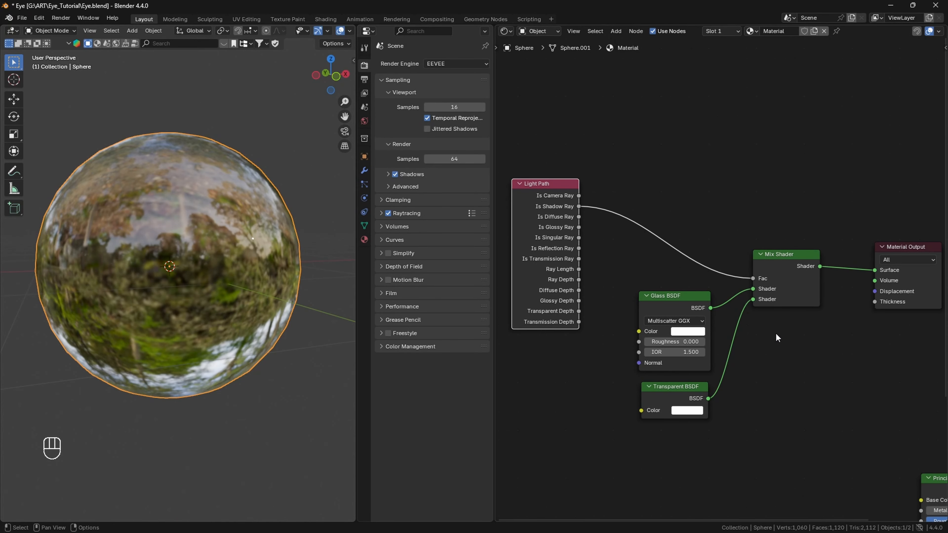
Step: Widen the node editor, add a Value node, and connect it to the Material Output's Thickness input
left_click_drag(494, 217, 446, 290)
left_click_drag(752, 361, 669, 337, "alt")
key("shift+a")
mouse_move(668, 336)
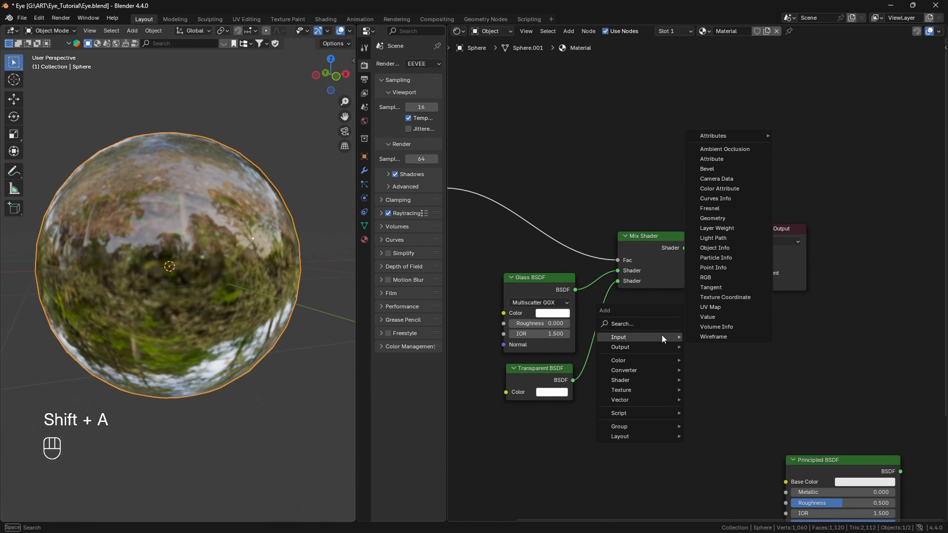
left_click(720, 317)
left_click(668, 334)
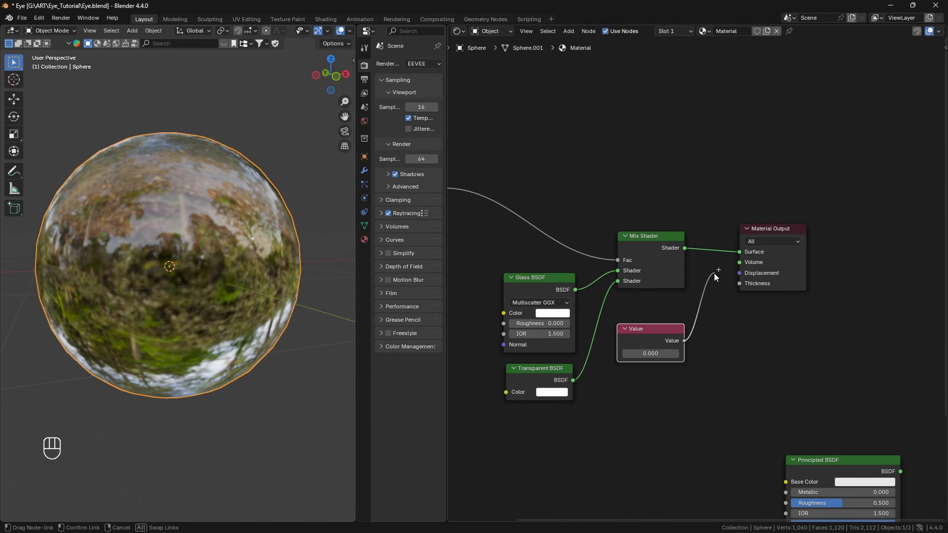
left_click_drag(714, 276, 740, 283)
mouse_move(339, 80)
left_mouse_down()
mouse_move(255, 92)
mouse_move(372, 89)
mouse_move(281, 91)
mouse_move(336, 78)
mouse_move(280, 78)
mouse_move(342, 67)
mouse_move(330, 78)
left_mouse_up()
scroll(646, 211, "down", 6)
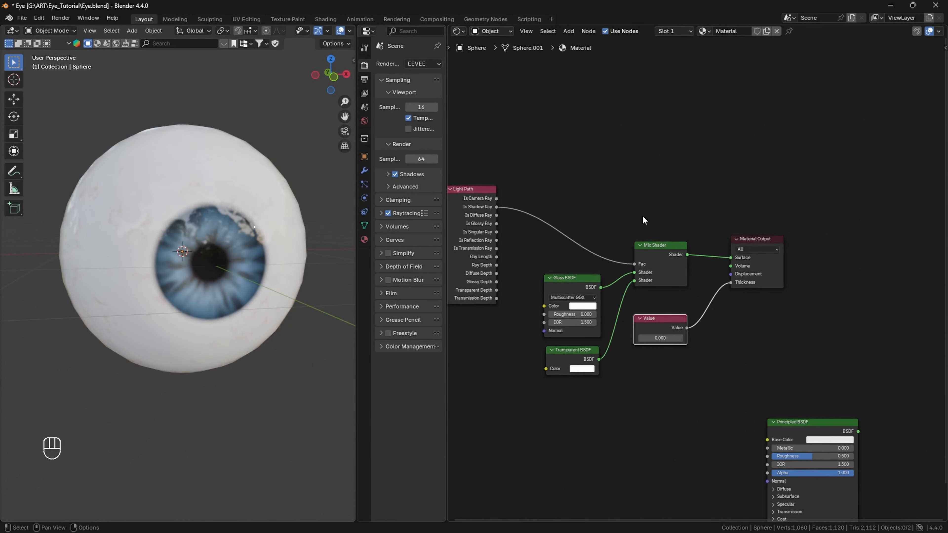
Step: Tidy the Light Path and output nodes, and add a Frame sized around the transparency nodes
left_click_drag(666, 318, 664, 321)
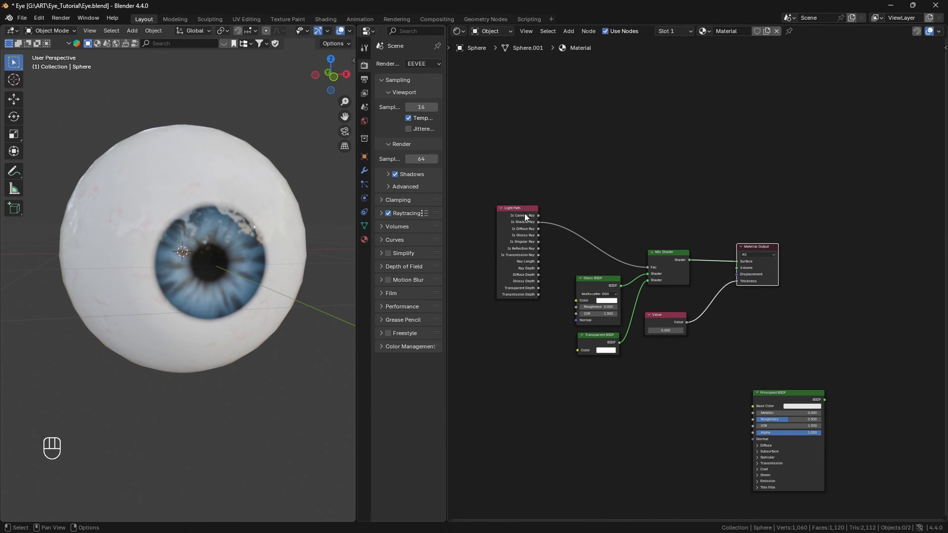
left_click_drag(527, 216, 551, 268)
key("shift+a")
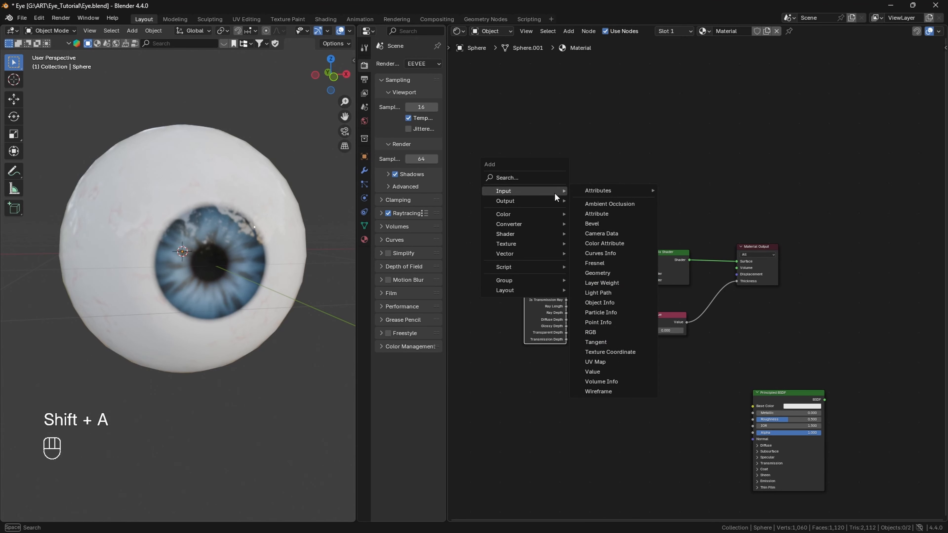
mouse_move(518, 290)
left_click(584, 290)
left_click(496, 193)
left_click_drag(522, 208, 585, 382)
left_click_drag(573, 245, 705, 250)
Step: Put the Light Path, Glass, Transparent, Mix Shader and Value nodes into the frame and select the frame
left_click_drag(538, 234, 686, 343)
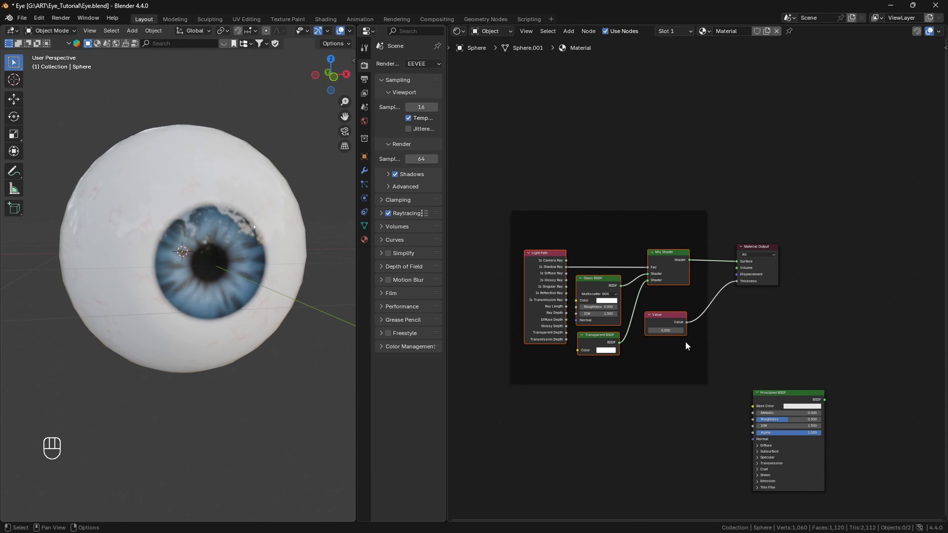
key("g")
left_click(628, 255)
left_click(602, 248)
left_click(592, 248)
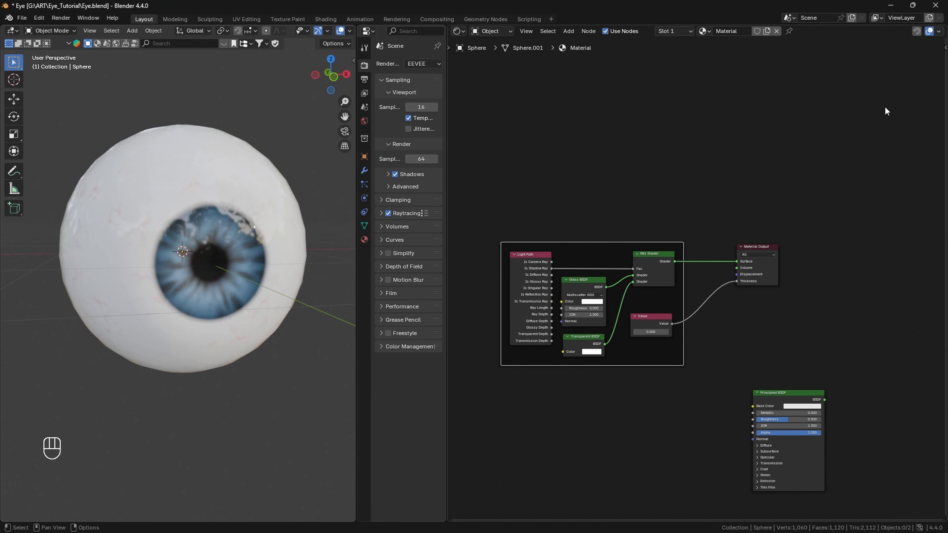
Step: Label the frame Tranparent_Eevee and set its label size to 60
left_click(943, 52)
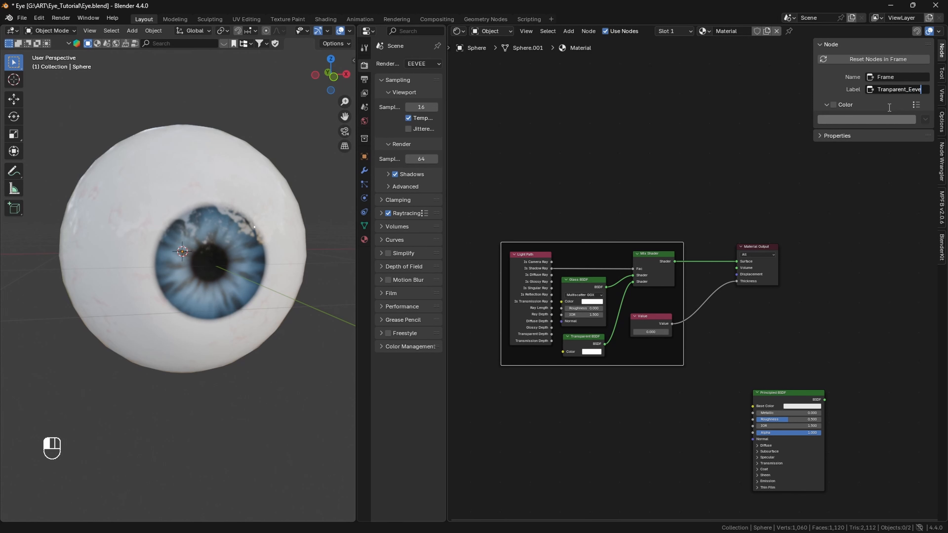
left_click(889, 108)
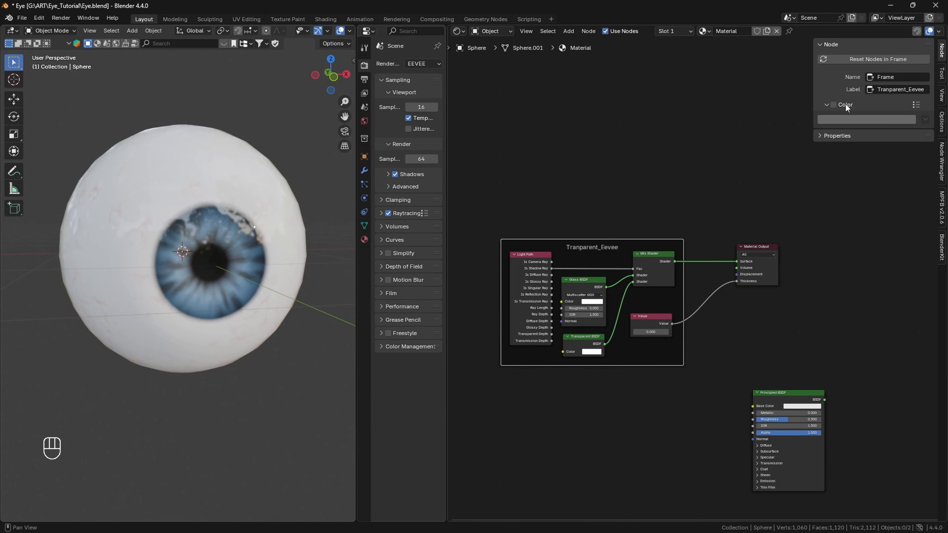
left_click(819, 136)
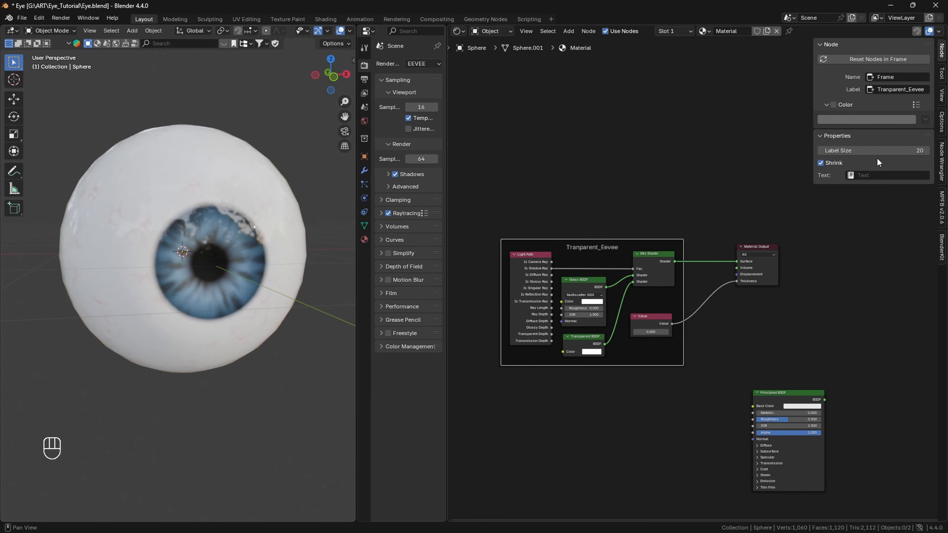
left_click(838, 151)
type("60")
key("Return")
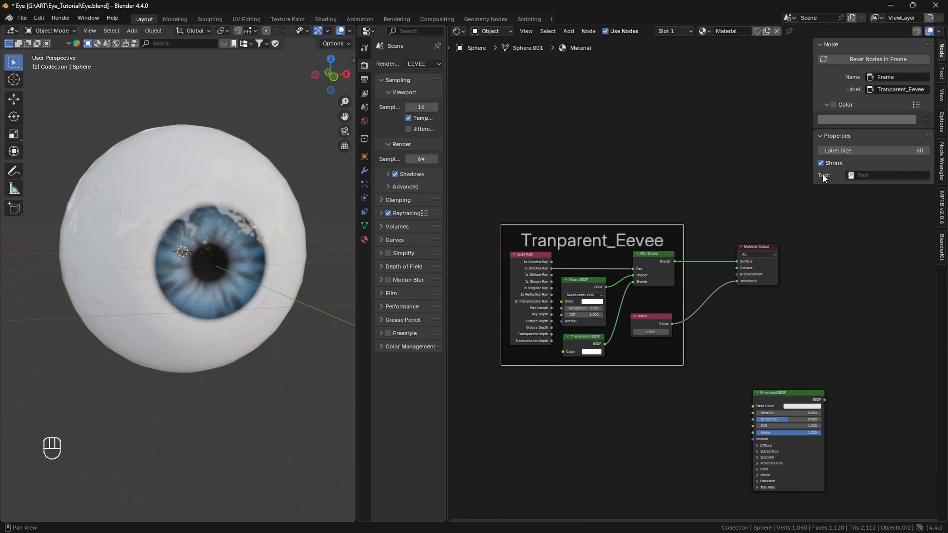
Step: Give the Tranparent_Eevee frame a custom dark grey colour, and reposition it with the Principled BSDF node beneath it
left_click(834, 104)
left_click(849, 120)
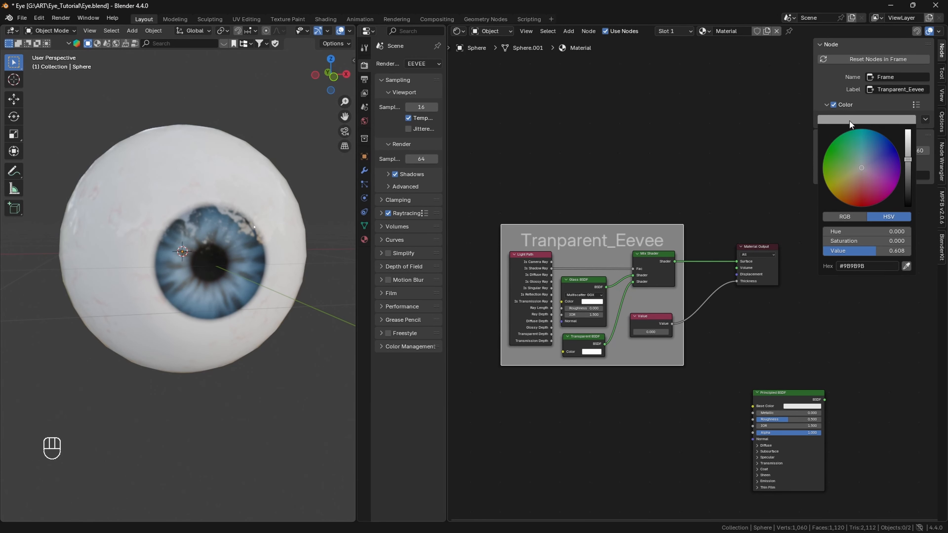
left_click_drag(908, 160, 912, 187)
key("g")
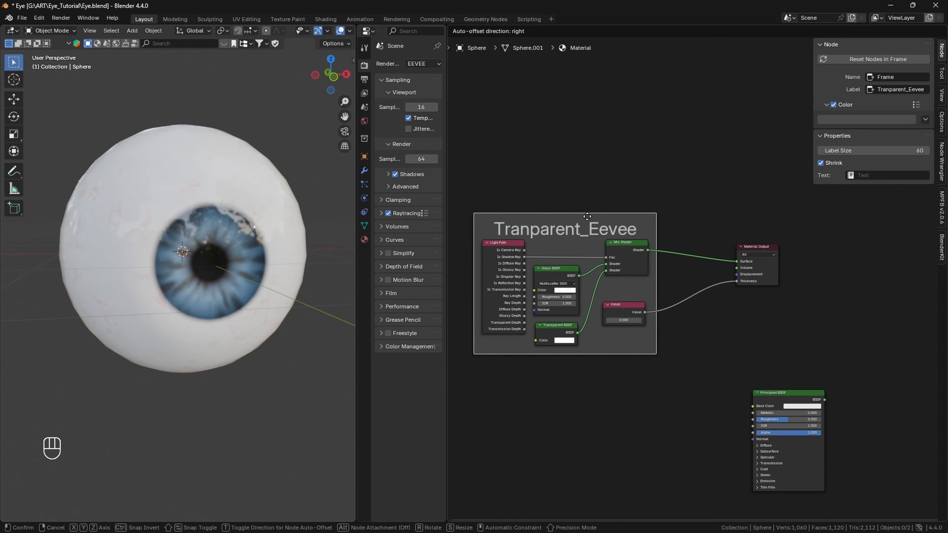
left_click(683, 290)
left_click_drag(787, 393, 626, 377)
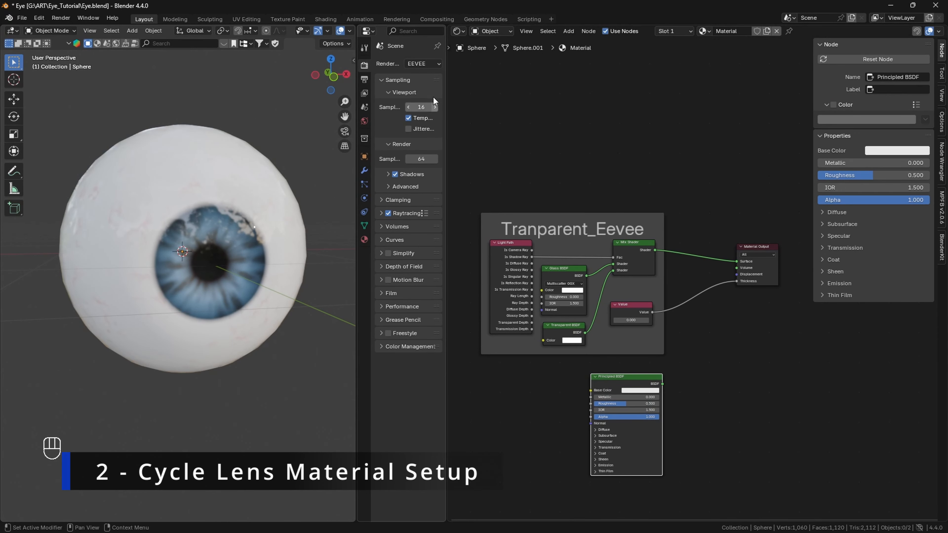
Step: Set the render engine to Cycles, with viewport max samples at 10 and viewport denoising enabled
left_click(418, 64)
left_click(418, 97)
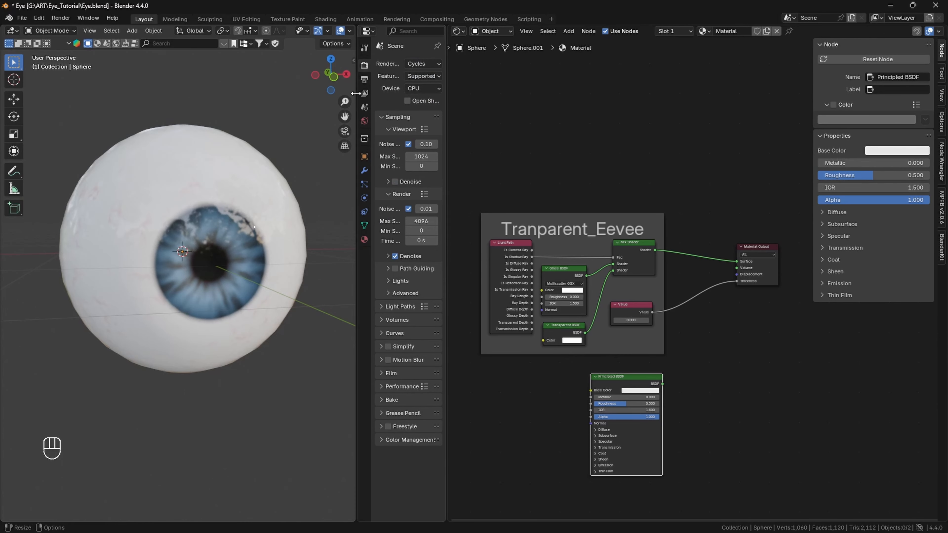
left_click_drag(355, 94, 315, 94)
left_click(411, 157)
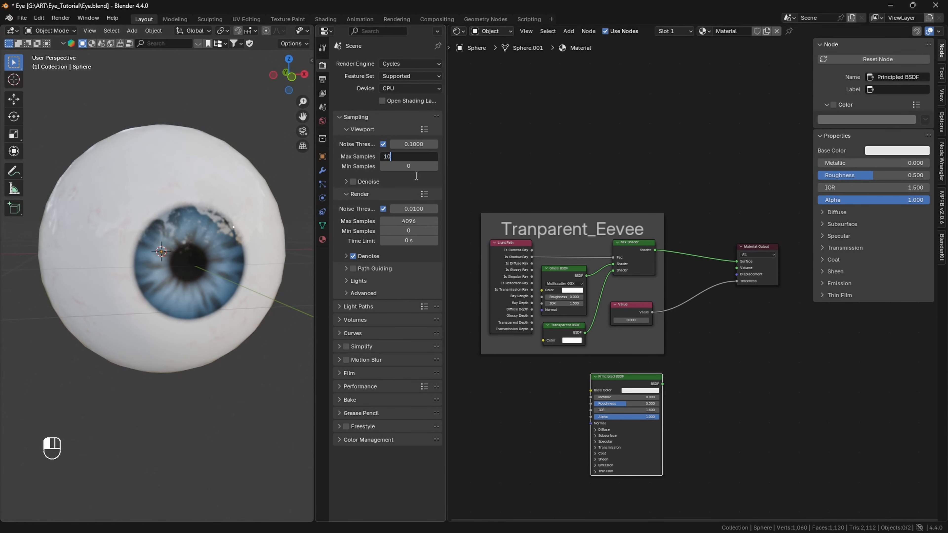
left_click(353, 181)
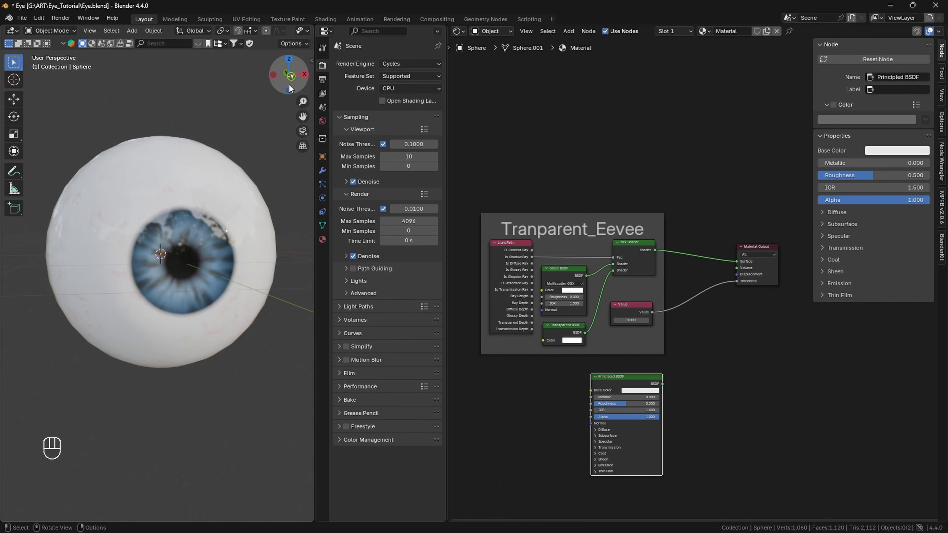
Step: Set the render engine to EEVEE and show the viewport in Rendered shading
left_click(398, 64)
left_click(399, 74)
left_click_drag(316, 59, 346, 60)
key("z")
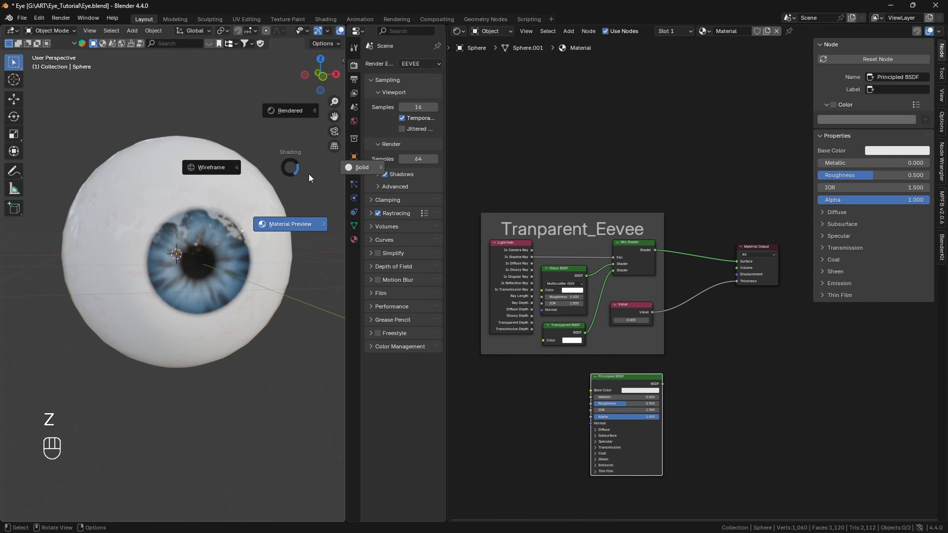
left_click(292, 110)
Step: Add an area light and move it in the left view to a spot above and in front of the eye
key("shift+a")
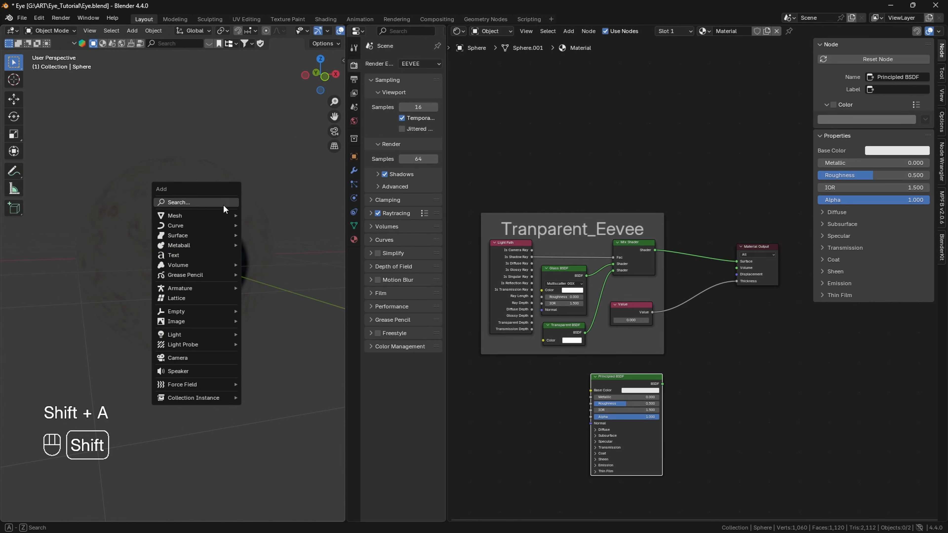
mouse_move(192, 334)
left_click(265, 366)
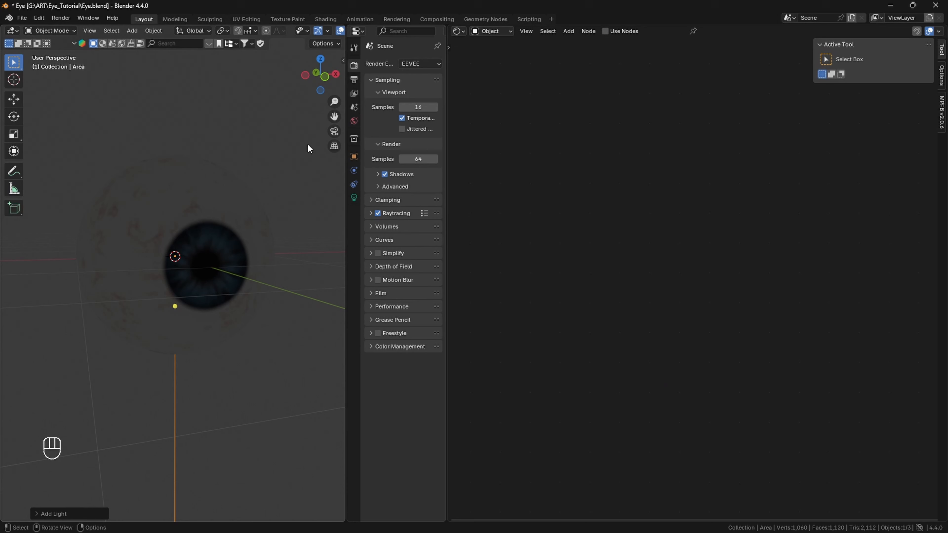
left_click(309, 75)
key("g")
left_click(300, 204)
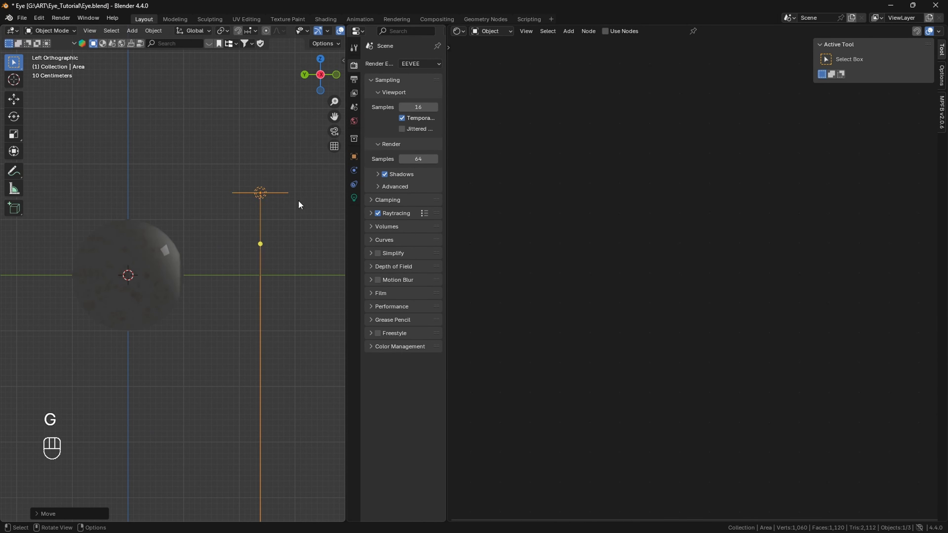
Step: Tilt the area light toward the eye, and shift it above and to the right of the iris in the front view
key("r")
left_click(230, 307)
left_click(336, 77)
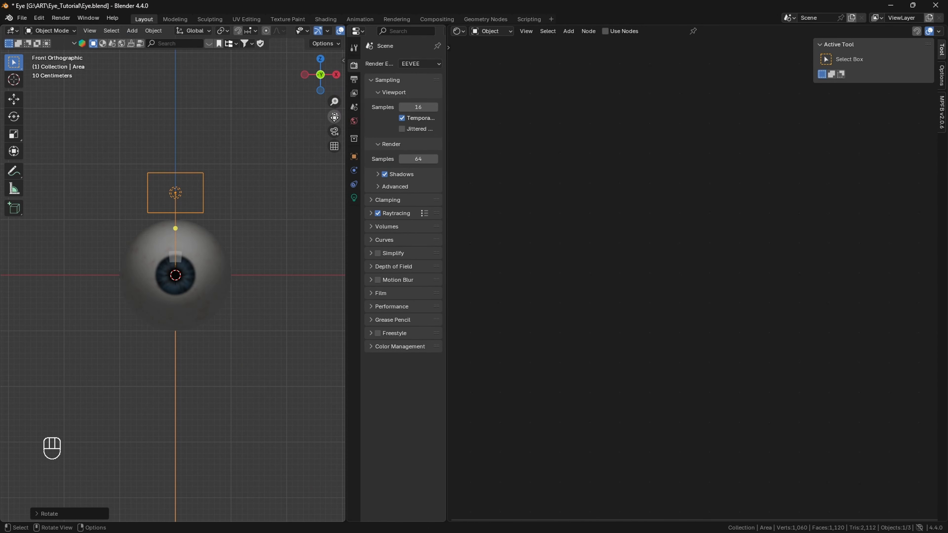
scroll(239, 157, "up", 2)
key("g")
left_click(264, 229)
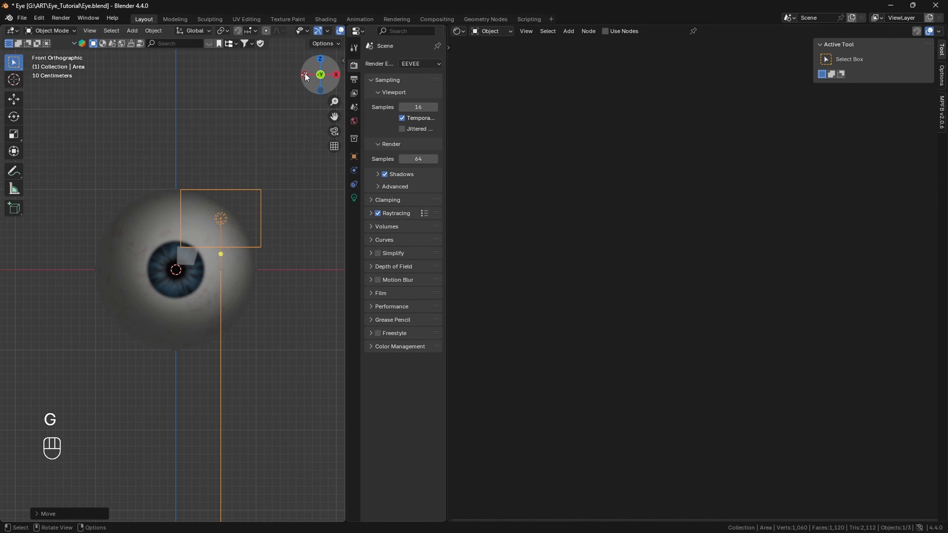
Step: In the left view, angle the area light diagonally down at the eye and raise it in front of the cornea
left_click(306, 77)
key("r")
left_click(286, 283)
key("g")
left_click(284, 211)
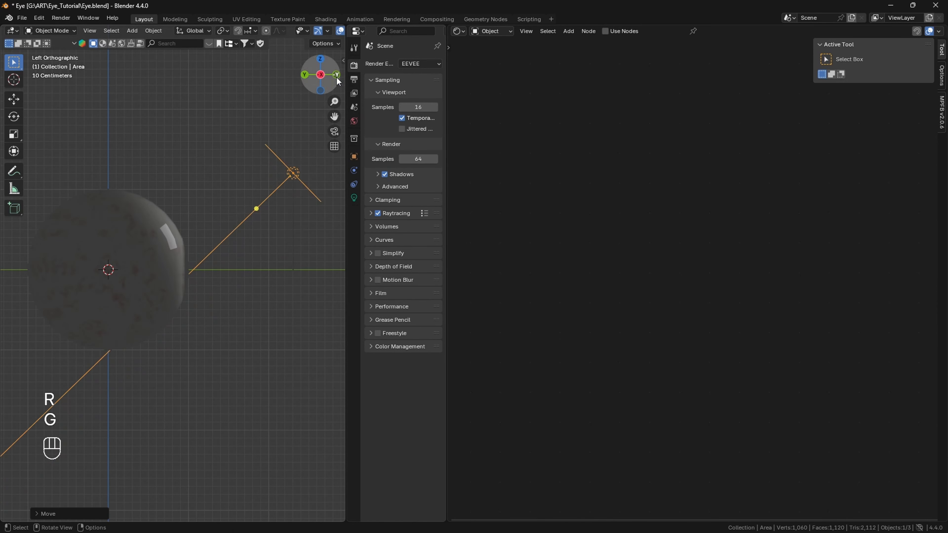
Step: Change the area light's shape to Disk
left_click(337, 76)
scroll(332, 72, "up", 1)
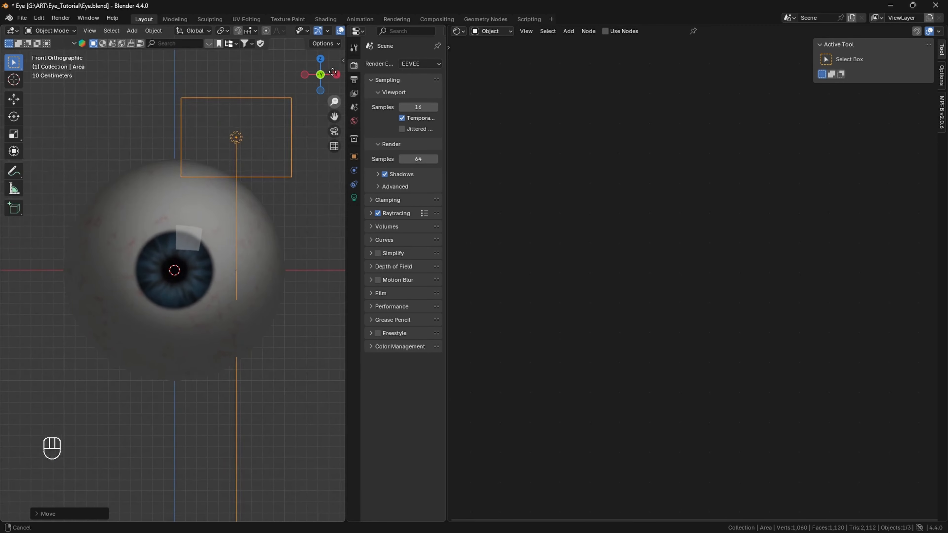
scroll(332, 72, "up", 1)
left_click(354, 197)
left_click(397, 146)
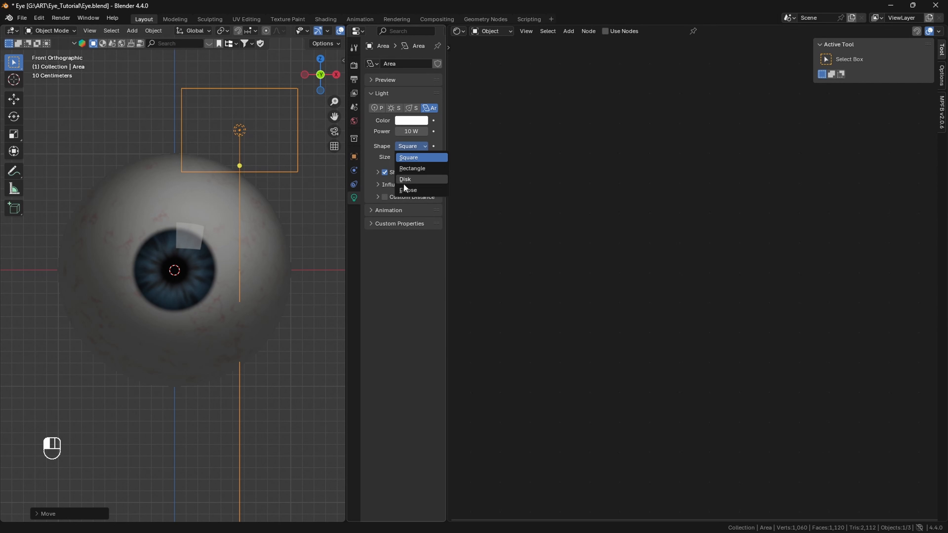
left_click(405, 179)
Step: Move the disk light farther from the eye, re-aim it at the eye, and reposition it above the iris in the front view
key("g")
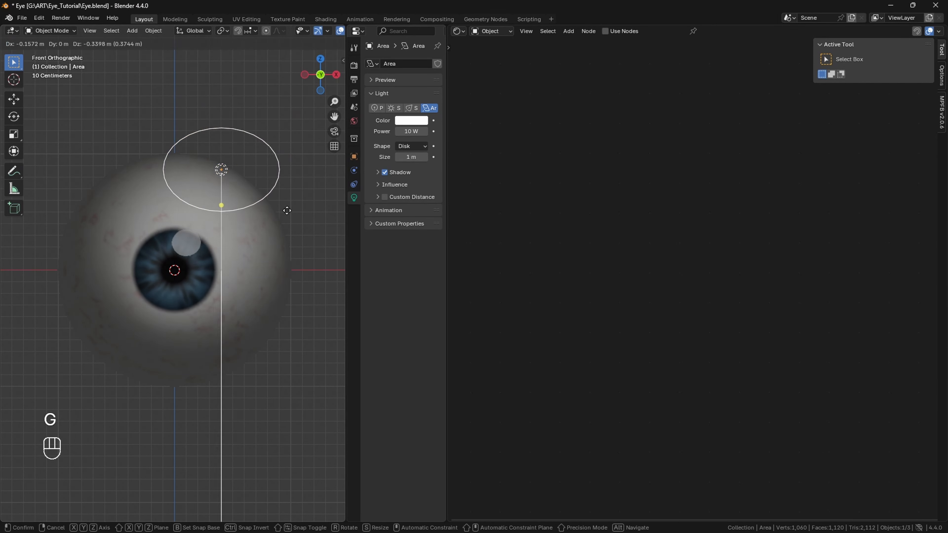
right_click(307, 186)
left_click(306, 75)
key("g")
left_click(379, 196)
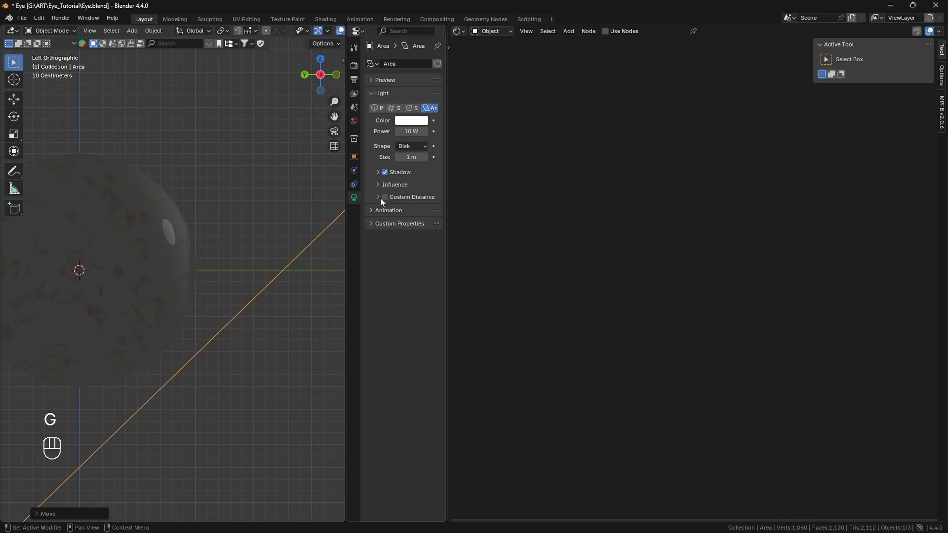
left_click_drag(334, 101, 332, 127)
key("r")
left_click(306, 271)
left_click(336, 74)
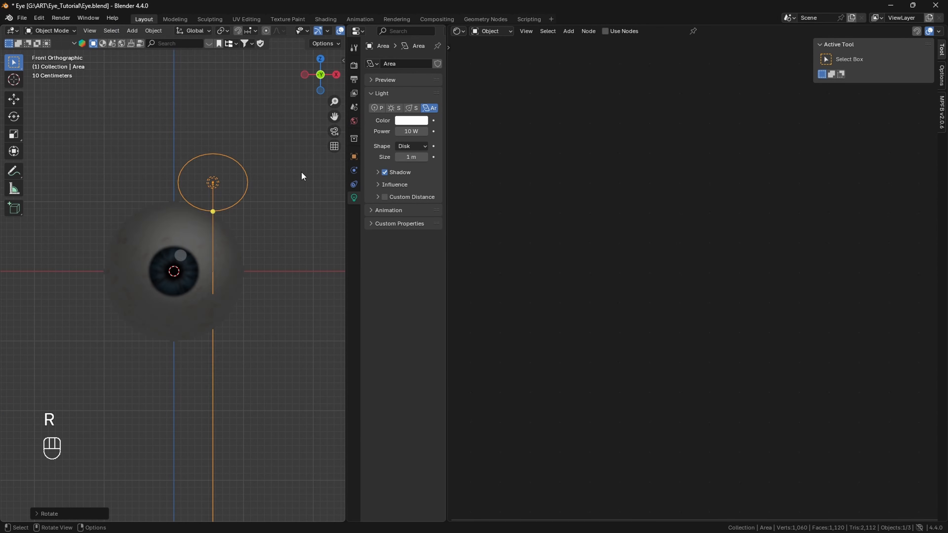
key("g")
left_click(270, 263)
Step: Set the disk light's power to 30 W and its size to 0.55 m
mouse_move(334, 102)
left_mouse_down()
mouse_move(334, 60)
mouse_move(334, 86)
left_mouse_up()
left_click_drag(408, 157, 392, 161)
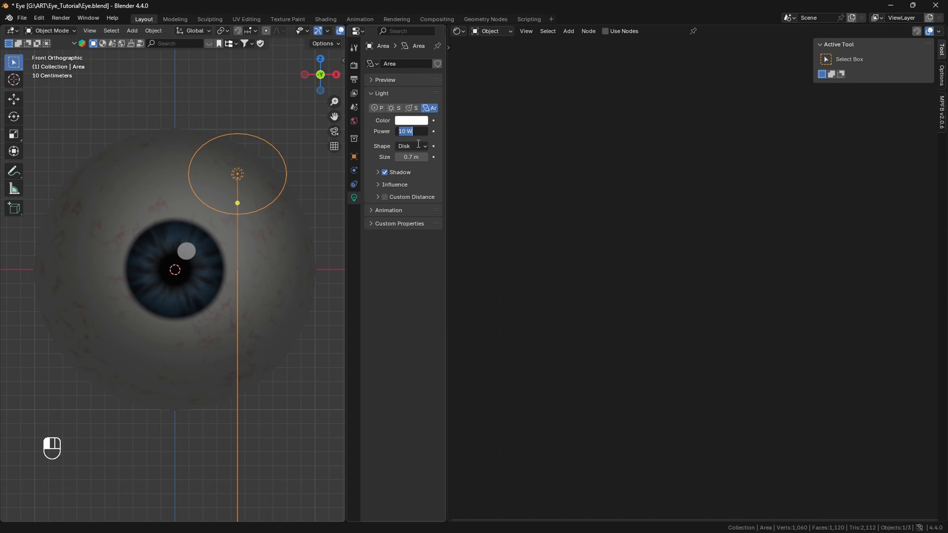
type("30")
key("Return")
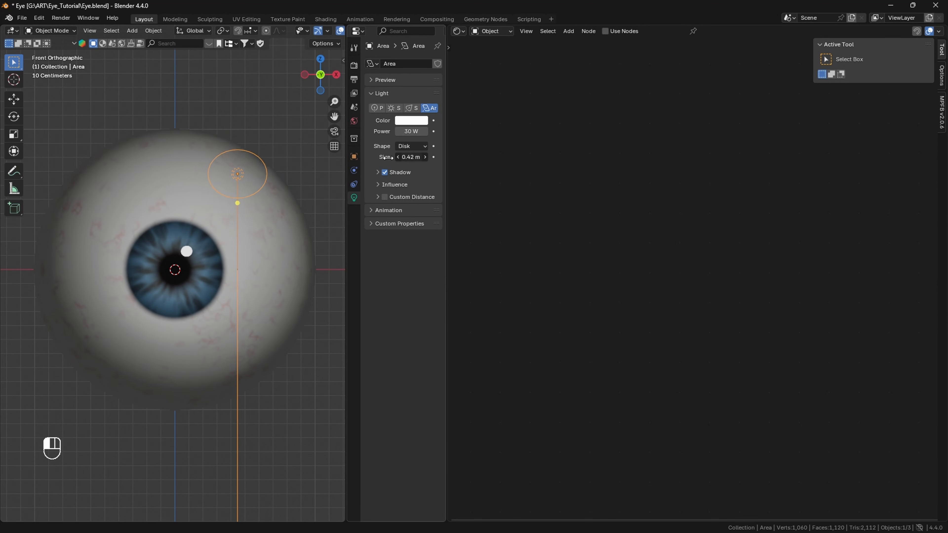
mouse_move(386, 157)
left_mouse_down()
mouse_move(414, 156)
mouse_move(397, 156)
left_mouse_up()
left_click(379, 173)
left_click(379, 174)
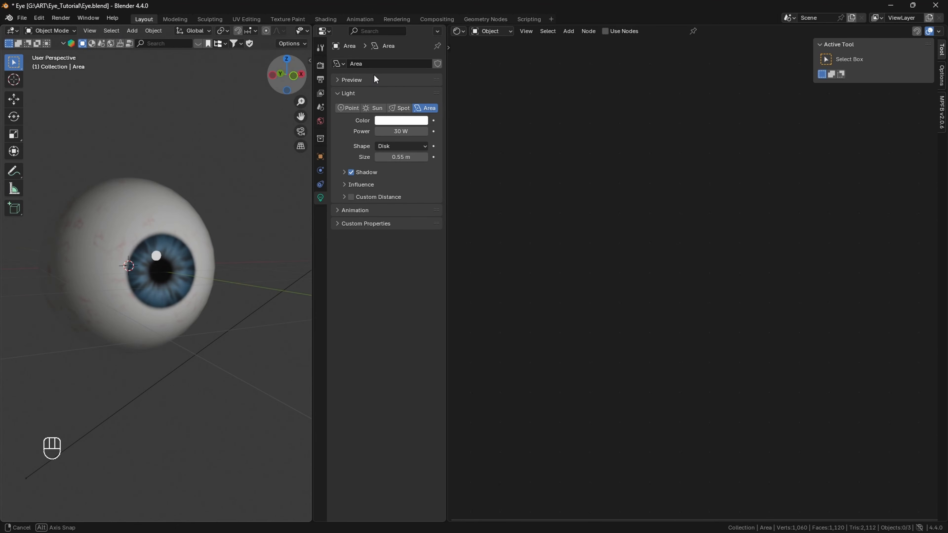
Step: Select the outer sphere and set its Principled BSDF roughness to 0 and transmission weight to 1
left_click_drag(293, 76, 299, 87)
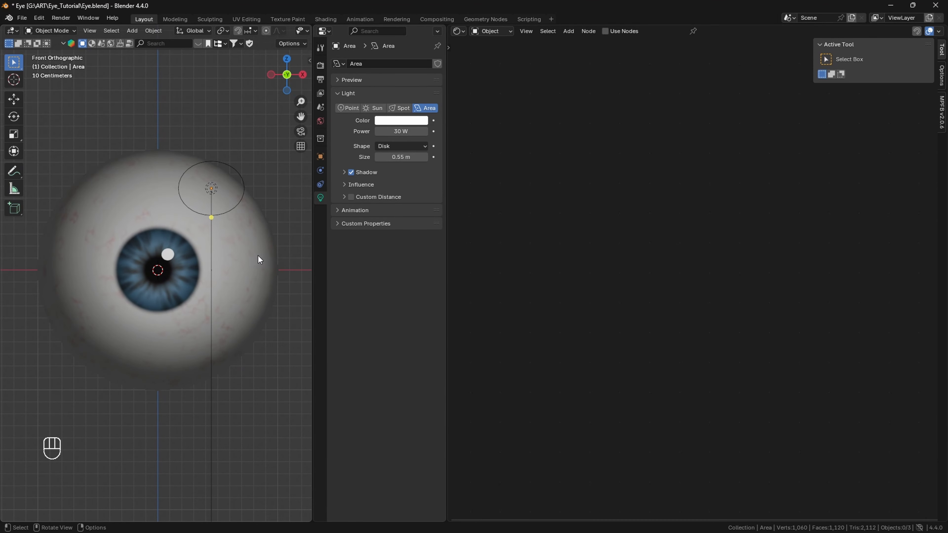
left_click(185, 278)
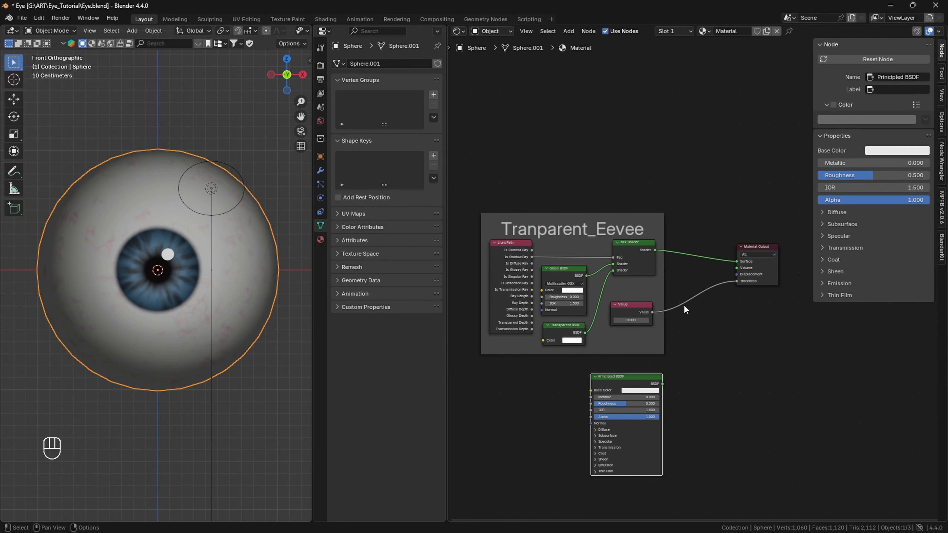
scroll(809, 249, "up", 3)
left_click_drag(615, 430, 744, 347)
key("BackSpace")
key("BackSpace")
key("BackSpace")
type("0")
key("Return")
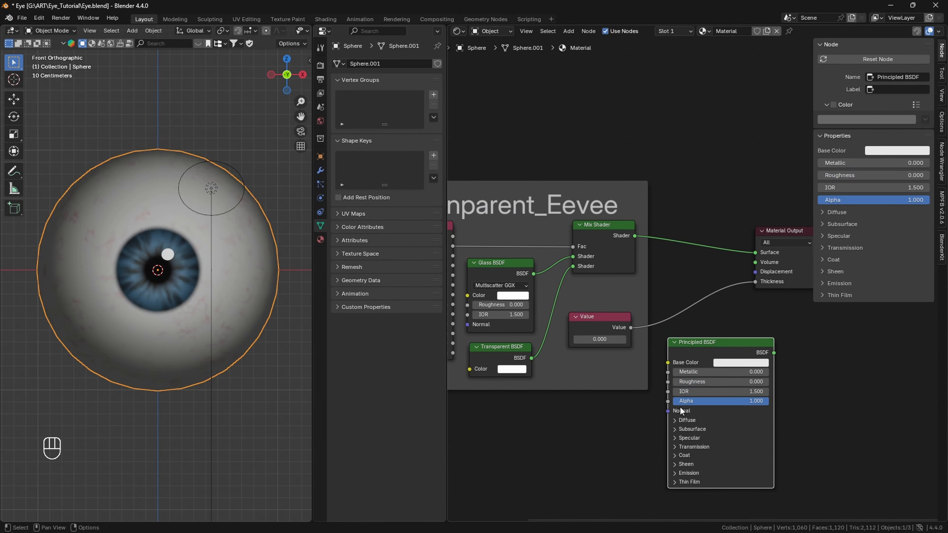
left_click(688, 447)
Step: Place the Principled BSDF below the frame, and connect it to the Material Output's Surface after unlinking Surface and Thickness
left_click_drag(718, 354, 623, 426)
left_click_drag(754, 283, 713, 295)
left_click_drag(754, 252, 724, 278)
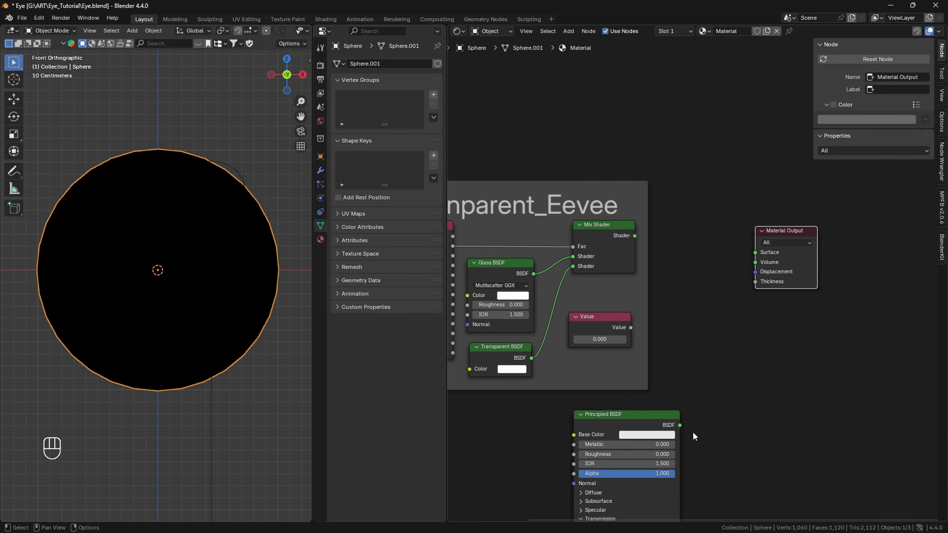
left_click_drag(680, 426, 754, 253)
mouse_move(647, 420)
left_mouse_down()
mouse_move(709, 378)
mouse_move(646, 425)
left_mouse_up()
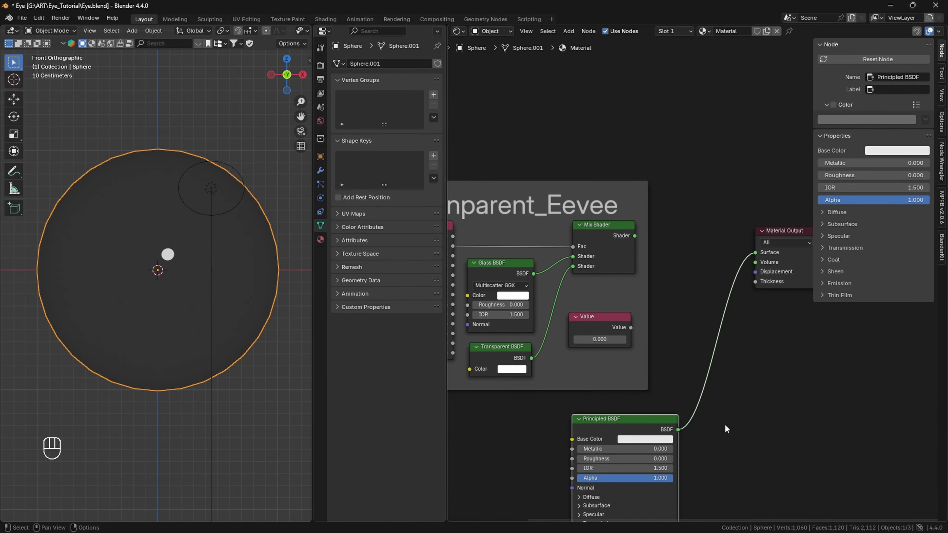
middle_click_drag(727, 429, 714, 299)
Step: Switch the render engine to Cycles and deselect the sphere to inspect the rendered lens
left_click(320, 64)
left_click(409, 63)
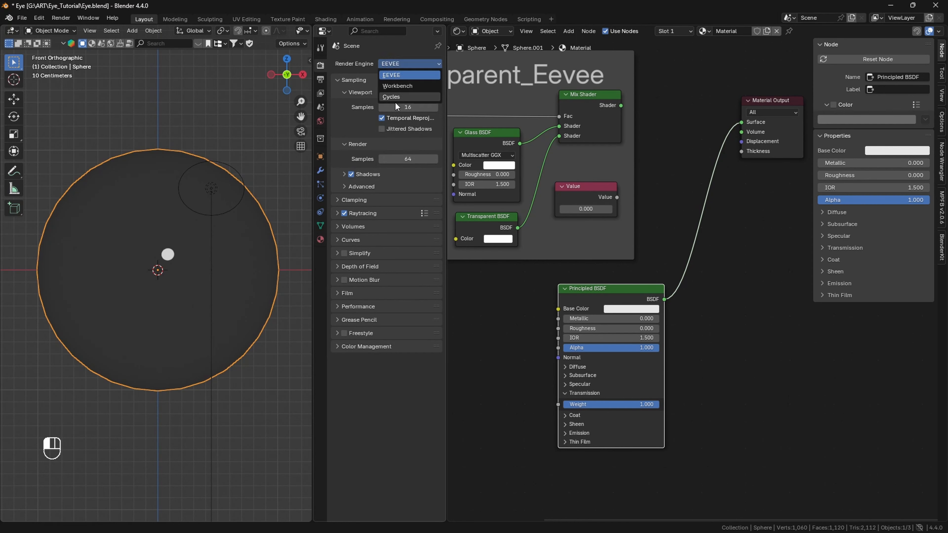
left_click(395, 101)
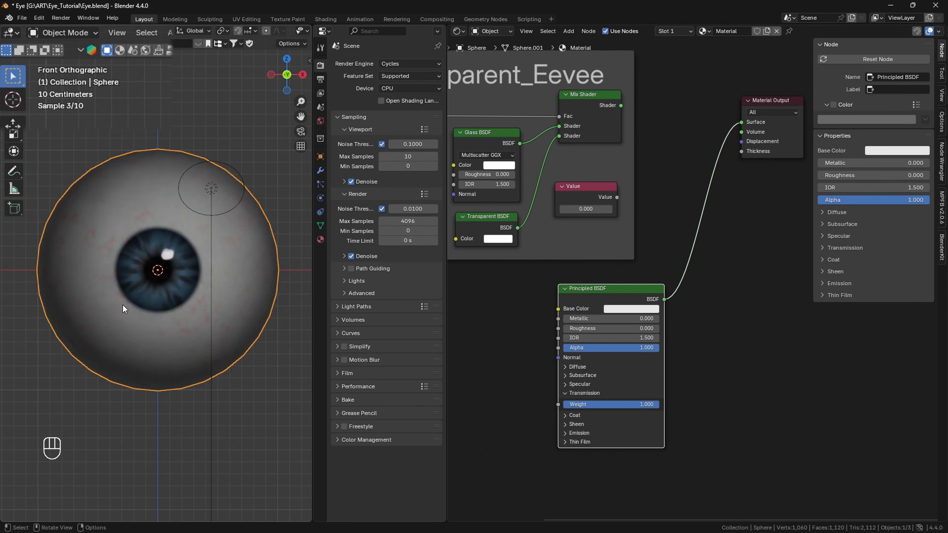
left_click(278, 277)
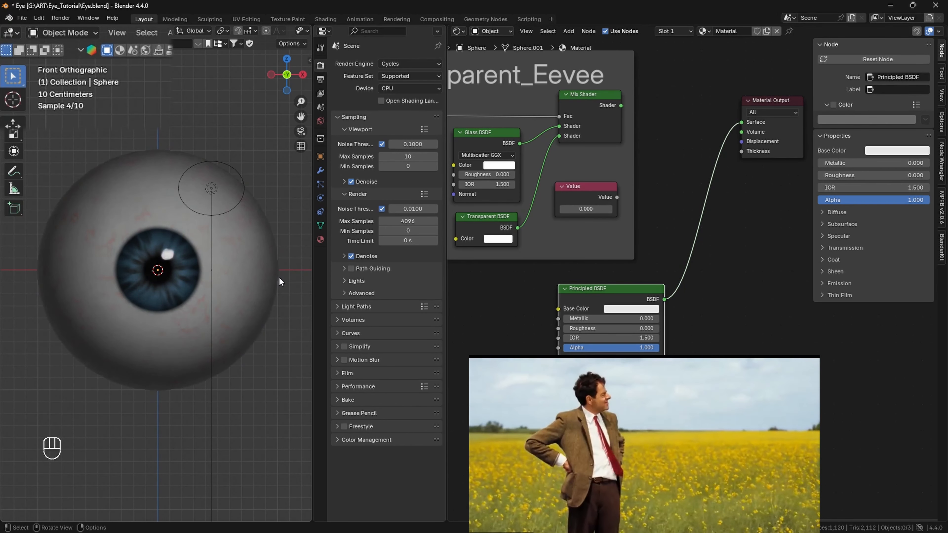
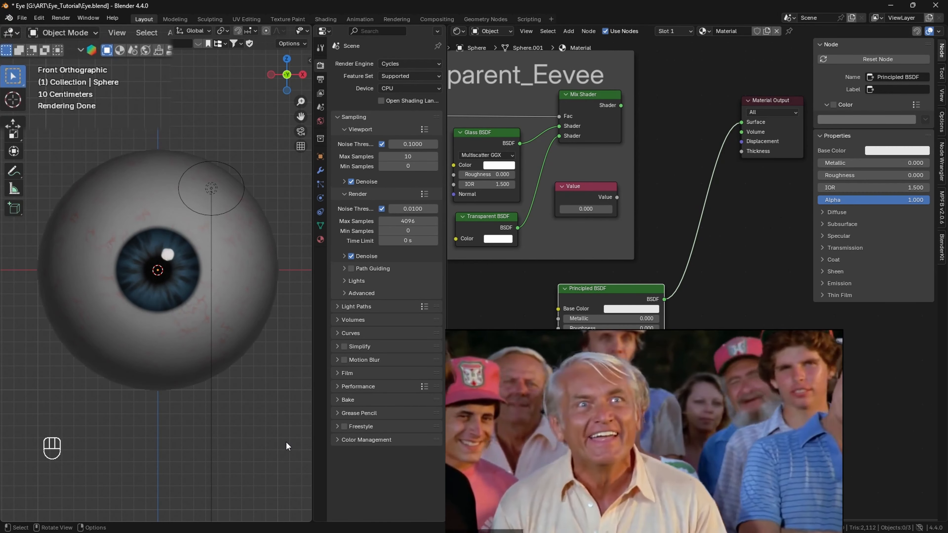
Step: Hide the viewport overlays and switch the viewport to Solid shading
scroll(250, 32, "down", 5)
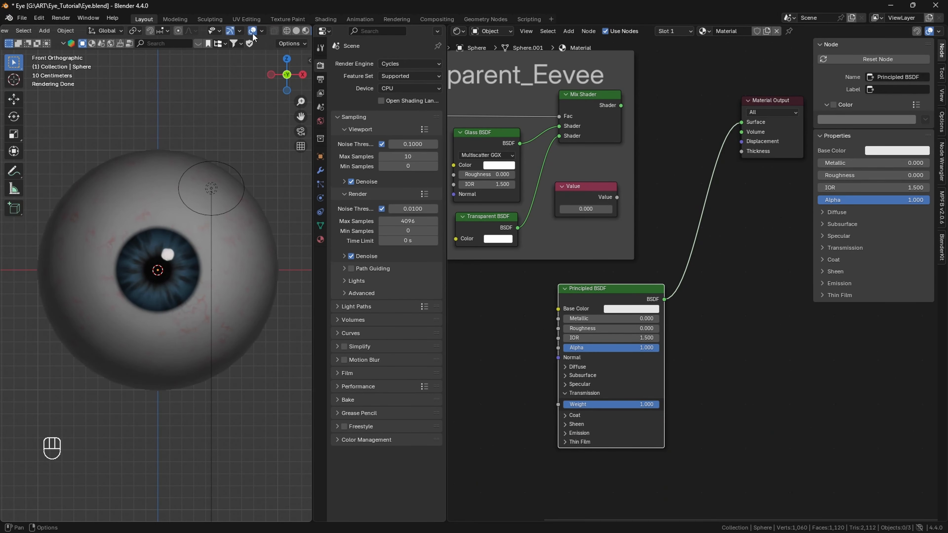
left_click(252, 31)
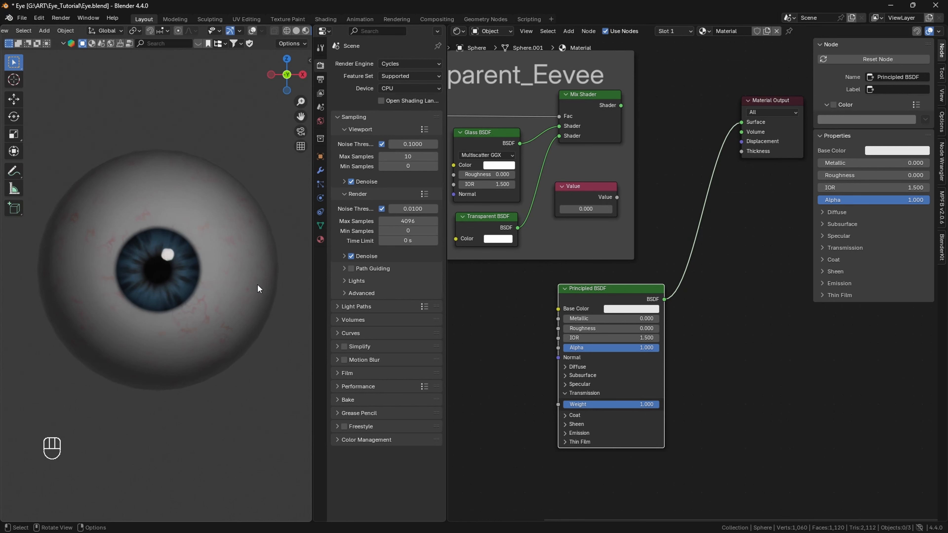
left_click(296, 30)
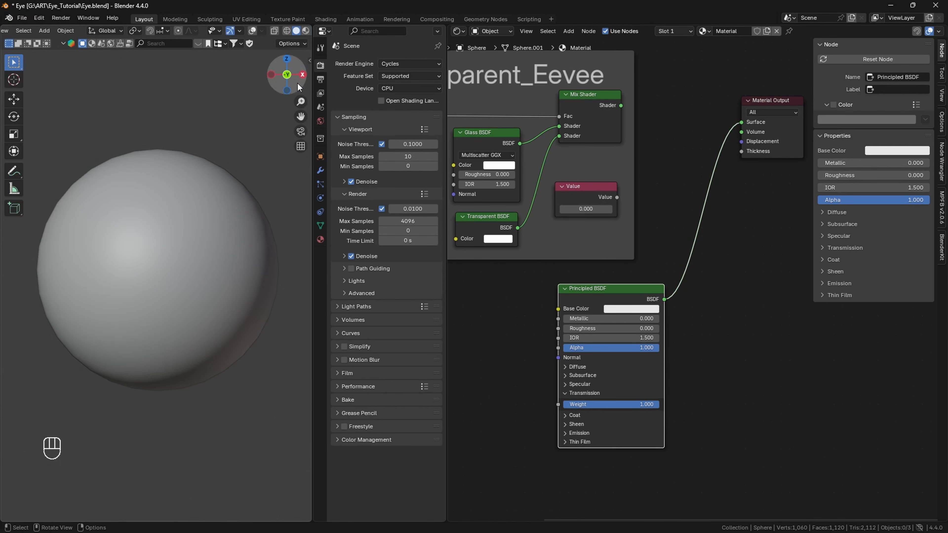
Step: Reconnect the Mix Shader to Surface and the Value node to Thickness, and move the Principled BSDF clear of them
left_click_drag(617, 197, 741, 151)
left_click_drag(597, 295, 550, 373)
Step: Add a Frame, put the Principled BSDF node inside it, and label the node Cycle
key("shift+a")
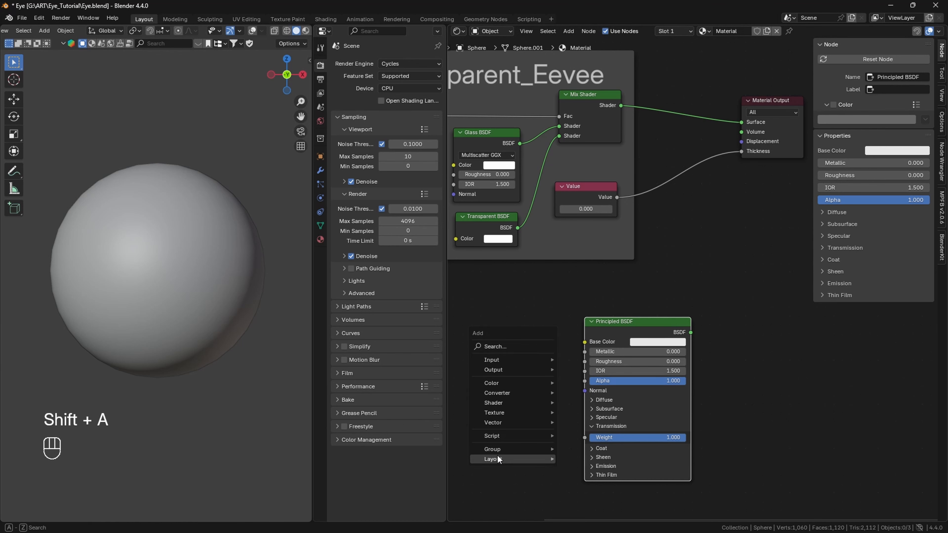
left_click(497, 455)
left_click(548, 322)
mouse_move(557, 318)
left_mouse_down()
mouse_move(530, 314)
mouse_move(559, 335)
mouse_move(672, 342)
mouse_move(653, 343)
mouse_move(699, 322)
mouse_move(561, 321)
left_mouse_up()
mouse_move(638, 315)
left_mouse_down()
mouse_move(639, 510)
mouse_move(643, 322)
left_mouse_up()
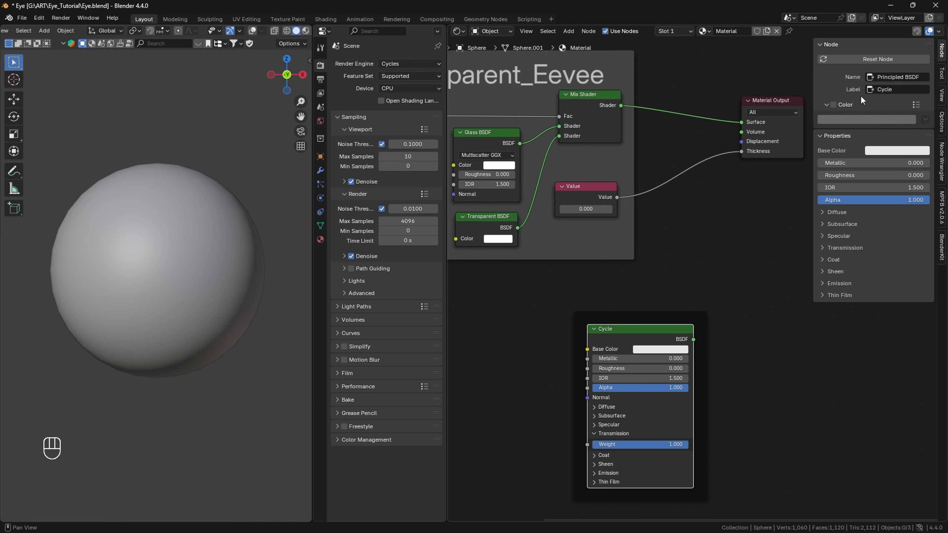
Step: Undo the custom colour and the Cycle label on the Principled BSDF node
left_click(834, 105)
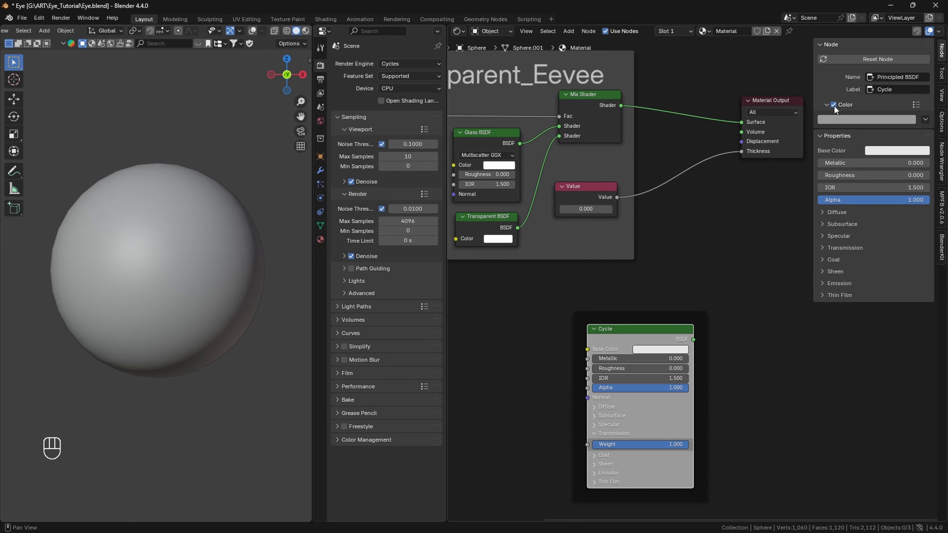
key("ctrl+z")
key("ctrl+z")
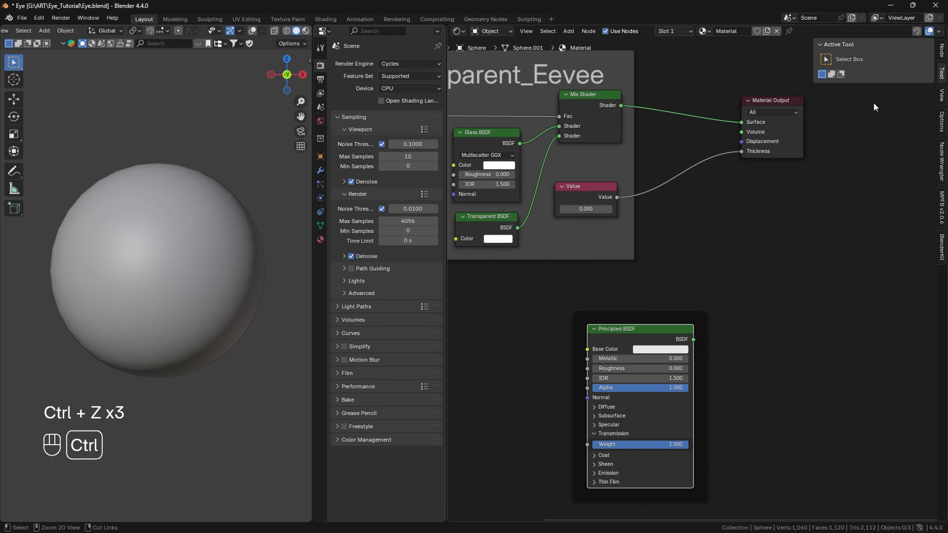
Step: Label the frame around the Principled BSDF node Cycle and set its label size to 60
scroll(698, 278, "down", 1)
left_click(637, 314)
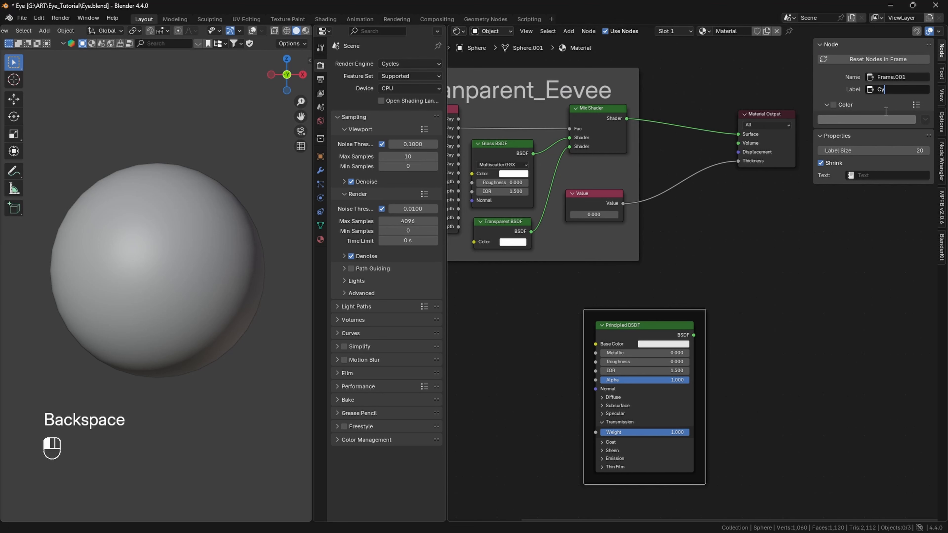
key("Return")
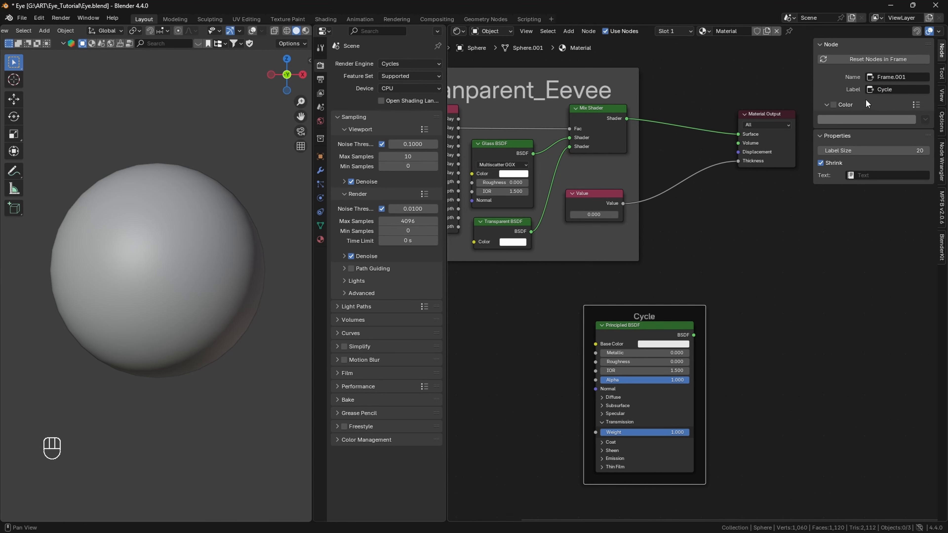
left_click(854, 153)
type("60")
key("Return")
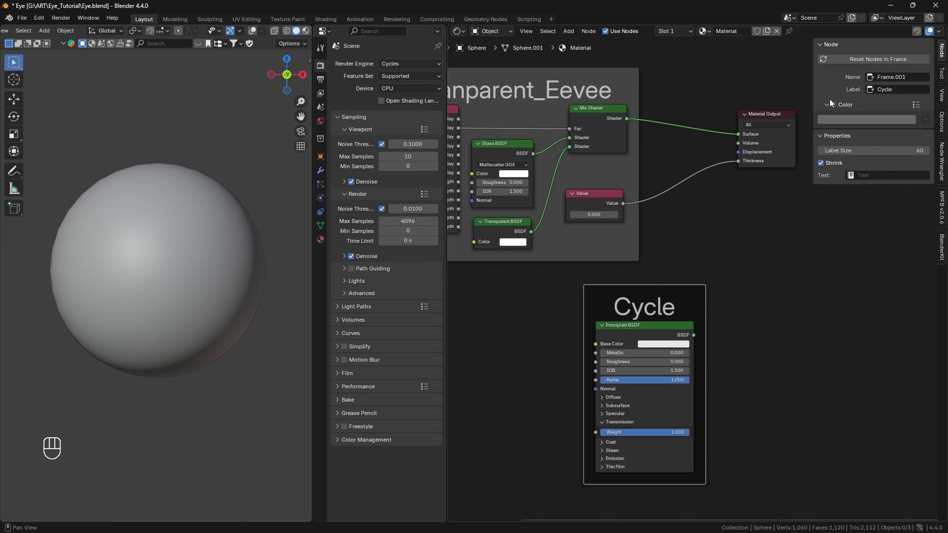
Step: Give the Cycle frame a custom black colour and move it below the Material Output node
left_click(833, 105)
left_click(873, 119)
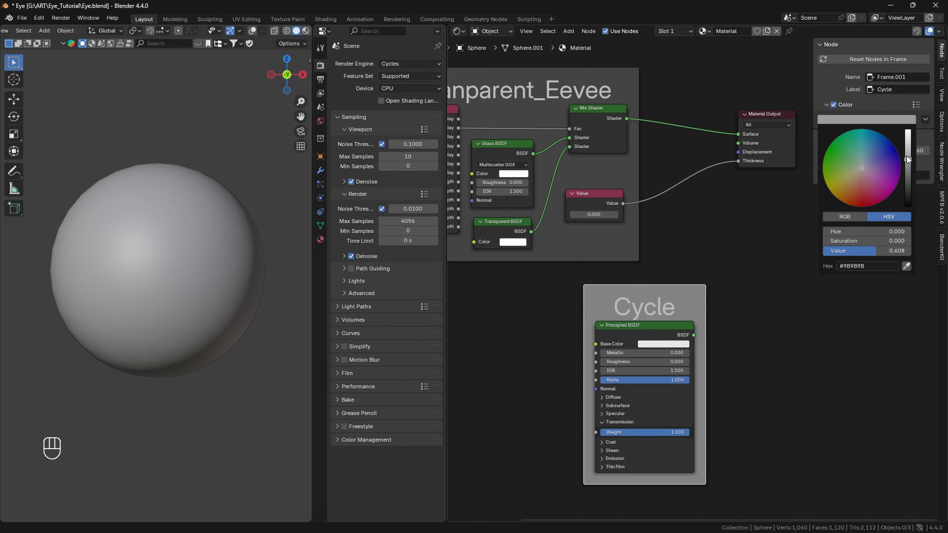
left_click_drag(907, 160, 909, 206)
left_click_drag(643, 289, 705, 289)
left_click_drag(659, 292, 805, 229)
left_click(710, 282)
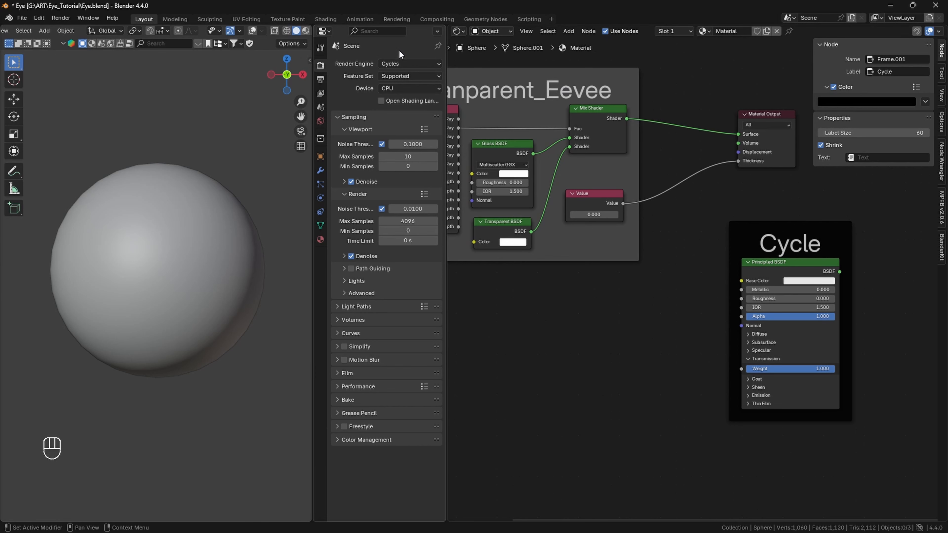
Step: Switch the render engine to EEVEE and the viewport to Material Preview shading
left_click(410, 64)
left_click(392, 73)
left_click_drag(301, 102, 300, 124)
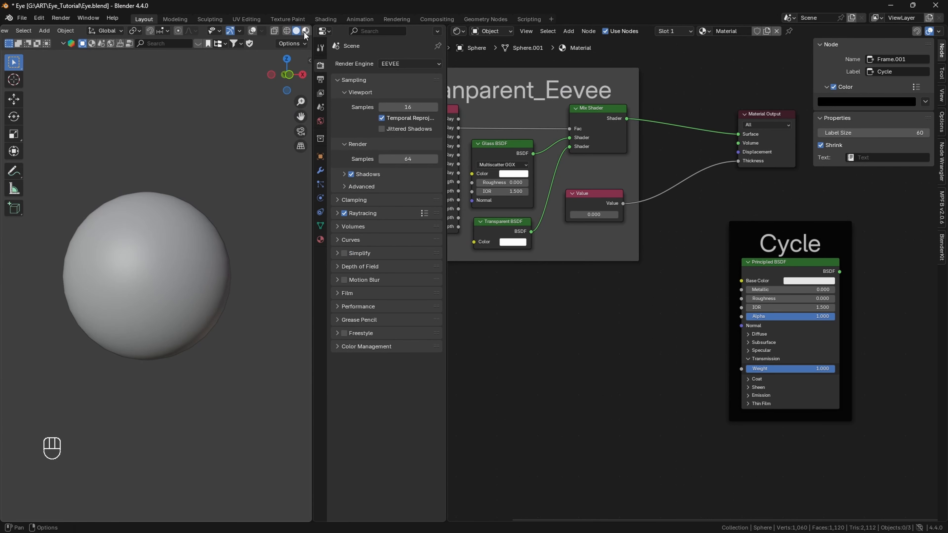
left_click(306, 31)
left_click_drag(293, 69, 304, 72)
left_click_drag(301, 117, 303, 110)
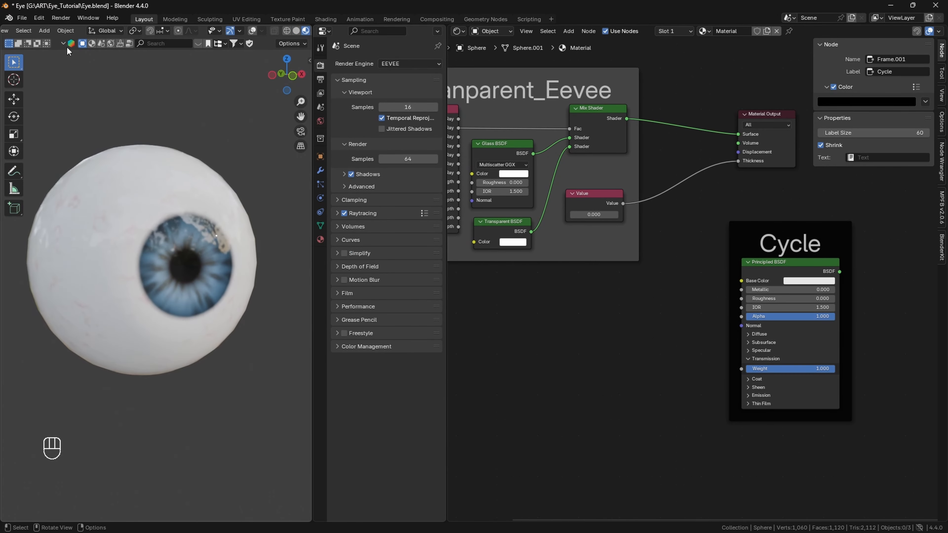
Step: Save the file and rename the Sphere object Lens
left_click(22, 17)
left_click(36, 81)
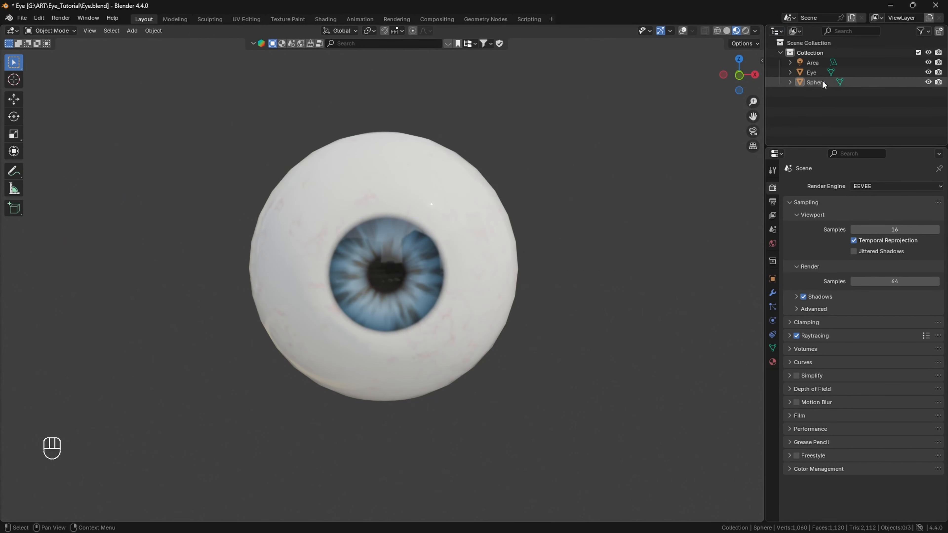
left_click(822, 81)
double_click(822, 81)
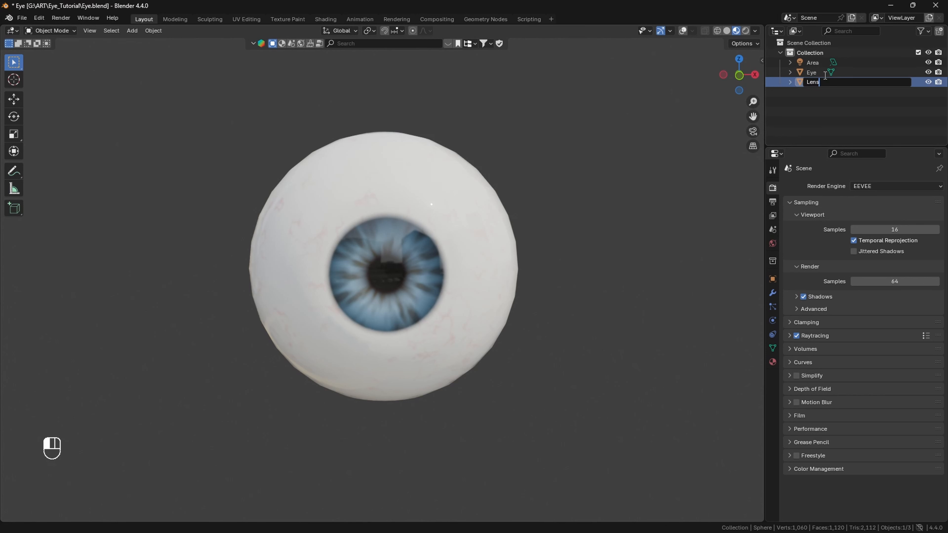
key("Return")
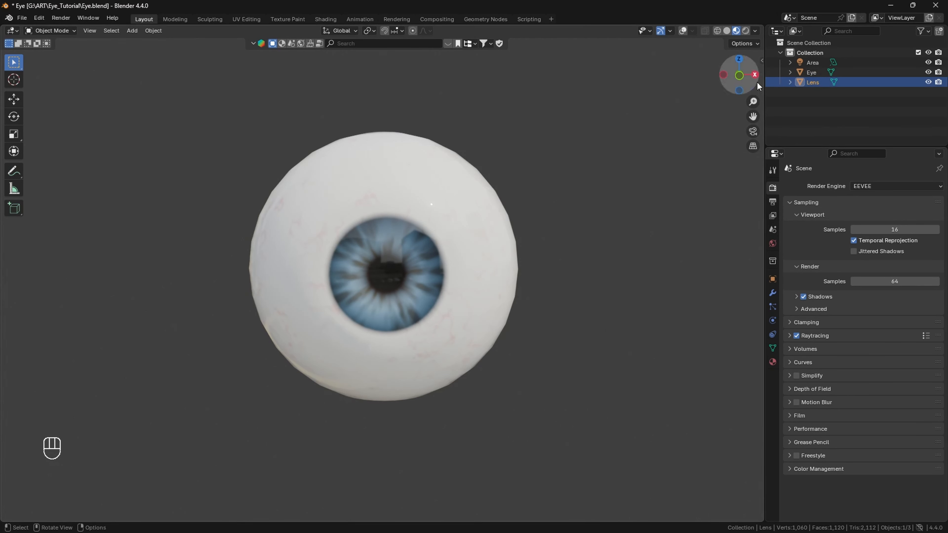
Step: Add a Subdivision Surface modifier to the Lens object and set its viewport level to 2
left_click_drag(757, 81, 703, 77)
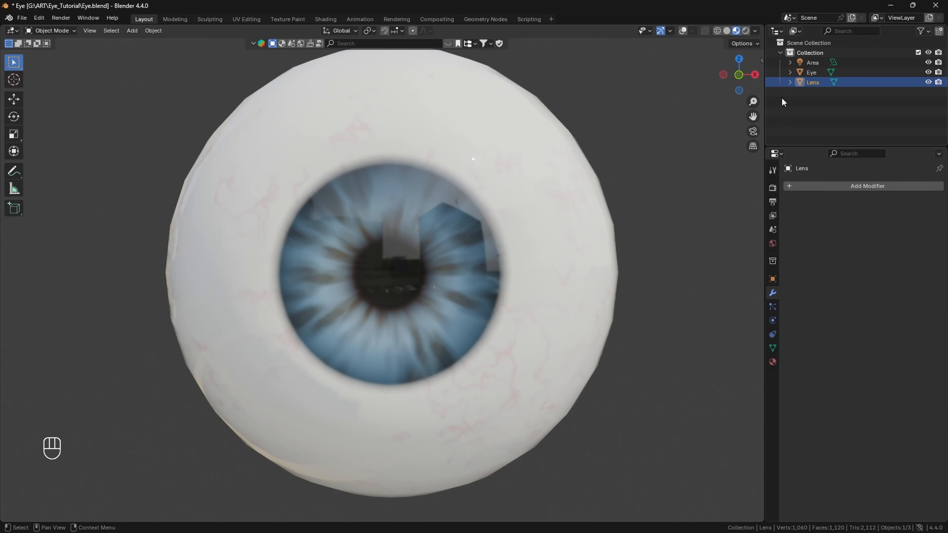
left_click(831, 185)
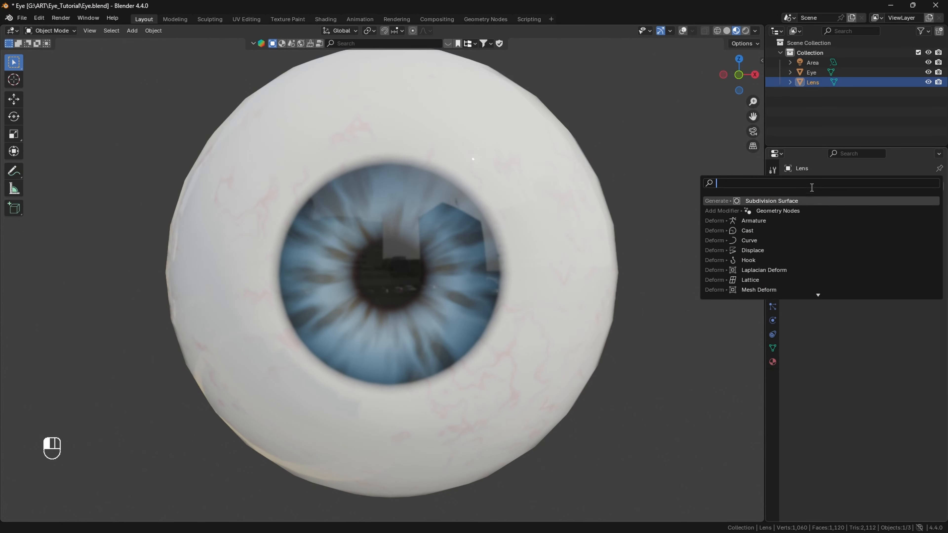
left_click(802, 202)
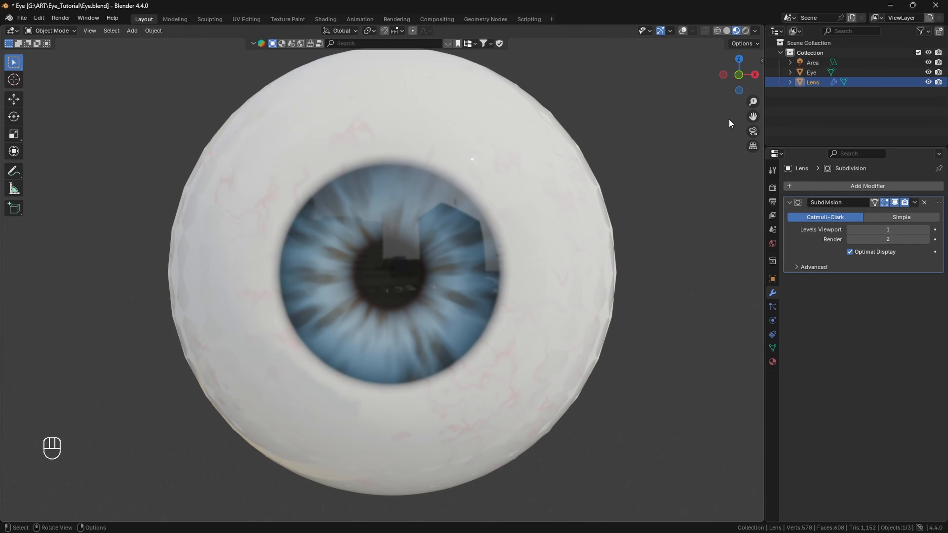
left_click_drag(739, 75, 709, 94)
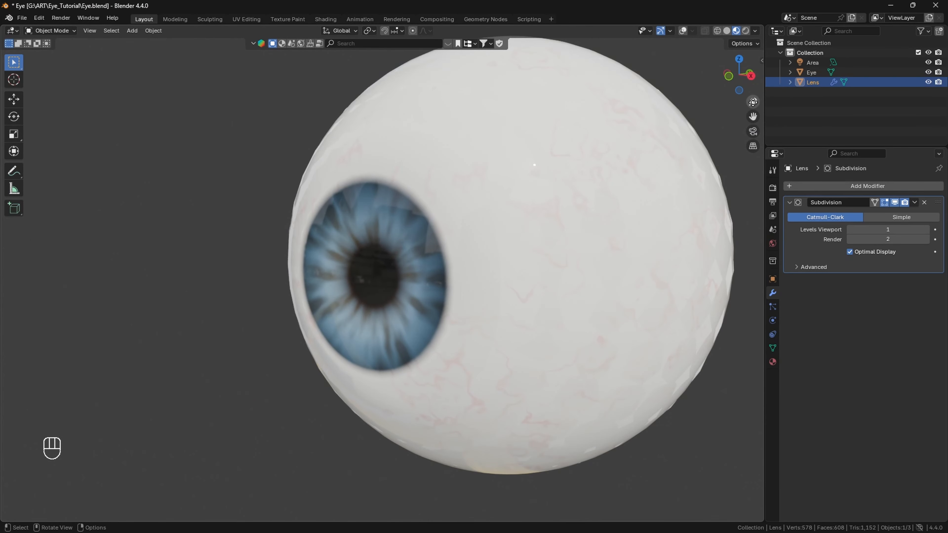
left_click(926, 229)
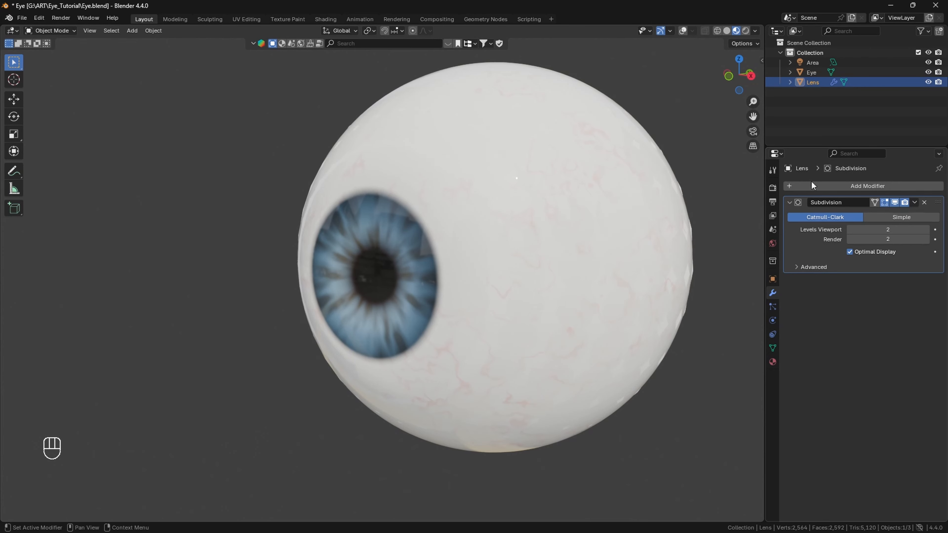
Step: Show the viewport overlays and switch the viewport to Solid shading
mouse_move(739, 88)
left_mouse_down()
mouse_move(820, 75)
mouse_move(730, 72)
left_mouse_up()
left_click(686, 33)
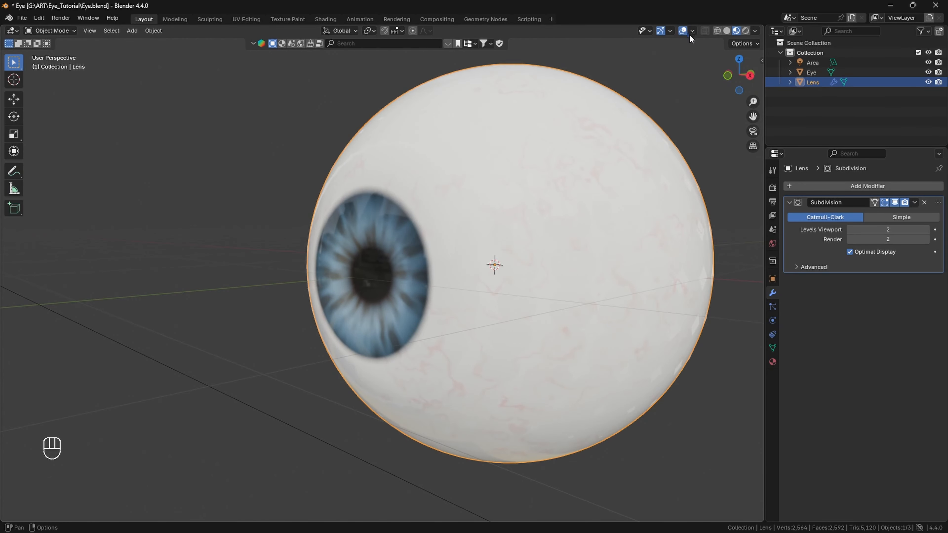
left_click_drag(751, 109, 723, 27)
left_click(723, 29)
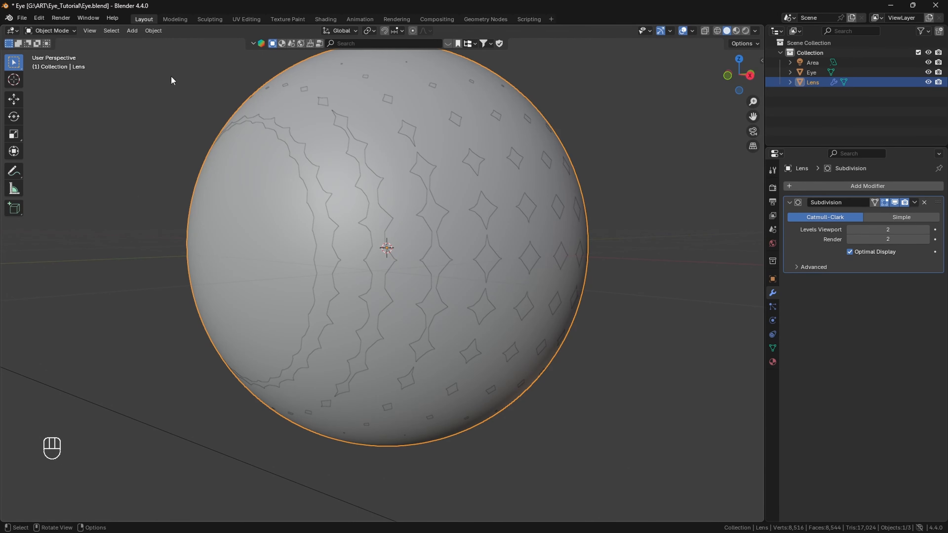
Step: In Edit Mode, fatten the whole Lens mesh slightly so it clears the inner eye, and return to Object Mode
left_click(68, 31)
left_click(68, 43)
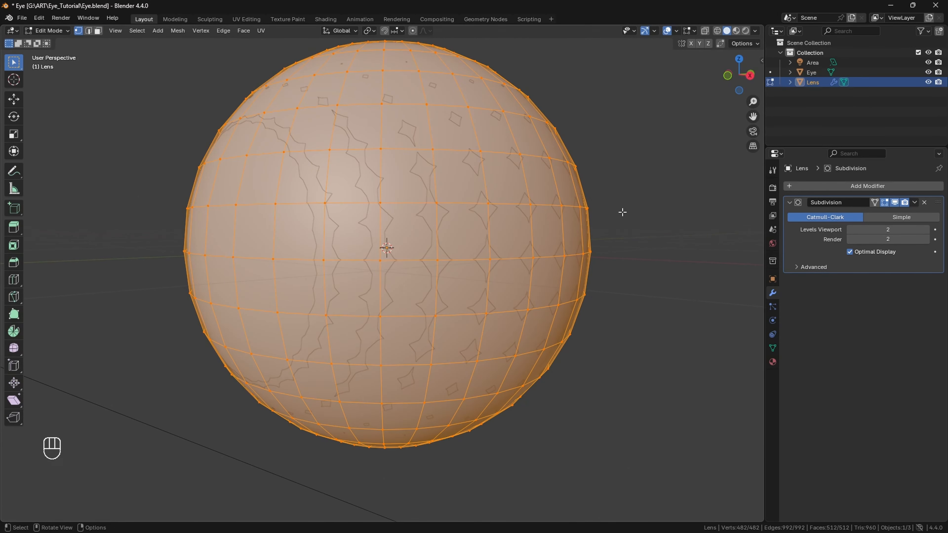
key("alt+s")
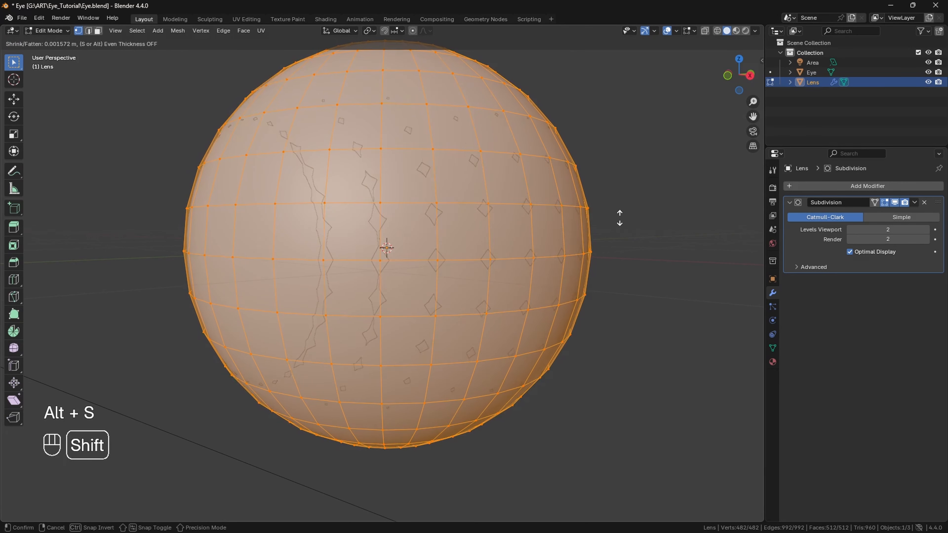
left_click(623, 215)
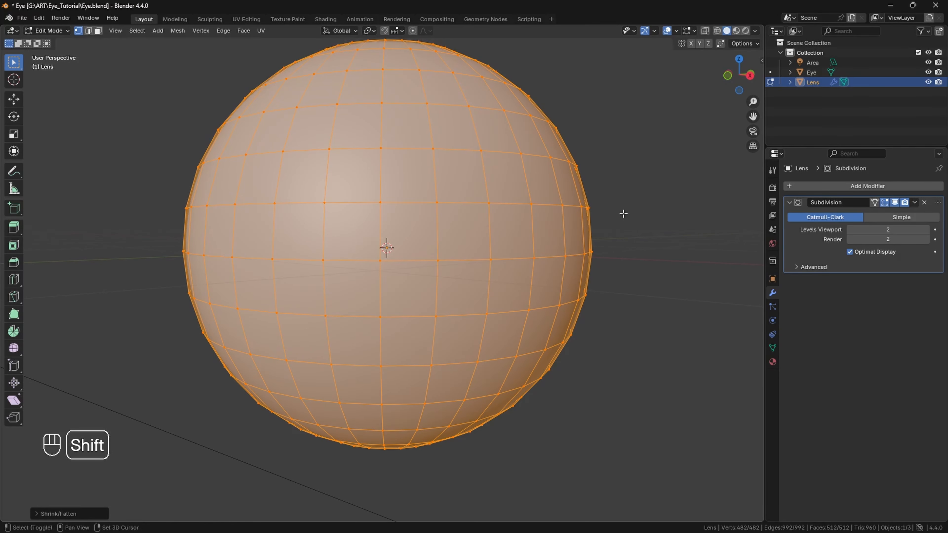
left_click(59, 31)
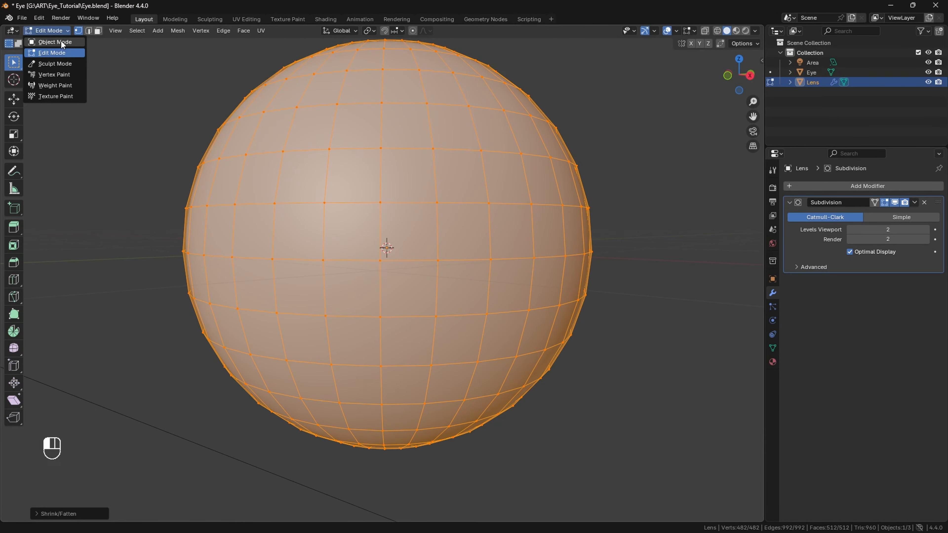
left_click(61, 41)
Step: Switch the viewport to Material Preview shading and maximize it to inspect the eye
scroll(745, 115, "down", 1)
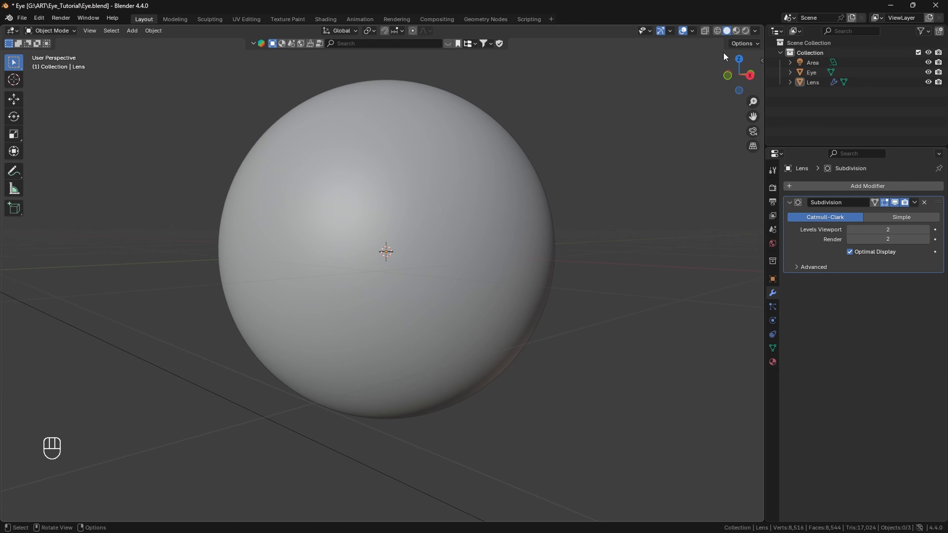
key("z")
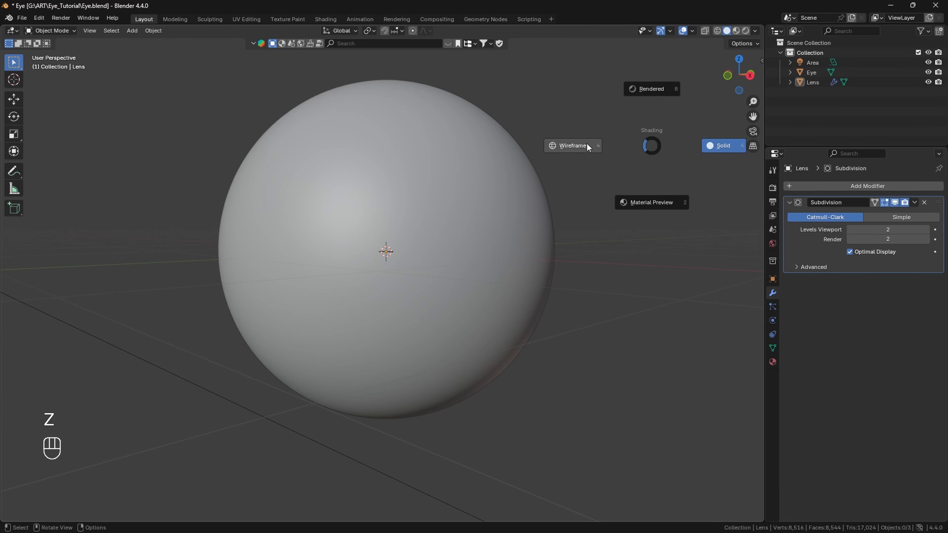
left_click(645, 197)
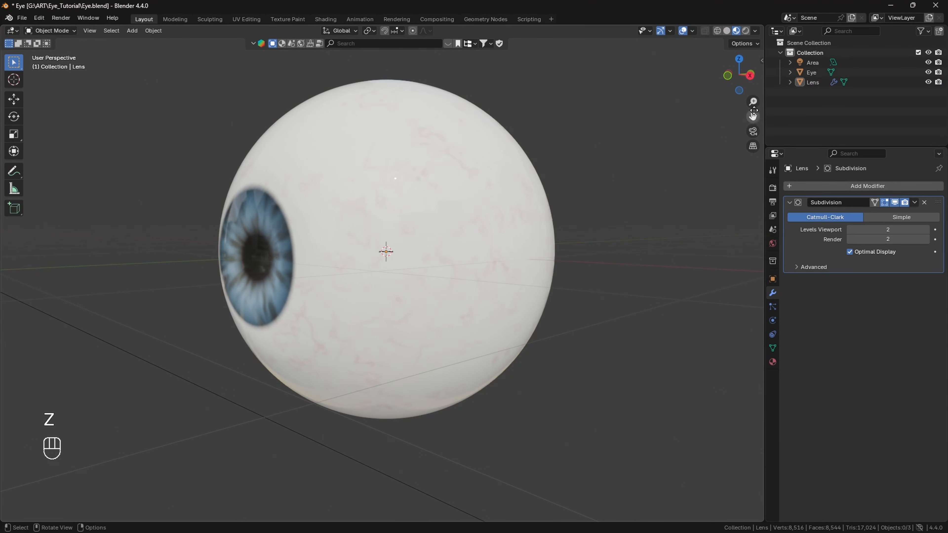
mouse_move(743, 85)
left_mouse_down()
mouse_move(794, 67)
mouse_move(859, 69)
mouse_move(786, 69)
mouse_move(755, 109)
mouse_move(768, 106)
mouse_move(728, 80)
mouse_move(746, 87)
mouse_move(715, 84)
mouse_move(726, 84)
left_mouse_up()
key("ctrl+space")
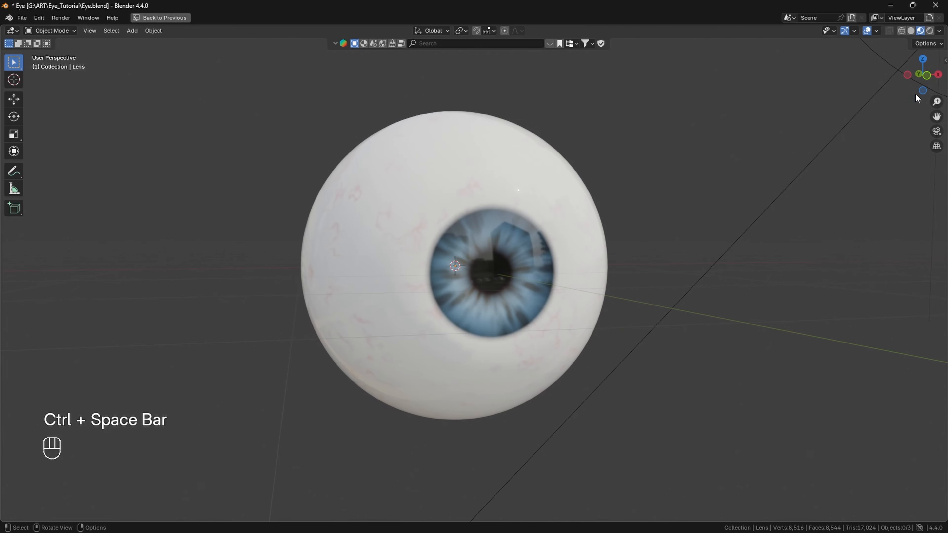
Step: Try several Material Preview HDRI environments, keep the warm one with window reflections, and hide the overlays
left_click(940, 32)
left_click(870, 116)
left_click(727, 149)
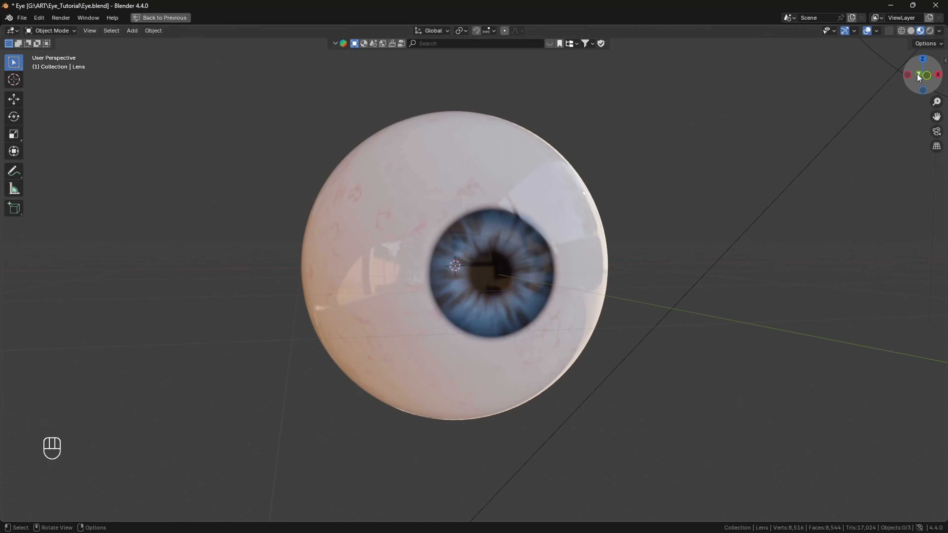
mouse_move(917, 74)
left_mouse_down()
mouse_move(838, 68)
mouse_move(936, 85)
left_mouse_up()
left_click(939, 32)
left_click(870, 116)
left_click(758, 149)
left_click(939, 31)
left_click(870, 116)
left_click(786, 148)
left_click(939, 31)
left_click(869, 116)
left_click(761, 148)
left_click(939, 31)
left_click(869, 116)
left_click(877, 142)
left_click(939, 31)
left_click(870, 115)
left_click(907, 144)
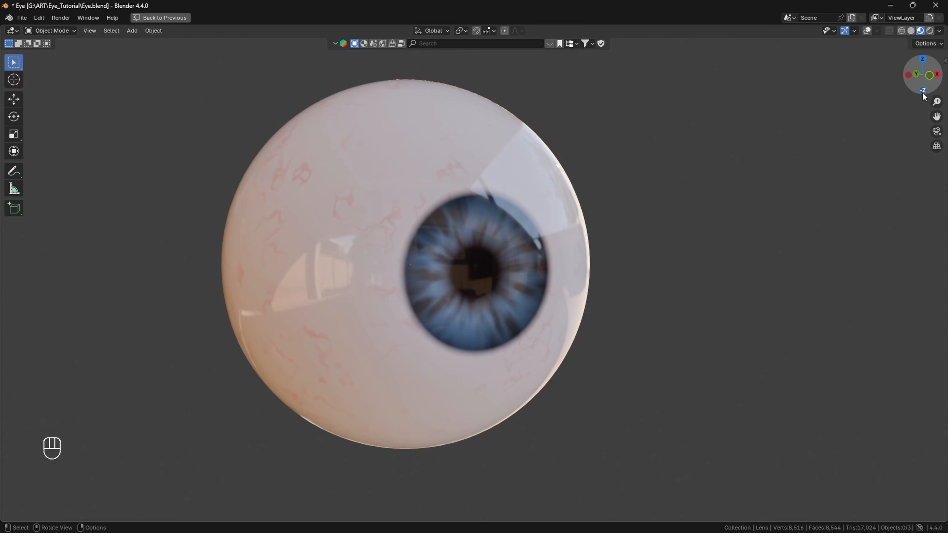
Step: Save the file and restore the maximized viewport to the normal layout
left_click(22, 18)
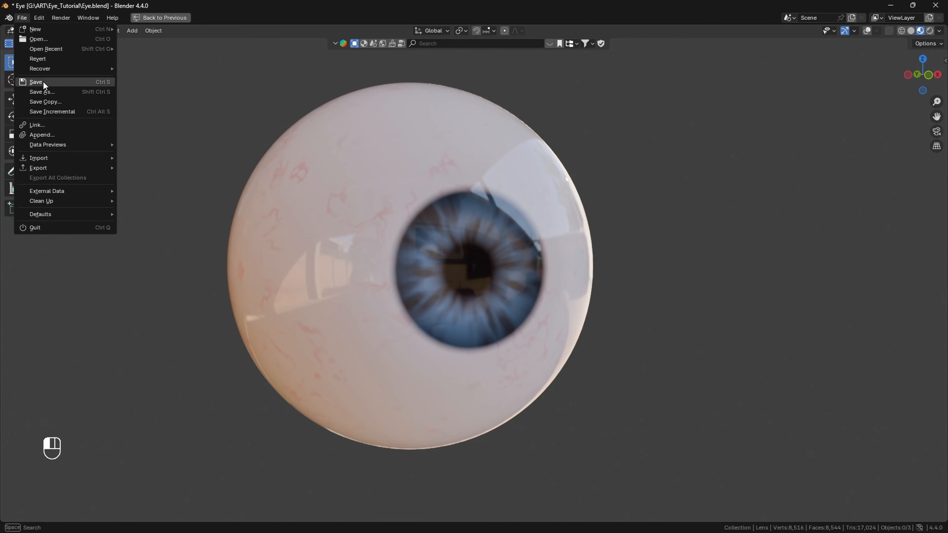
left_click(36, 83)
key("ctrl+space")
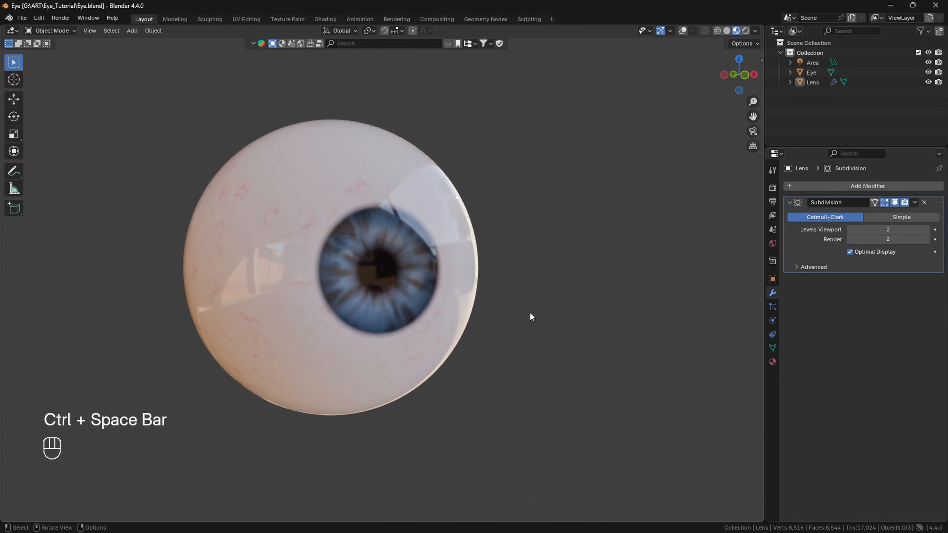
Step: Split the 3D viewport vertically and make the new area a Shader Editor
left_click_drag(758, 518, 420, 517)
left_click(433, 30)
left_click(746, 112)
left_click(433, 31)
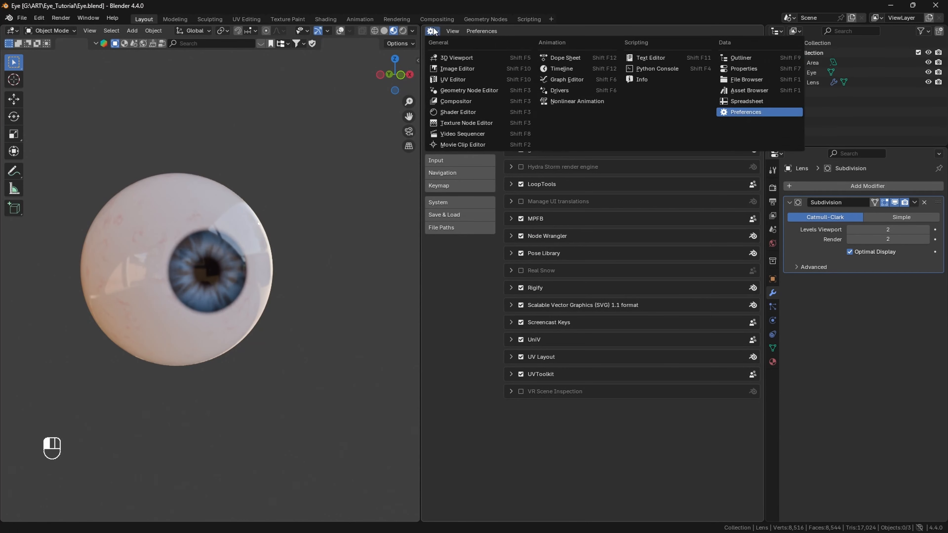
left_click(462, 112)
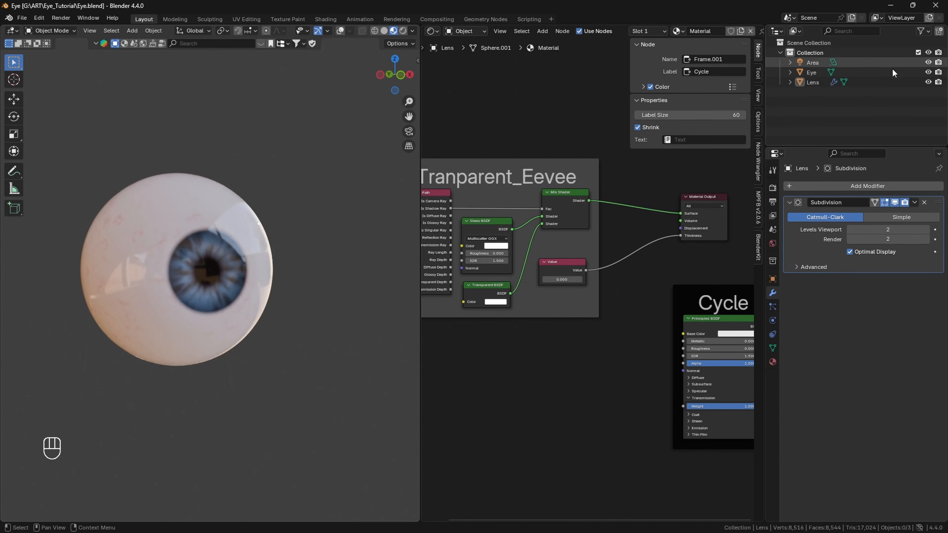
Step: Hide the Lens object, select the Eye object, and hide the Shader Editor's sidebar to clear the view of its nodes
left_click(929, 82)
left_click_drag(410, 102, 396, 31)
left_click(811, 72)
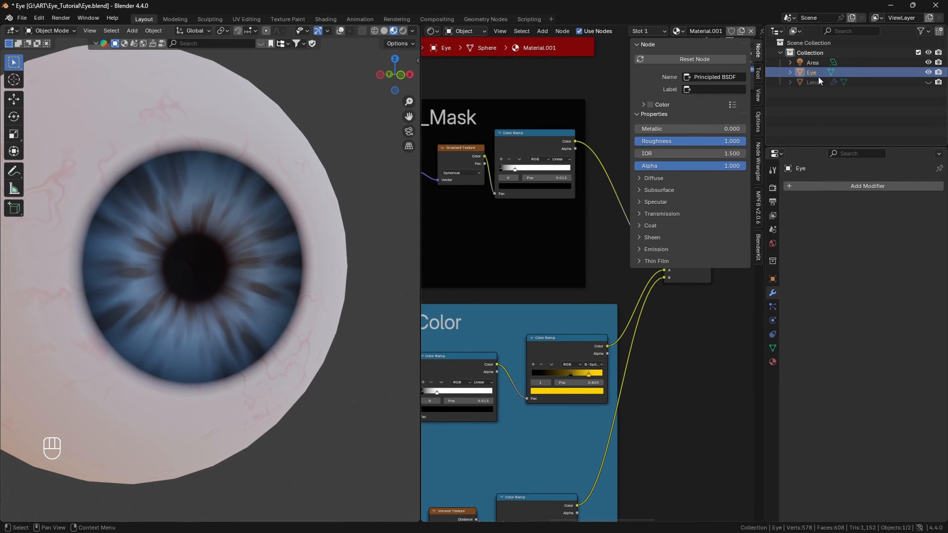
key("n")
scroll(635, 209, "down", 5)
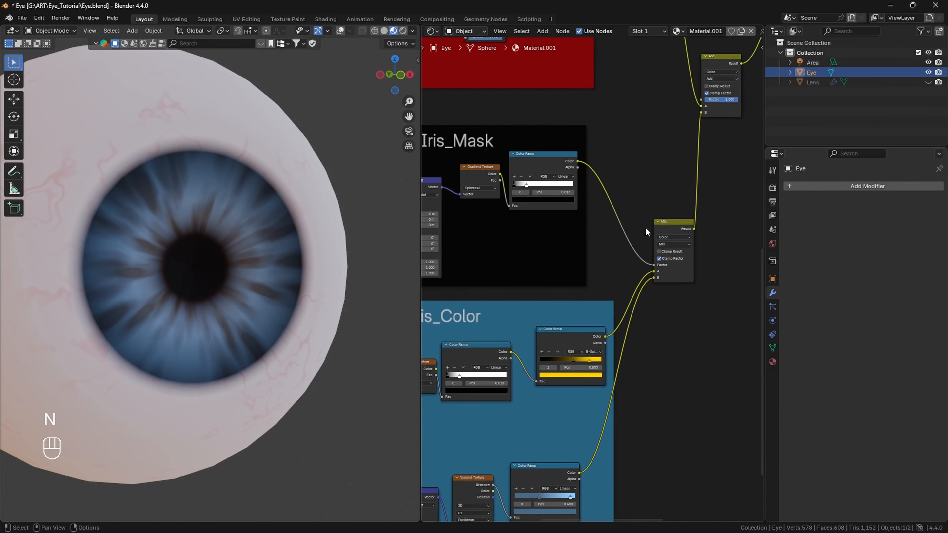
Step: Add a Bump node below the final Multiply node and connect its Normal output to the Principled BSDF's Normal input
scroll(677, 238, "down", 1)
middle_click_drag(705, 250, 543, 359)
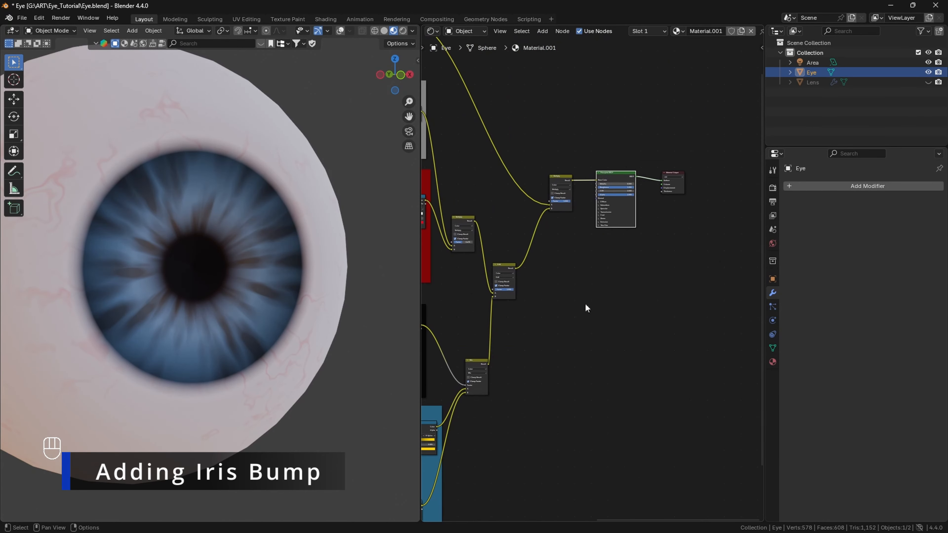
scroll(622, 251, "up", 12)
middle_click_drag(616, 243, 620, 386)
key("shift+a")
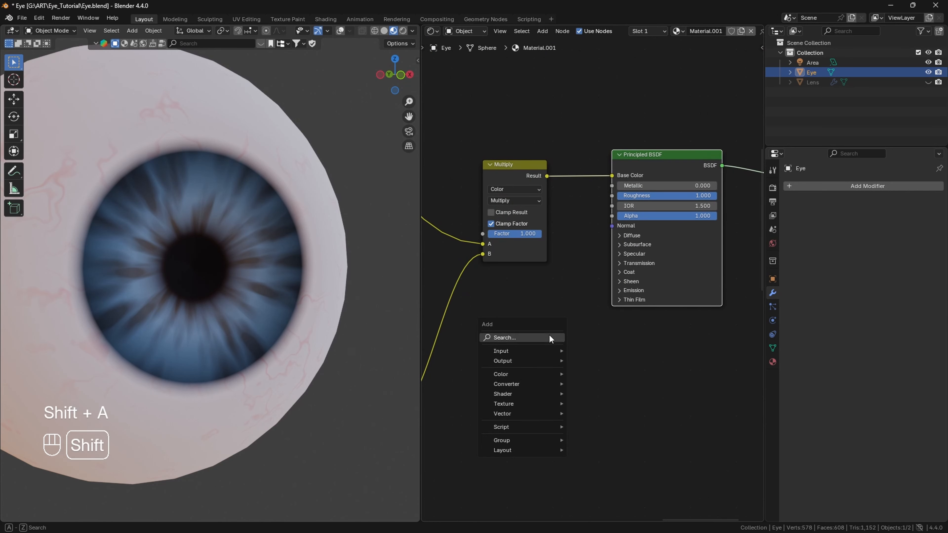
left_click(546, 339)
type("vum")
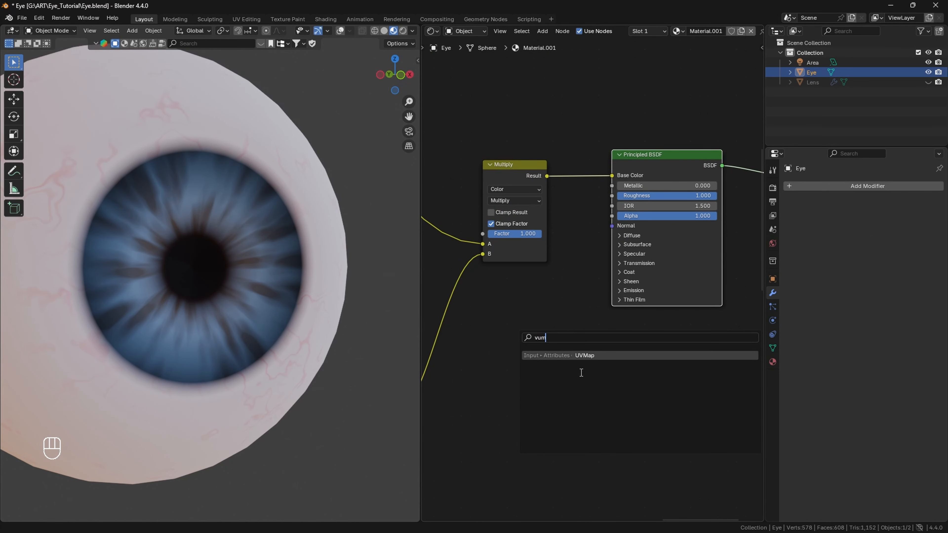
key("BackSpace")
key("BackSpace")
key("BackSpace")
type("bu")
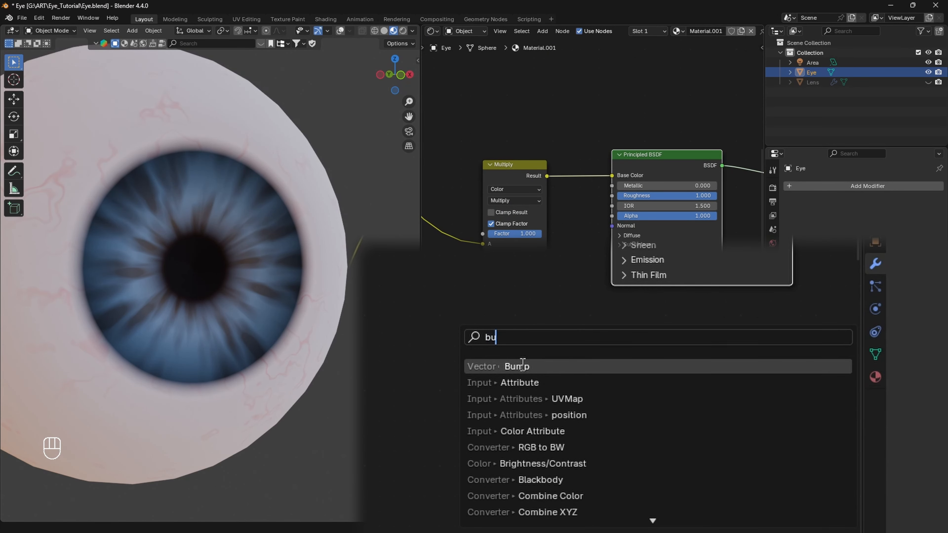
key("Return")
left_click(474, 309)
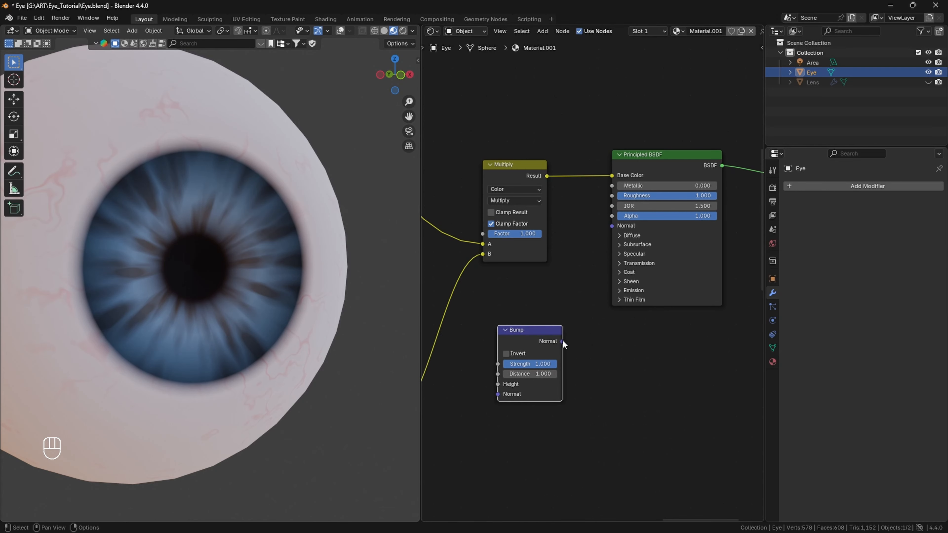
left_click_drag(522, 329, 533, 333)
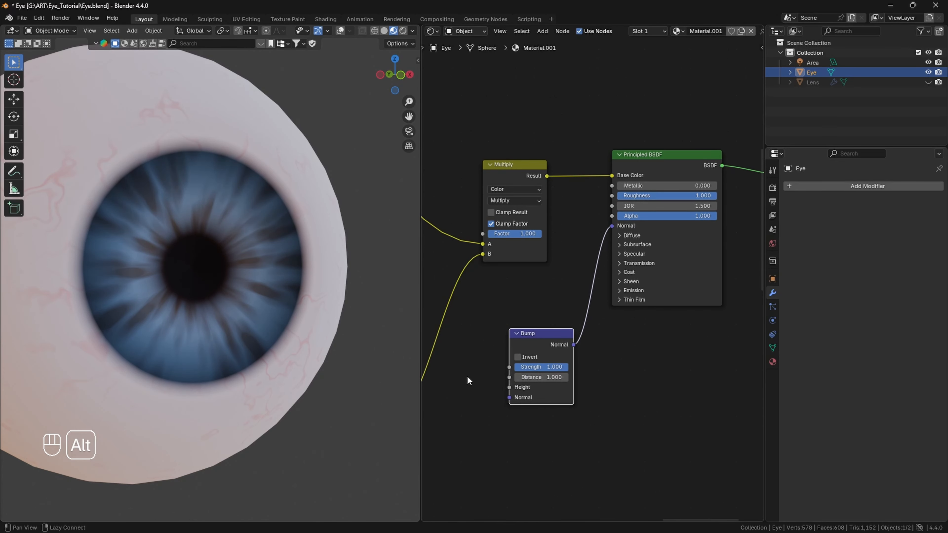
Step: Connect the Result of the Mix node that combines the iris mask and colors to the Bump node's Height
middle_click_drag(448, 414, 554, 307, "alt")
scroll(554, 314, "up", 4)
scroll(554, 314, "down", 6)
left_click_drag(551, 369, 652, 156, "alt")
scroll(607, 252, "down", 3)
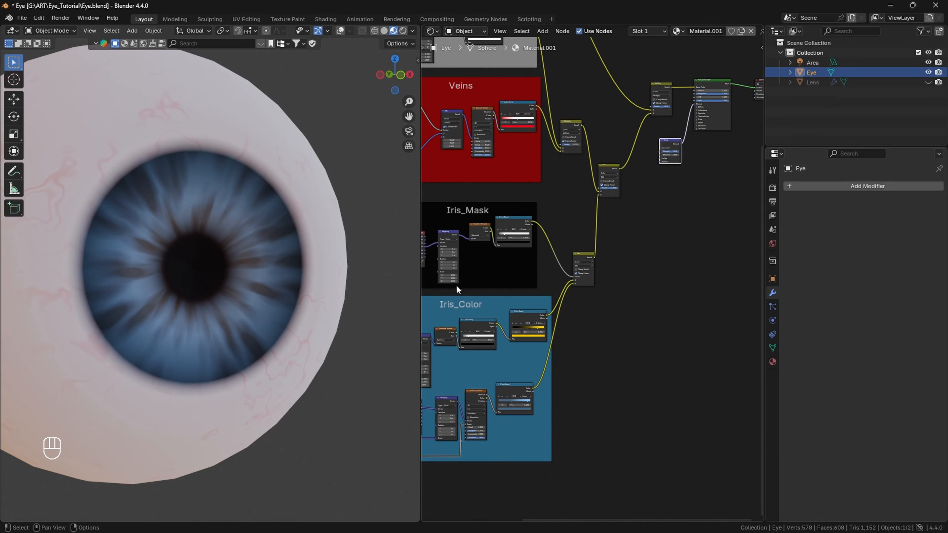
scroll(595, 272, "up", 5)
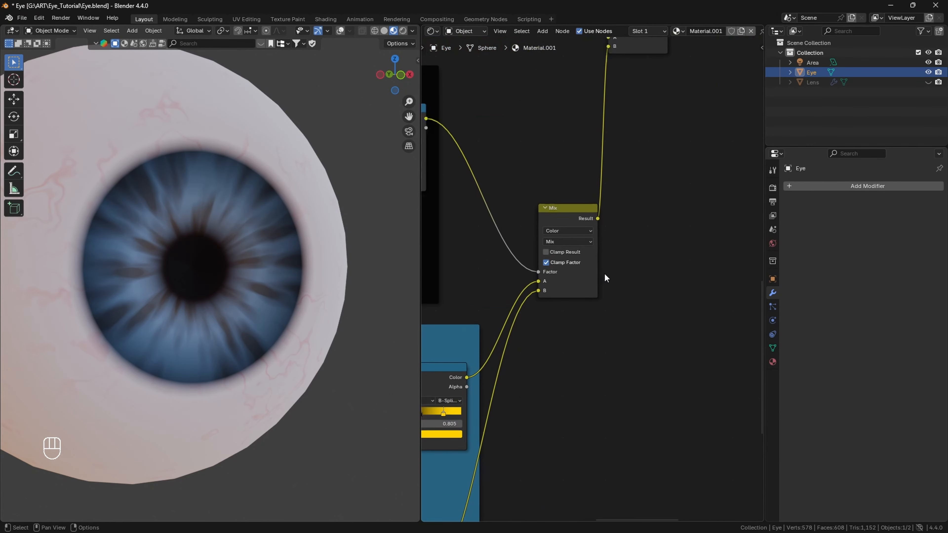
left_click_drag(604, 272, 510, 410, "alt")
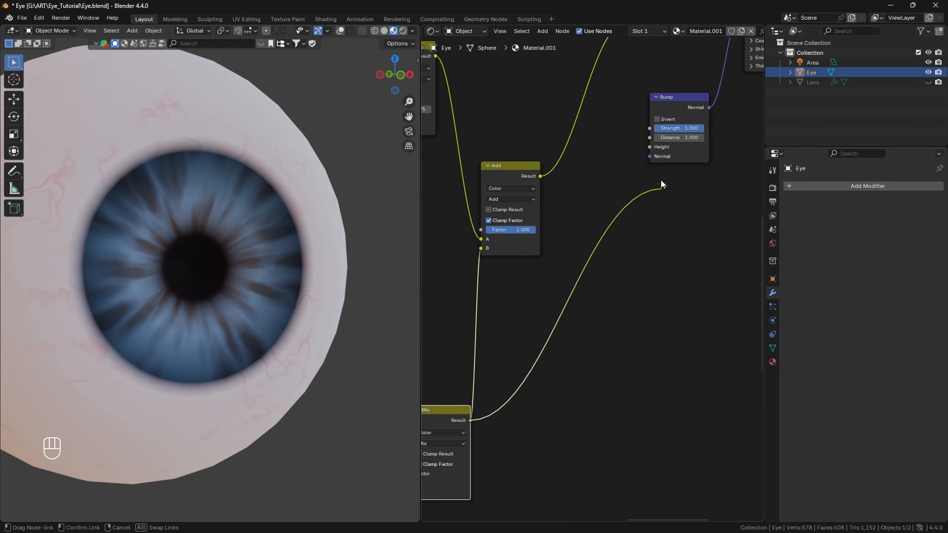
left_click_drag(660, 182, 649, 148)
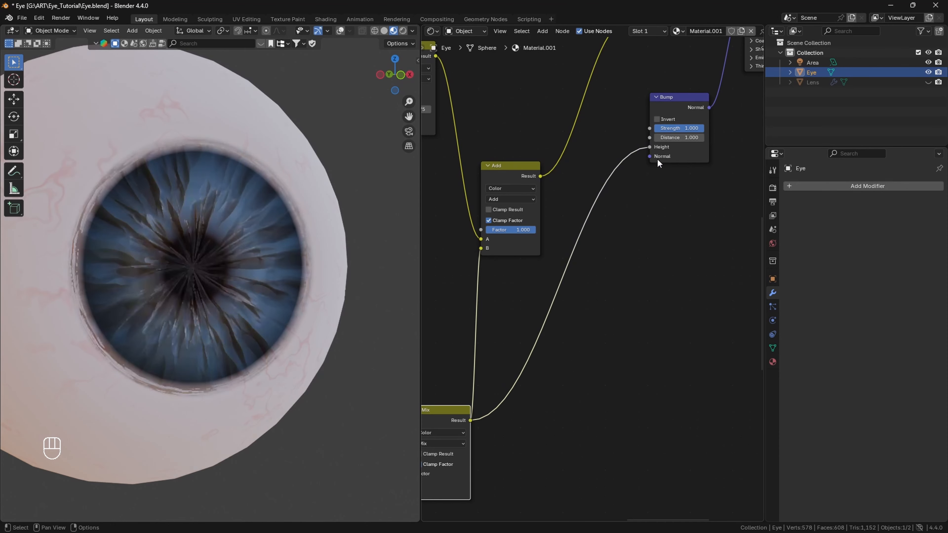
Step: Add a reroute point on the iris Mix-to-Bump link, align it with the Mix output, and reposition the Bump node
right_click_drag(548, 326, 541, 332, "shift")
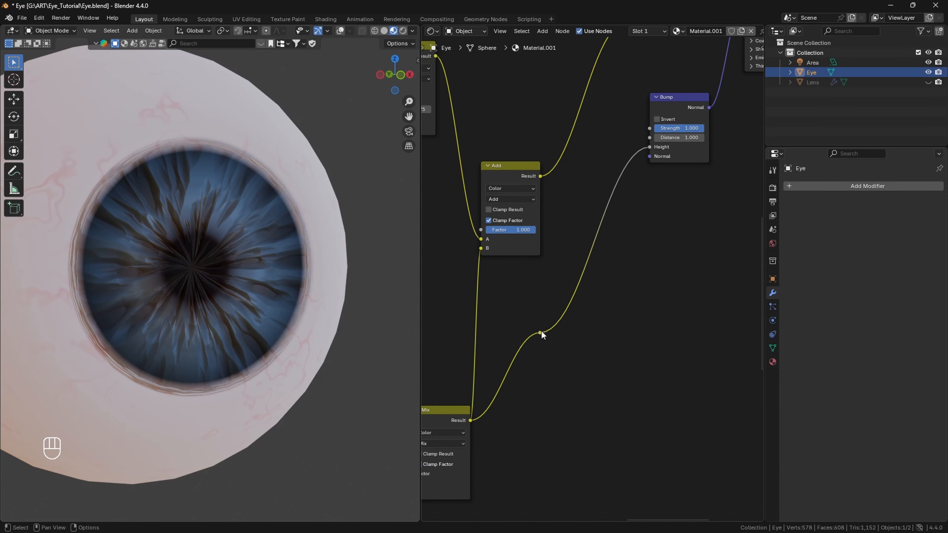
key("g")
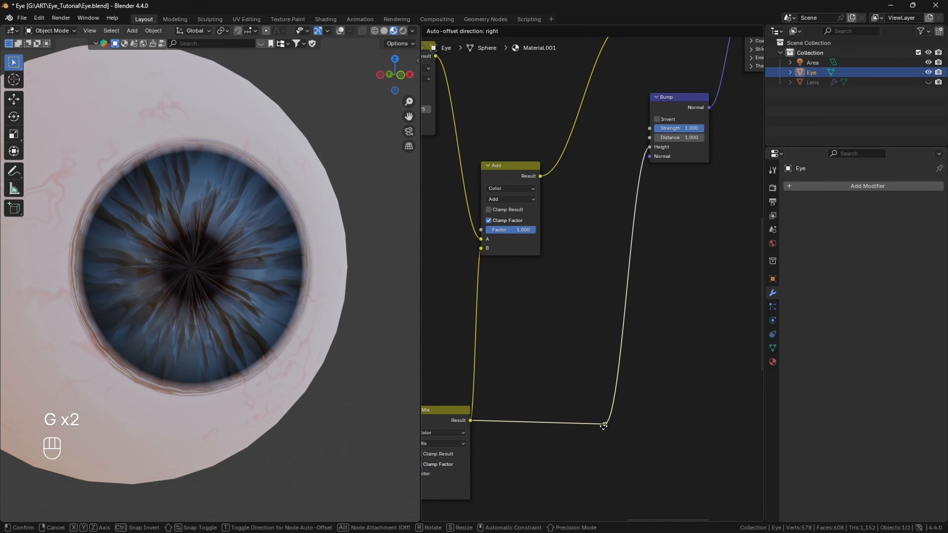
left_click(596, 421)
left_click_drag(682, 103, 719, 155)
scroll(714, 263, "down", 4)
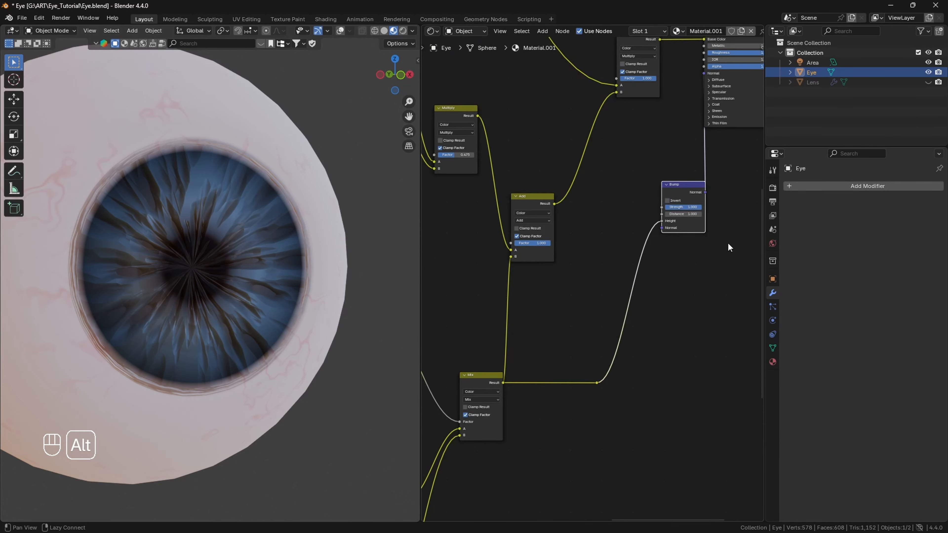
Step: Move the Principled BSDF and Material Output nodes further right to make room around the Bump node
left_click_drag(729, 244, 560, 373, "alt")
left_click_drag(555, 128, 670, 180)
key("g")
left_click(722, 221)
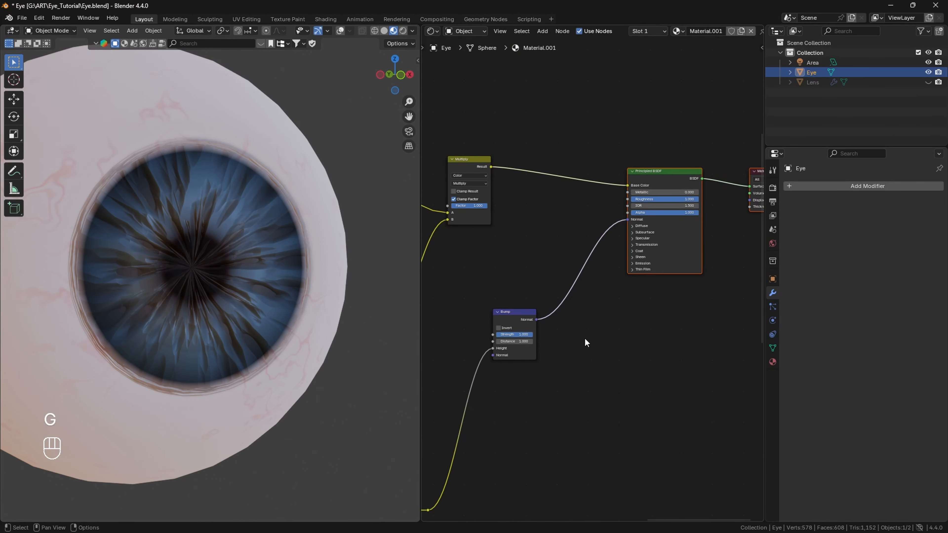
left_click(560, 383)
Step: Insert a Mix Color node on the link into the Bump's Height and feed the iris result into its B input
left_click_drag(560, 383, 674, 330, "alt")
scroll(618, 302, "down", 3)
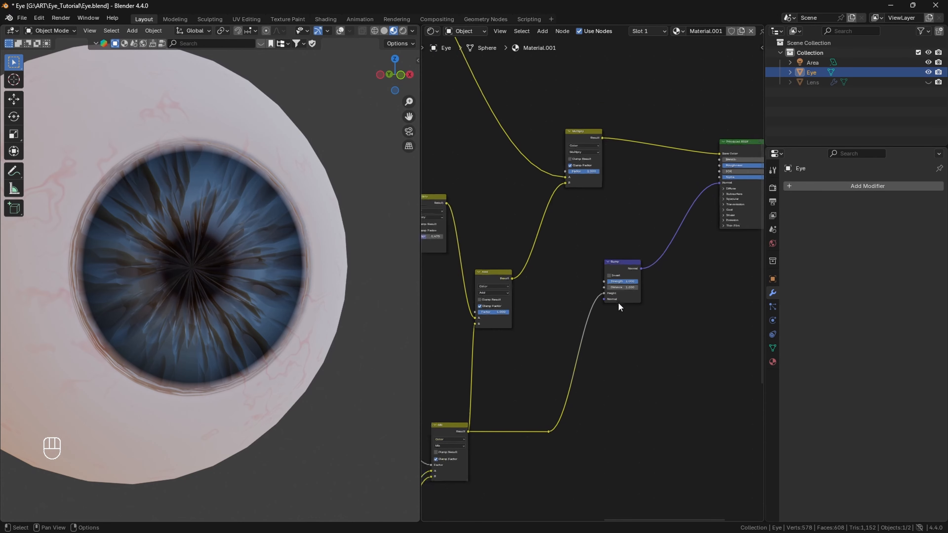
scroll(610, 308, "up", 6)
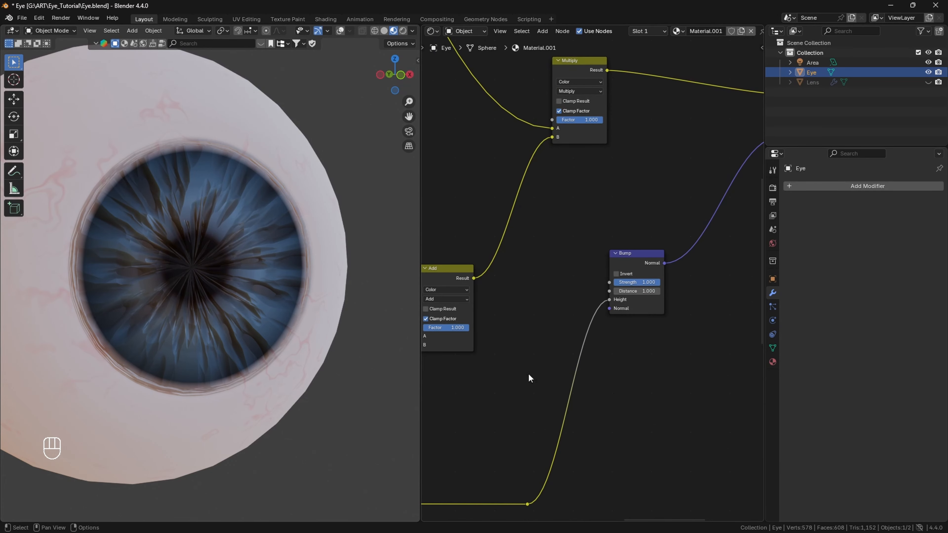
key("shift+a")
mouse_move(538, 425)
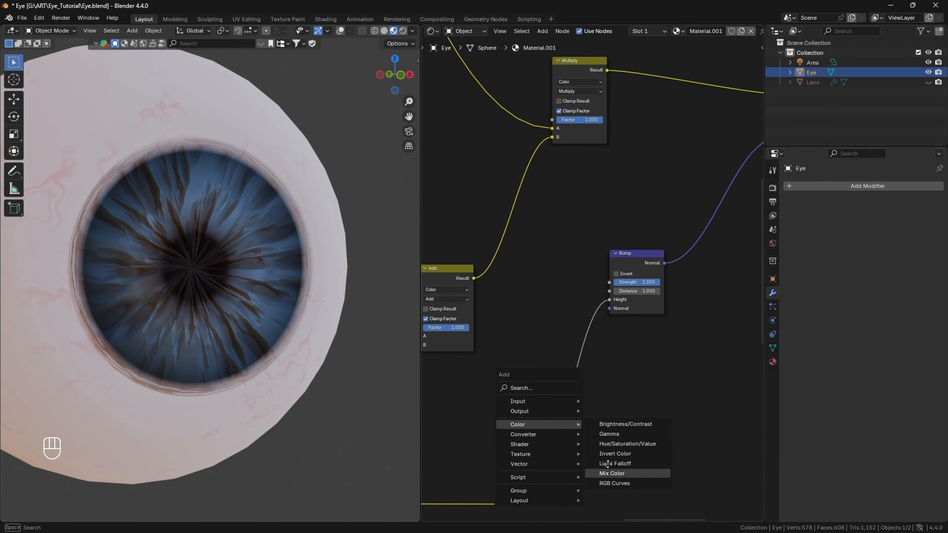
left_click(609, 472)
left_click(549, 350)
left_click_drag(569, 362, 574, 356)
mouse_move(554, 414)
left_mouse_down()
mouse_move(514, 434)
mouse_move(555, 423)
left_mouse_up()
scroll(552, 364, "down", 2)
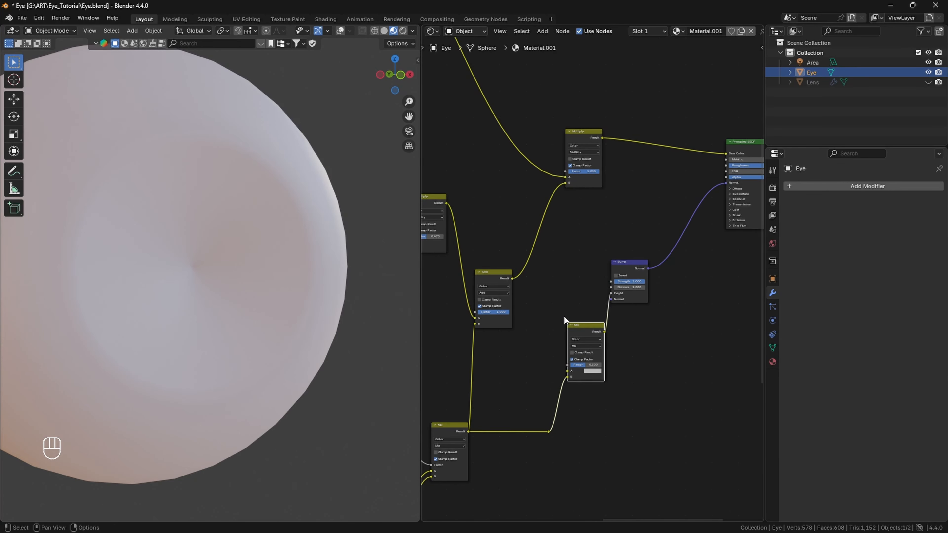
Step: Connect the Pupil frame's Color Ramp output to the Factor of the Mix node feeding the Bump
scroll(566, 326, "down", 4)
left_click_drag(579, 286, 599, 398, "alt")
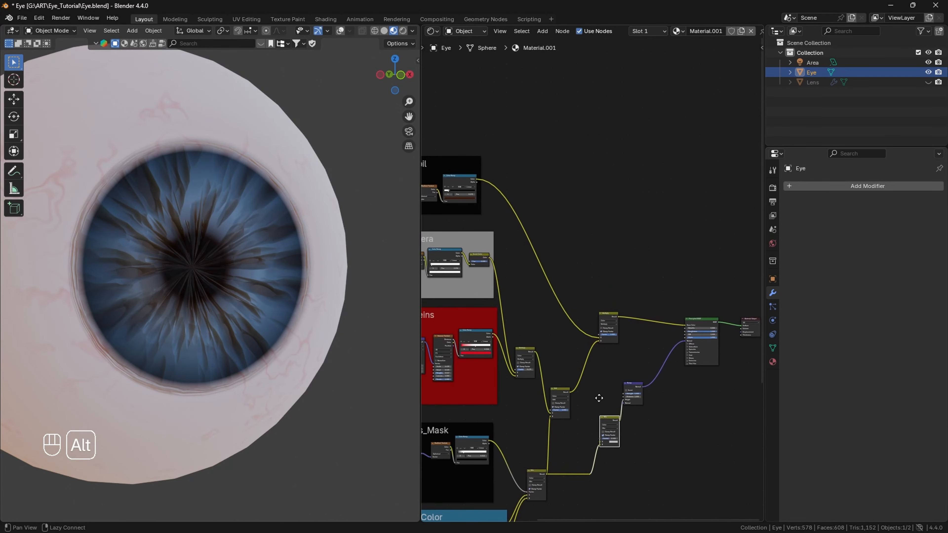
left_click_drag(433, 215, 555, 241, "alt")
left_click_drag(606, 211, 620, 209)
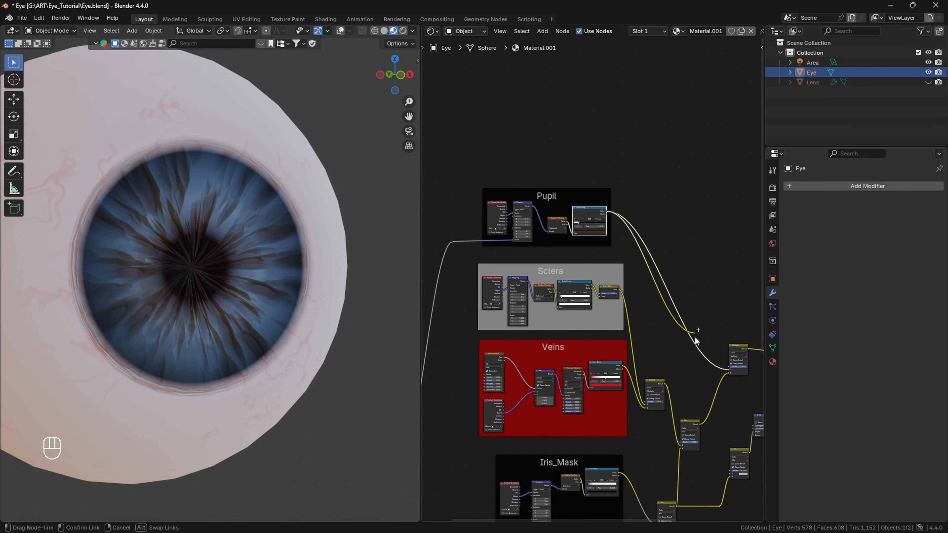
left_click_drag(727, 471, 531, 373)
Step: Darken the A color of the Mix node feeding the Bump to a mid grey
scroll(607, 367, "up", 10)
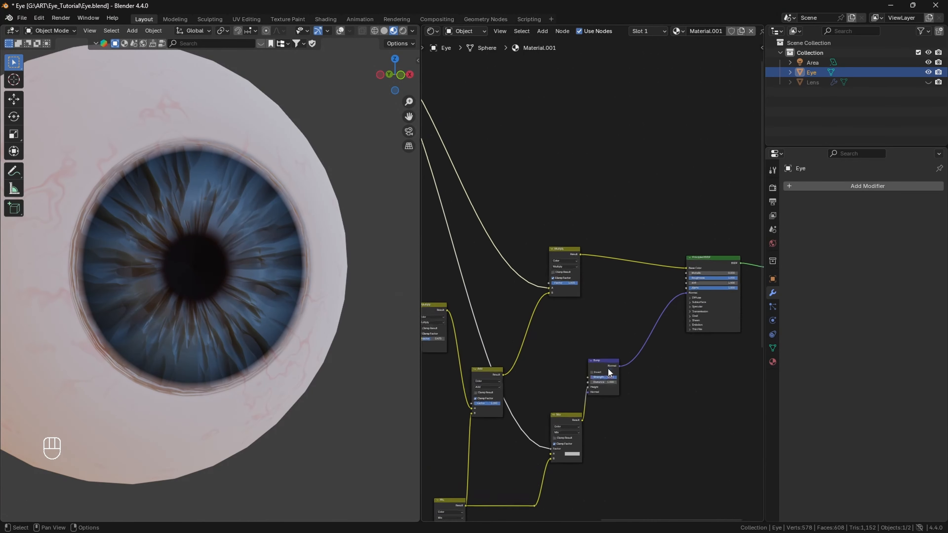
left_click_drag(528, 418, 601, 258, "alt")
scroll(582, 348, "up", 2)
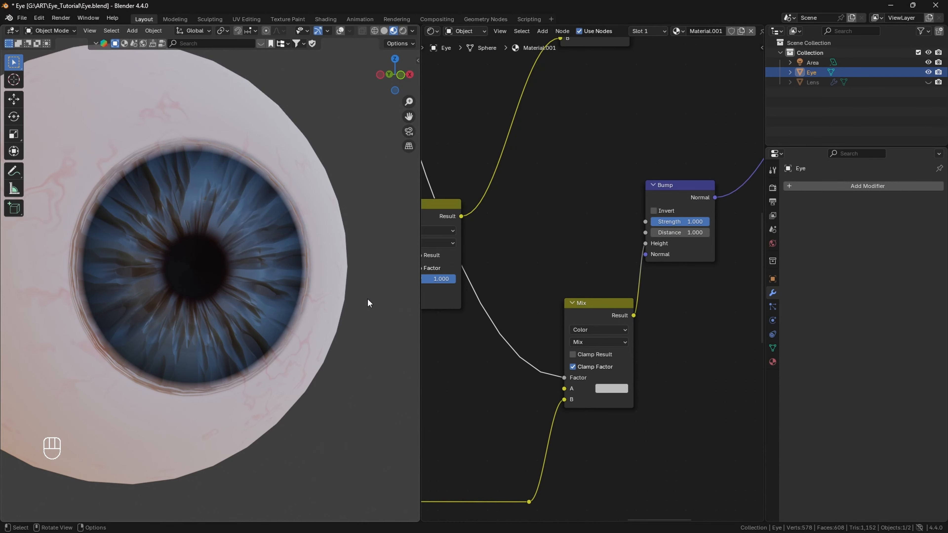
scroll(567, 260, "down", 8)
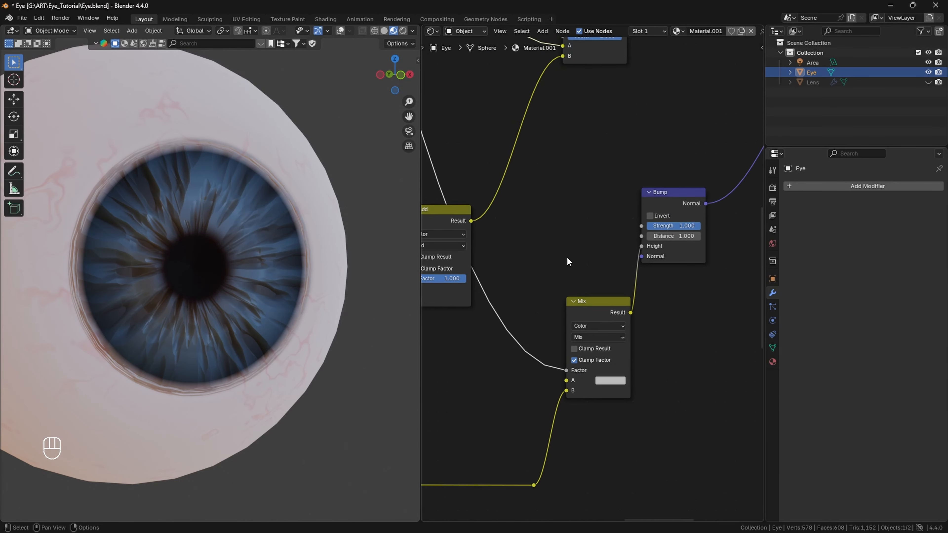
scroll(573, 265, "up", 8)
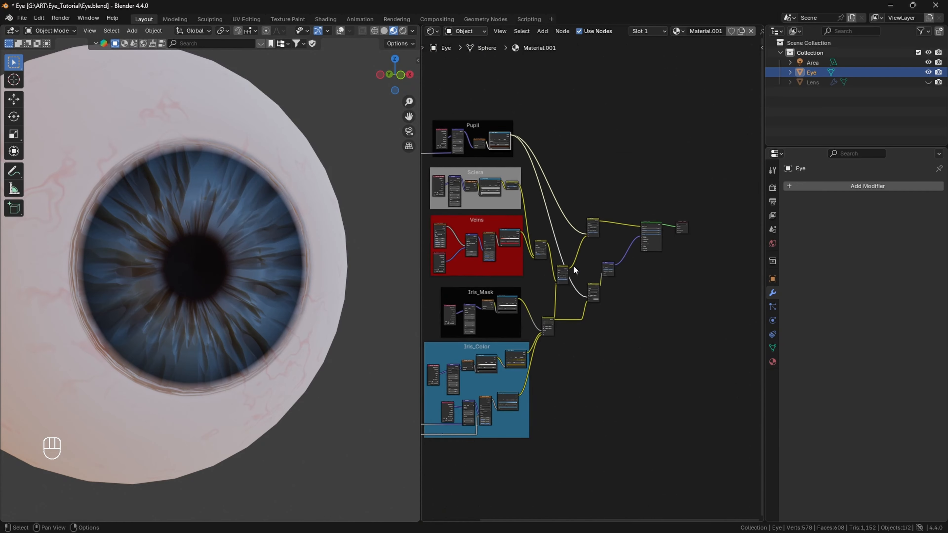
left_click(606, 382)
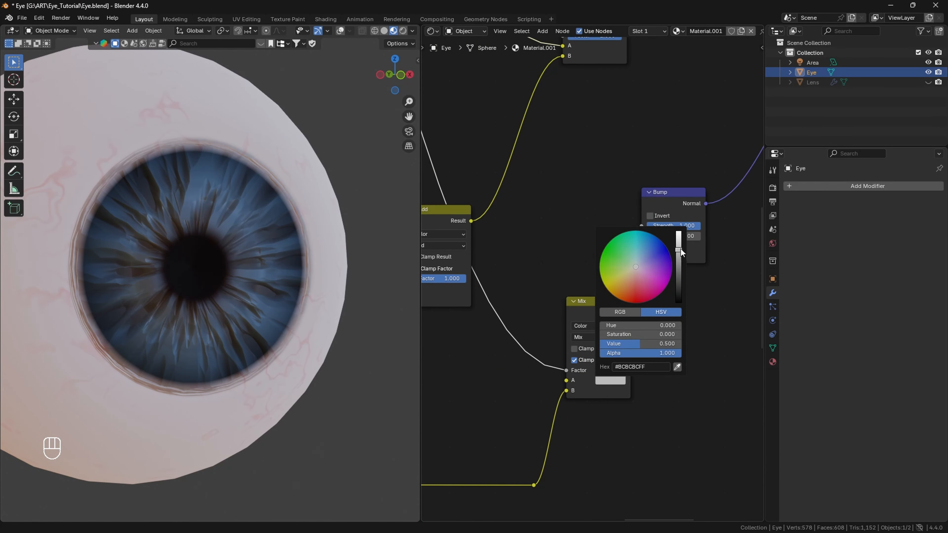
mouse_move(679, 249)
left_mouse_down()
mouse_move(680, 281)
mouse_move(679, 243)
mouse_move(678, 263)
left_mouse_up()
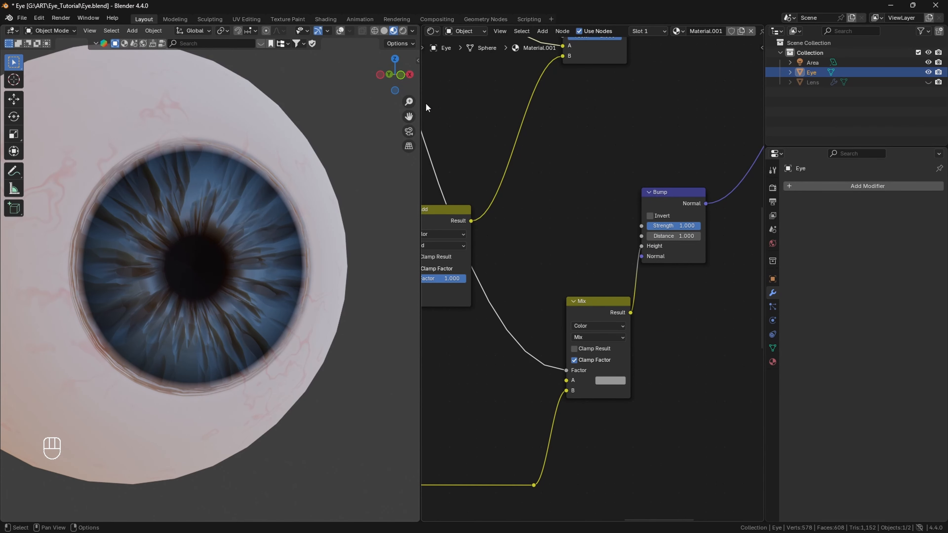
Step: Reposition the Bump node and set its Strength to 0.500
left_click_drag(676, 201, 687, 214)
middle_click_drag(556, 250, 508, 257)
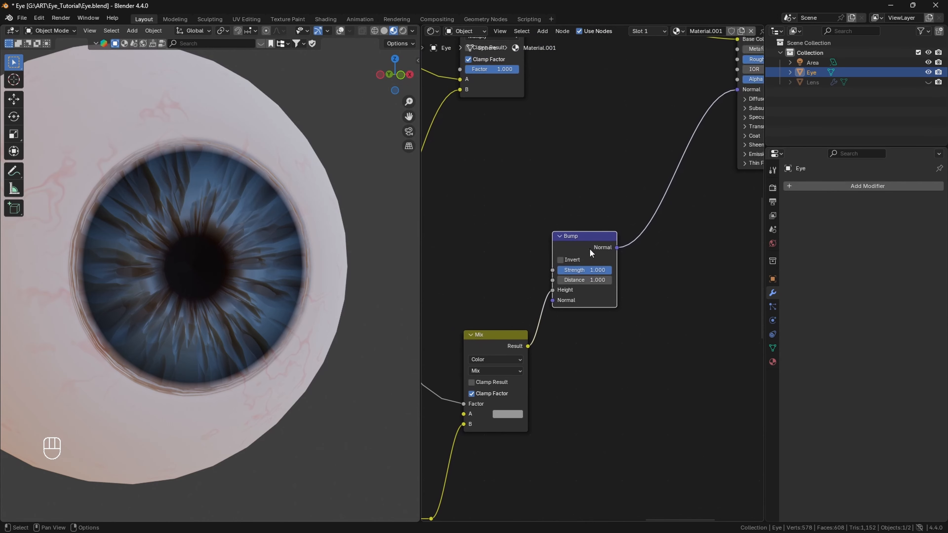
scroll(508, 194, "up", 3)
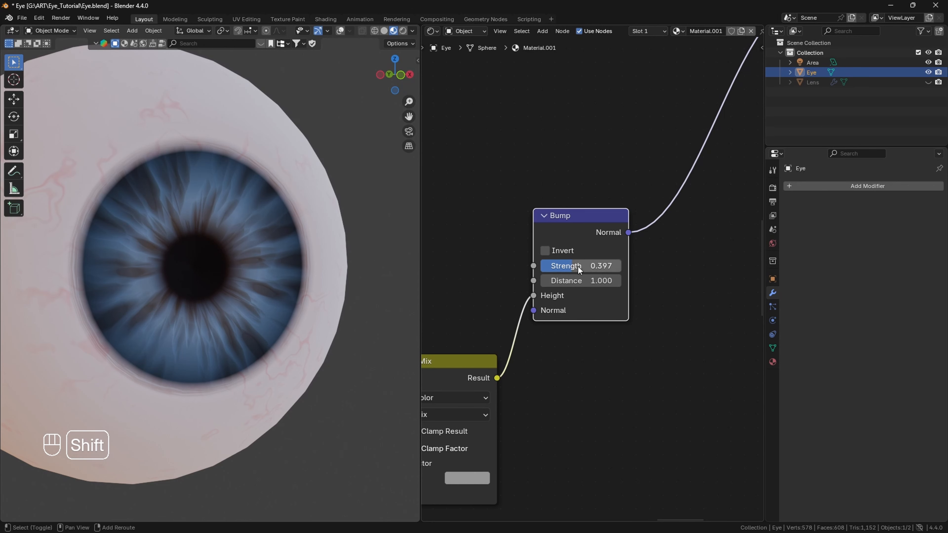
left_click_drag(579, 269, 642, 276, "shift")
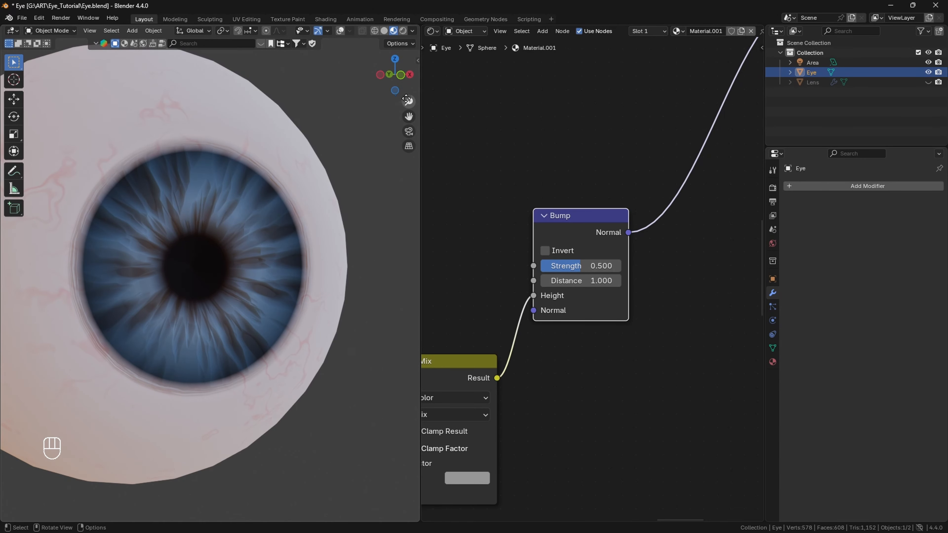
Step: Unhide the Lens object and inspect the bumped iris with and without it, up close and from different angles
left_click_drag(407, 100, 407, 89)
mouse_move(388, 79)
left_mouse_down()
mouse_move(348, 77)
mouse_move(384, 82)
left_mouse_up()
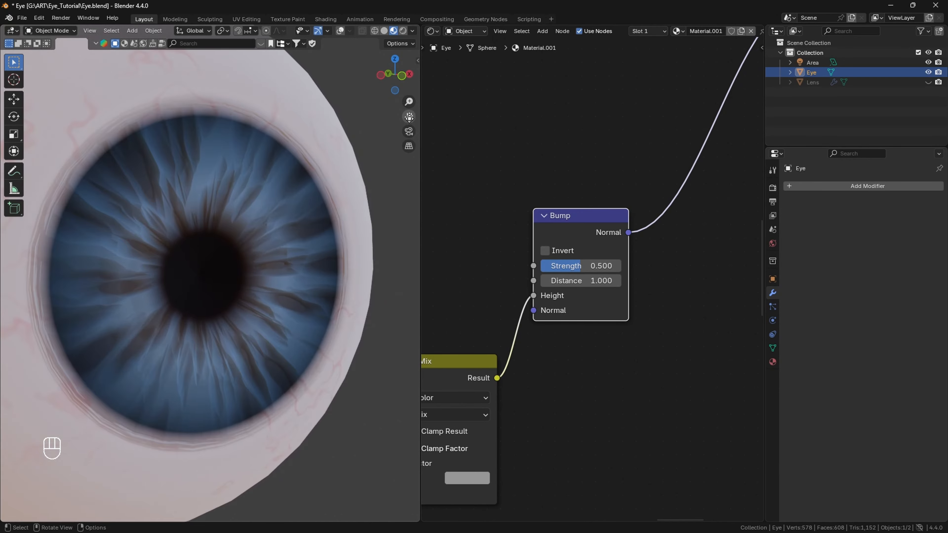
scroll(385, 83, "down", 3)
left_click(928, 82)
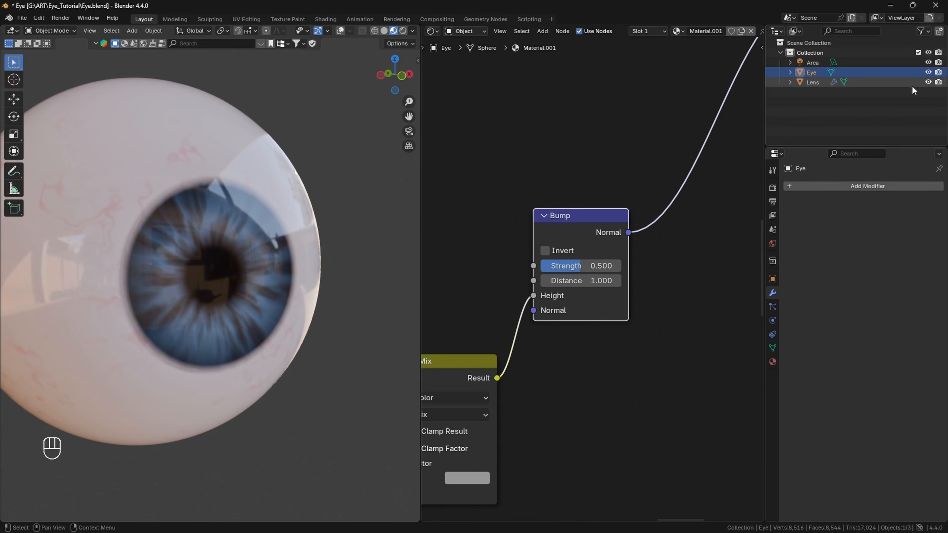
left_click_drag(388, 79, 380, 73)
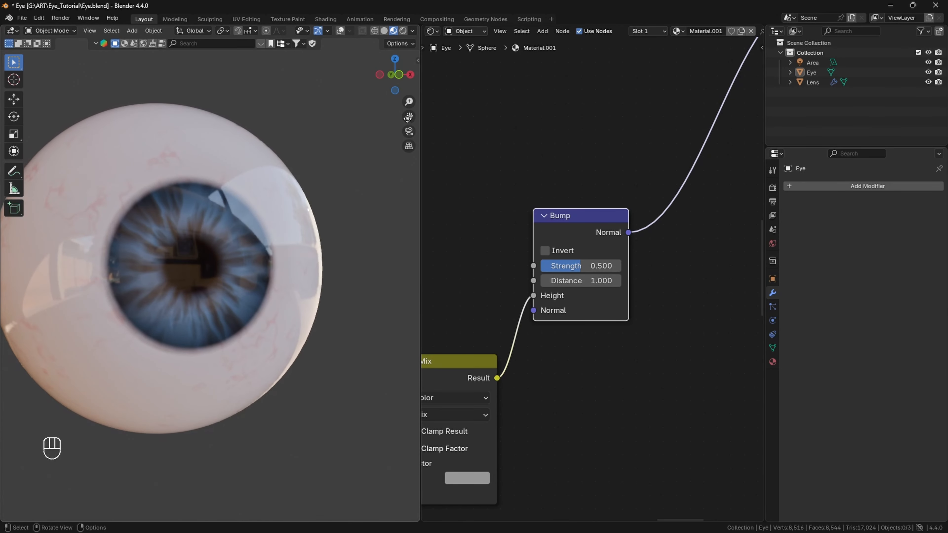
scroll(380, 75, "down", 1)
Step: Add a reroute point on the link from the Pupil ramp to the bump Mix node and place it above and right of the final Multiply node
scroll(574, 202, "down", 12)
left_click_drag(537, 208, 622, 323, "alt")
right_click_drag(513, 277, 523, 278, "shift")
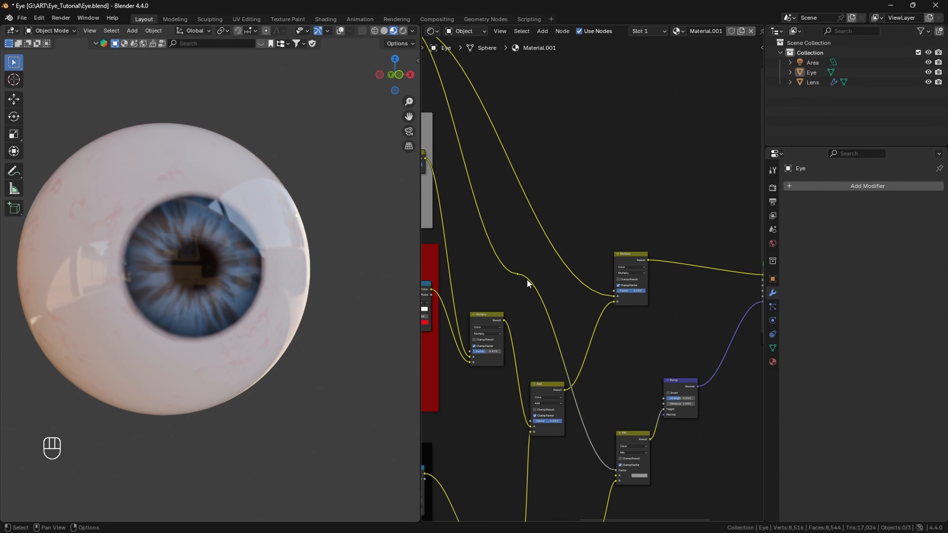
key("g")
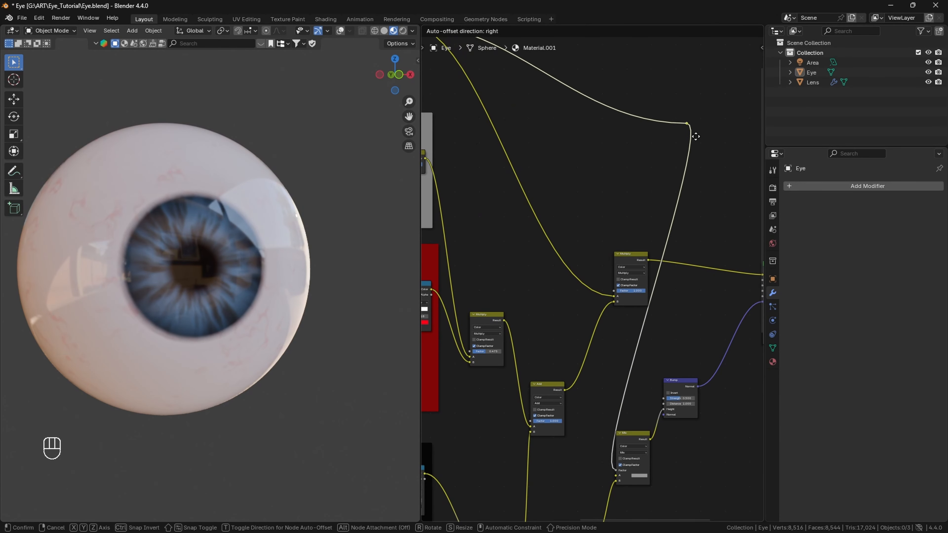
left_click(615, 254)
scroll(653, 205, "down", 2)
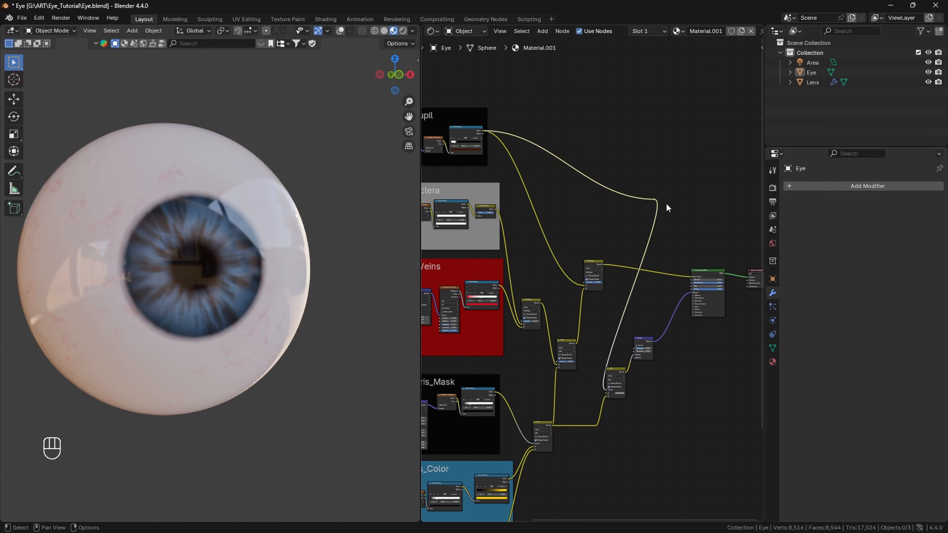
Step: Level the reroute point with the Pupil ramp's output and move the bump Mix and Bump nodes away from the other Mix nodes
key("g")
left_click(581, 125)
mouse_move(589, 263)
left_mouse_down()
mouse_move(580, 263)
mouse_move(593, 266)
left_mouse_up()
left_click_drag(612, 329, 658, 376)
key("g")
left_click(687, 361)
Step: Shift the Bump, Principled BSDF and Material Output nodes further right to make room
middle_click_drag(682, 226, 577, 236)
left_click_drag(571, 246, 659, 348)
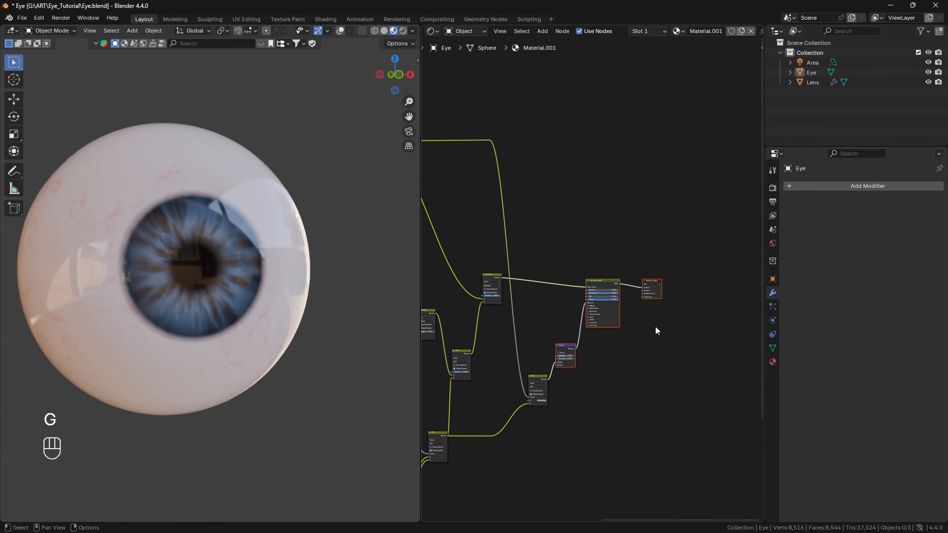
key("g")
left_click(689, 331)
Step: Realign the reroute point and bump Mix node, and add a second reroute beside the Mix node's Factor input to square the link
key("g")
left_click_drag(480, 130, 535, 154)
left_click(519, 155)
left_click(541, 377)
key("g")
left_click(546, 375)
key("g")
left_click(537, 154)
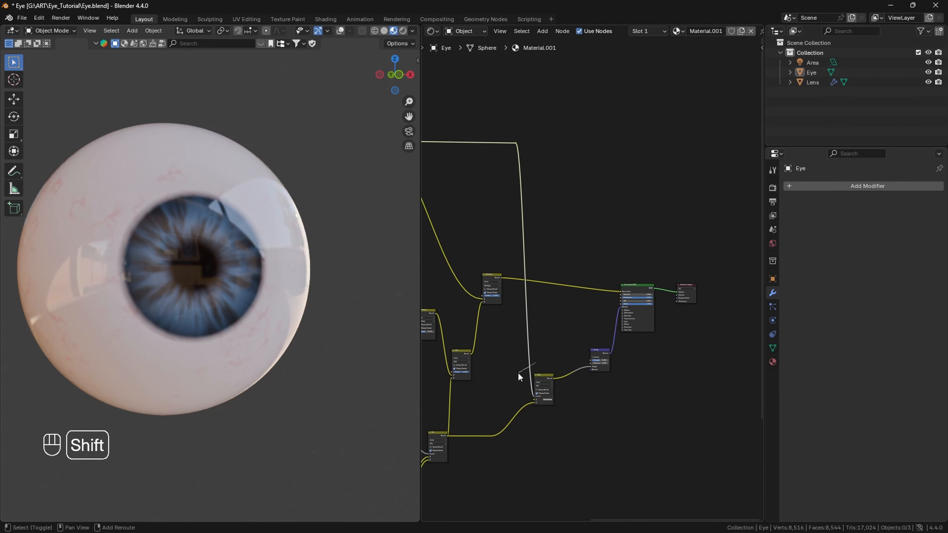
key("g")
left_click(520, 395)
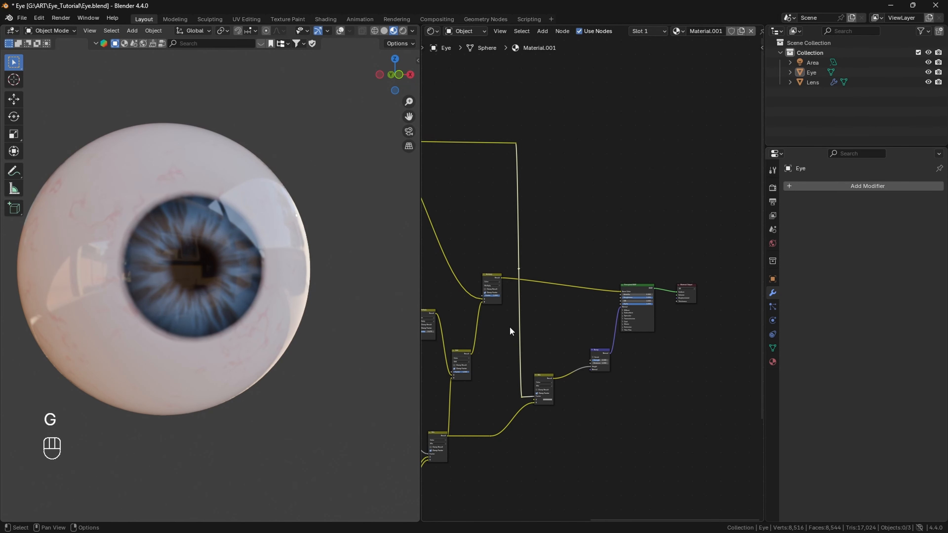
Step: Add a frame around the bump nodes and place the Mix and Bump nodes inside it
left_click_drag(536, 433, 645, 345, "alt")
scroll(620, 333, "down", 4)
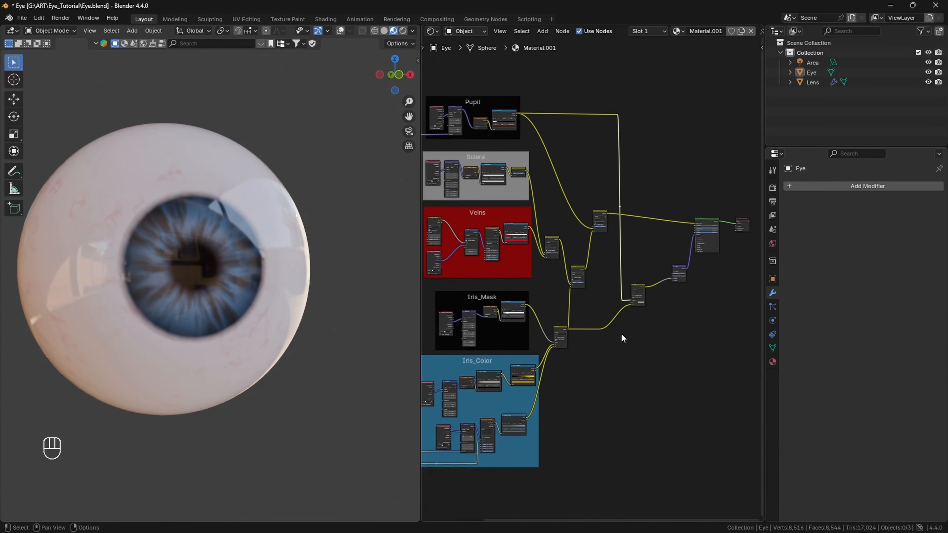
scroll(625, 340, "up", 9)
left_click_drag(724, 267, 624, 399, "alt")
key("shift+a")
left_click(605, 483)
left_click(499, 302)
left_click_drag(546, 317, 528, 316)
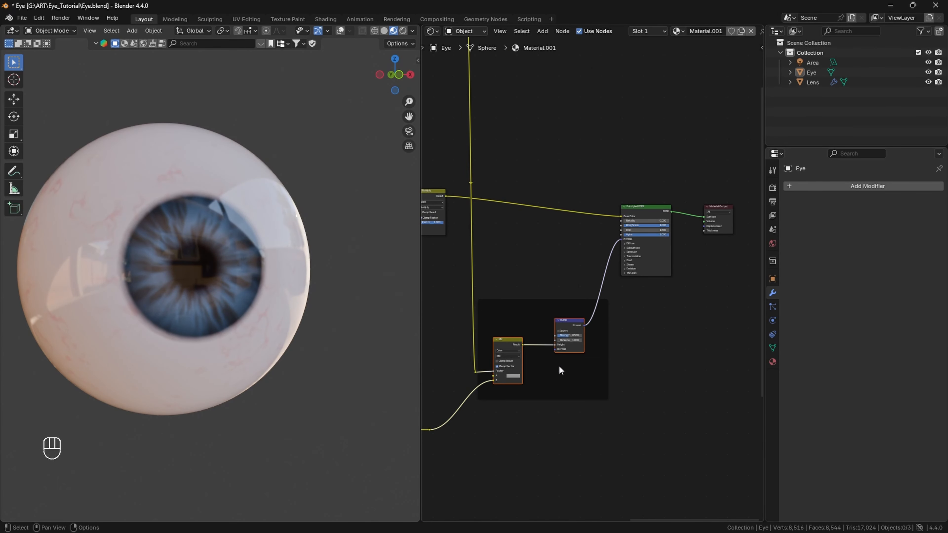
key("g")
key("g")
key("g")
left_click(532, 351)
Step: Label the new frame IrisMuscle_Bump and give it a dark teal color
left_click(530, 316)
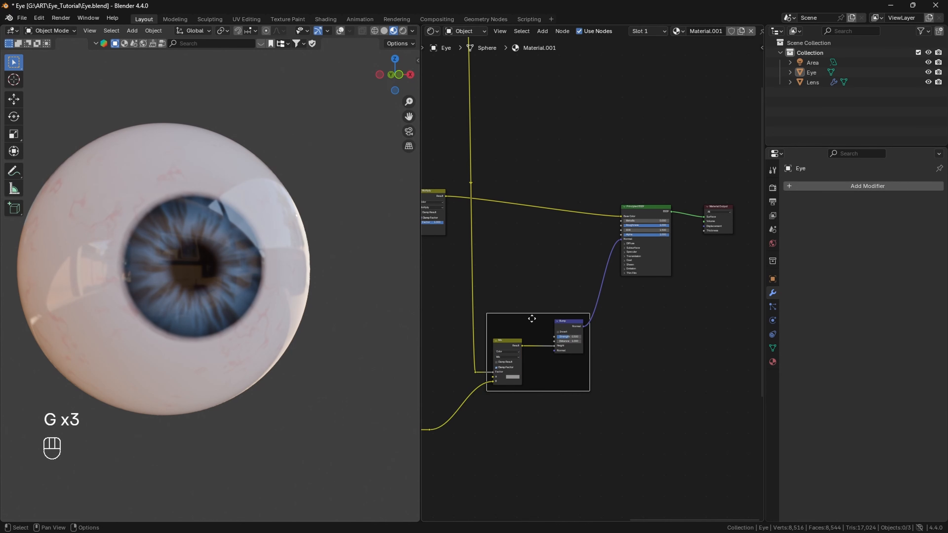
key("n")
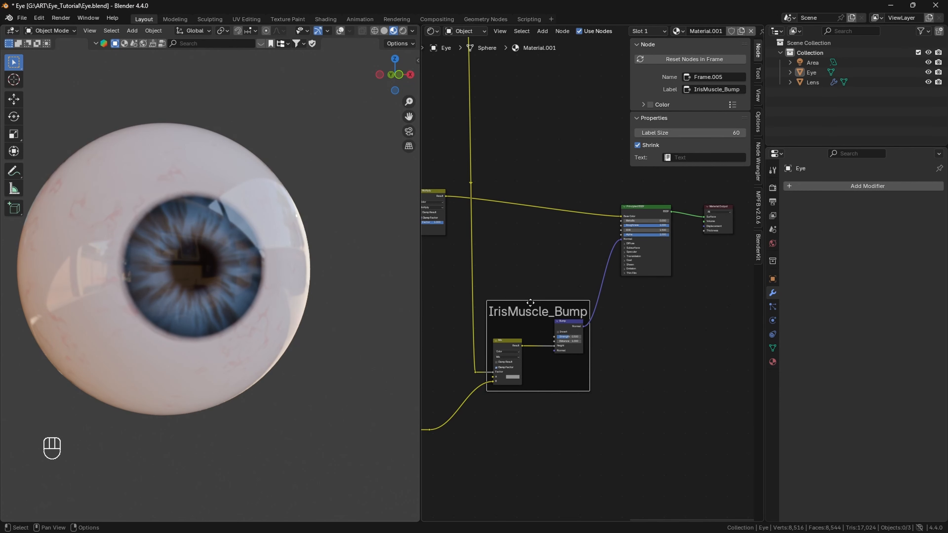
left_click(650, 105)
left_click(677, 120)
left_click_drag(725, 160, 682, 132)
key("n")
scroll(579, 187, "down", 5)
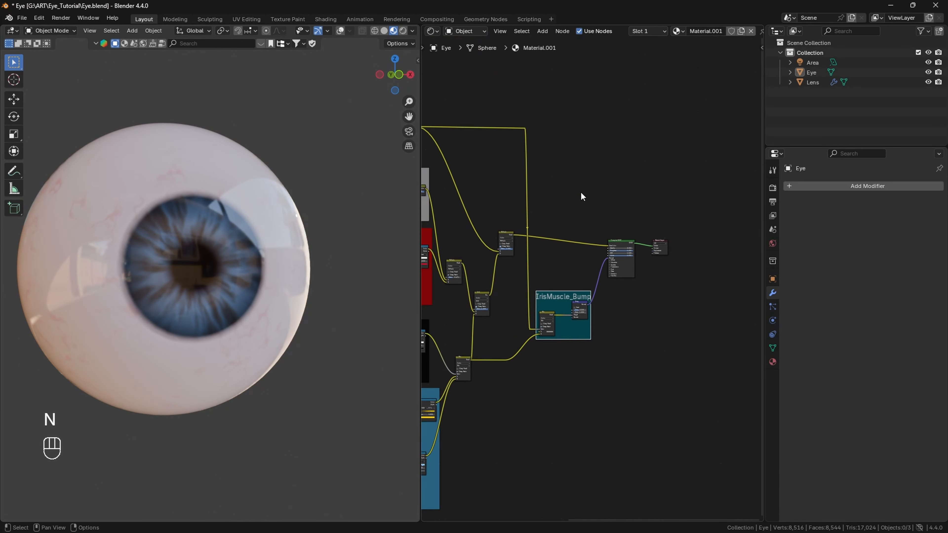
Step: Close the node editor so the 3D viewport fills its area
left_click_drag(575, 201, 670, 176, "alt")
left_click_drag(421, 201, 407, 192)
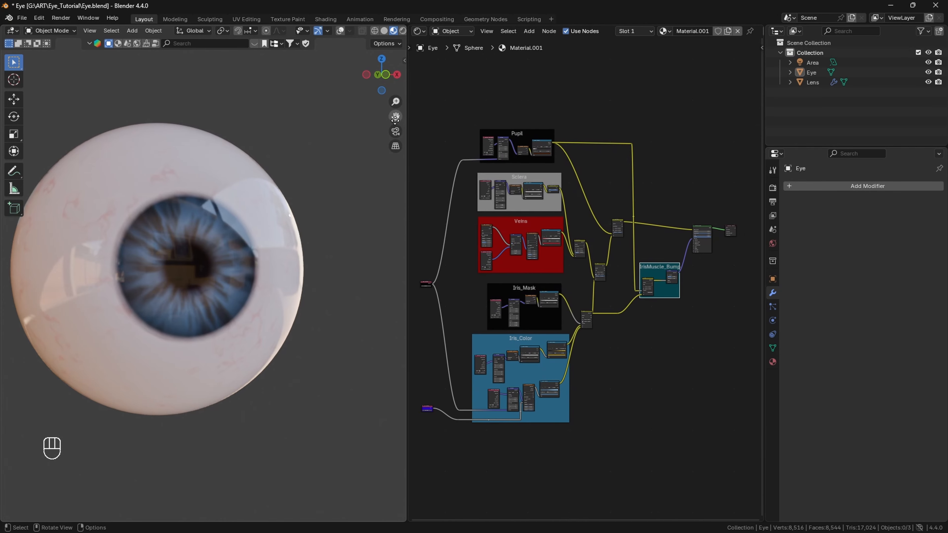
left_click_drag(395, 120, 447, 119)
right_click(409, 150)
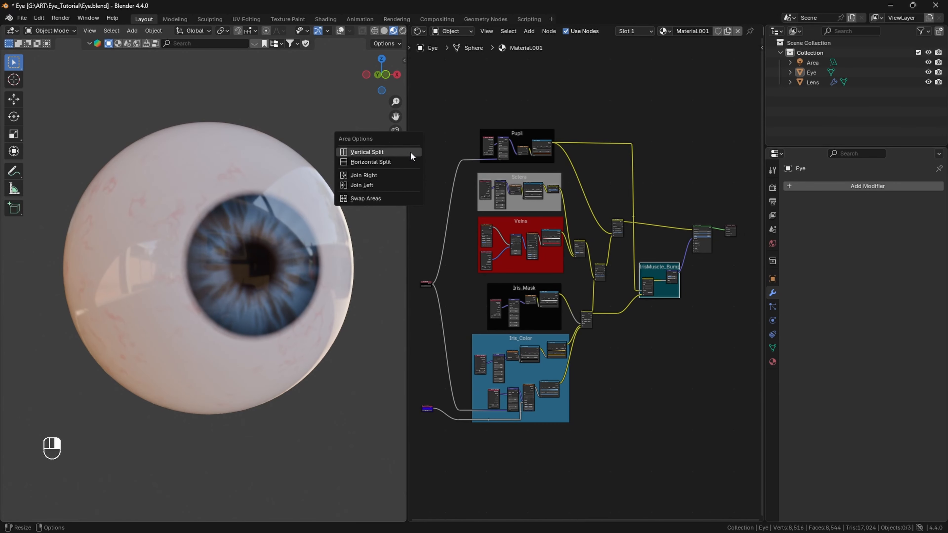
left_click(358, 175)
Step: Check the full eye from the side and save the file
middle_click_drag(659, 137, 764, 76)
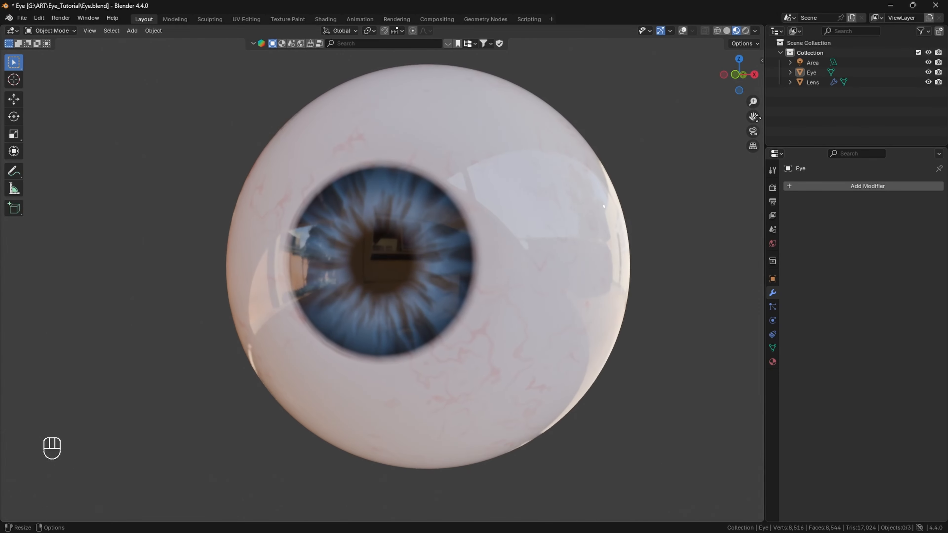
middle_click_drag(754, 112, 749, 122, "shift")
left_click_drag(754, 100, 752, 98)
mouse_move(749, 83)
left_mouse_down()
mouse_move(799, 82)
mouse_move(748, 84)
mouse_move(748, 94)
mouse_move(737, 75)
mouse_move(745, 89)
left_mouse_up()
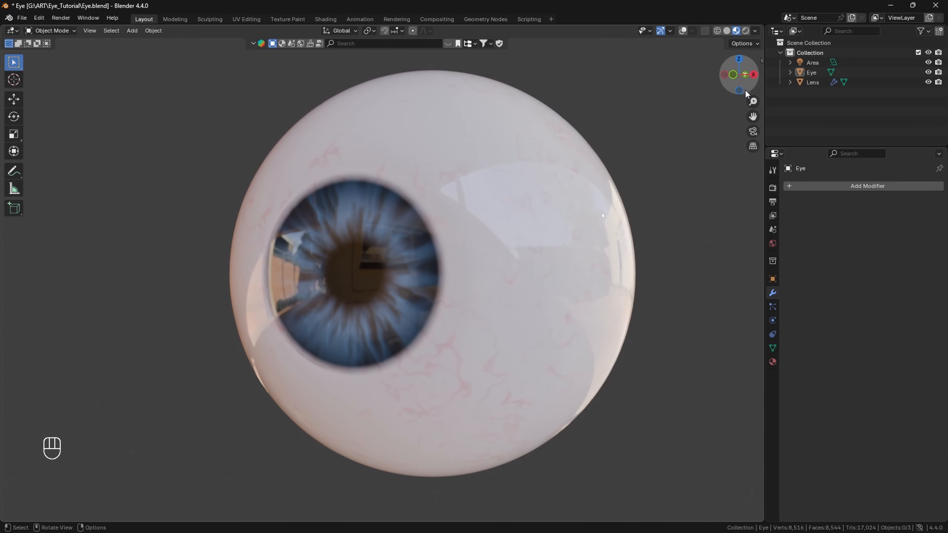
left_click(22, 17)
left_click(48, 82)
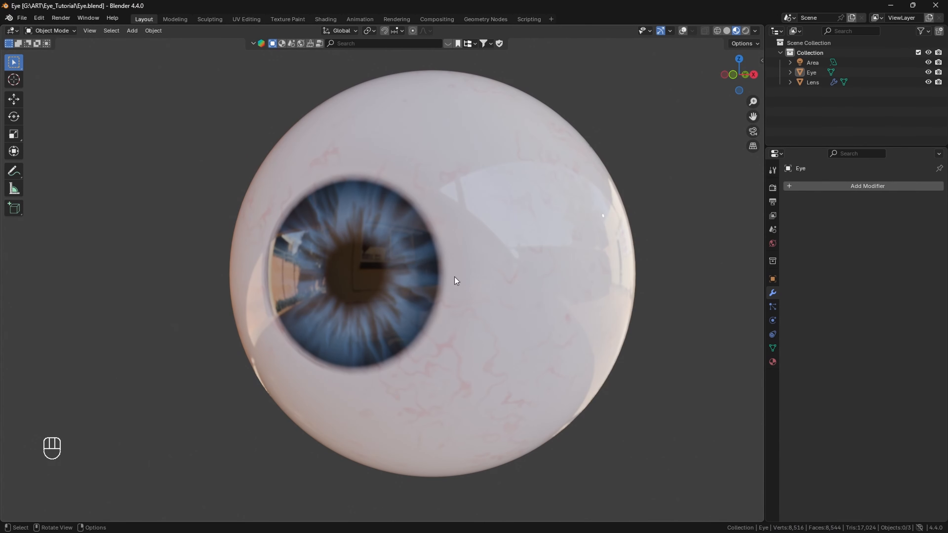
Step: Hide the Lens object and split the viewport vertically to open a Shader Editor beside it
left_click(928, 82)
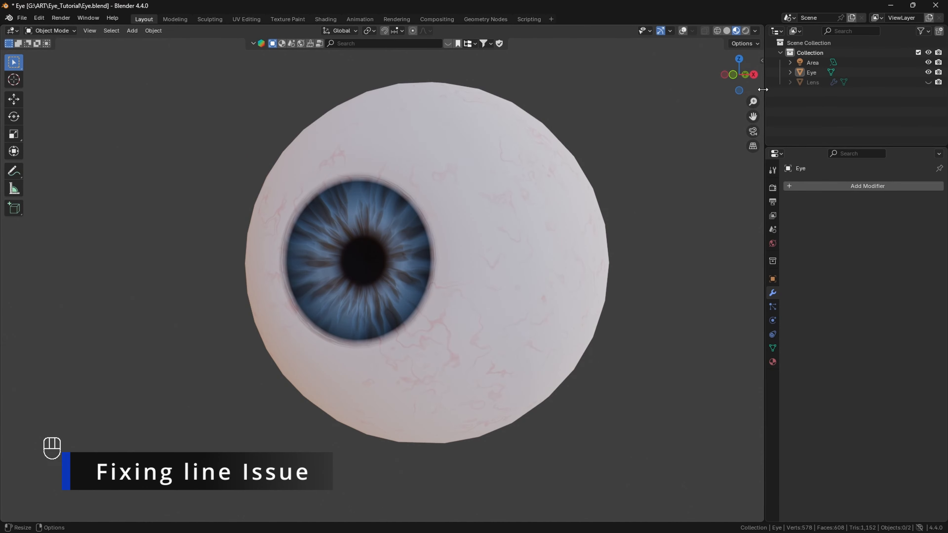
left_click_drag(753, 102, 743, 22)
left_click_drag(753, 101, 712, 229)
left_click_drag(762, 517, 463, 332)
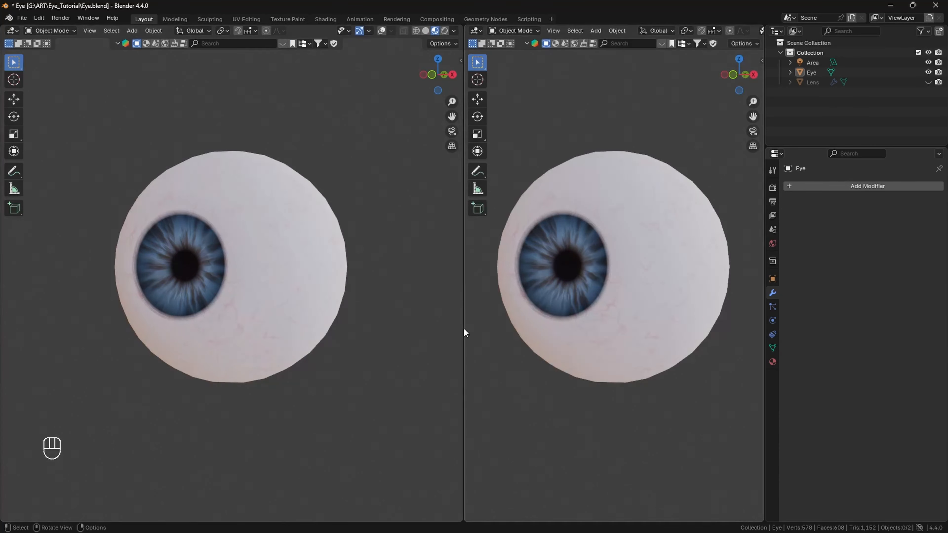
left_click(476, 30)
left_click(501, 111)
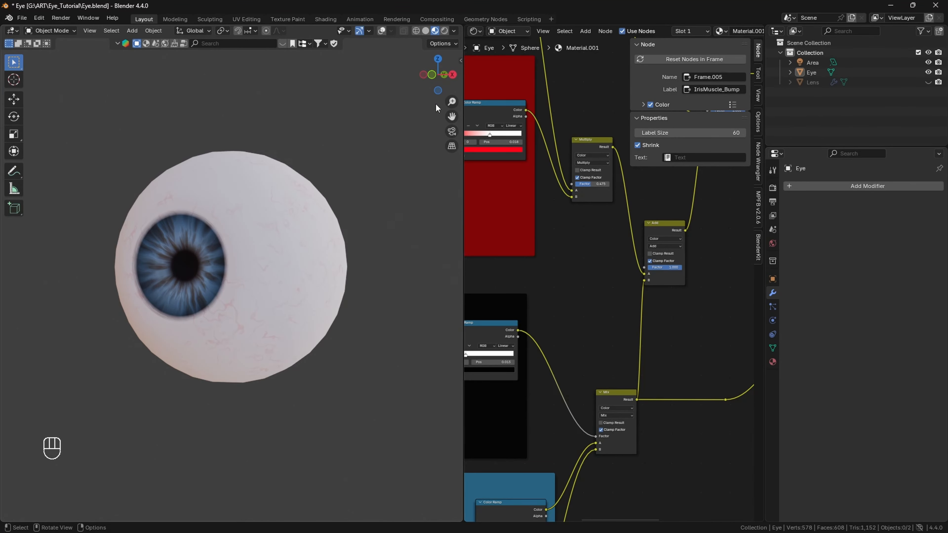
Step: Switch the viewport to rendered shading and shift the Iris_Mask Color Ramp's stops inward, with the black stop at 0.027
mouse_move(452, 101)
left_mouse_down()
mouse_move(450, 56)
mouse_move(515, 112)
mouse_move(447, 77)
mouse_move(426, 82)
left_mouse_up()
left_click(444, 31)
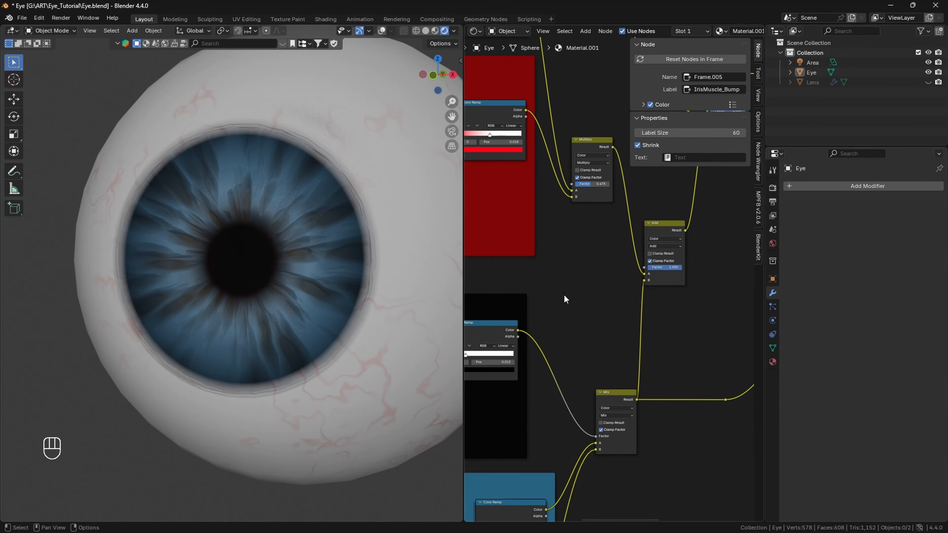
scroll(564, 295, "down", 3)
left_click_drag(581, 300, 732, 249, "alt")
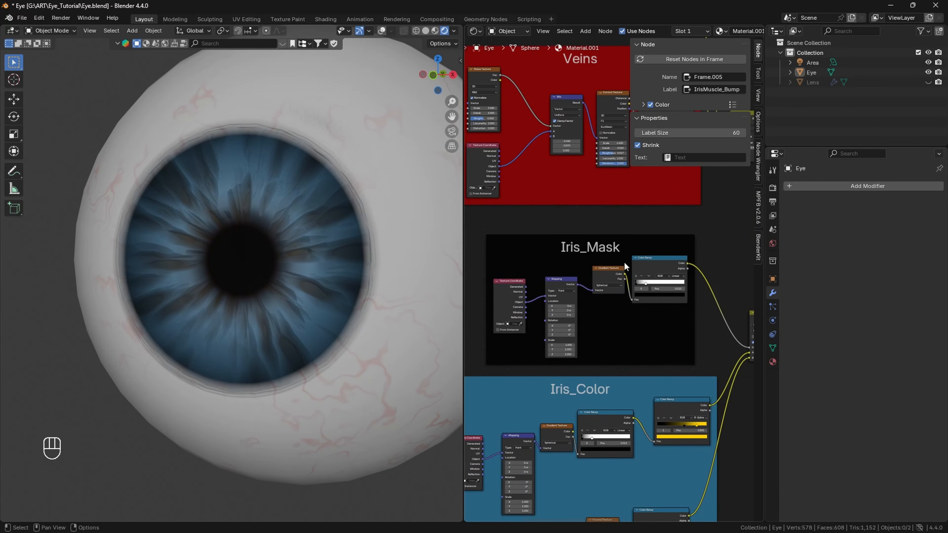
scroll(625, 262, "up", 3)
left_click_drag(609, 212, 630, 212, "alt")
scroll(678, 284, "up", 4)
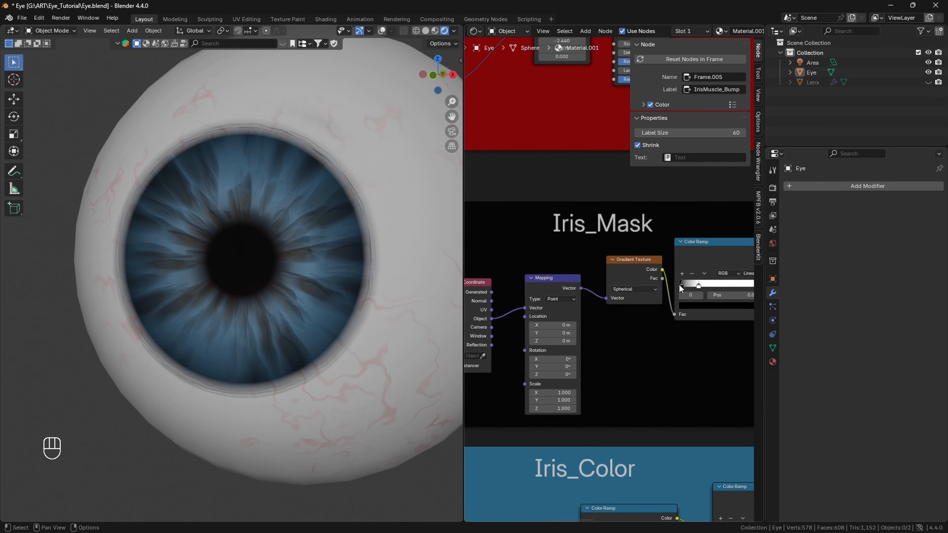
key("n")
left_click_drag(680, 184, 586, 192, "alt")
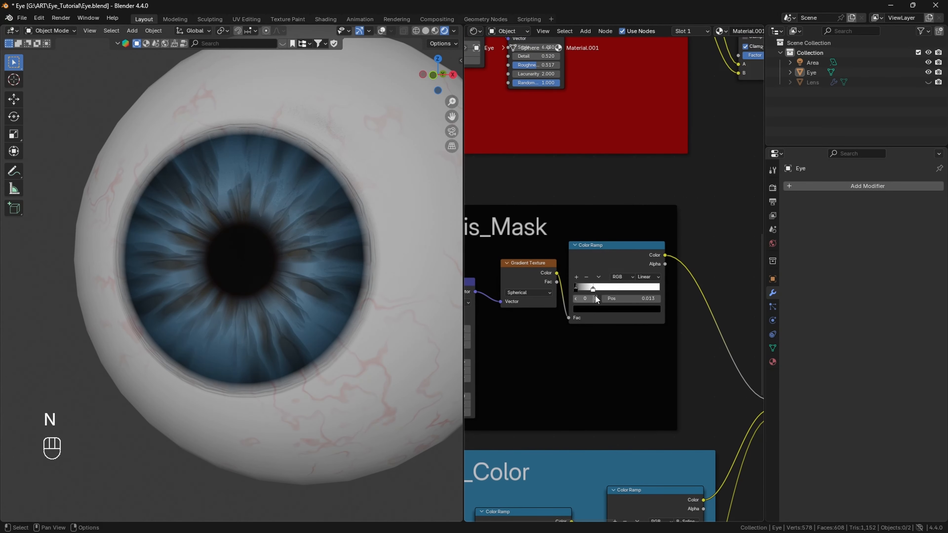
mouse_move(593, 289)
left_mouse_down()
mouse_move(606, 291)
mouse_move(575, 289)
left_mouse_up()
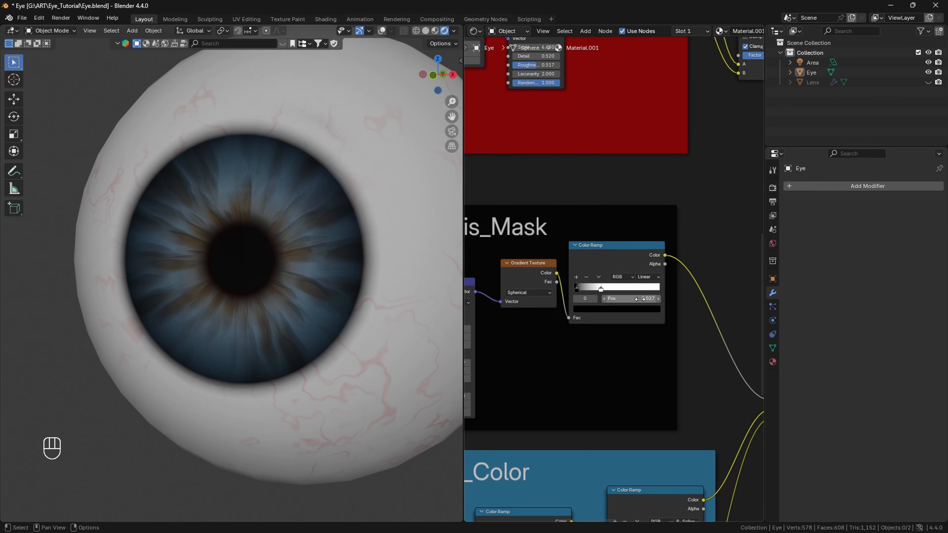
Step: Fine-tune the black stop of the Iris_Mask Color Ramp to position 0.024
scroll(639, 303, "up", 3)
scroll(451, 102, "up", 1)
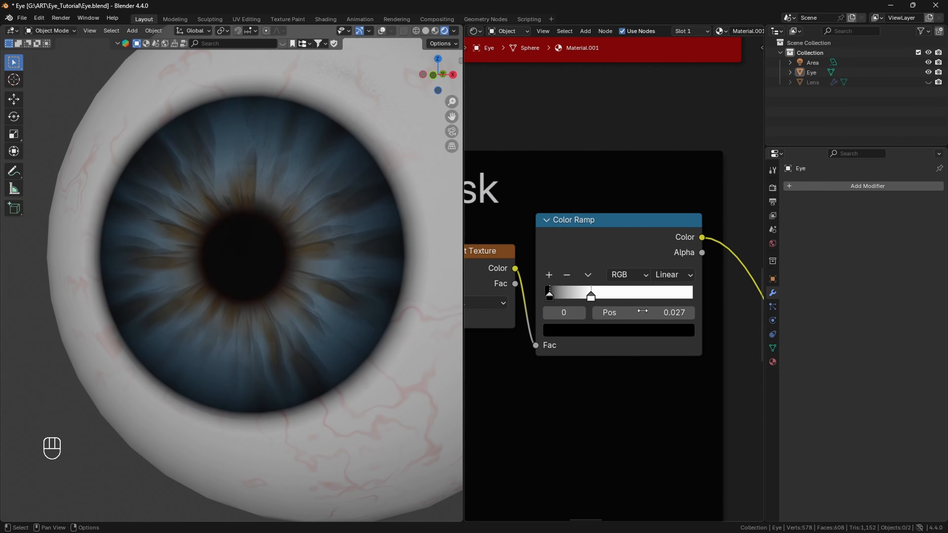
left_click_drag(647, 312, 636, 312, "shift")
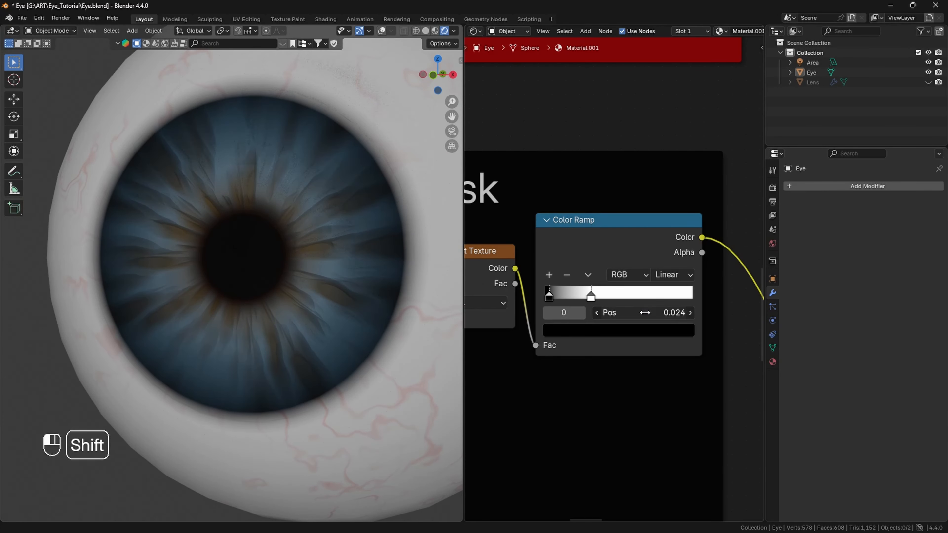
left_click_drag(451, 101, 451, 126)
mouse_move(444, 72)
left_mouse_down()
mouse_move(472, 70)
mouse_move(455, 71)
left_mouse_up()
Step: Close the Shader Editor area and unhide the Lens object
scroll(636, 214, "down", 5)
scroll(653, 212, "down", 6)
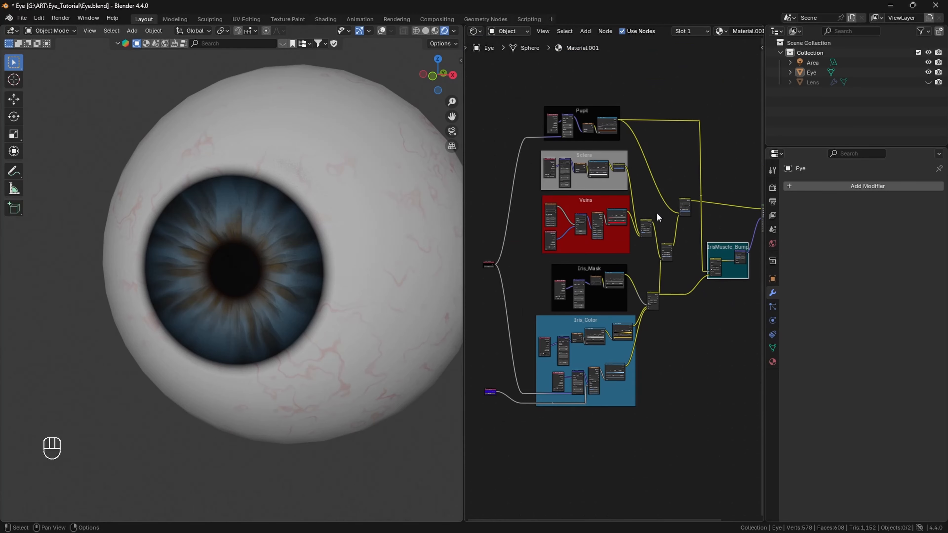
mouse_move(672, 175)
left_mouse_down("alt")
mouse_move(646, 169)
mouse_move(658, 168)
left_mouse_up("alt")
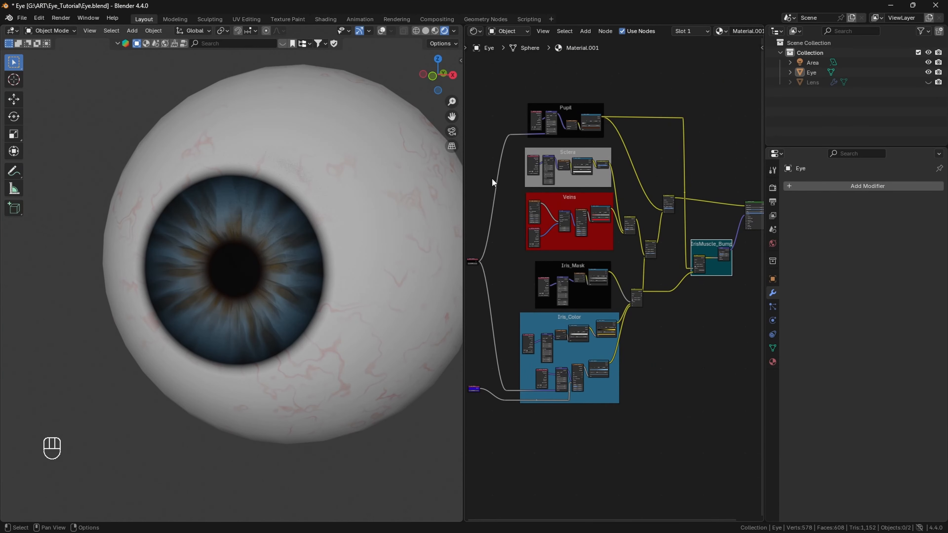
right_click(464, 193)
left_click(469, 190)
left_click(928, 82)
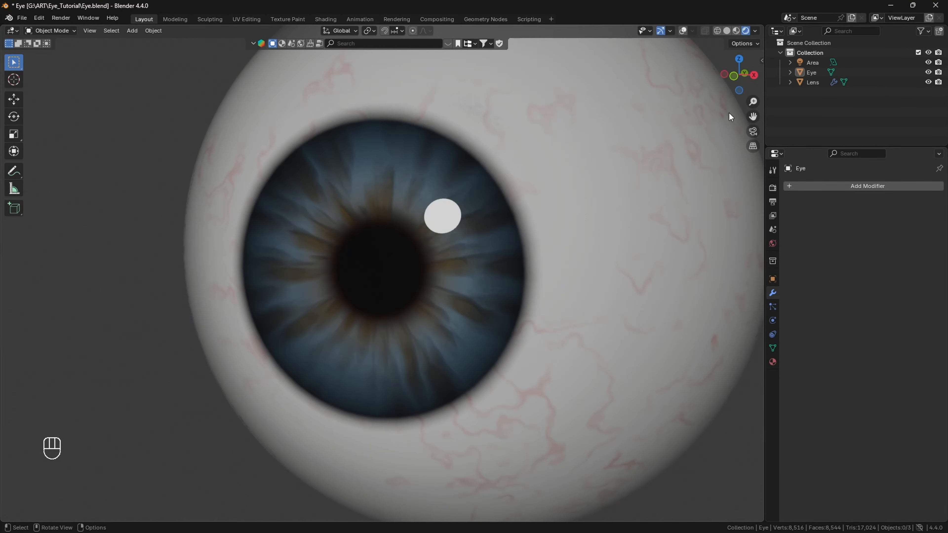
Step: Inspect the eye with its lens from other angles in rendered and Material Preview shading
scroll(729, 113, "down", 3)
mouse_move(734, 58)
left_mouse_down()
mouse_move(790, 66)
mouse_move(710, 70)
mouse_move(725, 52)
mouse_move(774, 69)
mouse_move(734, 75)
mouse_move(798, 62)
mouse_move(792, 71)
left_mouse_up()
left_click(736, 30)
scroll(751, 98, "down", 1)
left_click_drag(755, 116, 740, 115)
left_click_drag(753, 103, 752, 96)
Step: Switch the viewport to solid shading and save the file
left_click(728, 30)
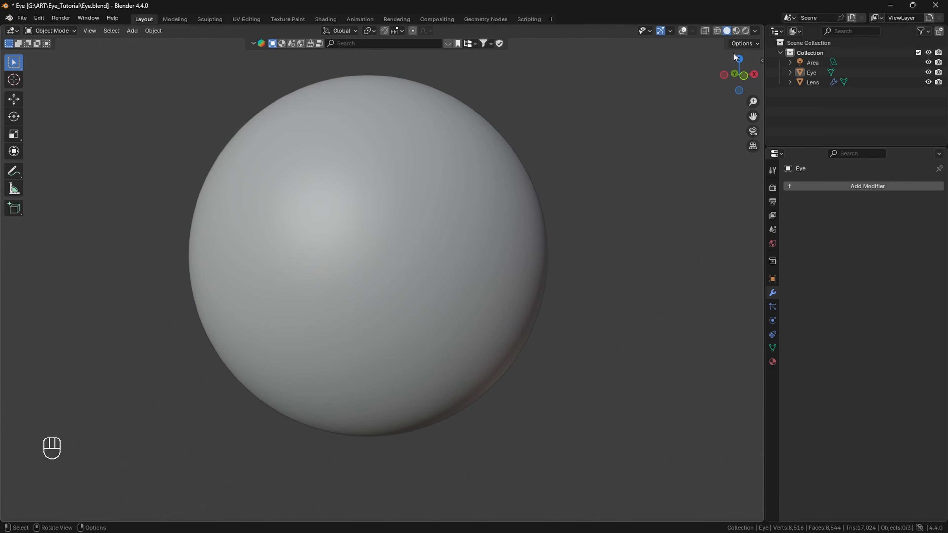
left_click(22, 18)
left_click(46, 80)
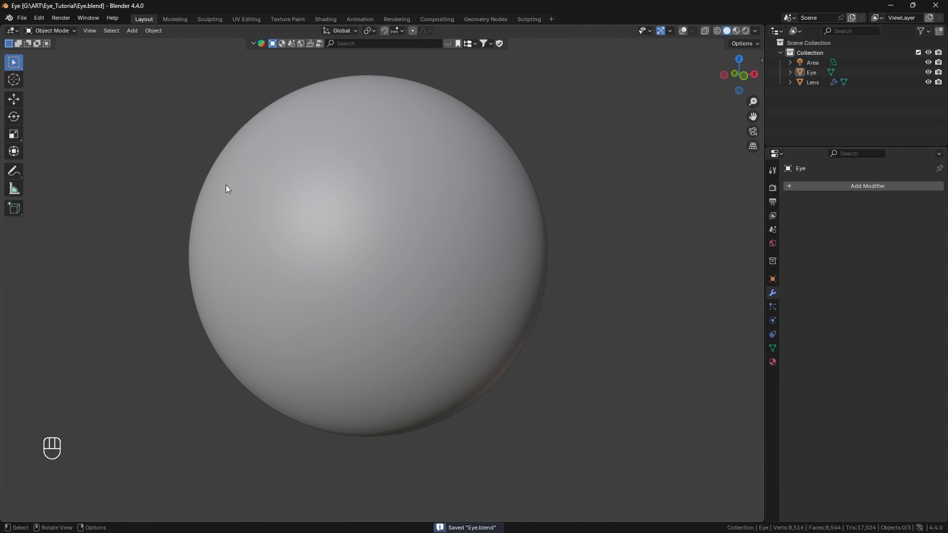
Step: Return the viewport to Material Preview and split it to open the Eye's material in a Shader Editor
left_click(736, 30)
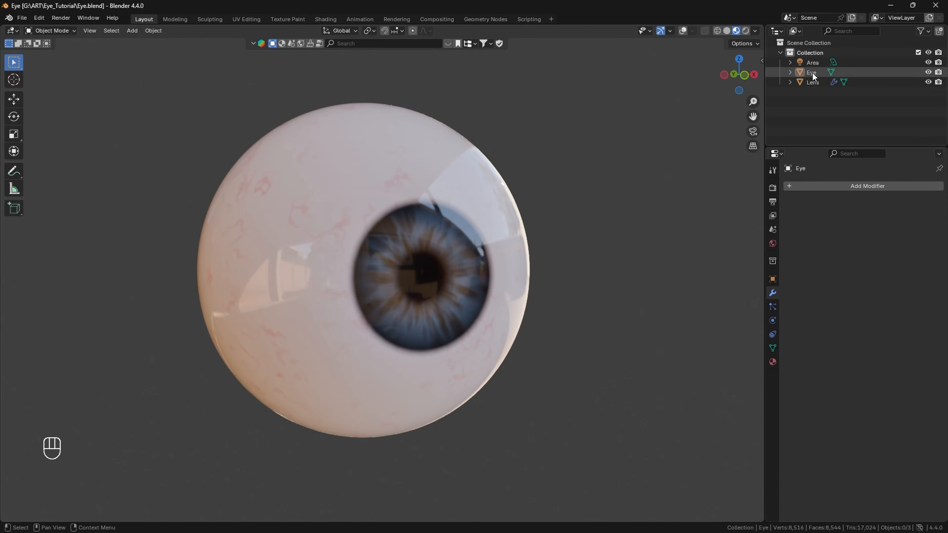
left_click_drag(746, 83, 690, 78)
left_click_drag(764, 521, 498, 448)
left_click(510, 31)
left_click(543, 112)
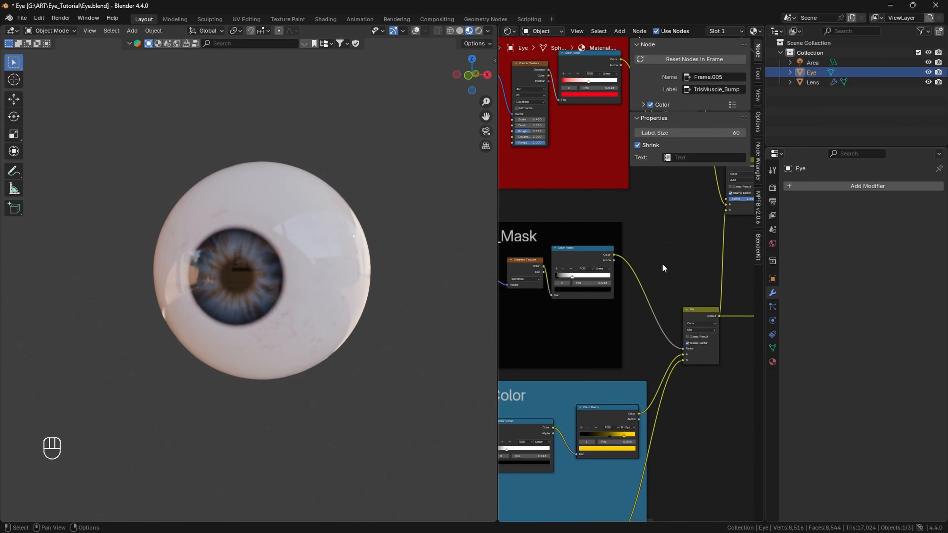
Step: Switch the viewport to rendered shading and set the Strength of the Bump node in the IrisMuscle_Bump frame to 0.800
left_click_drag(673, 243, 502, 129, "alt")
left_click_drag(728, 228, 582, 286, "alt")
scroll(624, 299, "up", 4)
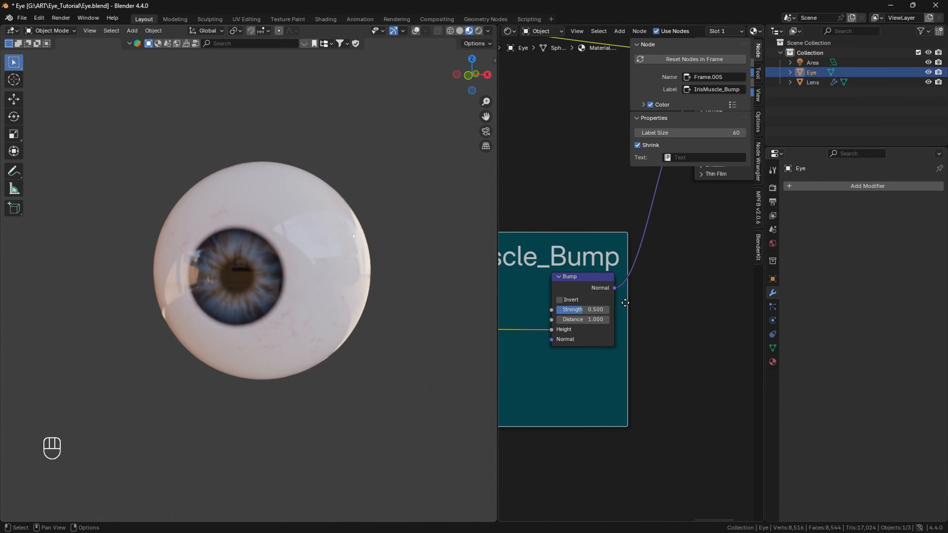
left_click_drag(665, 297, 727, 281, "alt")
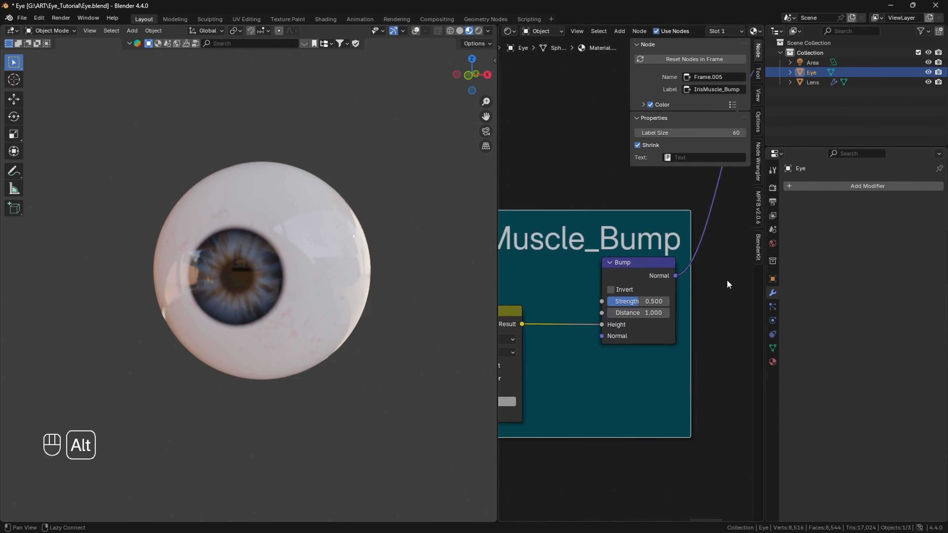
left_click(773, 187)
left_click(478, 30)
mouse_move(471, 93)
left_mouse_down()
mouse_move(480, 64)
mouse_move(487, 73)
mouse_move(472, 76)
left_mouse_up()
scroll(564, 207, "down", 2)
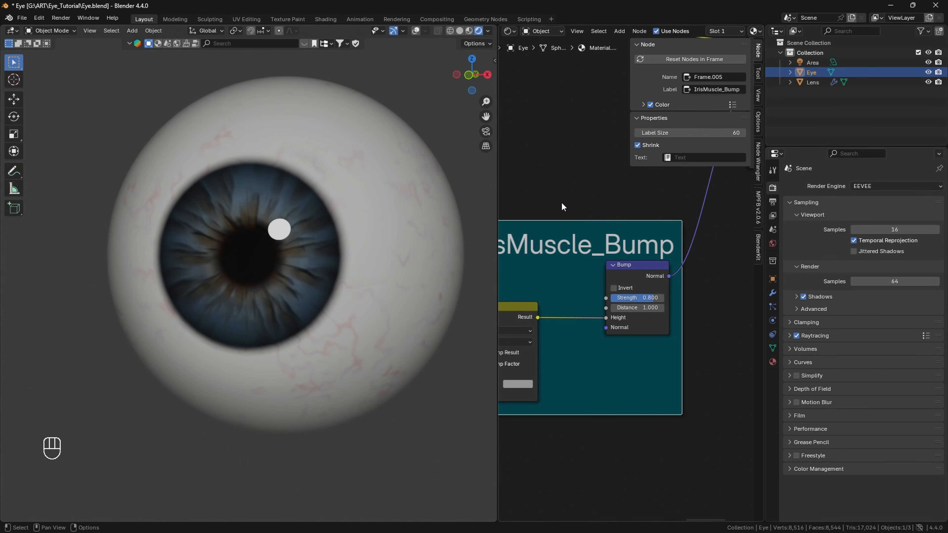
Step: Try a lower value on the Pupil Dilation node and undo it
left_click_drag(558, 181, 761, 242, "alt")
left_click_drag(520, 186, 761, 222, "alt")
left_click_drag(517, 247, 699, 286, "alt")
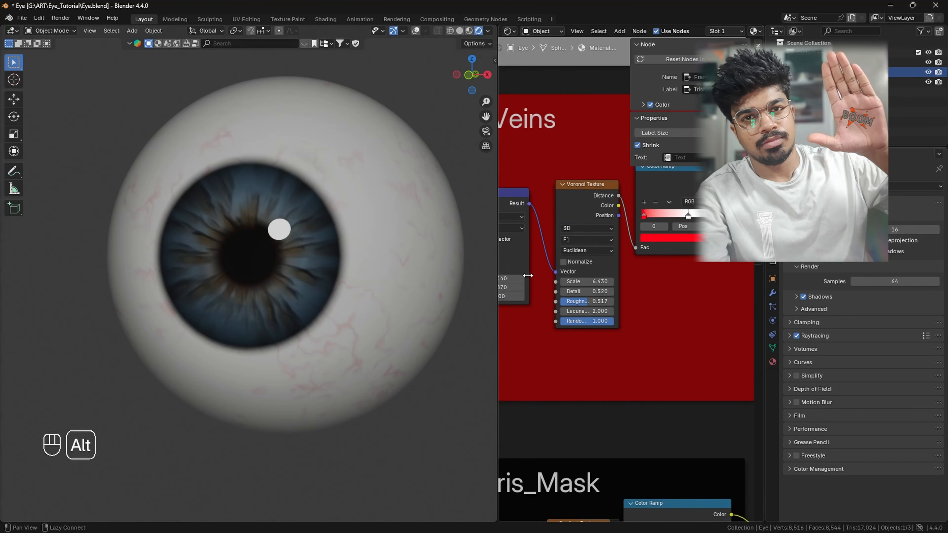
left_click_drag(531, 421, 761, 504, "alt")
scroll(537, 291, "down", 10)
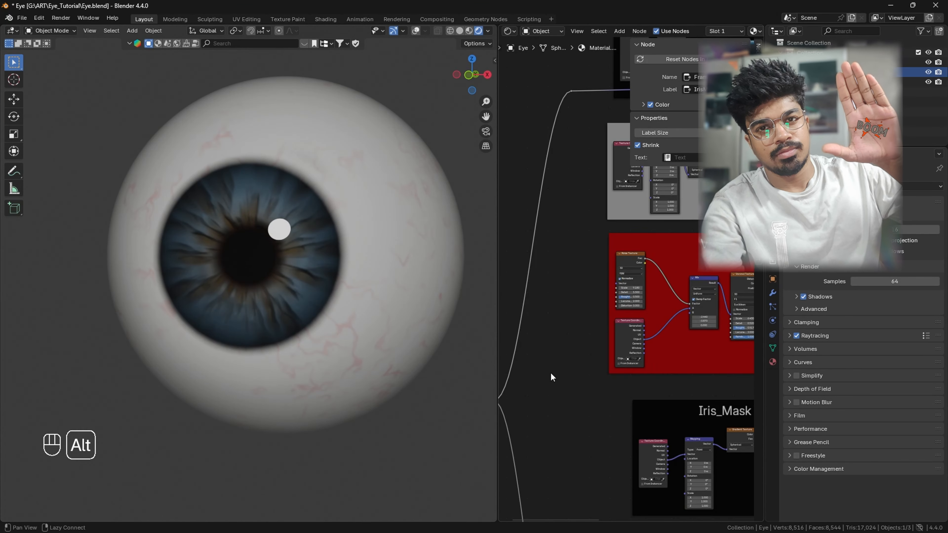
left_click_drag(550, 374, 658, 254, "alt")
scroll(590, 293, "up", 12)
left_click_drag(558, 293, 642, 297, "alt")
scroll(643, 297, "up", 6)
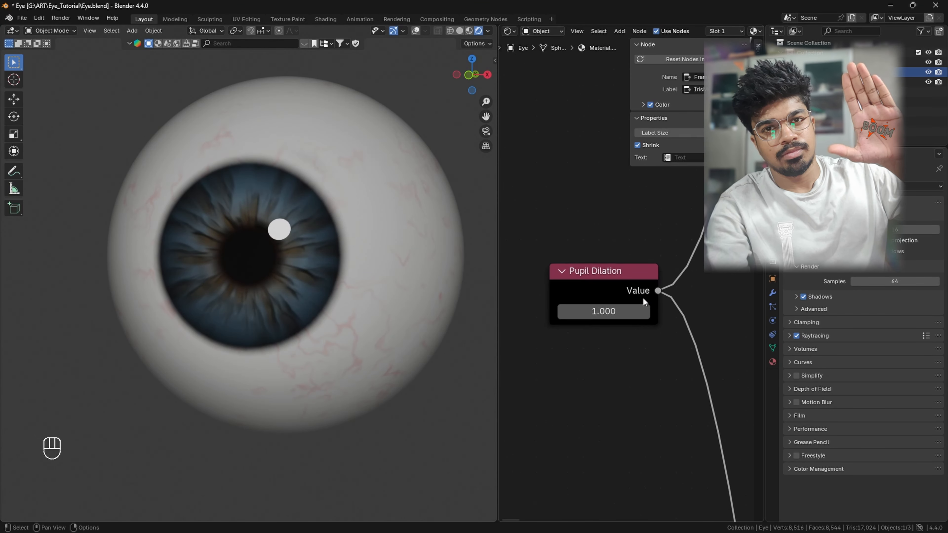
mouse_move(594, 315)
left_mouse_down("shift")
mouse_move(562, 314)
mouse_move(576, 315)
left_mouse_up("shift")
key("ctrl+z")
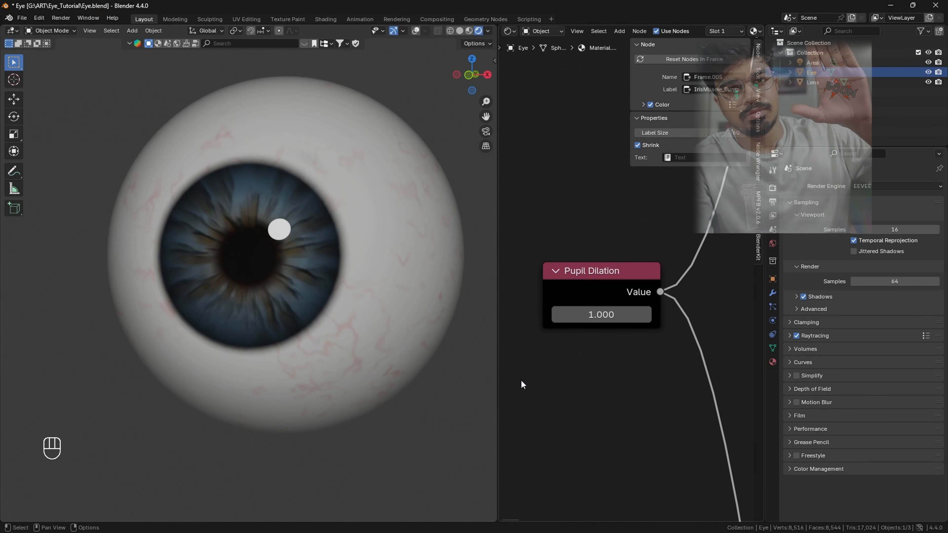